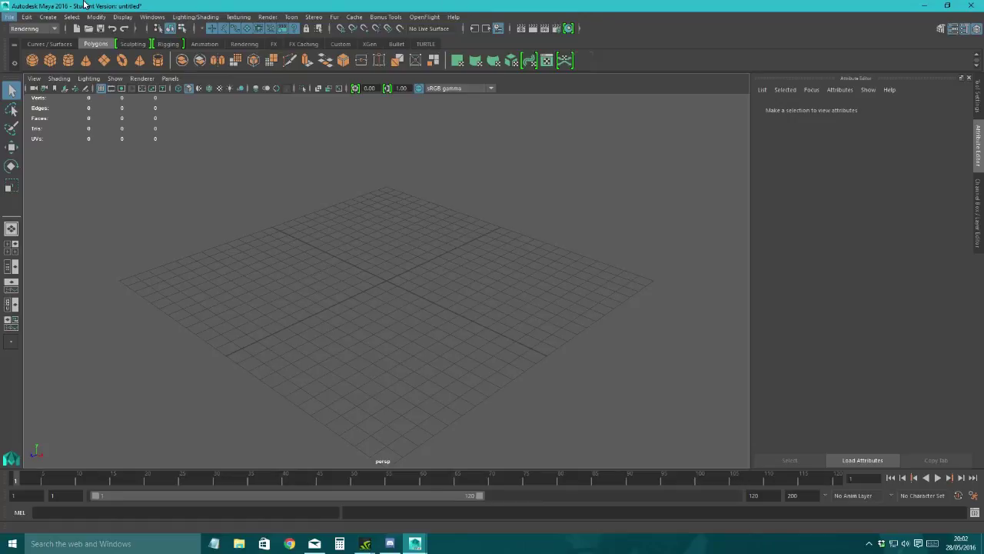
# Step: Activate the Scale tool and create a default polygon cylinder at the centre of the grid
pyautogui.keyDown('alt'); pyautogui.moveTo(336, 259); pyautogui.dragTo(323, 274); pyautogui.keyUp('alt')
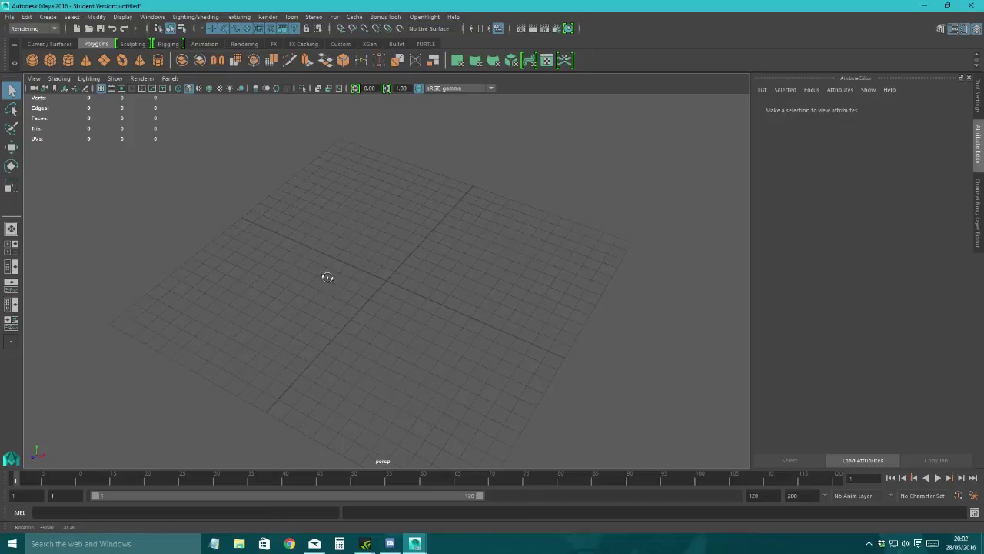
pyautogui.click(11, 166)
pyautogui.click(12, 147)
pyautogui.click(12, 184)
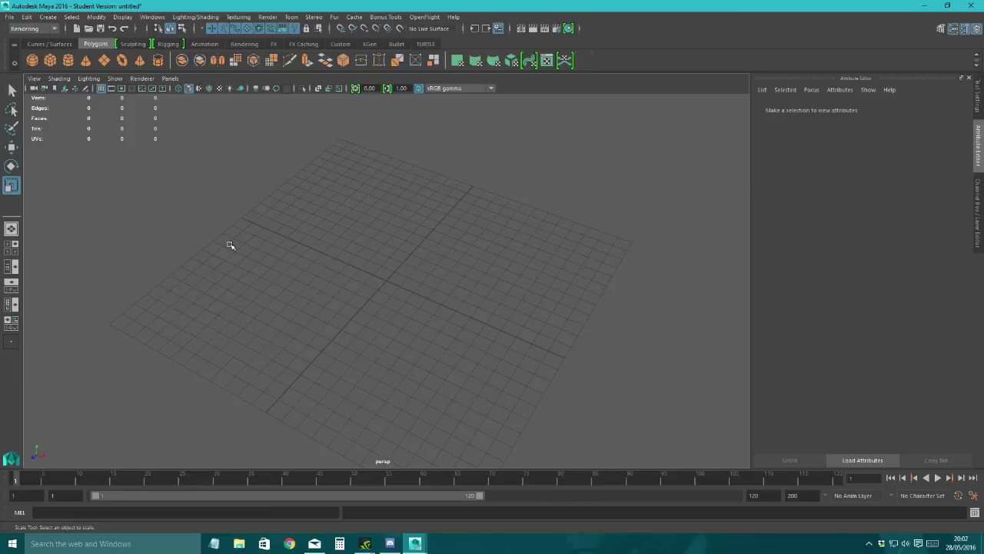
pyautogui.keyDown('alt'); pyautogui.moveTo(413, 312); pyautogui.dragTo(392, 330); pyautogui.keyUp('alt')
pyautogui.moveTo(384, 342)
pyautogui.keyDown('alt'); pyautogui.mouseDown()
pyautogui.moveTo(397, 327)
pyautogui.moveTo(387, 328)
pyautogui.mouseUp(); pyautogui.keyUp('alt')
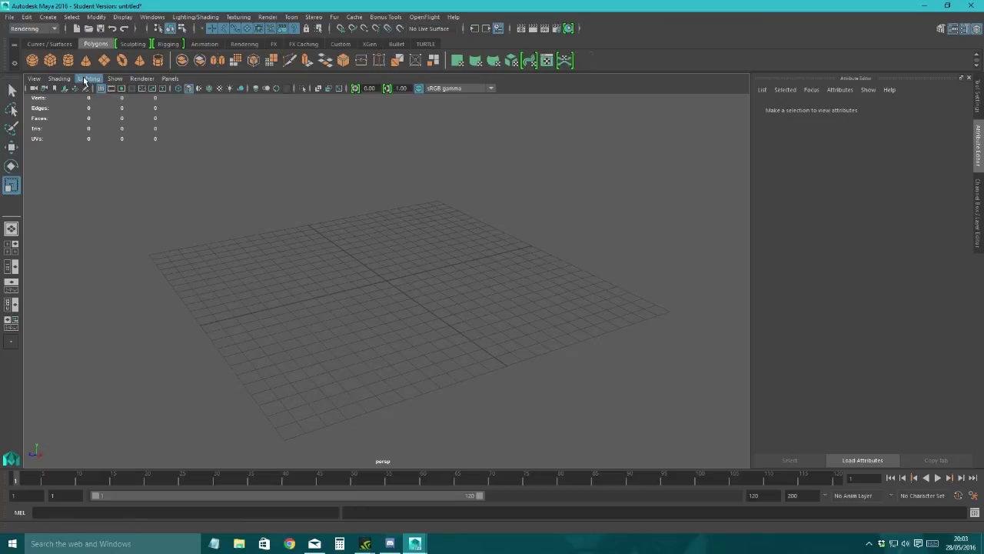
pyautogui.keyDown('alt'); pyautogui.moveTo(405, 302); pyautogui.dragTo(387, 320); pyautogui.keyUp('alt')
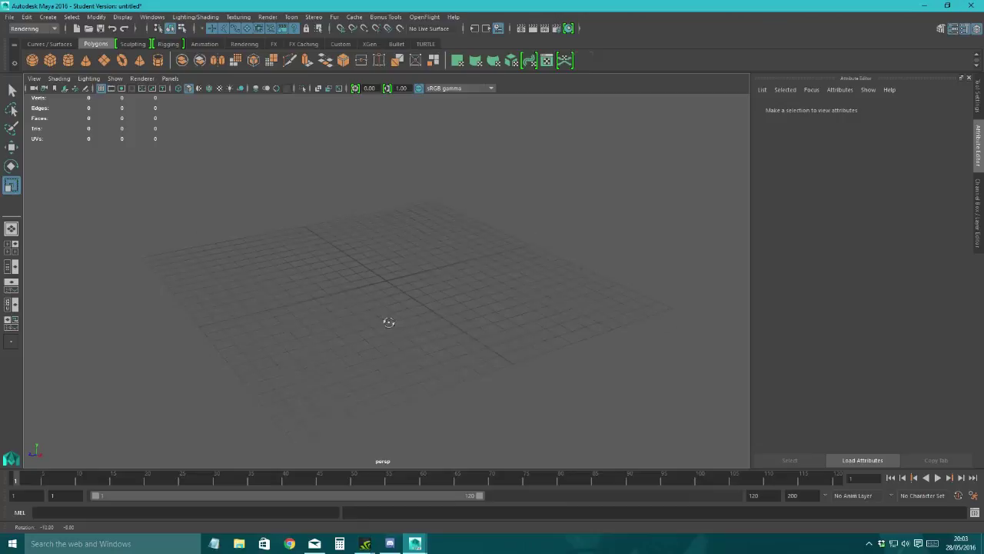
pyautogui.click(68, 62)
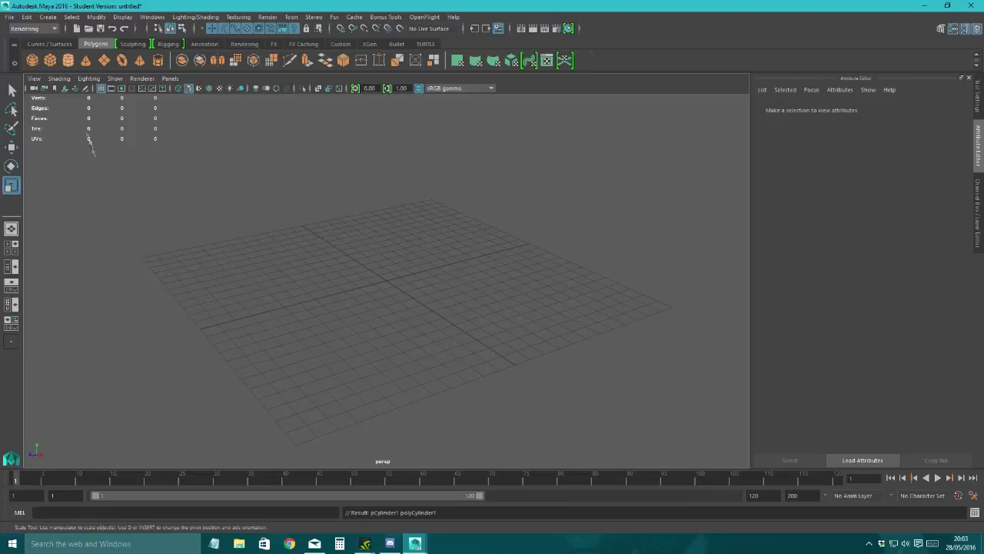
pyautogui.keyDown('alt'); pyautogui.moveTo(434, 330); pyautogui.dragTo(381, 327); pyautogui.keyUp('alt')
pyautogui.scroll(5, 406, 326)
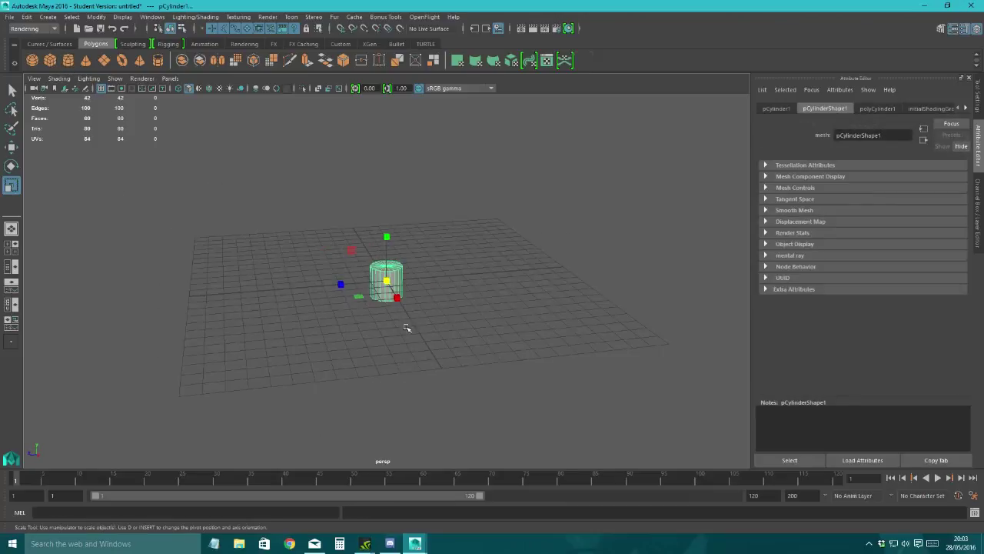
pyautogui.moveTo(518, 320)
pyautogui.keyDown('alt'); pyautogui.mouseDown()
pyautogui.moveTo(431, 369)
pyautogui.moveTo(477, 369)
pyautogui.moveTo(567, 325)
pyautogui.moveTo(464, 292)
pyautogui.mouseUp(); pyautogui.keyUp('alt')
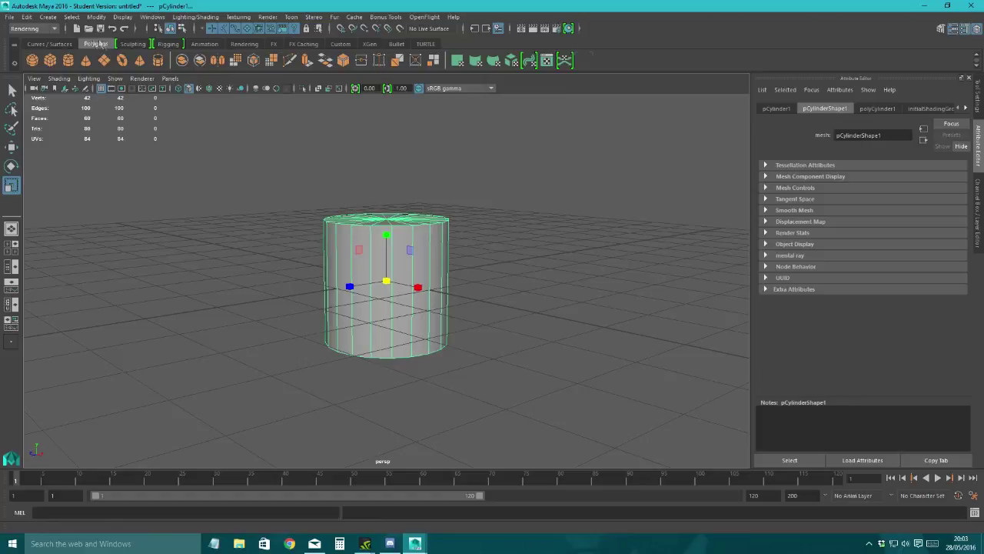
# Step: Switch the menu set from Rendering to Modeling
pyautogui.click(31, 28)
pyautogui.click(31, 40)
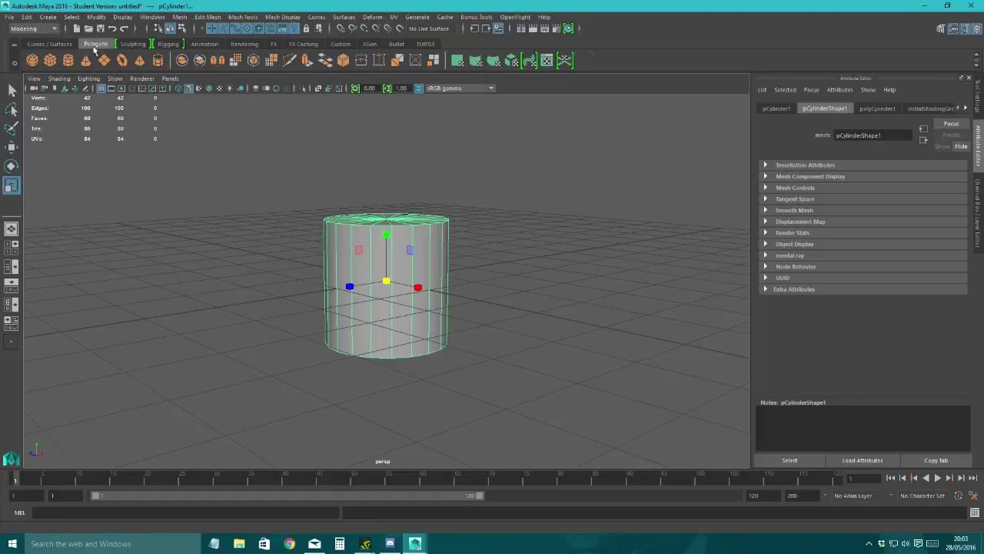
pyautogui.keyDown('alt'); pyautogui.moveTo(379, 310); pyautogui.dragTo(469, 257); pyautogui.keyUp('alt')
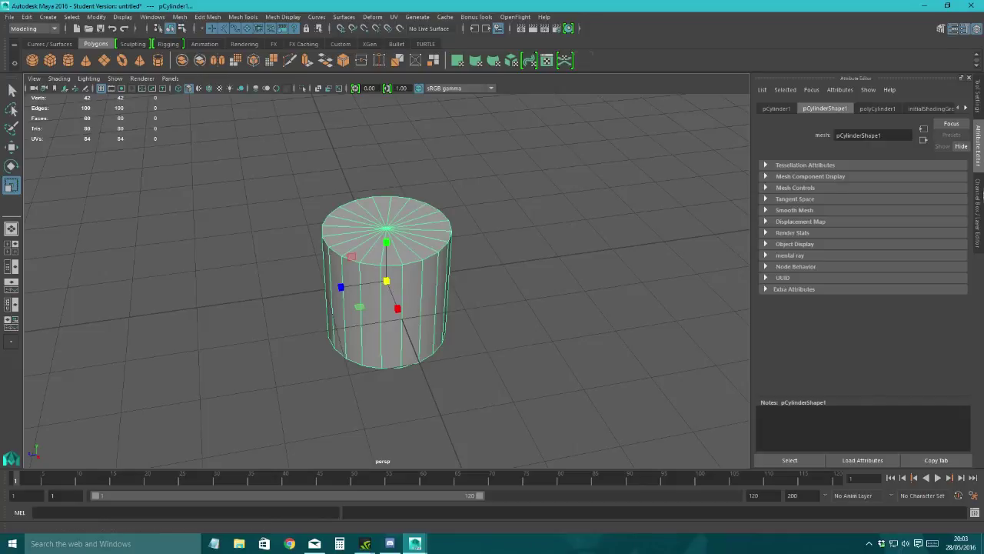
# Step: Set the cylinder's axis subdivisions to 30 and its cap subdivisions to 0 in its construction inputs
pyautogui.click(979, 223)
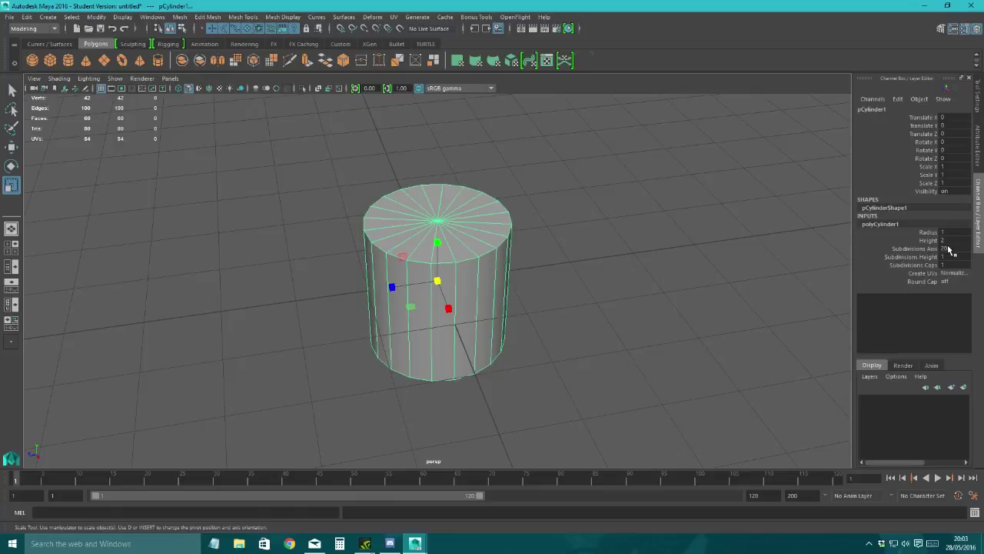
pyautogui.doubleClick(956, 249)
pyautogui.press('Return')
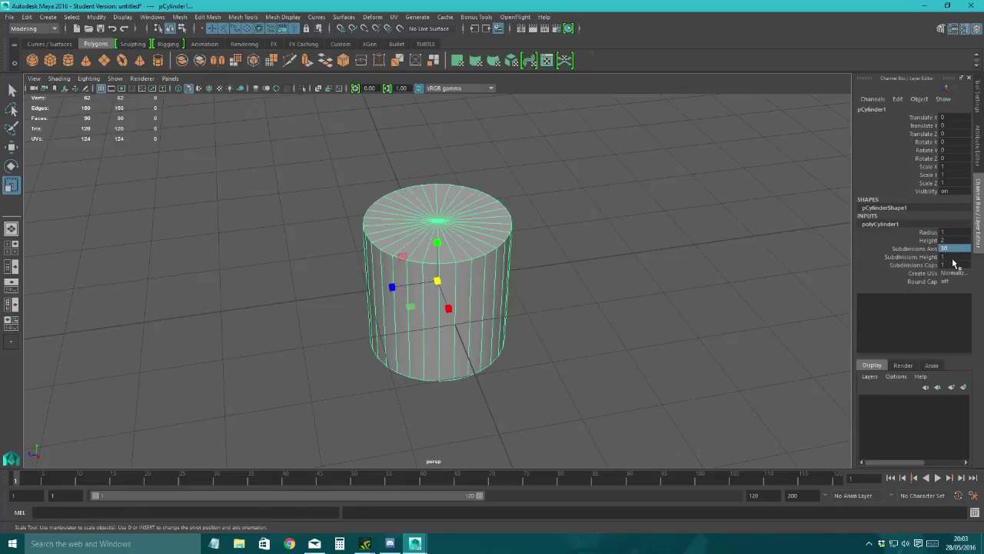
pyautogui.press('Tab')
pyautogui.press('Tab')
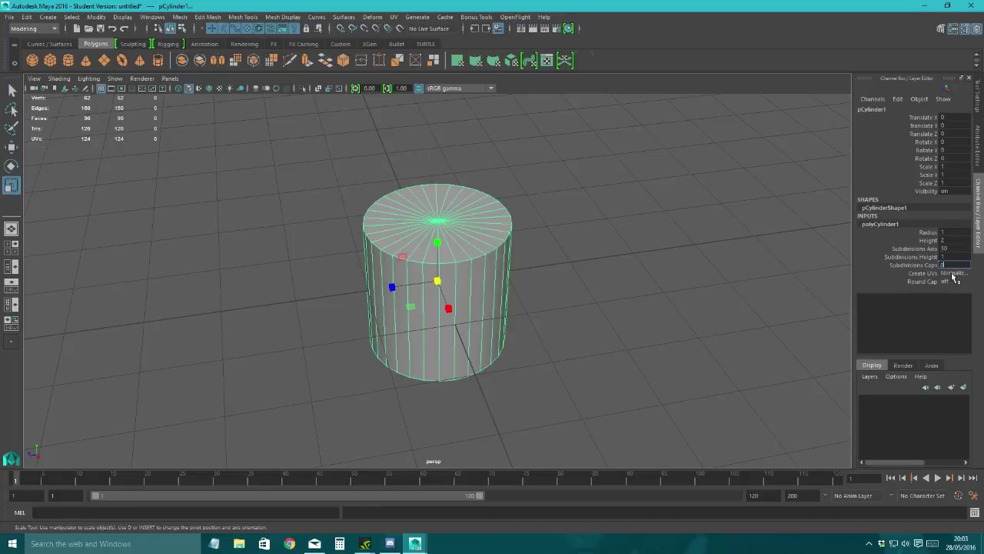
pyautogui.press('Return')
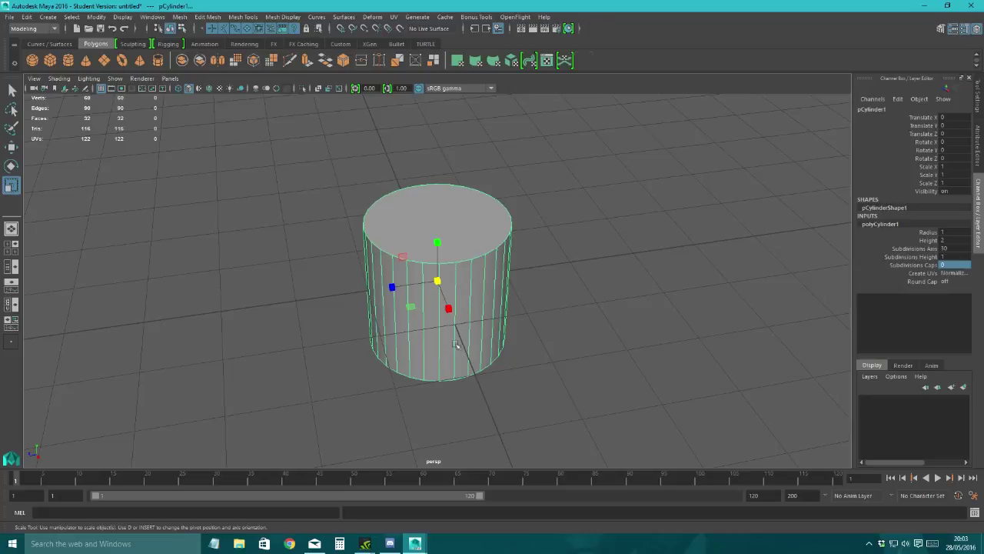
# Step: Flatten the cylinder into a thin disc by scaling it along Y to about 0.065
pyautogui.keyDown('alt'); pyautogui.moveTo(455, 345); pyautogui.dragTo(464, 322); pyautogui.keyUp('alt')
pyautogui.moveTo(437, 237); pyautogui.dragTo(439, 280)
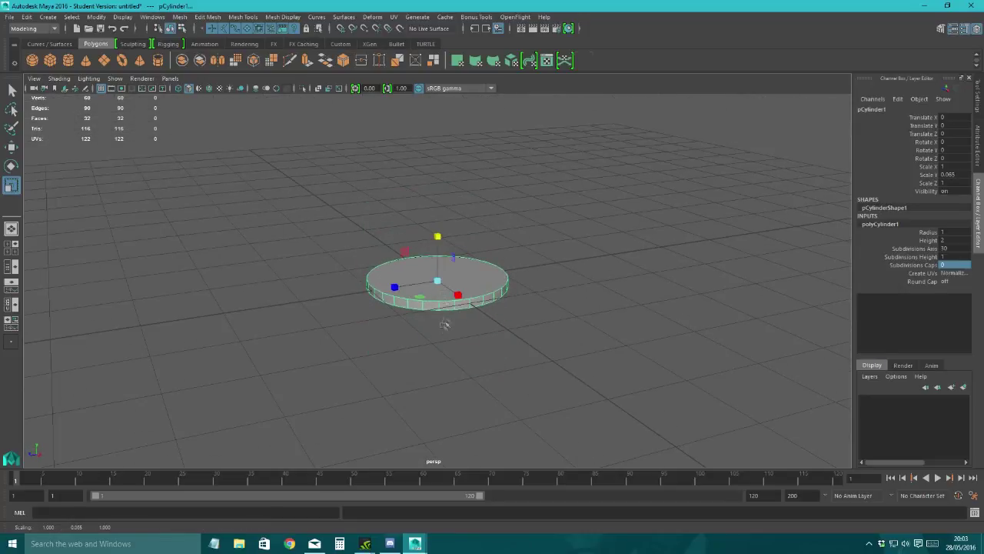
pyautogui.moveTo(442, 341)
pyautogui.keyDown('alt'); pyautogui.mouseDown()
pyautogui.moveTo(389, 354)
pyautogui.moveTo(446, 356)
pyautogui.mouseUp(); pyautogui.keyUp('alt')
pyautogui.moveTo(517, 361)
pyautogui.keyDown('alt'); pyautogui.mouseDown()
pyautogui.moveTo(488, 362)
pyautogui.moveTo(507, 371)
pyautogui.mouseUp(); pyautogui.keyUp('alt')
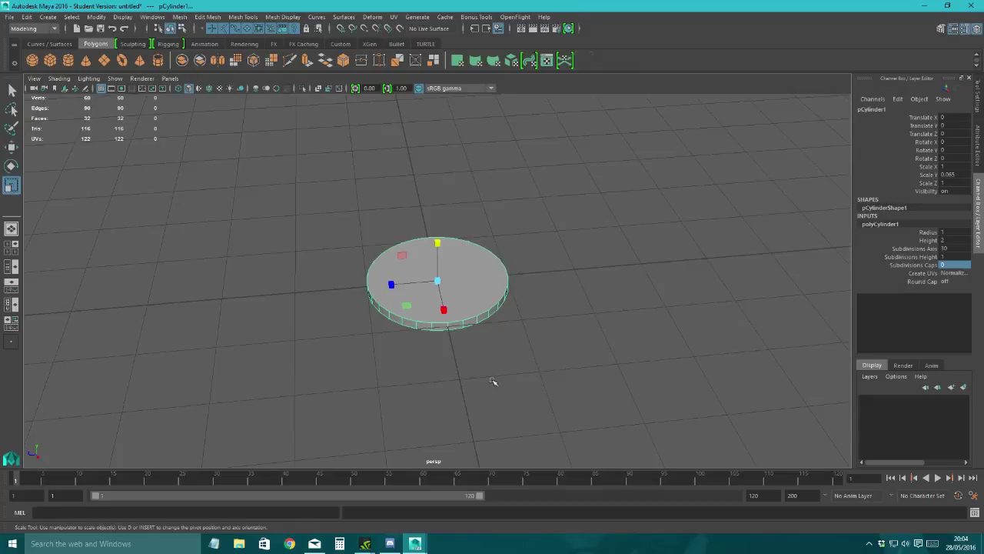
# Step: Stretch the disc along Z to about 1.446, then shrink it uniformly to a Z scale of about 1.14
pyautogui.keyDown('alt'); pyautogui.moveTo(501, 341); pyautogui.dragTo(450, 381); pyautogui.keyUp('alt')
pyautogui.moveTo(390, 283); pyautogui.dragTo(371, 284)
pyautogui.keyDown('alt'); pyautogui.moveTo(398, 370); pyautogui.dragTo(446, 375); pyautogui.keyUp('alt')
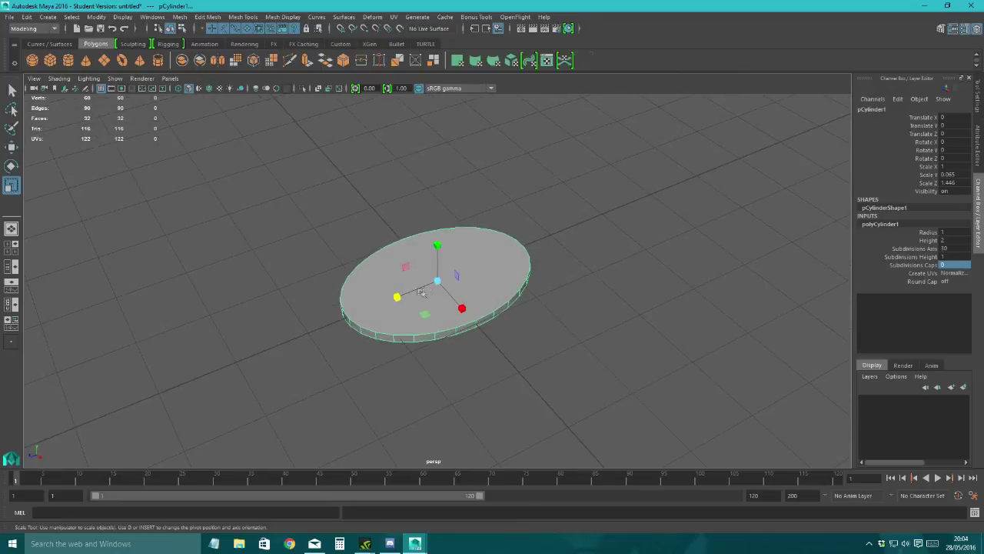
pyautogui.moveTo(436, 281); pyautogui.dragTo(406, 277)
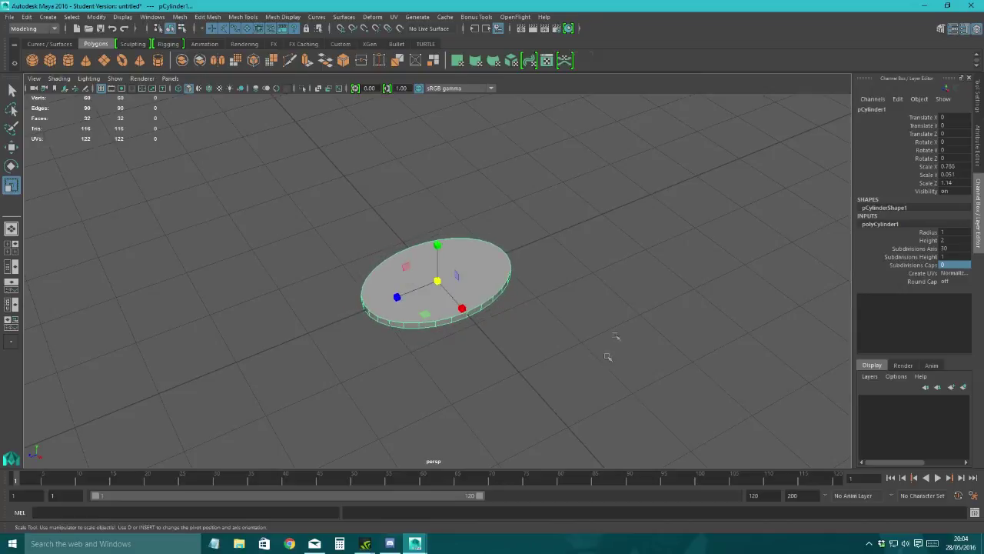
# Step: Switch the oval disc to face selection and select its top face
pyautogui.click(613, 346)
pyautogui.keyDown('alt'); pyautogui.moveTo(613, 345); pyautogui.dragTo(538, 384); pyautogui.keyUp('alt')
pyautogui.click(451, 301)
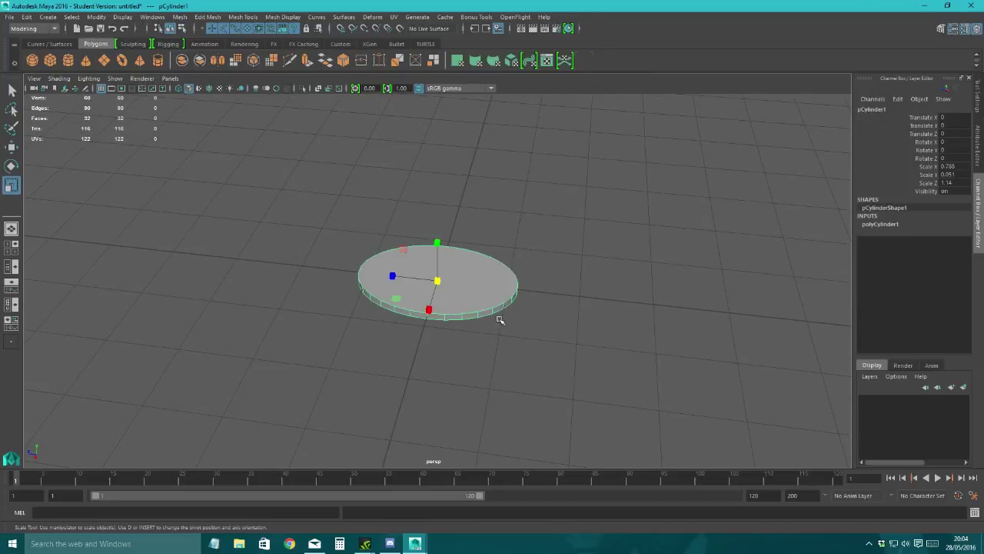
pyautogui.rightClick(449, 280)
pyautogui.click(446, 278)
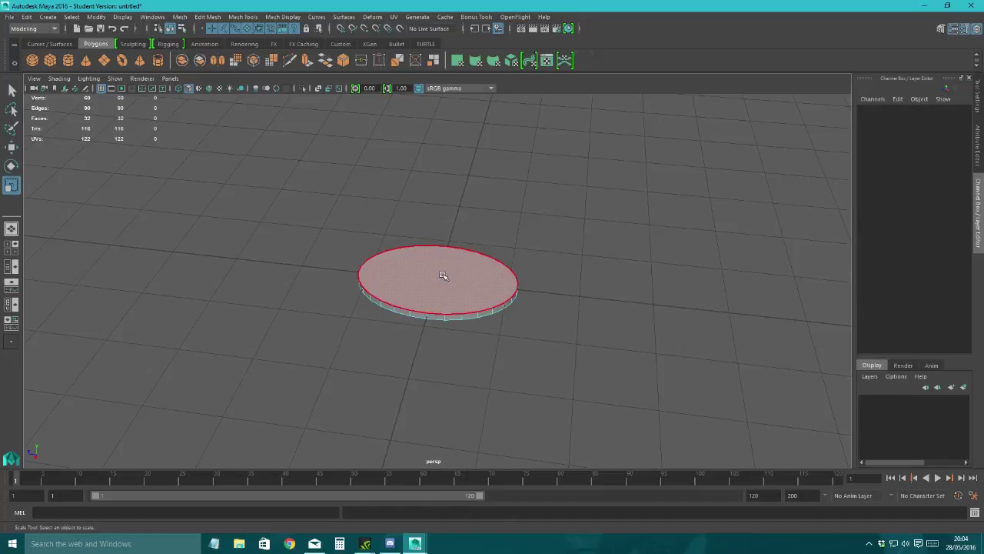
pyautogui.click(443, 275)
pyautogui.keyDown('alt'); pyautogui.moveTo(428, 308); pyautogui.dragTo(462, 284); pyautogui.keyUp('alt')
pyautogui.moveTo(459, 248); pyautogui.dragTo(464, 282, button='right')
pyautogui.keyDown('alt'); pyautogui.moveTo(450, 314); pyautogui.dragTo(415, 349); pyautogui.keyUp('alt')
pyautogui.keyDown('alt'); pyautogui.moveTo(415, 349); pyautogui.dragTo(503, 345, button='right'); pyautogui.keyUp('alt')
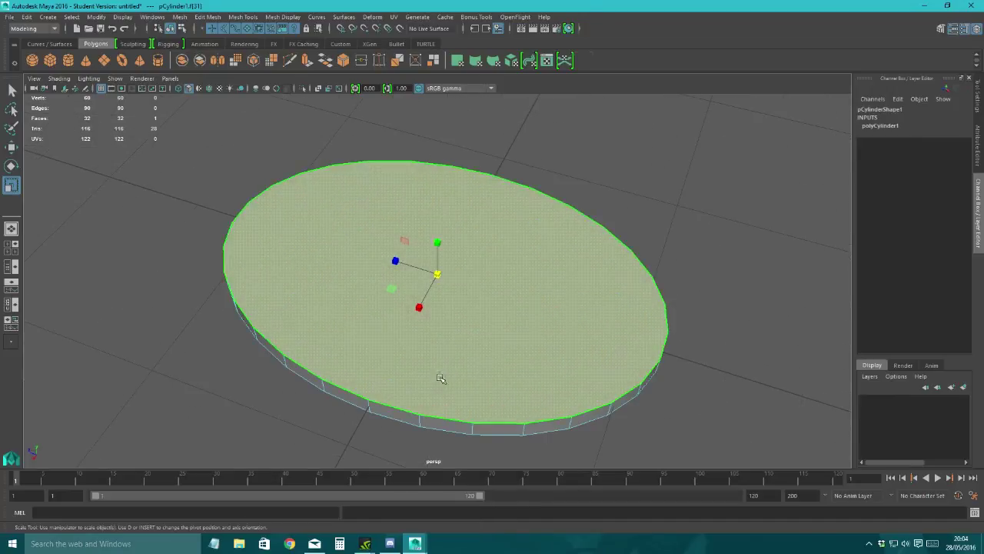
pyautogui.keyDown('alt'); pyautogui.moveTo(441, 378); pyautogui.dragTo(479, 364); pyautogui.keyUp('alt')
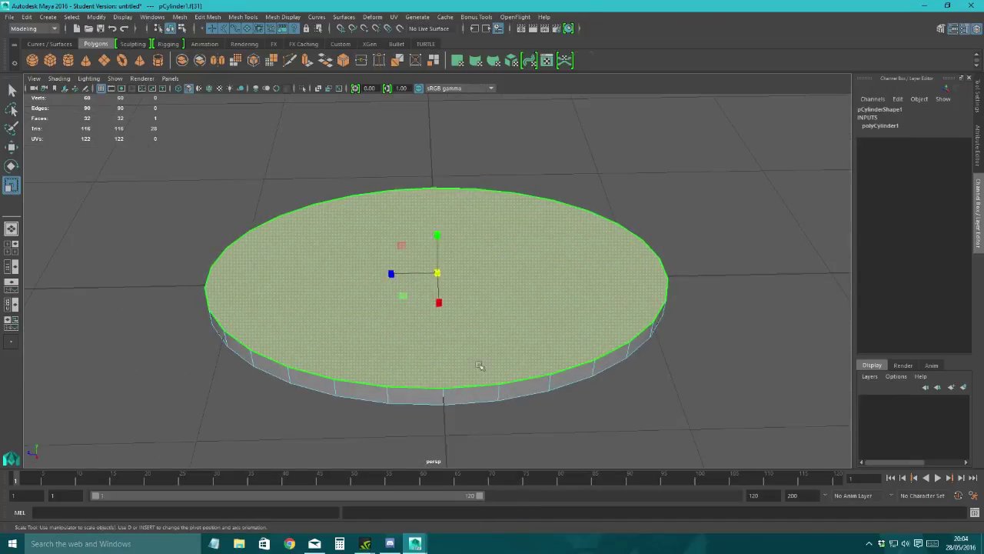
# Step: Extrude the top face, scale it inward to about 0.25, and set the extrusion's divisions to 1
pyautogui.click(307, 63)
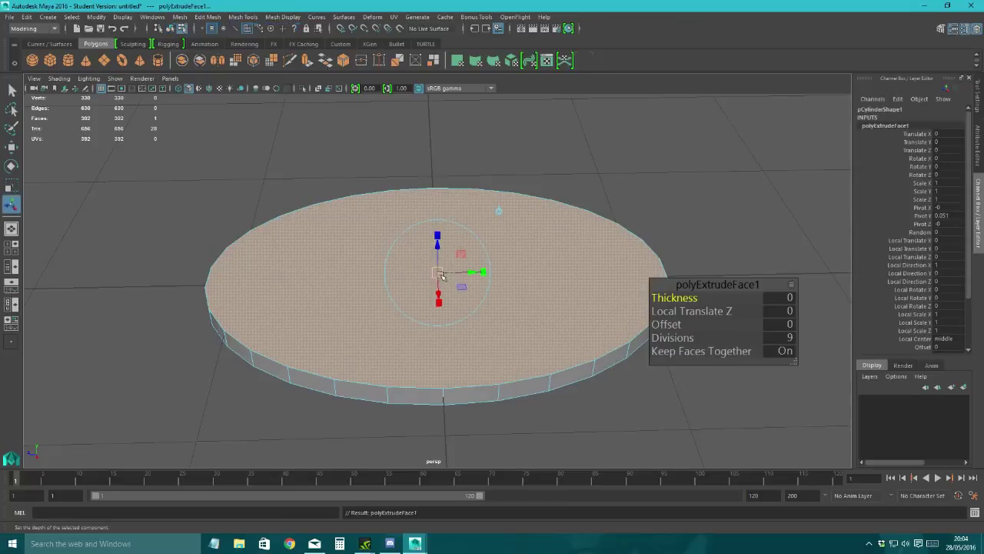
pyautogui.moveTo(441, 273); pyautogui.dragTo(417, 269)
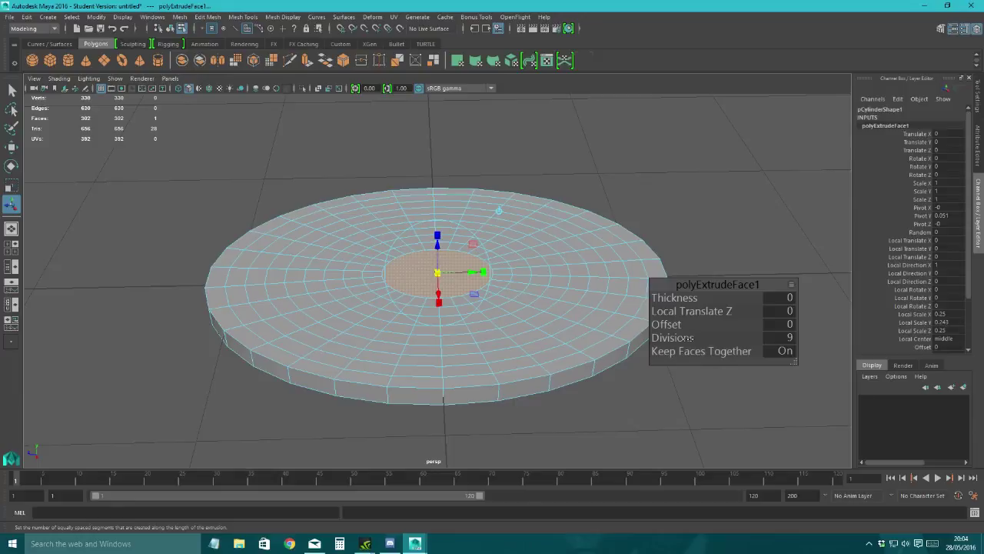
pyautogui.moveTo(687, 338); pyautogui.dragTo(635, 343)
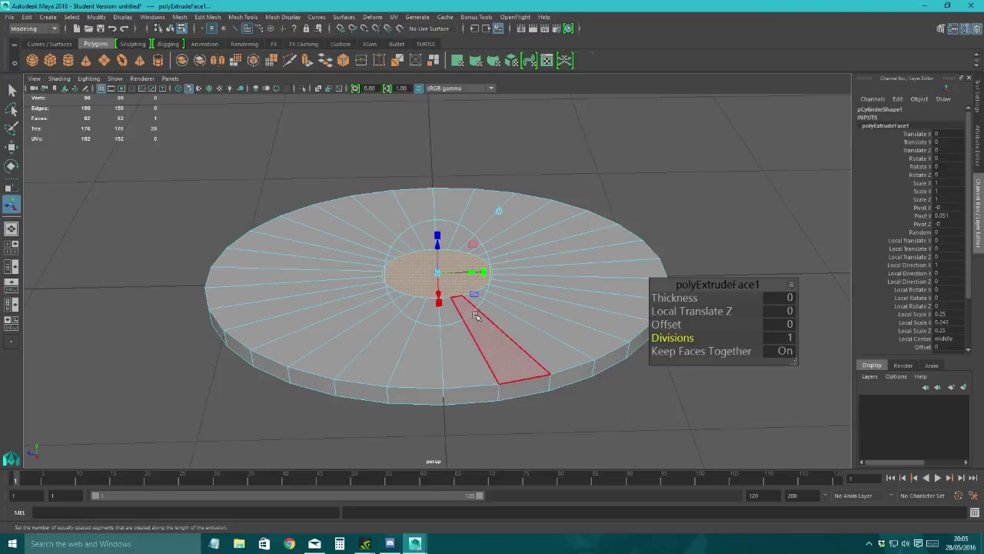
pyautogui.keyDown('alt'); pyautogui.moveTo(476, 319); pyautogui.dragTo(472, 354); pyautogui.keyUp('alt')
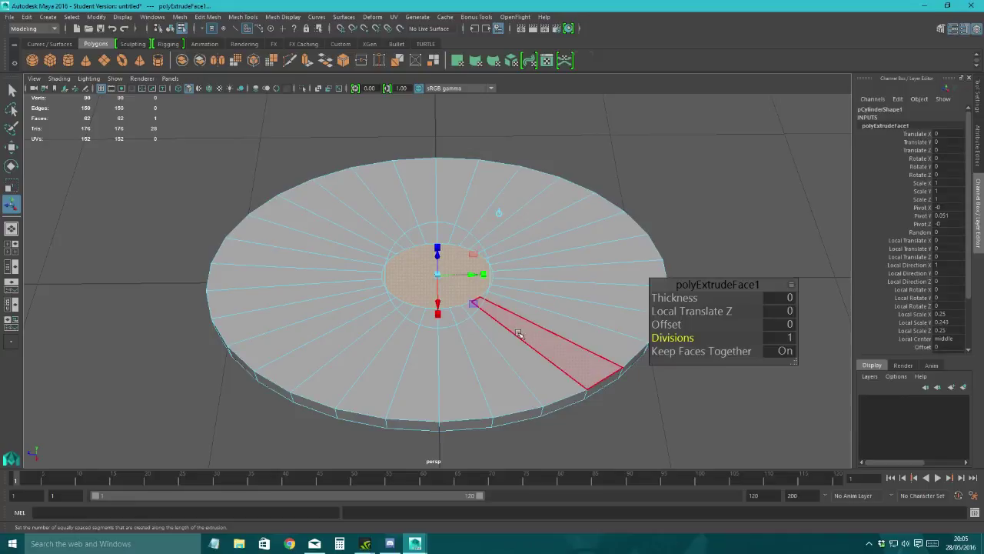
pyautogui.keyDown('alt'); pyautogui.moveTo(516, 325); pyautogui.dragTo(496, 323); pyautogui.keyUp('alt')
# Step: Offset the inner face to about -0.212 along local X and reshape it to local scales of about 0.252, 0.192 and 0.337
pyautogui.moveTo(484, 273); pyautogui.dragTo(380, 334)
pyautogui.moveTo(394, 284); pyautogui.dragTo(452, 277)
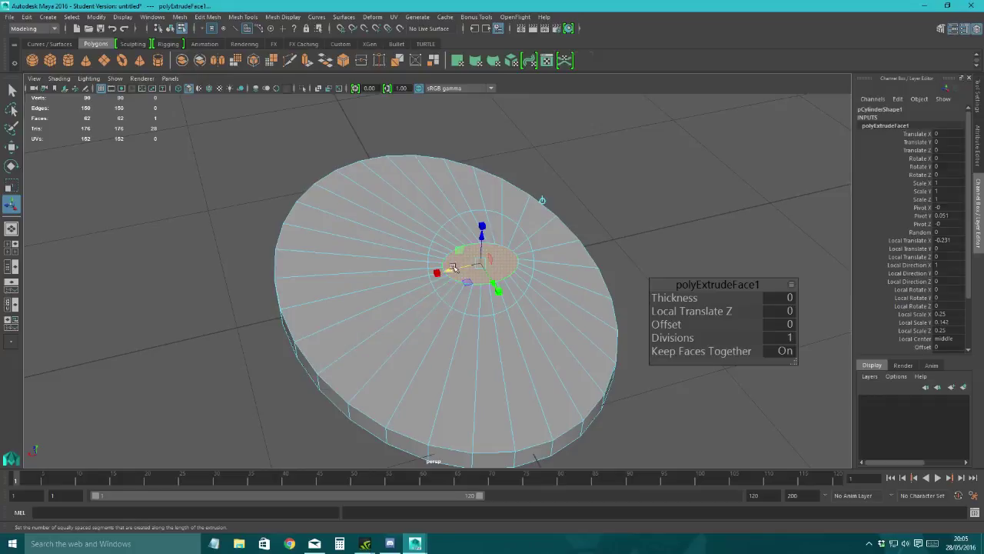
pyautogui.moveTo(453, 270); pyautogui.dragTo(437, 287)
pyautogui.keyDown('alt'); pyautogui.moveTo(413, 325); pyautogui.dragTo(580, 351); pyautogui.keyUp('alt')
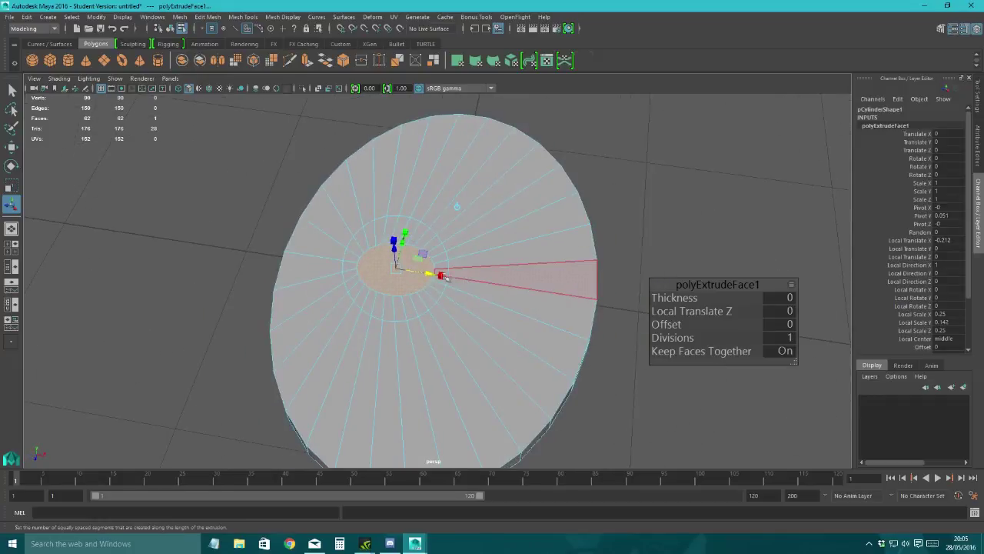
pyautogui.moveTo(441, 275); pyautogui.dragTo(408, 275)
pyautogui.keyDown('alt'); pyautogui.moveTo(500, 319); pyautogui.dragTo(388, 297); pyautogui.keyUp('alt')
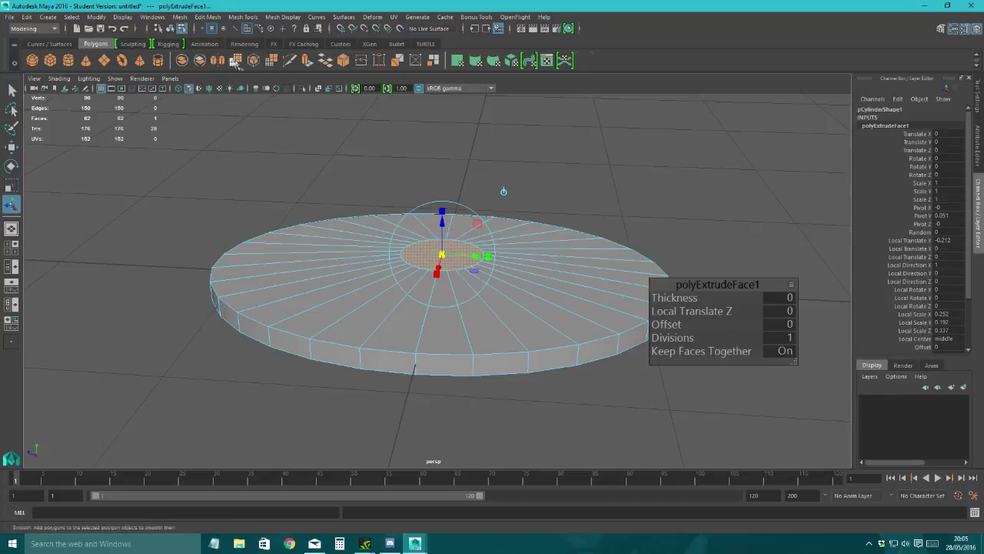
# Step: Extrude the inner face upward about 0.693 into a column with 3 divisions
pyautogui.click(308, 61)
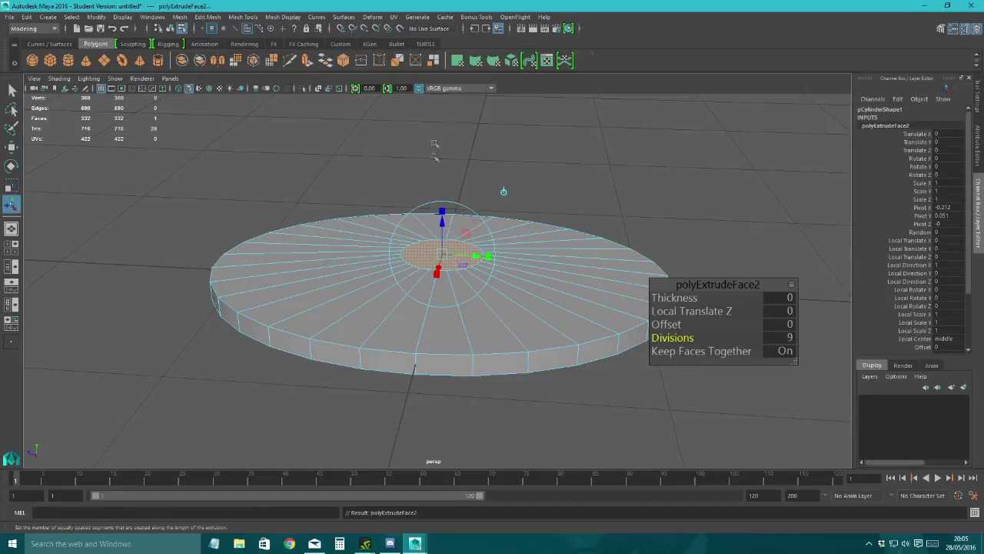
pyautogui.moveTo(449, 213); pyautogui.dragTo(447, 91)
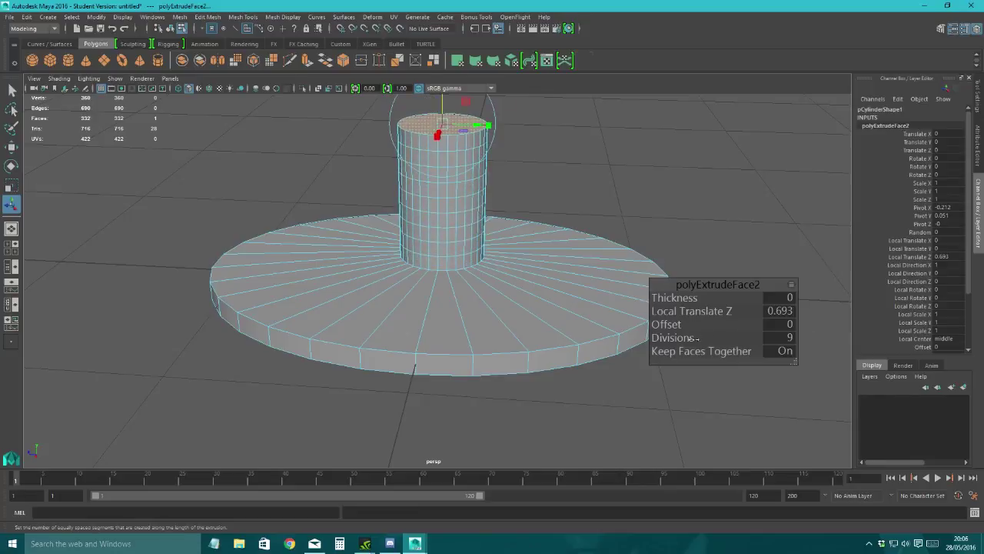
pyautogui.moveTo(694, 338); pyautogui.dragTo(507, 339)
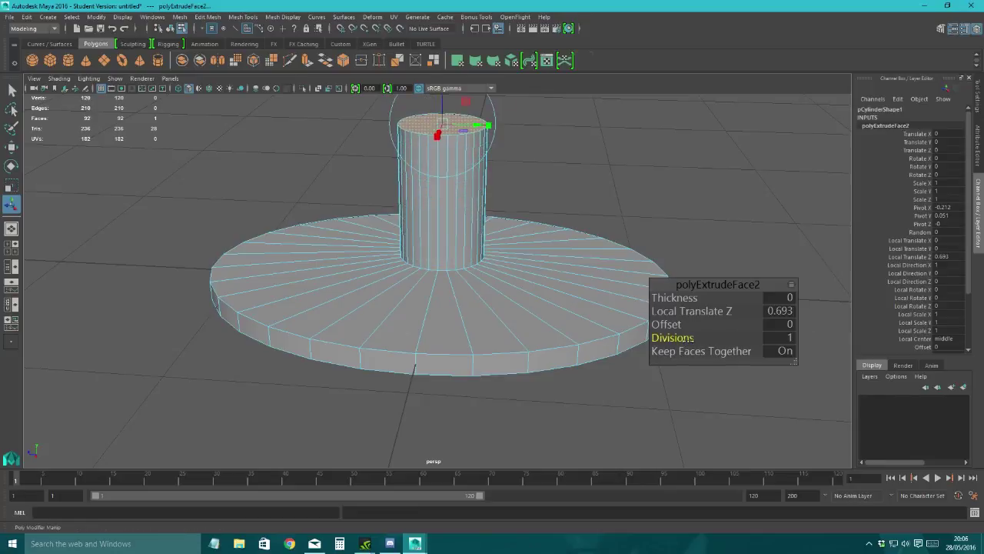
pyautogui.moveTo(695, 339); pyautogui.dragTo(701, 338)
# Step: Raise the top of the column to a local Z translation of about 0.894
pyautogui.keyDown('alt'); pyautogui.moveTo(564, 178); pyautogui.dragTo(478, 146); pyautogui.keyUp('alt')
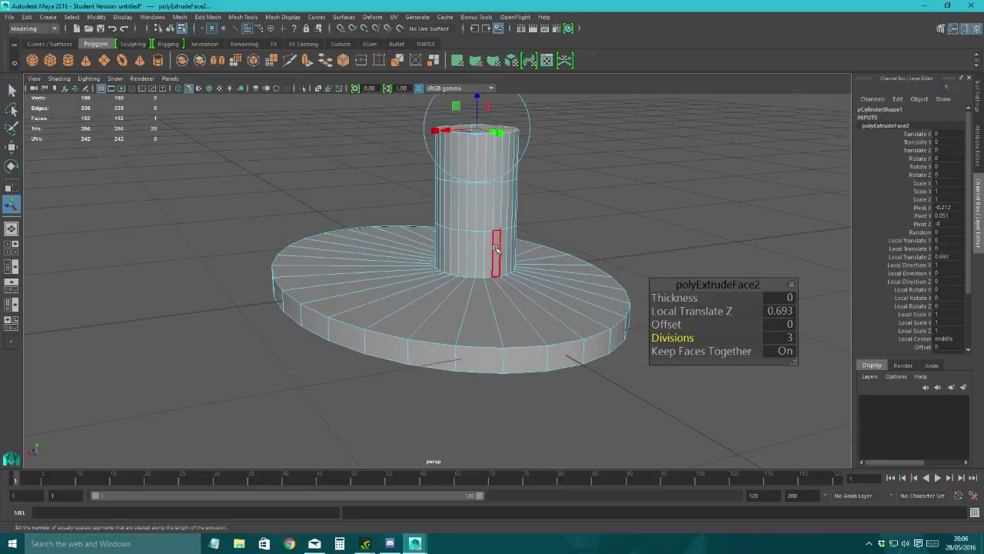
pyautogui.keyDown('alt'); pyautogui.moveTo(564, 179); pyautogui.dragTo(554, 244, button='middle'); pyautogui.keyUp('alt')
pyautogui.moveTo(471, 161); pyautogui.dragTo(467, 131)
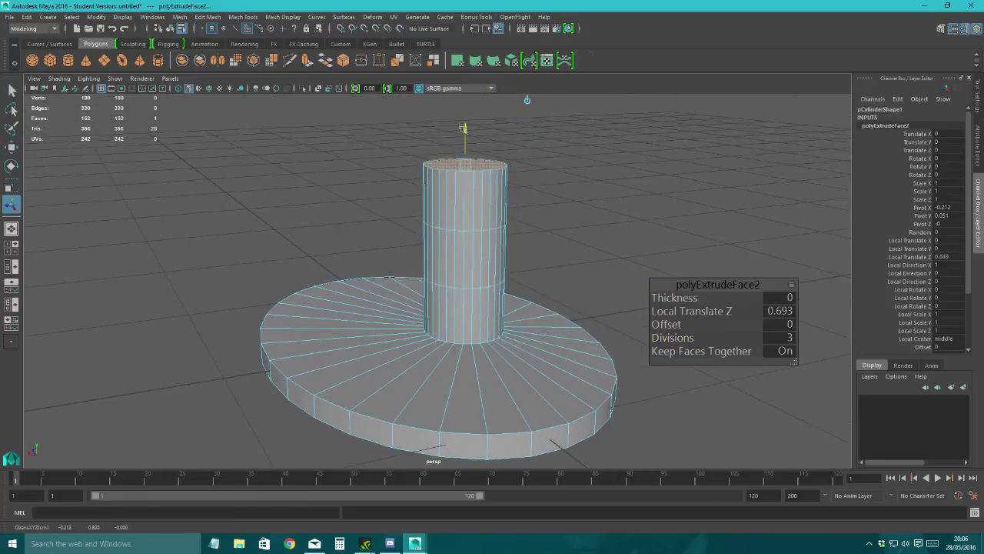
pyautogui.keyDown('alt'); pyautogui.moveTo(504, 229); pyautogui.dragTo(623, 245); pyautogui.keyUp('alt')
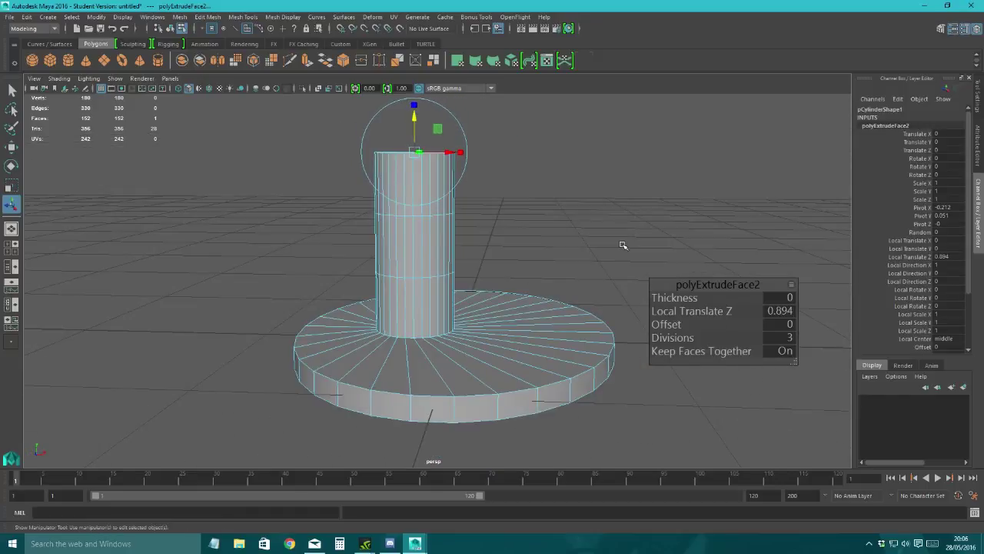
pyautogui.keyDown('alt'); pyautogui.moveTo(525, 245); pyautogui.dragTo(577, 246); pyautogui.keyUp('alt')
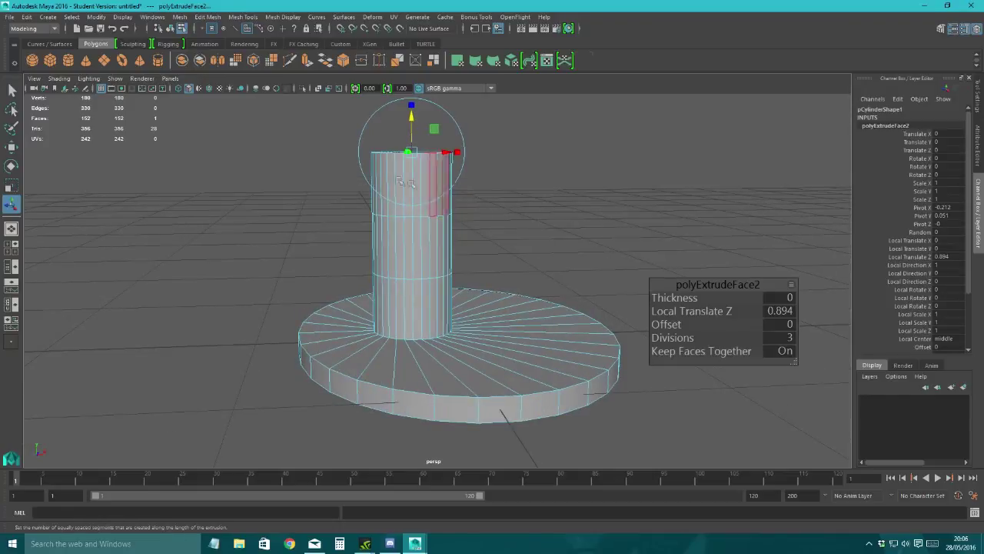
# Step: Select the edge ring around the column's top face and scale it inward to taper the top
pyautogui.moveTo(419, 183); pyautogui.dragTo(416, 148, button='right')
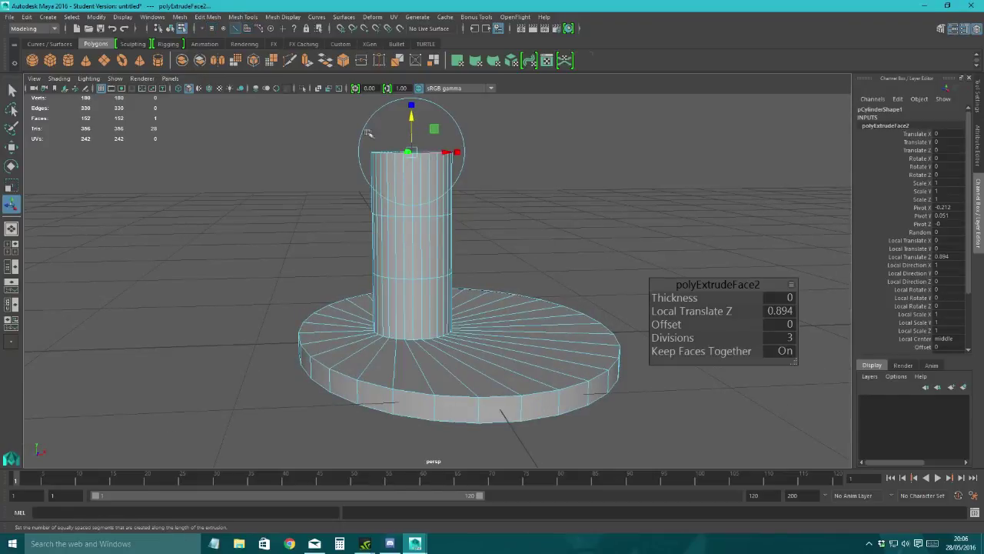
pyautogui.moveTo(349, 126); pyautogui.dragTo(430, 195)
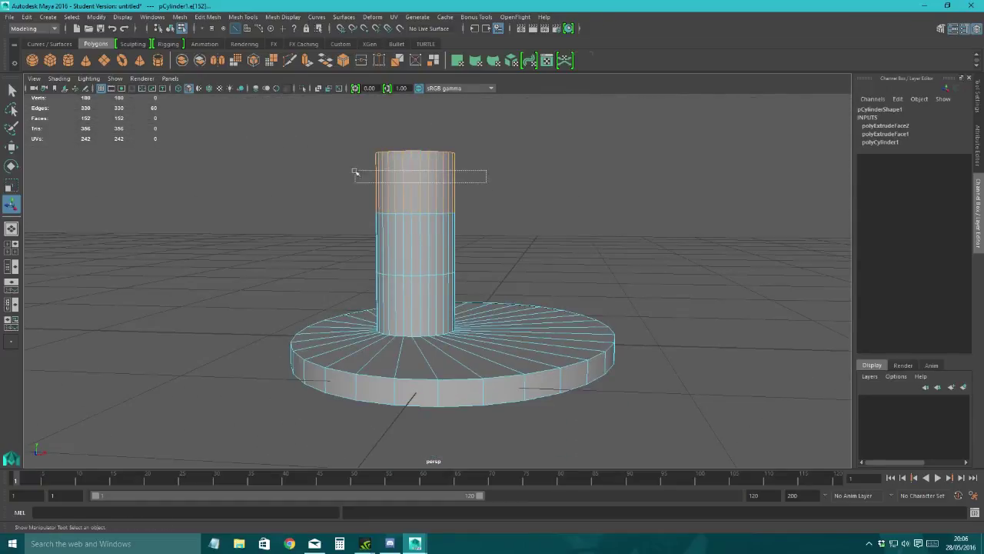
pyautogui.keyDown('alt'); pyautogui.moveTo(340, 183); pyautogui.dragTo(214, 238); pyautogui.keyUp('alt')
pyautogui.press('r')
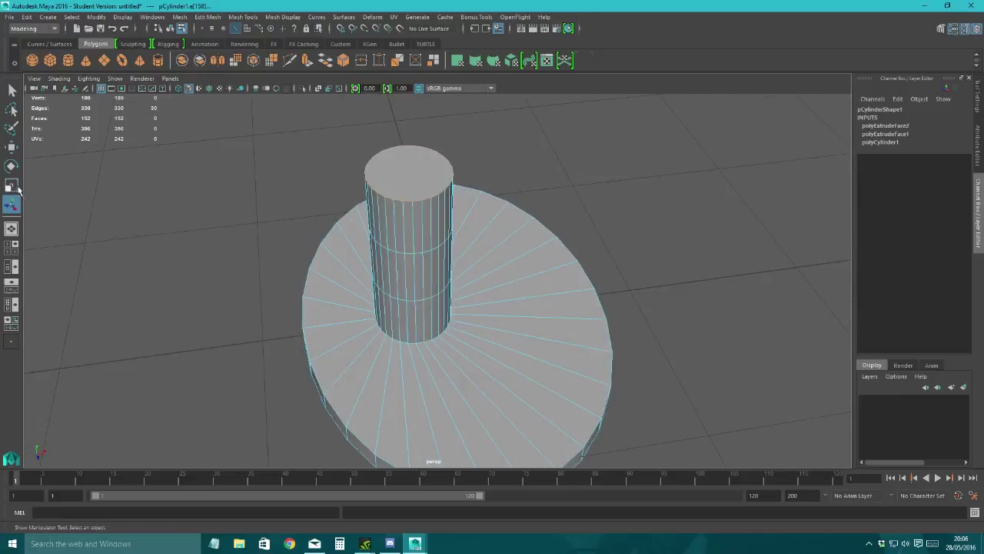
pyautogui.moveTo(410, 173); pyautogui.dragTo(454, 152)
# Step: Rotate the top edge ring about the Z axis until its cap stands nearly vertical, and move it sideways along X to the column's side
pyautogui.press('e')
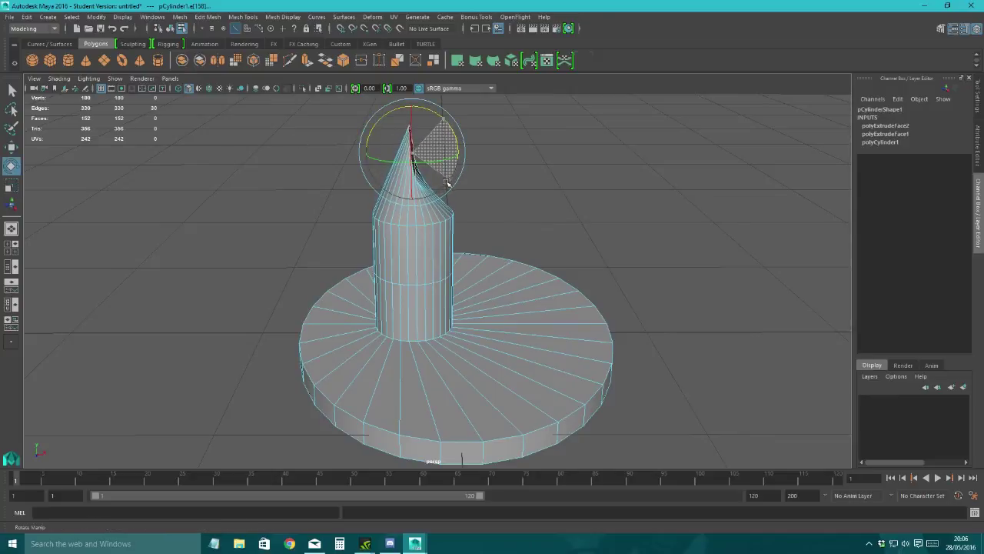
pyautogui.hotkey('ctrl', 'z')
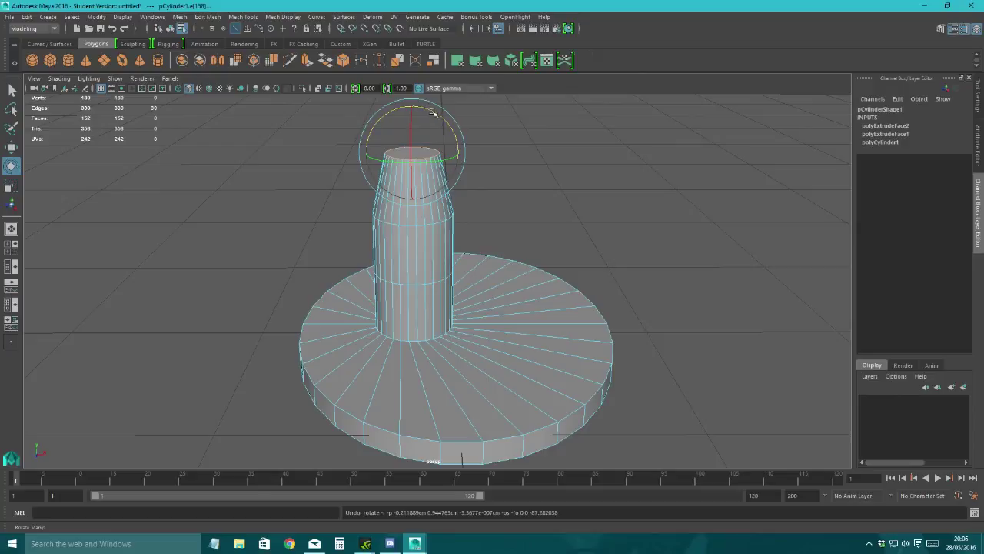
pyautogui.moveTo(433, 113); pyautogui.dragTo(457, 175)
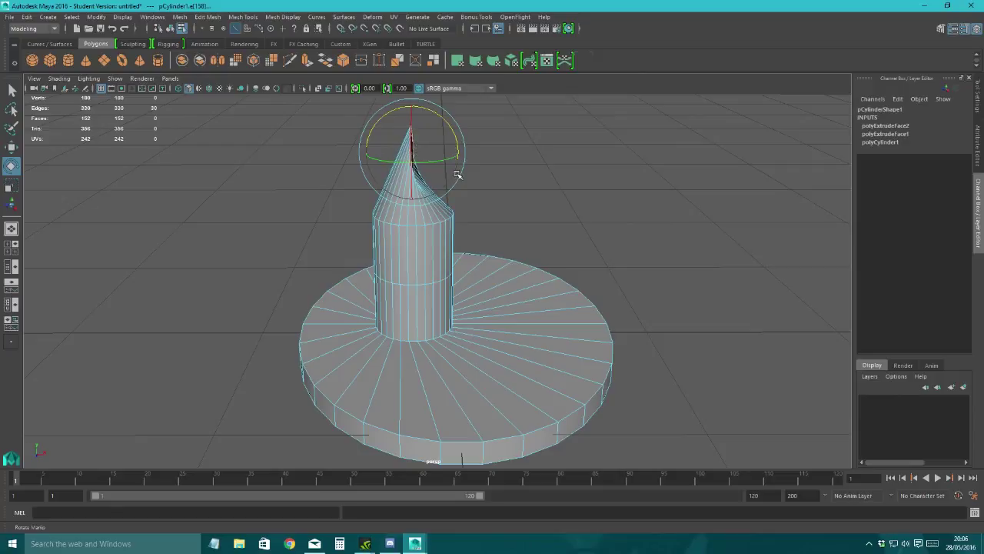
pyautogui.hotkey('ctrl', 'z')
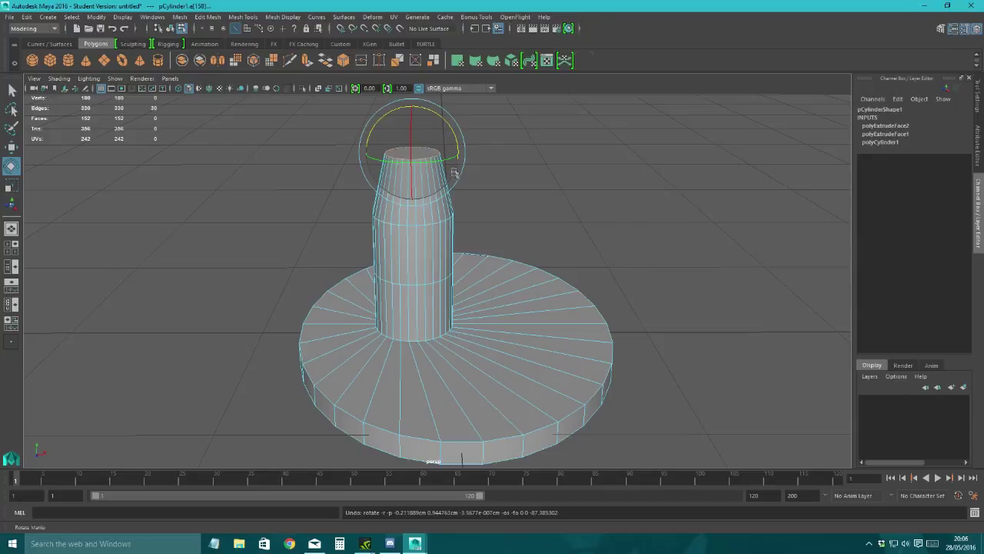
pyautogui.moveTo(433, 111); pyautogui.dragTo(456, 176)
pyautogui.keyDown('alt'); pyautogui.moveTo(510, 156); pyautogui.dragTo(293, 162); pyautogui.keyUp('alt')
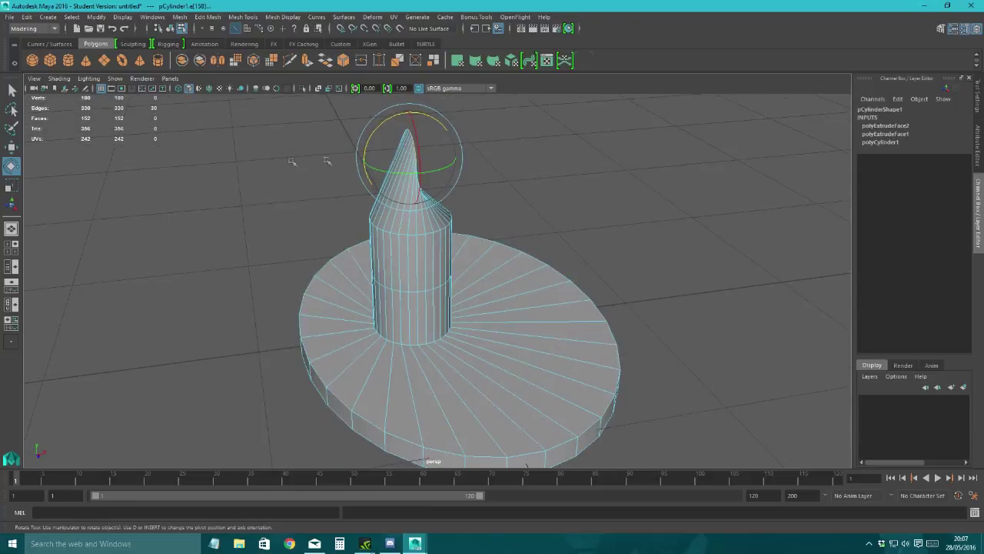
pyautogui.click(12, 146)
pyautogui.moveTo(457, 154); pyautogui.dragTo(463, 251)
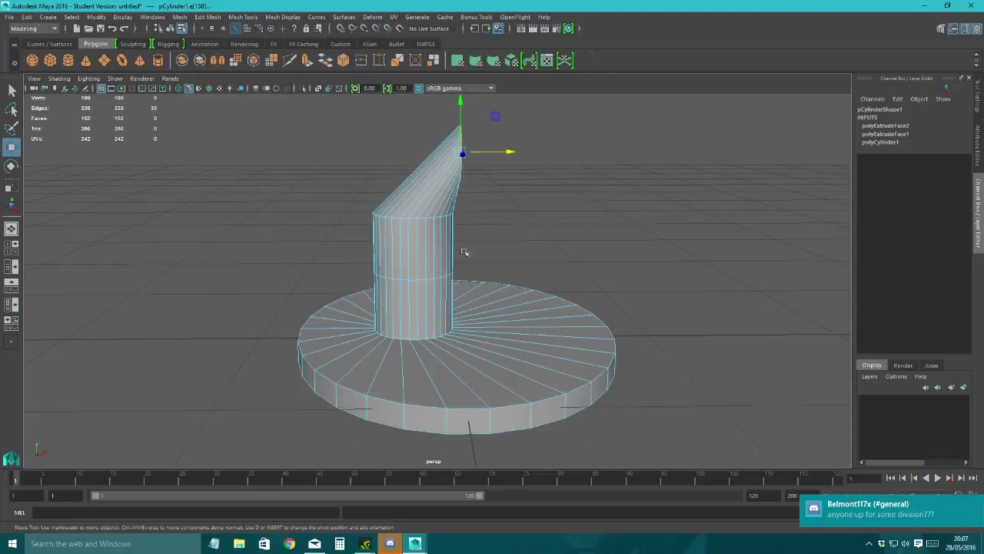
# Step: Select the edge ring just below the column's top, tilt it about the Z axis, and shift it along X away from the cap's side
pyautogui.keyDown('alt'); pyautogui.moveTo(470, 206); pyautogui.dragTo(337, 225); pyautogui.keyUp('alt')
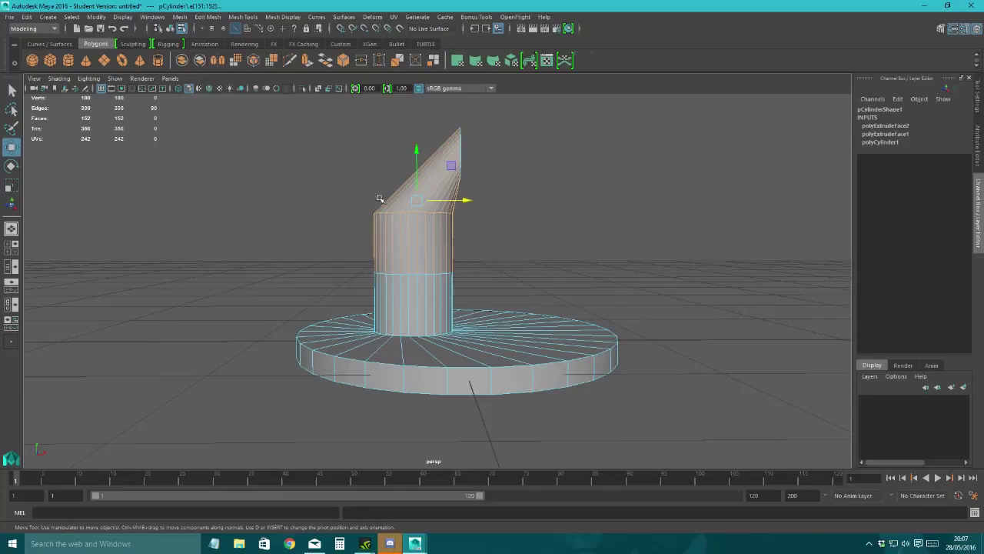
pyautogui.keyDown('ctrl'); pyautogui.moveTo(477, 196); pyautogui.dragTo(478, 196); pyautogui.keyUp('ctrl')
pyautogui.keyDown('ctrl'); pyautogui.moveTo(467, 233); pyautogui.dragTo(410, 233); pyautogui.keyUp('ctrl')
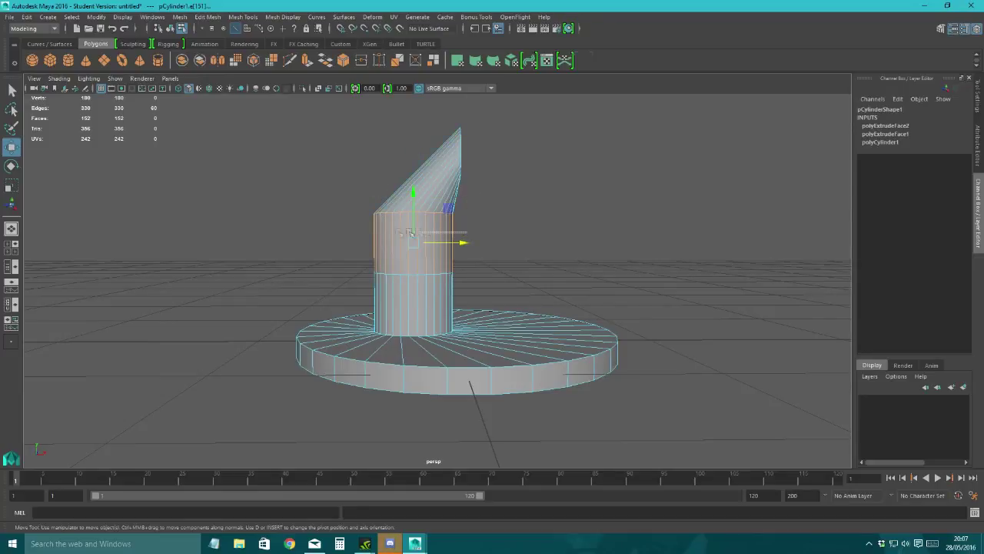
pyautogui.keyDown('alt'); pyautogui.moveTo(331, 235); pyautogui.dragTo(529, 258); pyautogui.keyUp('alt')
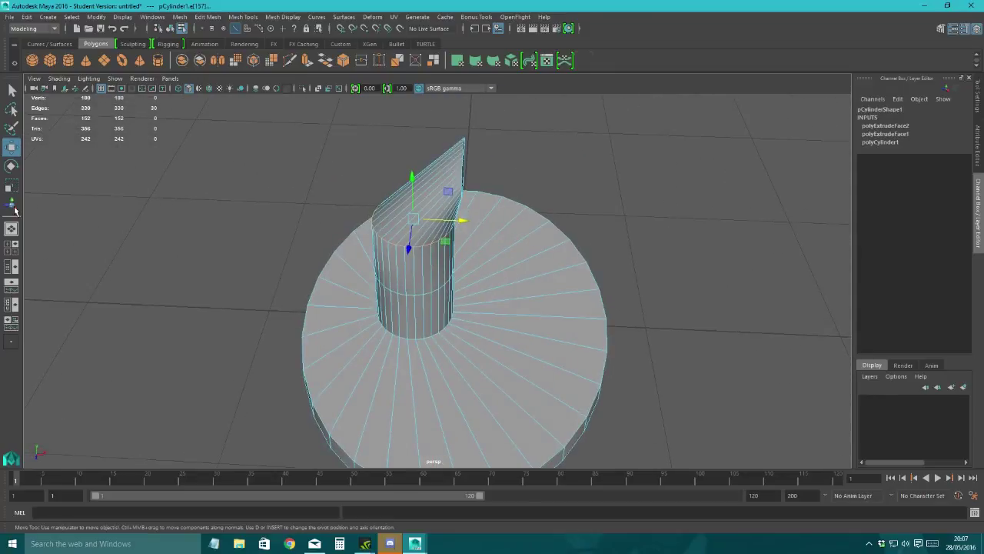
pyautogui.click(12, 165)
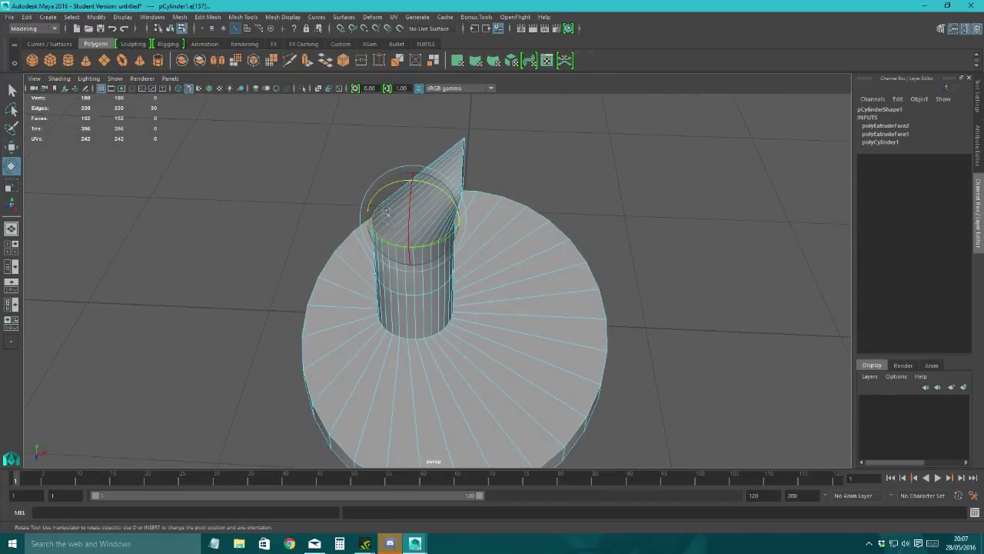
pyautogui.keyDown('alt'); pyautogui.moveTo(436, 193); pyautogui.dragTo(462, 214); pyautogui.keyUp('alt')
pyautogui.press('w')
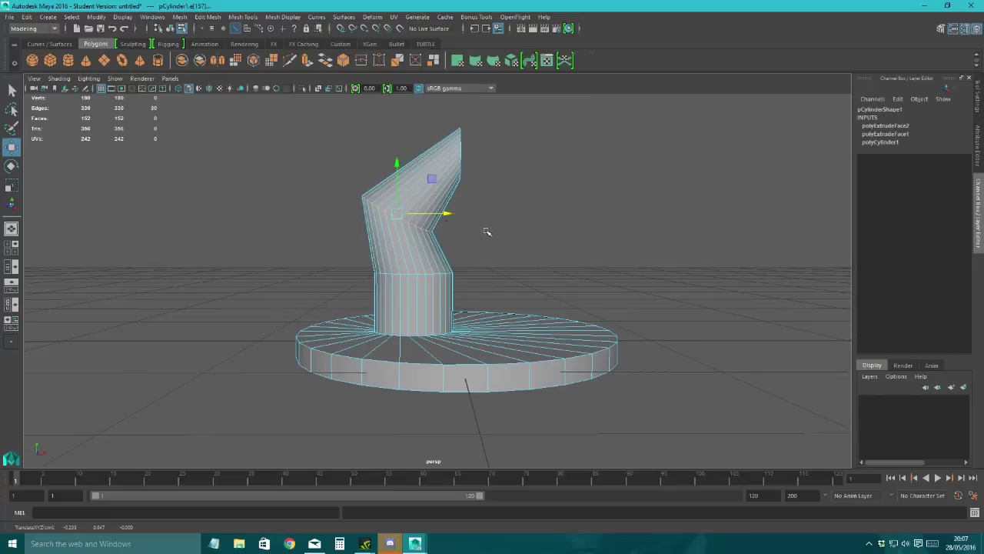
pyautogui.keyDown('alt'); pyautogui.moveTo(487, 235); pyautogui.dragTo(169, 234); pyautogui.keyUp('alt')
# Step: Scale the tilted upper edge ring inward uniformly to form a narrow neck below the cap
pyautogui.click(11, 166)
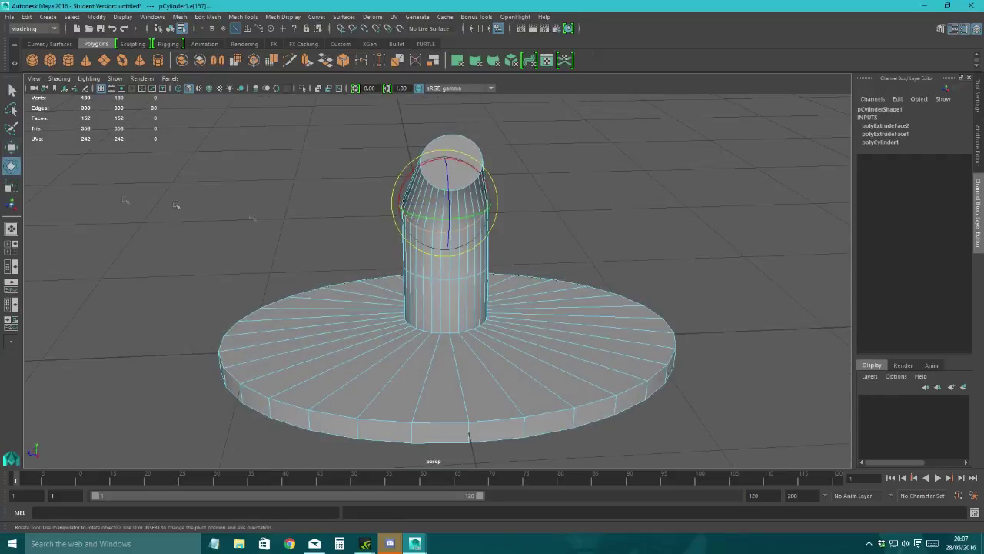
pyautogui.click(12, 186)
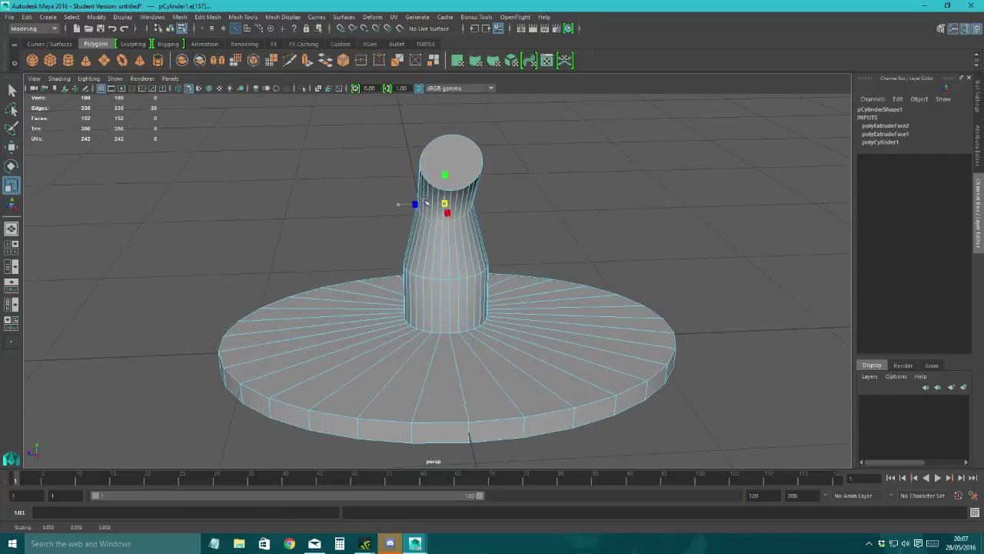
pyautogui.keyDown('alt'); pyautogui.moveTo(409, 199); pyautogui.dragTo(469, 267); pyautogui.keyUp('alt')
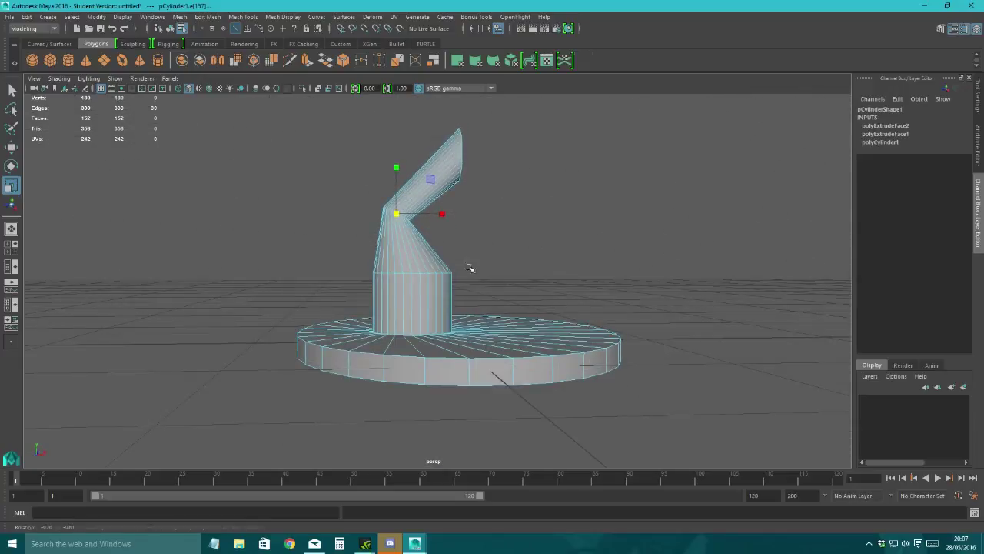
# Step: Select the column's lower middle edge ring and scale it inward so the column tapers gradually upward from the base
pyautogui.moveTo(355, 263); pyautogui.dragTo(429, 295)
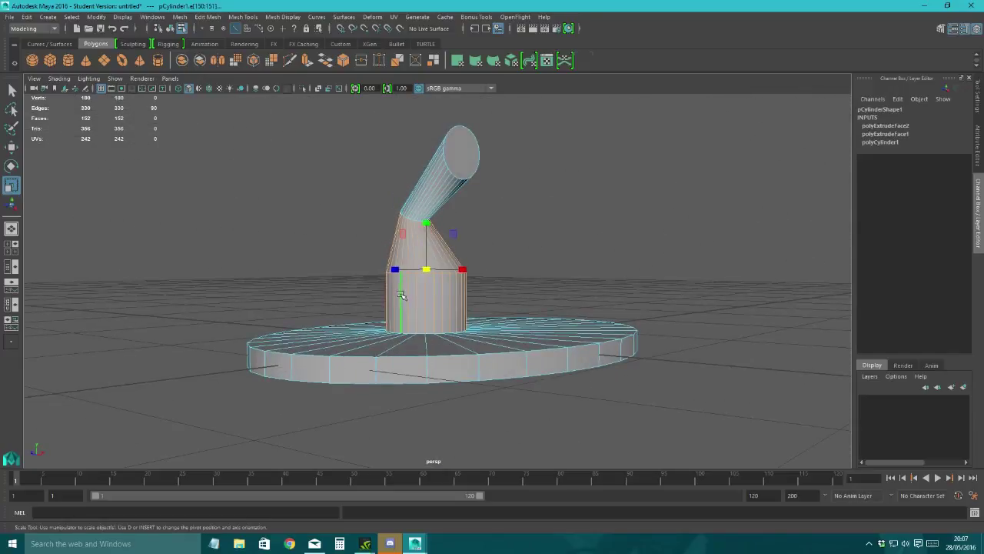
pyautogui.click(465, 266)
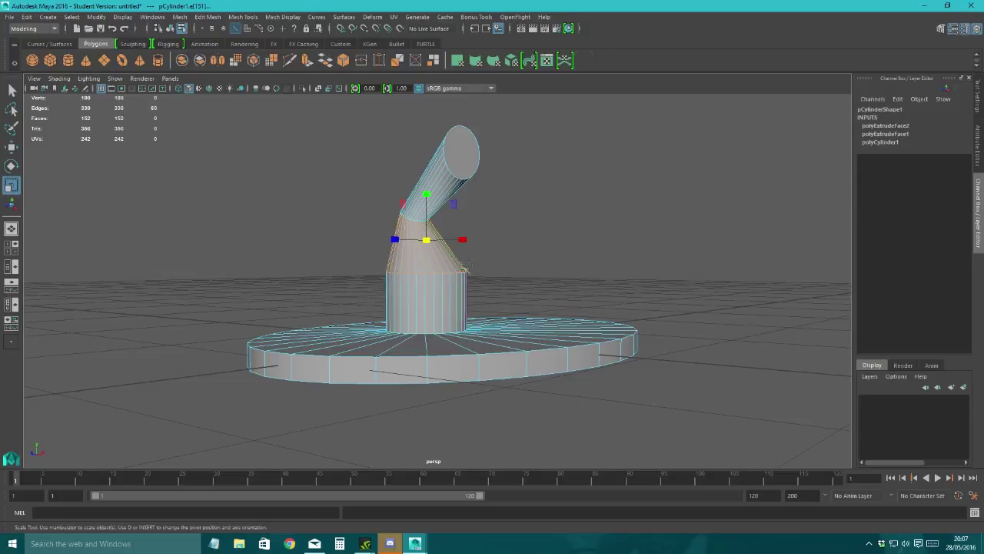
pyautogui.moveTo(431, 242); pyautogui.dragTo(473, 243)
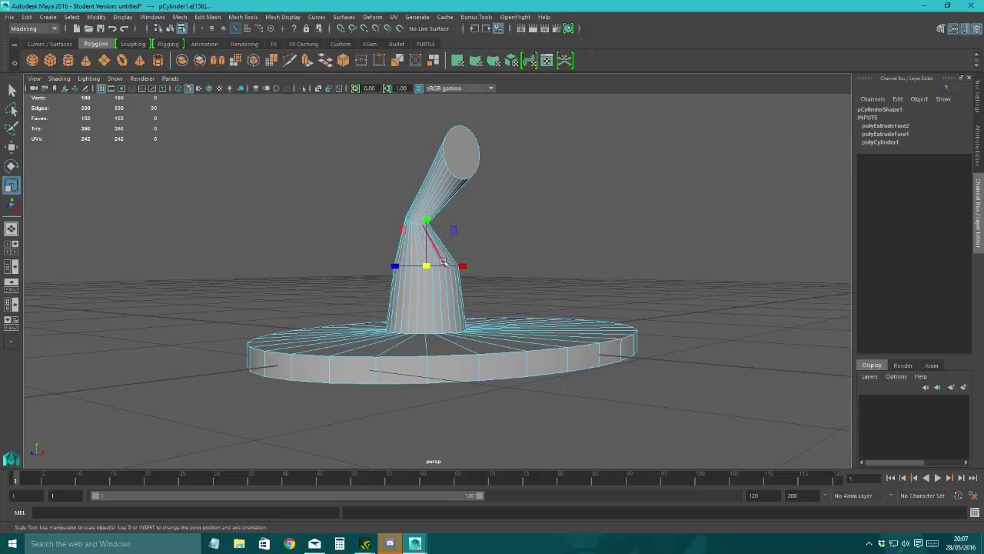
pyautogui.moveTo(428, 267); pyautogui.dragTo(421, 266)
pyautogui.click(520, 220)
pyautogui.keyDown('alt'); pyautogui.moveTo(520, 220); pyautogui.dragTo(341, 266); pyautogui.keyUp('alt')
pyautogui.press('super')
pyautogui.press('super')
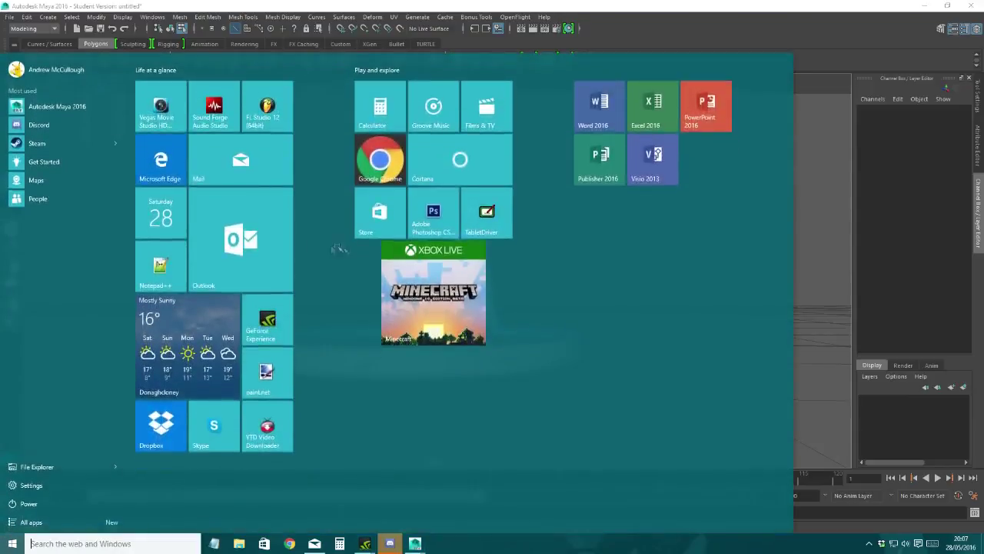
# Step: Reselect the neck's edge ring and move it toward the cap along X and slightly upward to smooth the column's bend
pyautogui.keyDown('alt'); pyautogui.moveTo(317, 232); pyautogui.dragTo(518, 237); pyautogui.keyUp('alt')
pyautogui.moveTo(373, 211); pyautogui.dragTo(431, 230)
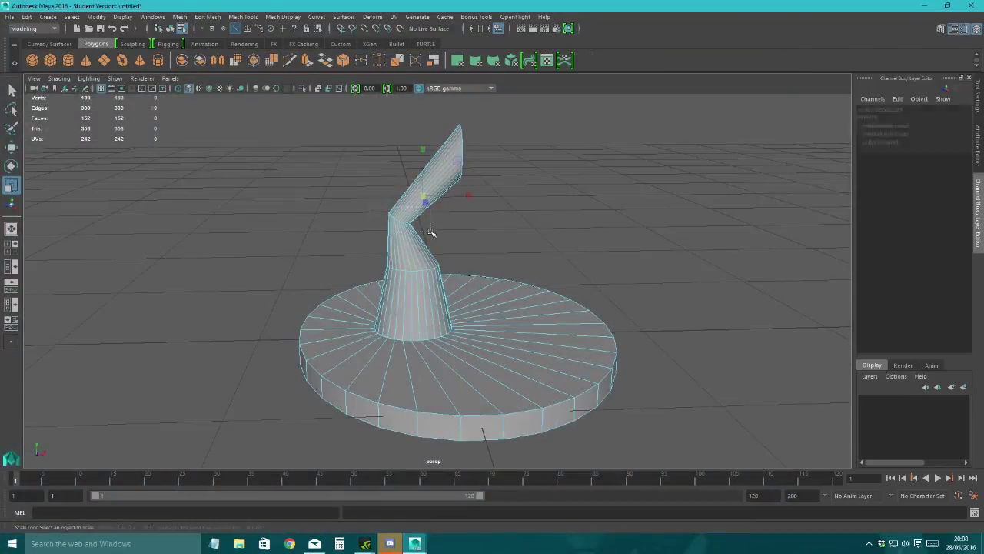
pyautogui.moveTo(399, 183); pyautogui.dragTo(433, 215)
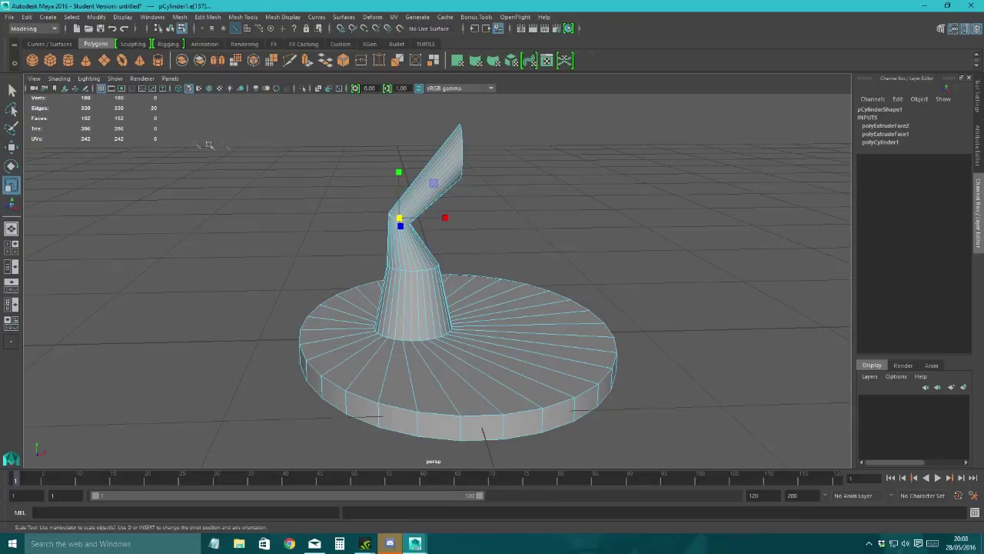
pyautogui.press('w')
pyautogui.moveTo(400, 175); pyautogui.dragTo(399, 144)
pyautogui.moveTo(439, 186); pyautogui.dragTo(465, 186)
pyautogui.moveTo(420, 142); pyautogui.dragTo(422, 161)
pyautogui.moveTo(472, 203); pyautogui.dragTo(471, 203)
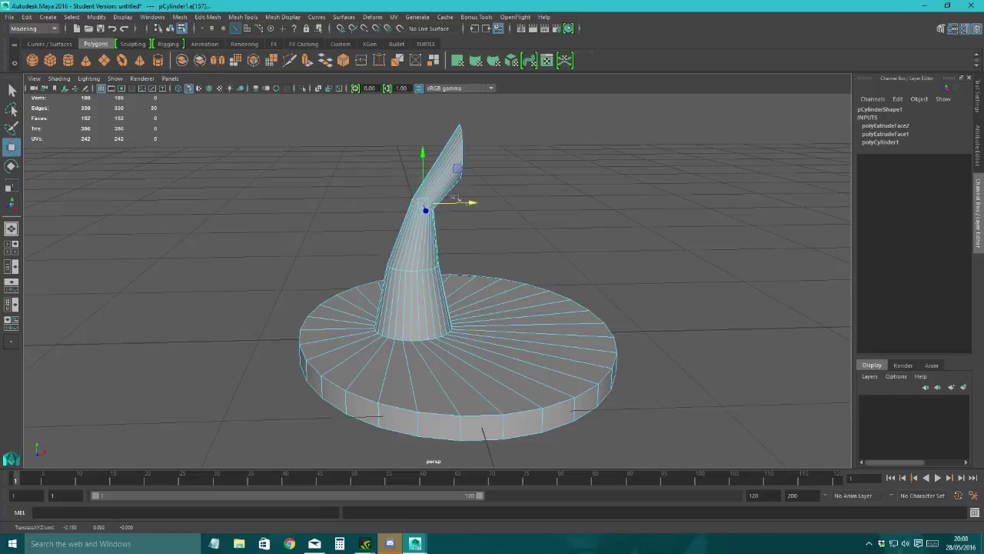
pyautogui.moveTo(420, 154); pyautogui.dragTo(422, 163)
pyautogui.click(501, 213)
pyautogui.keyDown('alt'); pyautogui.moveTo(501, 213); pyautogui.dragTo(496, 257); pyautogui.keyUp('alt')
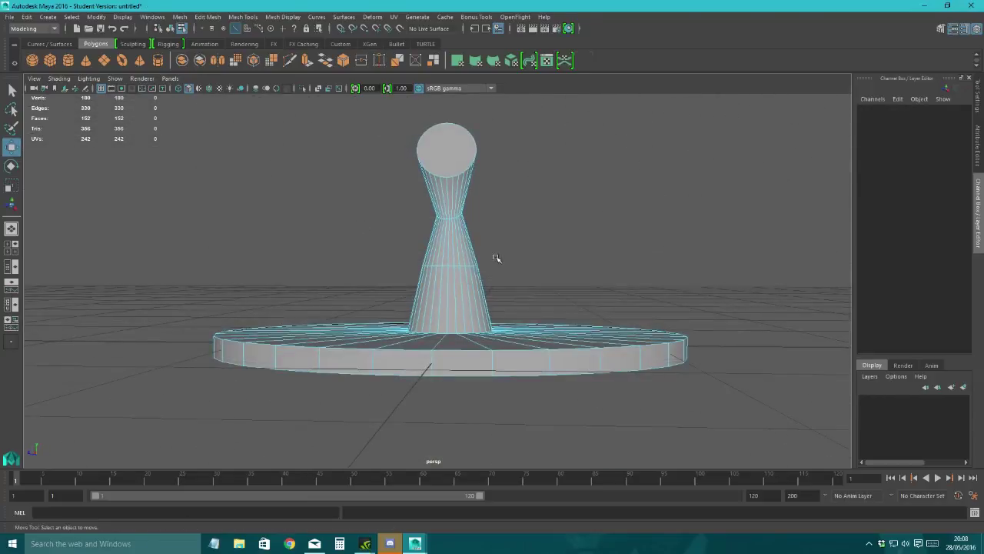
# Step: Return to object mode, select the whole model, and display it with smooth mesh preview
pyautogui.moveTo(483, 263); pyautogui.dragTo(501, 239, button='right')
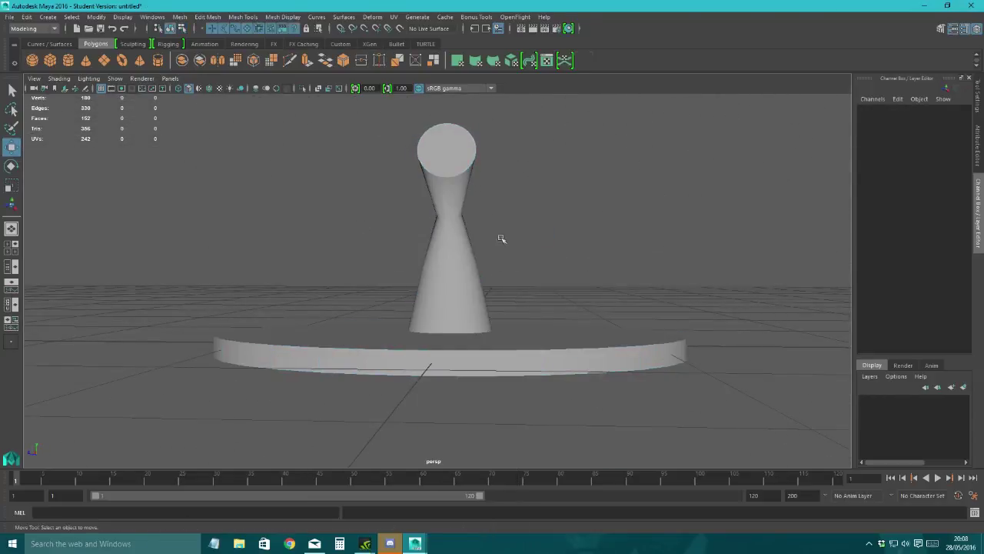
pyautogui.click(456, 293)
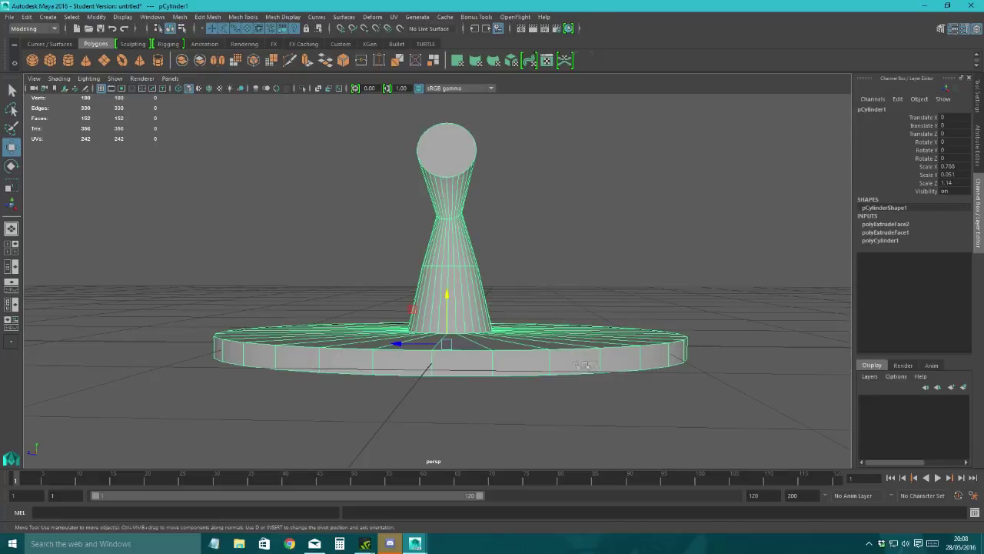
pyautogui.click(684, 296)
pyautogui.click(654, 373)
pyautogui.press('3')
pyautogui.click(678, 286)
pyautogui.moveTo(677, 344)
pyautogui.keyDown('alt'); pyautogui.mouseDown()
pyautogui.moveTo(655, 388)
pyautogui.moveTo(565, 402)
pyautogui.moveTo(555, 303)
pyautogui.moveTo(547, 356)
pyautogui.mouseUp(); pyautogui.keyUp('alt')
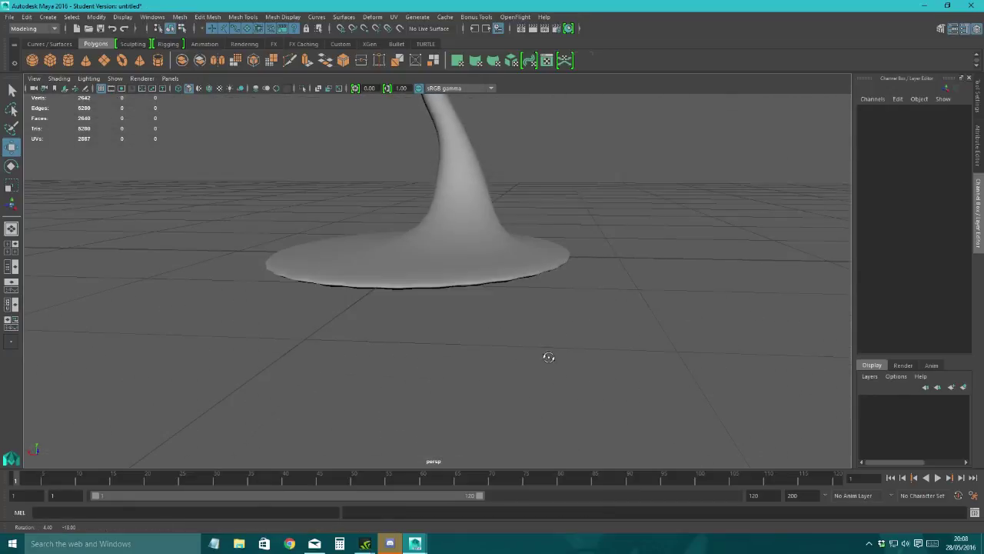
# Step: Compare the model's smoothed and unsmoothed displays from several angles, checking the base's rim and underside, and finish in the unsmoothed display
pyautogui.click(439, 274)
pyautogui.keyDown('alt'); pyautogui.moveTo(439, 274); pyautogui.dragTo(387, 293); pyautogui.keyUp('alt')
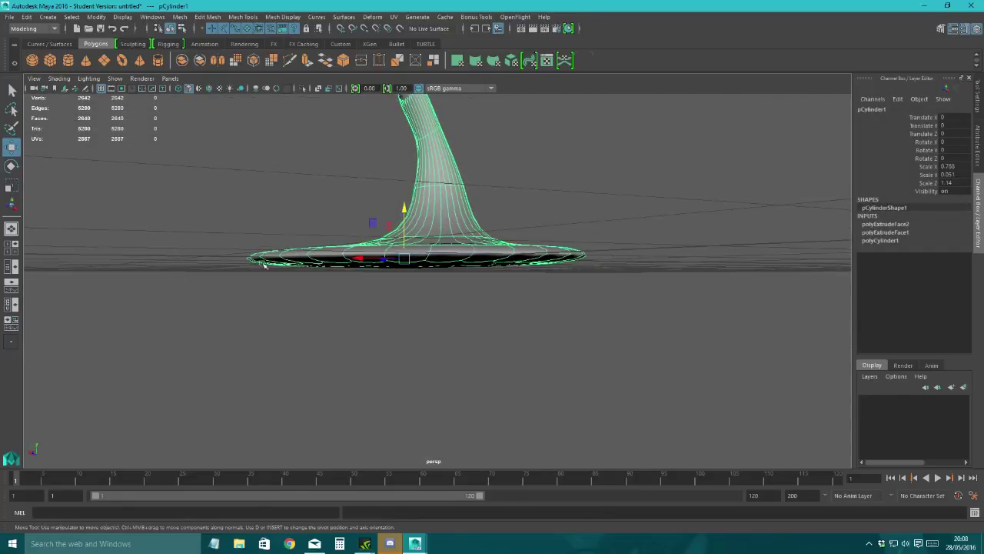
pyautogui.keyDown('alt'); pyautogui.moveTo(325, 285); pyautogui.dragTo(368, 191); pyautogui.keyUp('alt')
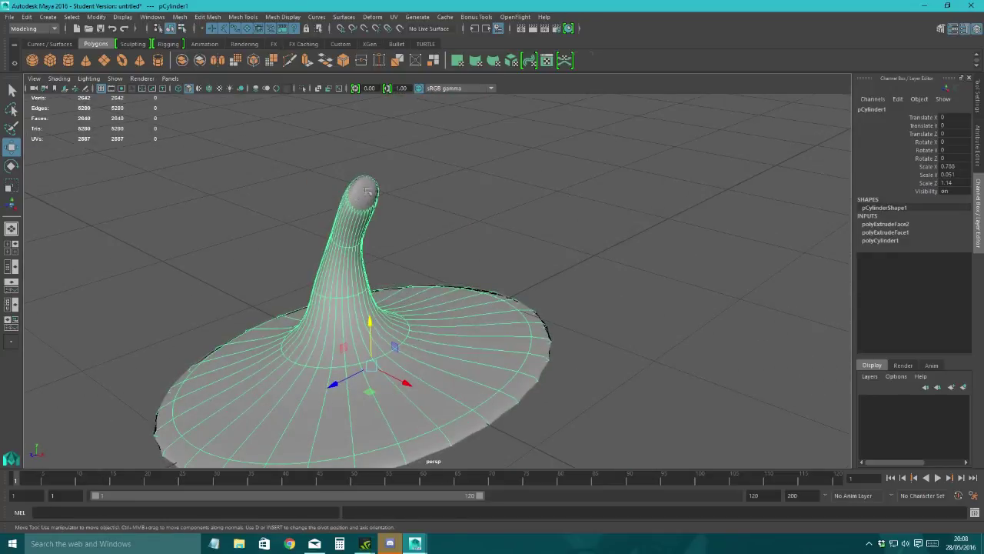
pyautogui.press('1')
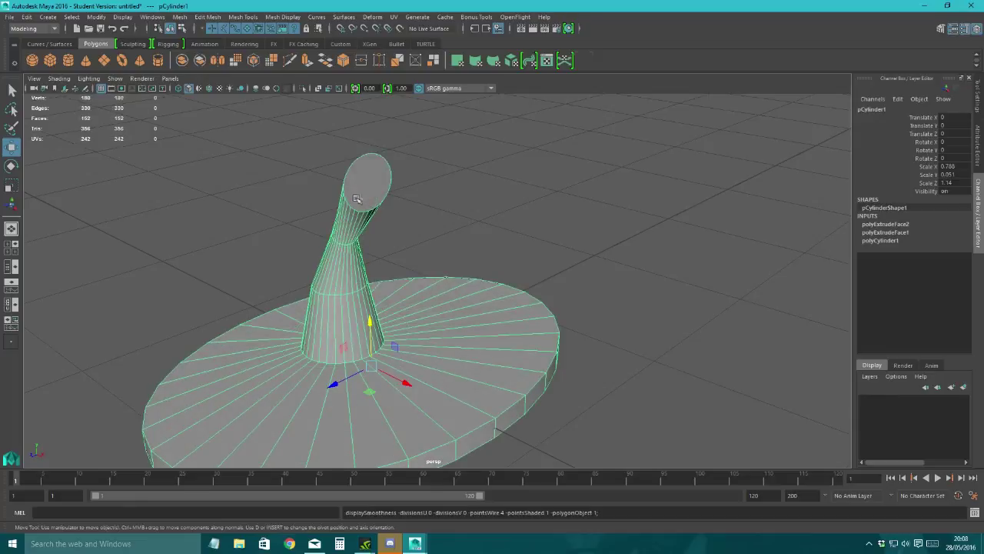
pyautogui.press('3')
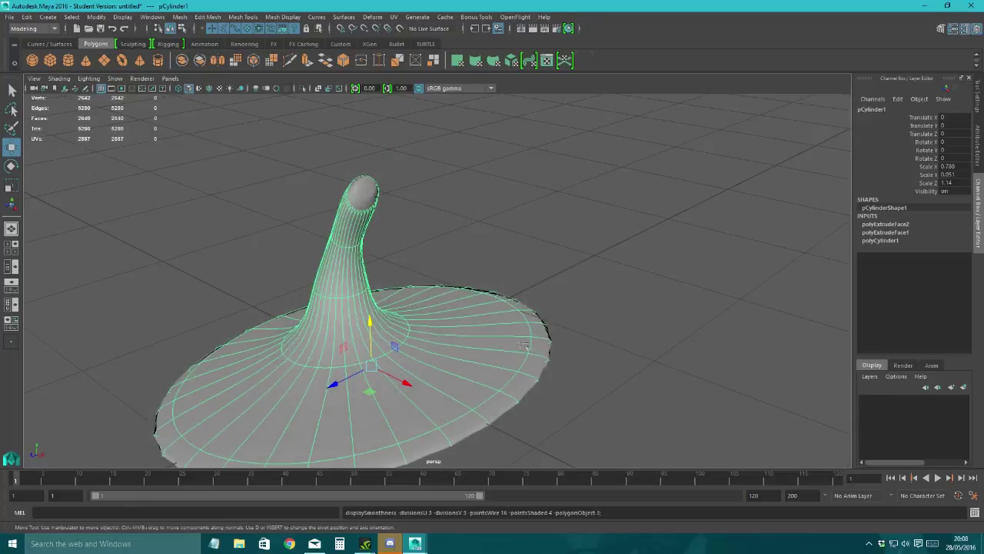
pyautogui.keyDown('alt'); pyautogui.moveTo(525, 347); pyautogui.dragTo(470, 337); pyautogui.keyUp('alt')
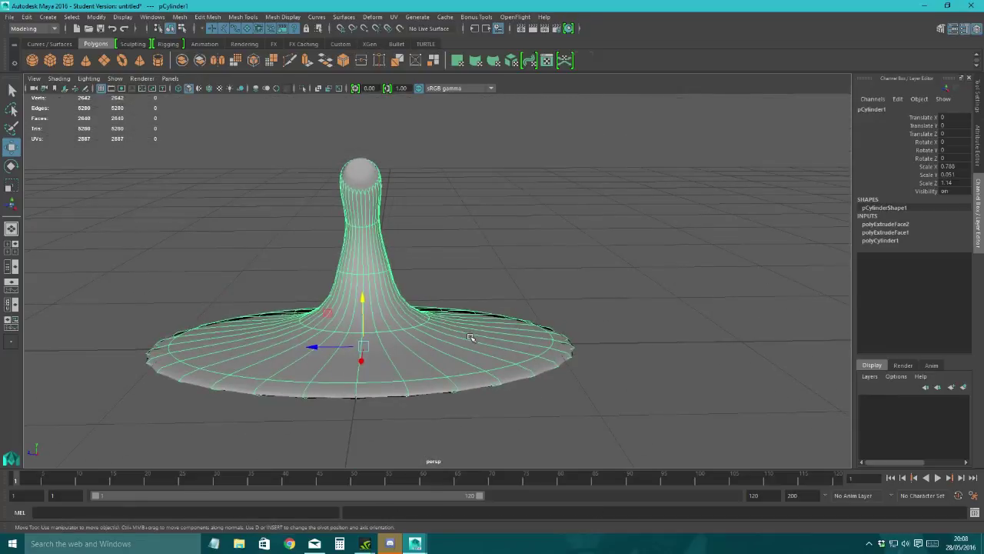
pyautogui.press('1')
pyautogui.keyDown('alt'); pyautogui.moveTo(499, 382); pyautogui.dragTo(399, 346); pyautogui.keyUp('alt')
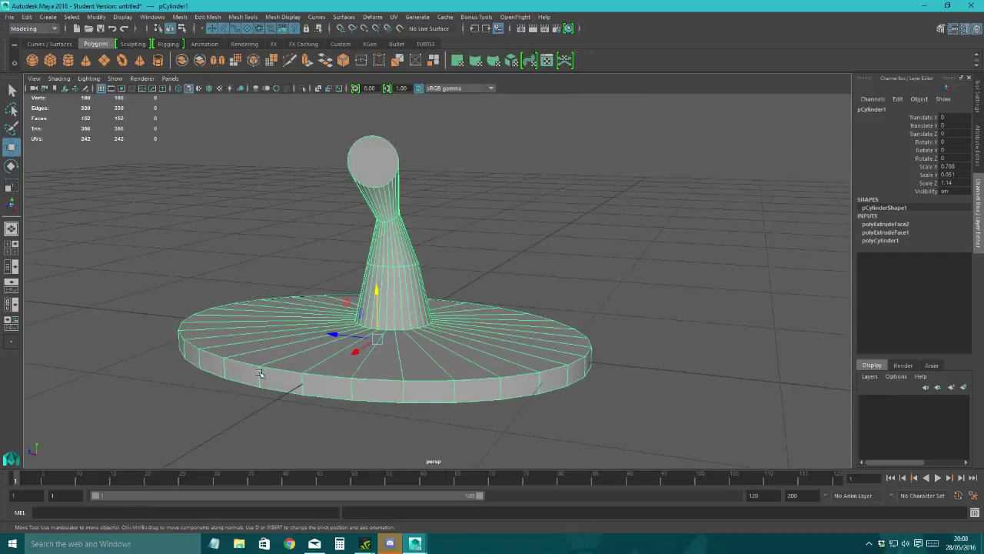
pyautogui.keyDown('alt'); pyautogui.moveTo(200, 395); pyautogui.dragTo(279, 400); pyautogui.keyUp('alt')
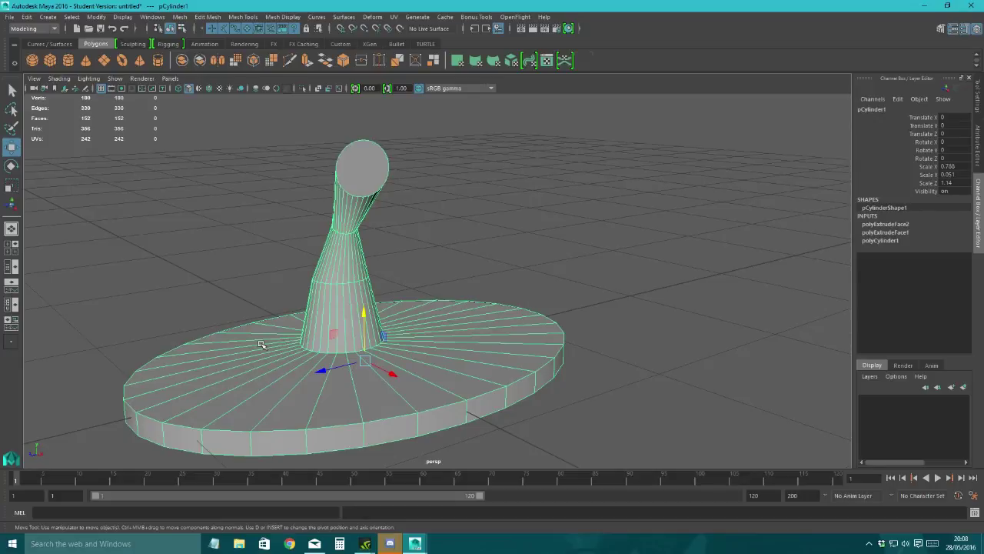
# Step: Insert two edge loops around the base's rim, close to its upper edge, with the Insert Edge Loop tool
pyautogui.keyDown('alt'); pyautogui.moveTo(327, 363); pyautogui.dragTo(373, 385); pyautogui.keyUp('alt')
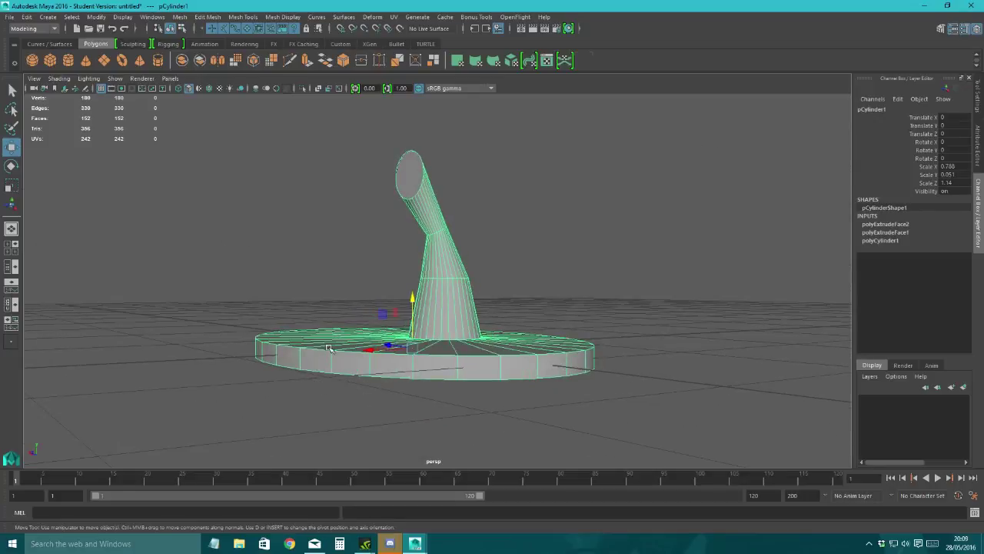
pyautogui.moveTo(326, 248)
pyautogui.mouseDown(button='right')
pyautogui.moveTo(323, 316)
pyautogui.moveTo(321, 229)
pyautogui.mouseUp(button='right')
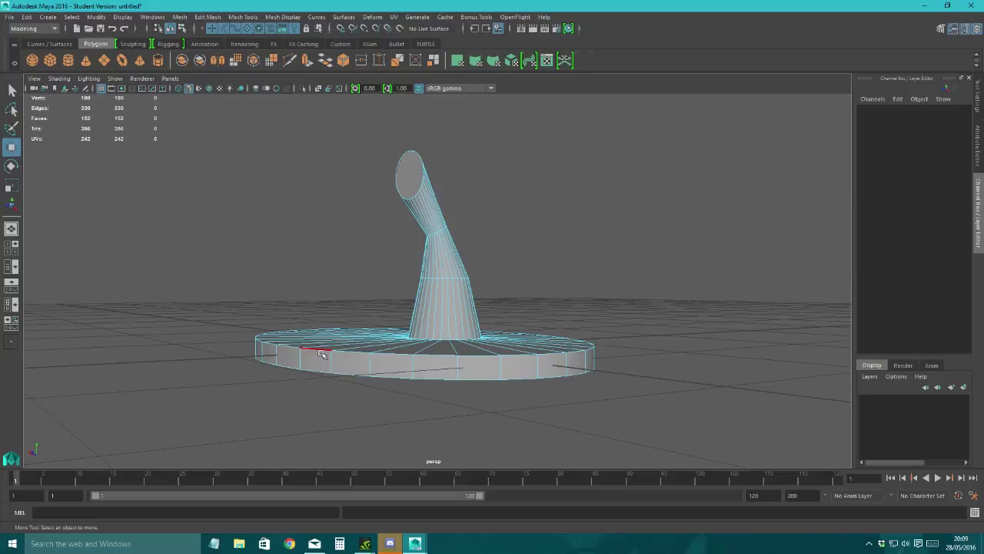
pyautogui.keyDown('alt'); pyautogui.moveTo(297, 387); pyautogui.dragTo(415, 361); pyautogui.keyUp('alt')
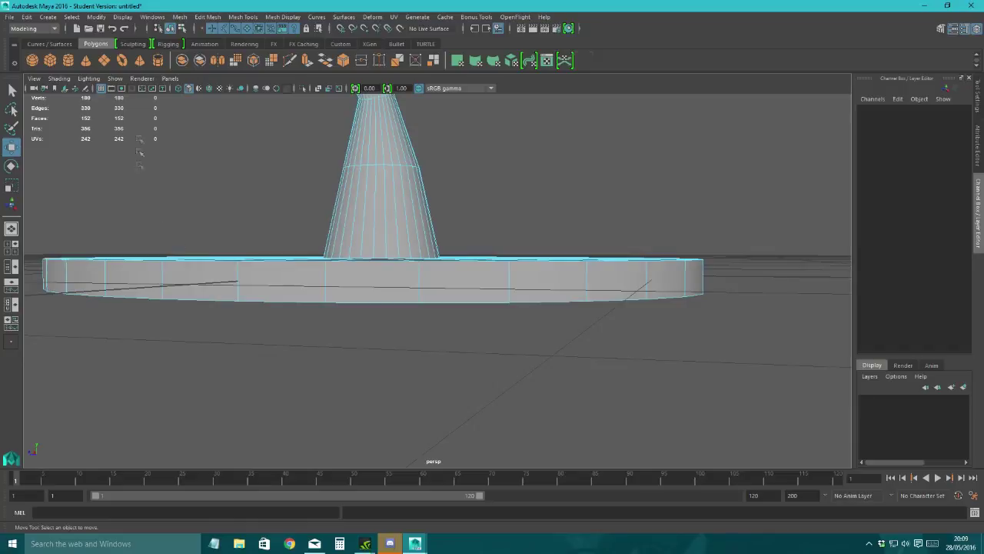
pyautogui.click(205, 17)
pyautogui.click(205, 17)
pyautogui.click(243, 17)
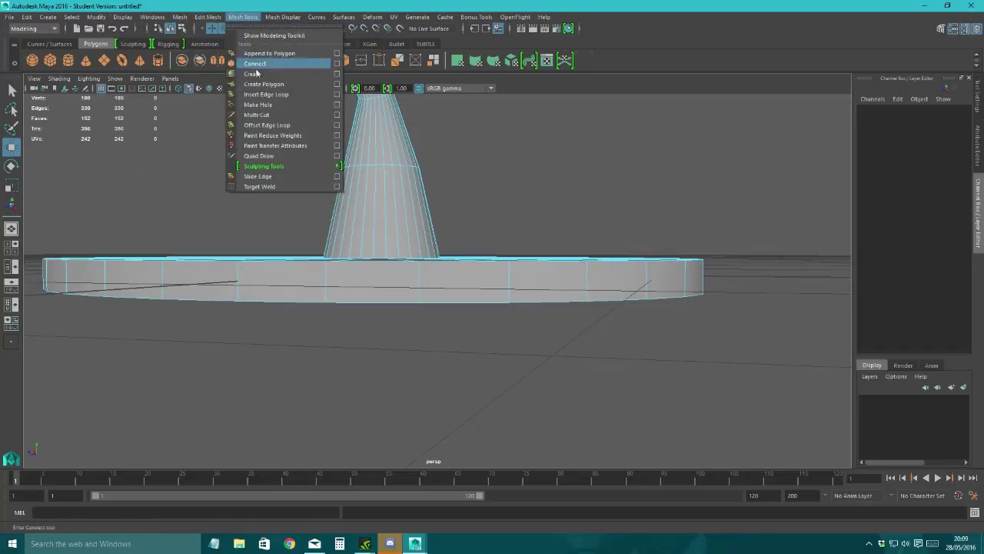
pyautogui.click(263, 98)
pyautogui.scroll(4, 355, 283)
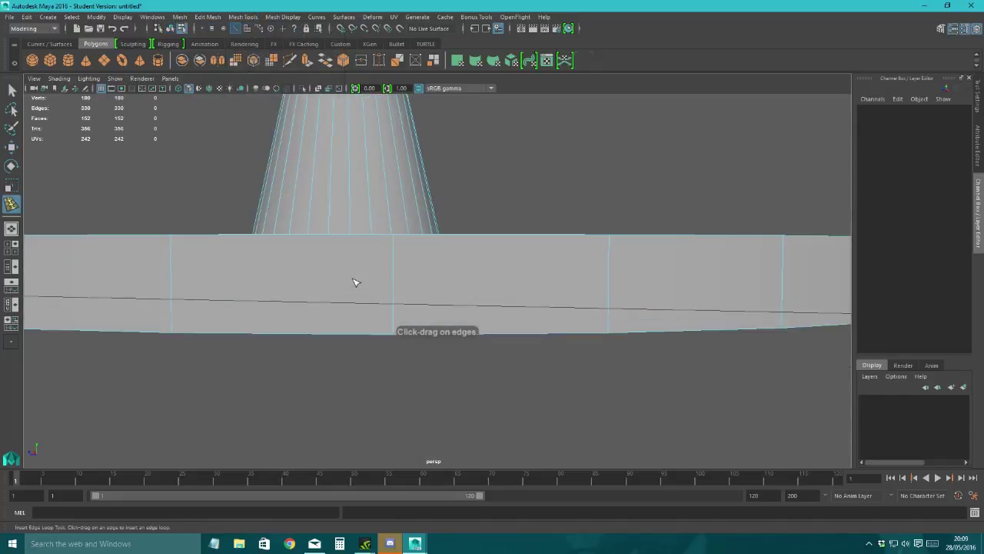
pyautogui.click(397, 246)
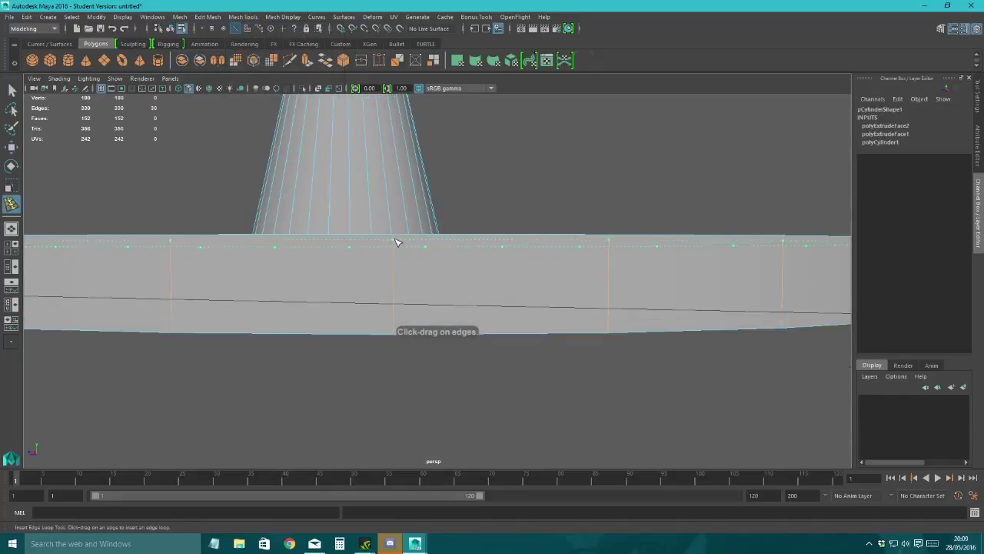
pyautogui.moveTo(397, 243); pyautogui.dragTo(395, 240)
# Step: Insert two edge loops close to the rim's lower edge and one on the base's top face near its outer border
pyautogui.keyDown('alt'); pyautogui.moveTo(416, 307); pyautogui.dragTo(425, 289); pyautogui.keyUp('alt')
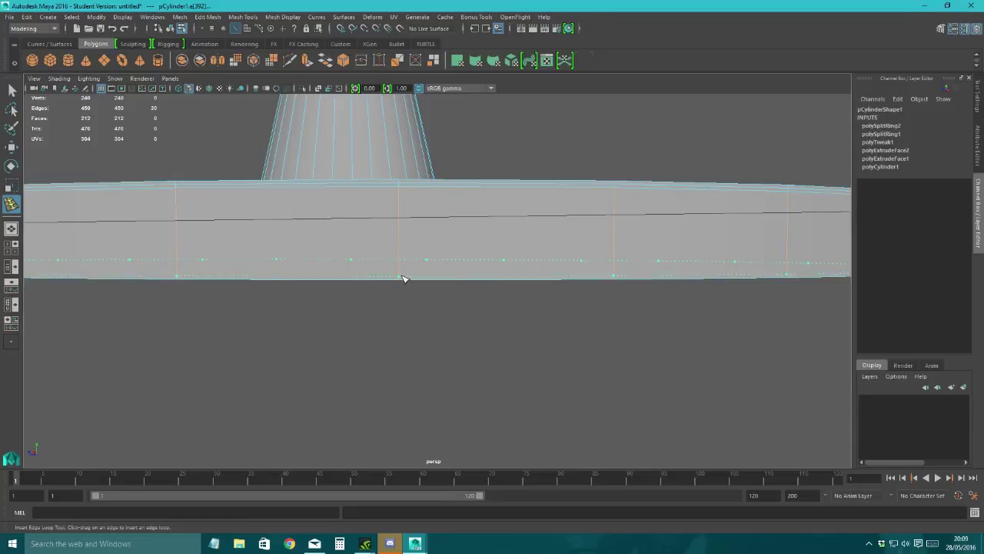
pyautogui.moveTo(404, 279); pyautogui.dragTo(435, 211)
pyautogui.keyDown('alt'); pyautogui.moveTo(431, 259); pyautogui.dragTo(434, 299); pyautogui.keyUp('alt')
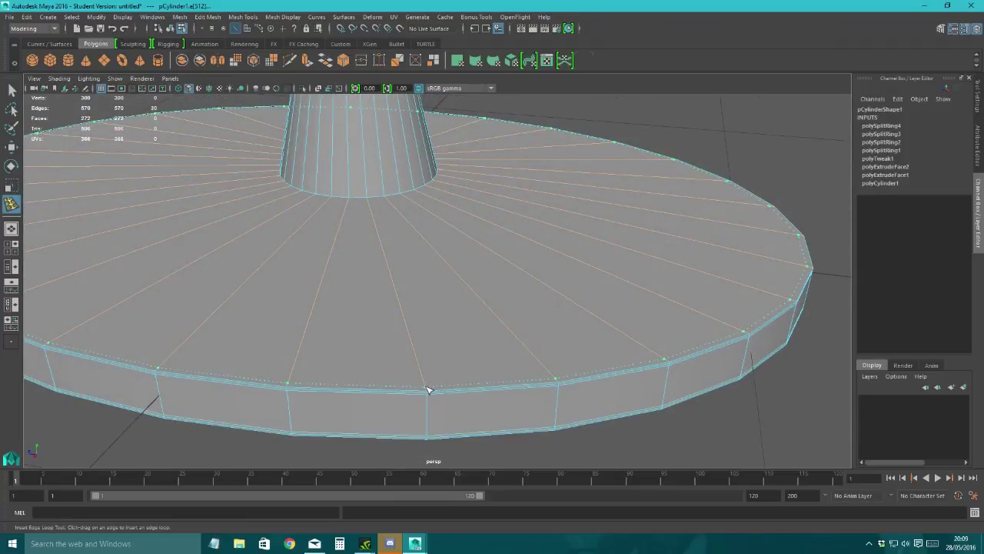
pyautogui.moveTo(429, 389); pyautogui.dragTo(446, 368)
# Step: Undo the stray edge selection on the rim and insert another edge loop around the rim, tight against its lower edge
pyautogui.scroll(5, 462, 396)
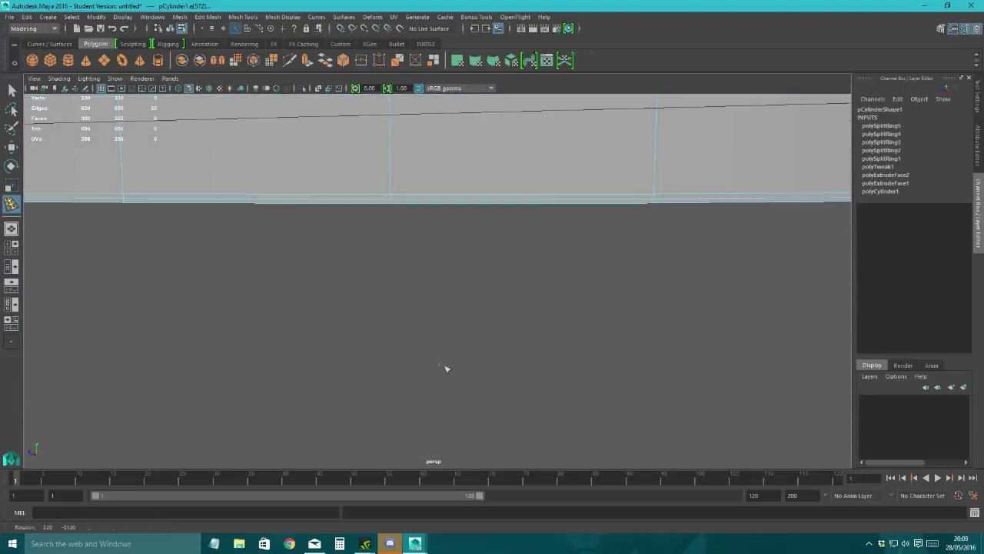
pyautogui.keyDown('alt'); pyautogui.moveTo(384, 153); pyautogui.dragTo(400, 191); pyautogui.keyUp('alt')
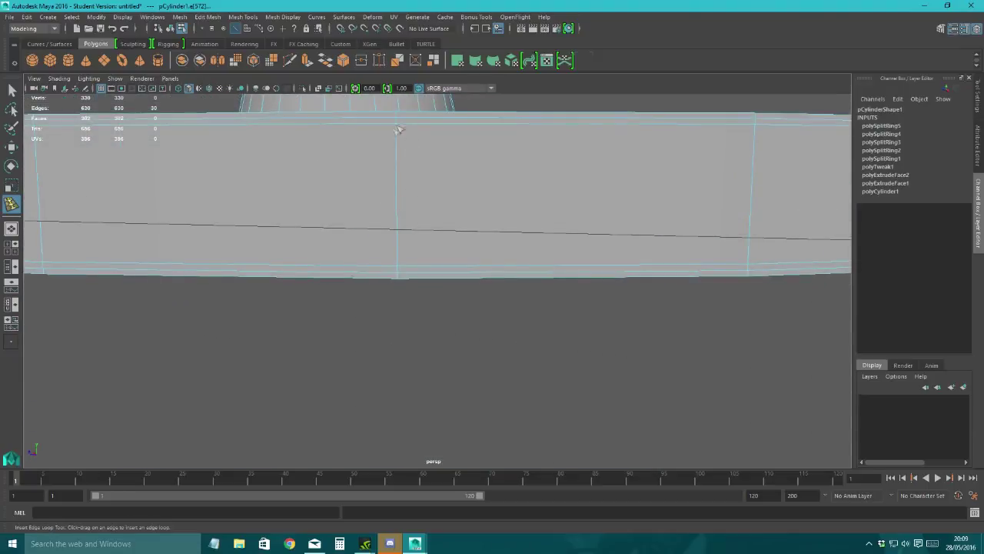
pyautogui.keyDown('alt'); pyautogui.moveTo(441, 259); pyautogui.dragTo(436, 300); pyautogui.keyUp('alt')
pyautogui.keyDown('alt'); pyautogui.moveTo(433, 216); pyautogui.dragTo(396, 270); pyautogui.keyUp('alt')
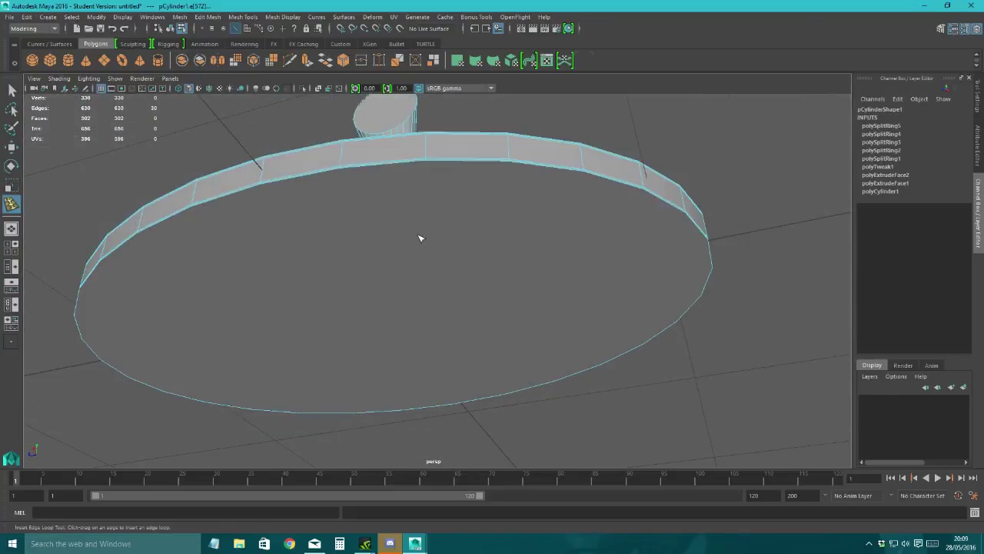
pyautogui.keyDown('alt'); pyautogui.moveTo(441, 177); pyautogui.dragTo(439, 235); pyautogui.keyUp('alt')
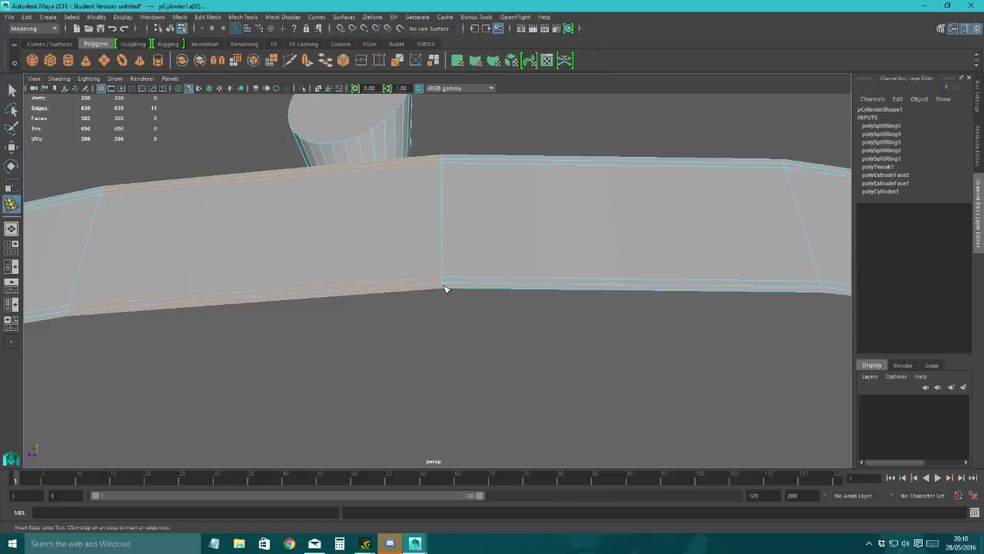
pyautogui.hotkey('ctrl', 'z')
pyautogui.click(447, 285)
pyautogui.keyDown('alt'); pyautogui.moveTo(449, 299); pyautogui.dragTo(438, 310); pyautogui.keyUp('alt')
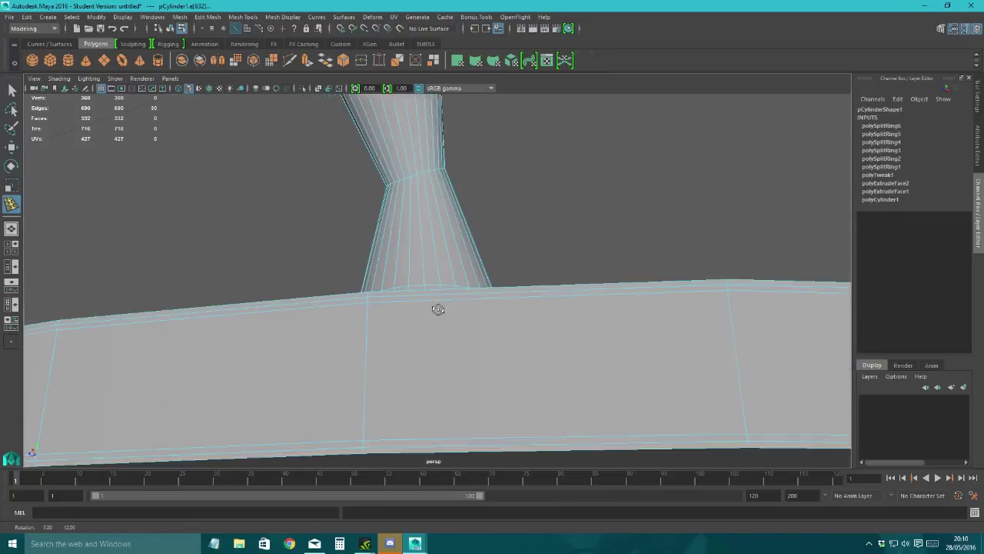
# Step: Return to object mode, examine the base's edges and the column's foot in smooth mesh preview, and restore the unsmoothed display
pyautogui.scroll(-4, 439, 309)
pyautogui.click(12, 90)
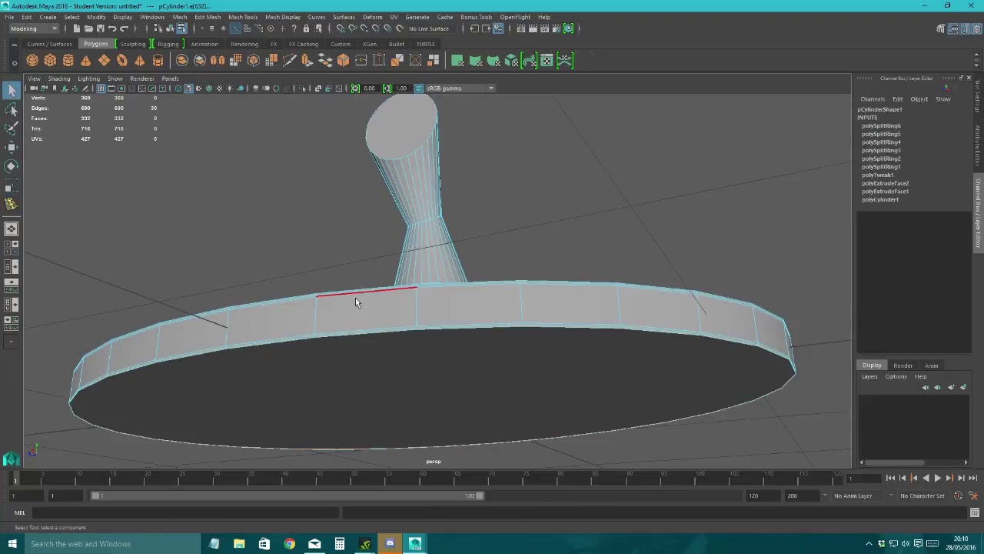
pyautogui.moveTo(356, 298); pyautogui.dragTo(401, 233, button='right')
pyautogui.press('3')
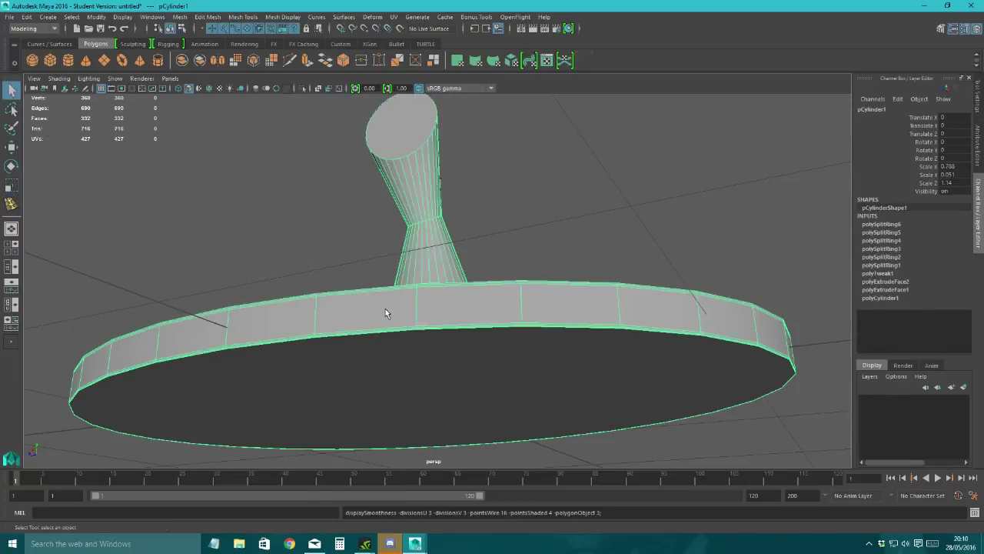
pyautogui.click(564, 259)
pyautogui.keyDown('alt'); pyautogui.moveTo(613, 299); pyautogui.dragTo(465, 289); pyautogui.keyUp('alt')
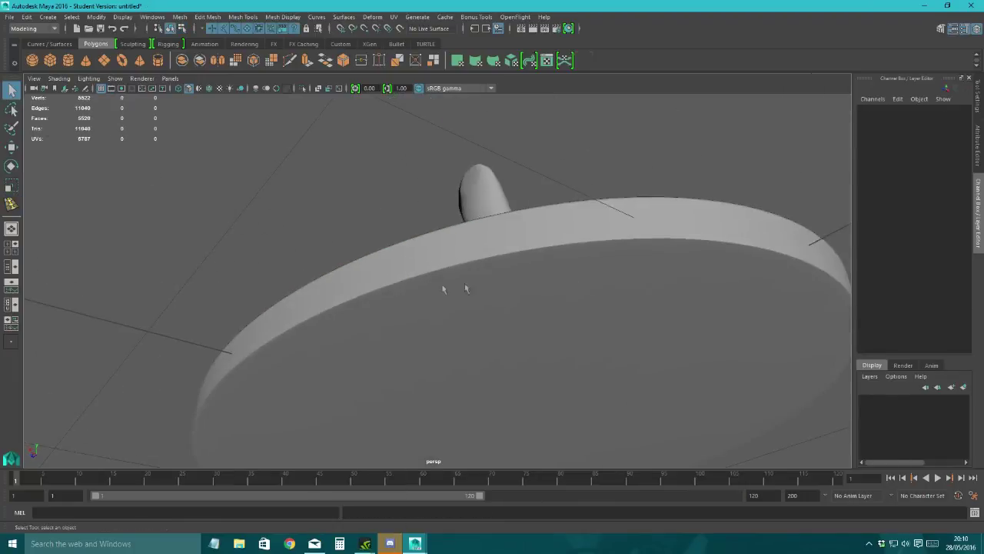
pyautogui.keyDown('alt'); pyautogui.moveTo(584, 294); pyautogui.dragTo(506, 314); pyautogui.keyUp('alt')
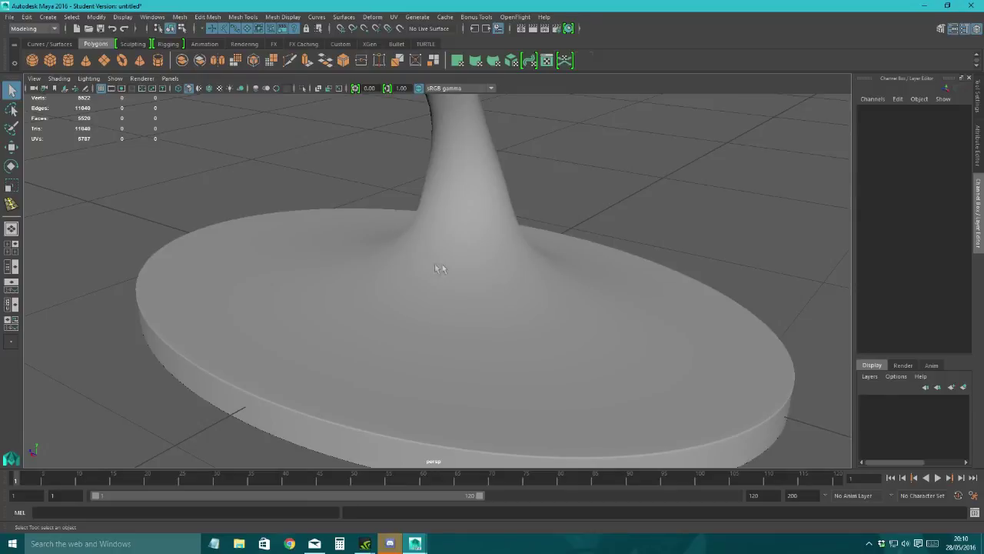
pyautogui.keyDown('alt'); pyautogui.moveTo(408, 223); pyautogui.dragTo(514, 226); pyautogui.keyUp('alt')
pyautogui.click(485, 316)
pyautogui.press('1')
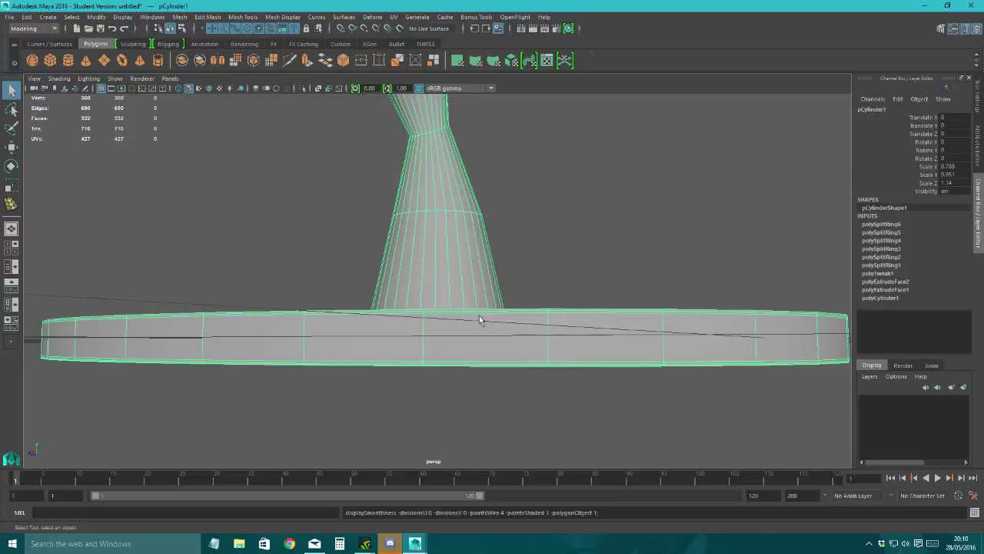
# Step: Insert edge loops tightly around the column's foot, on both the base's top face and the column's lower wall
pyautogui.keyDown('alt'); pyautogui.moveTo(482, 317); pyautogui.dragTo(144, 216); pyautogui.keyUp('alt')
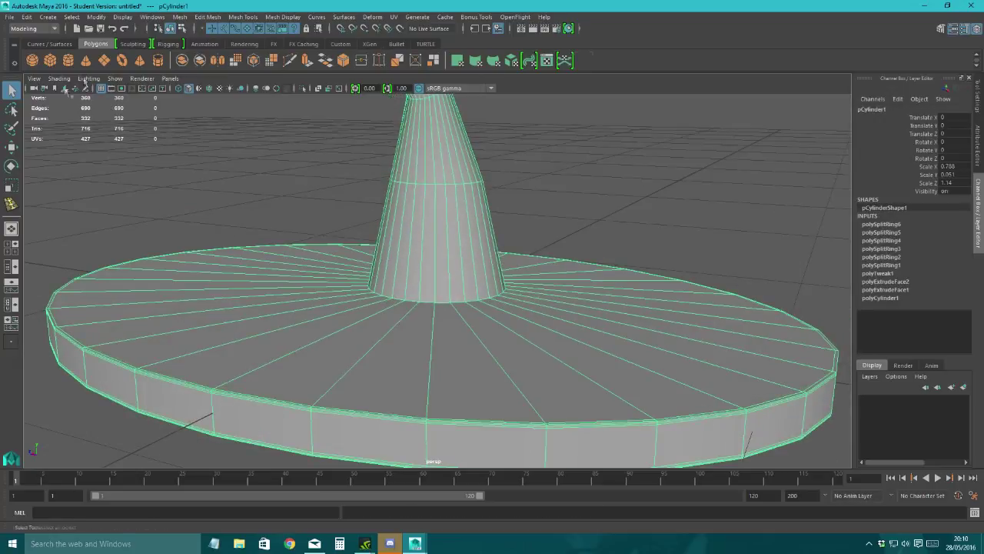
pyautogui.click(11, 204)
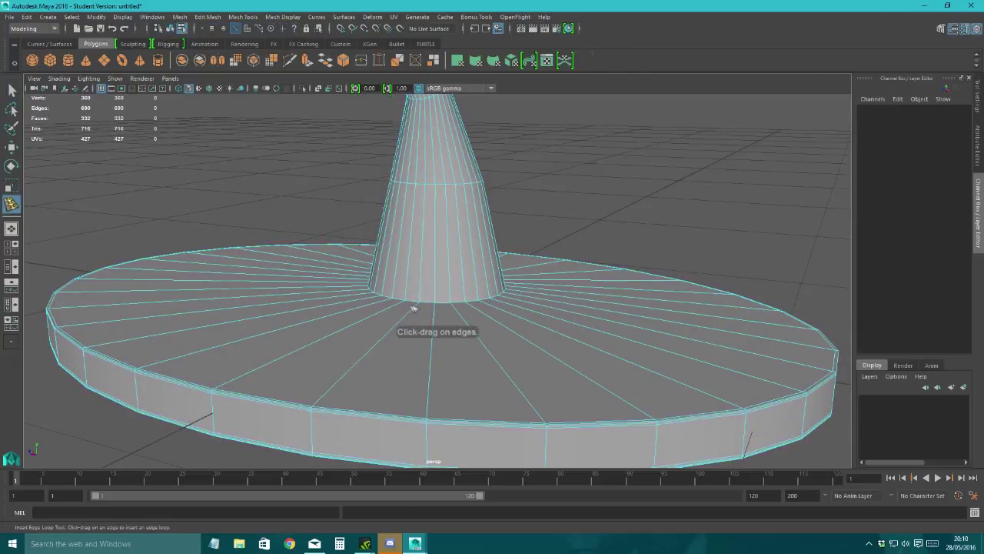
pyautogui.moveTo(415, 309); pyautogui.dragTo(424, 307)
pyautogui.scroll(8, 426, 316)
pyautogui.scroll(-6, 423, 340)
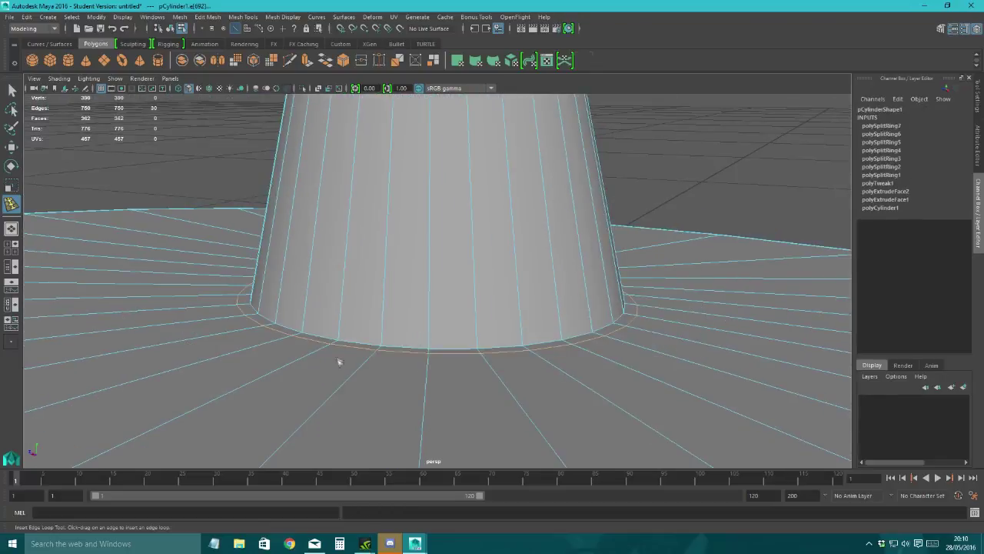
pyautogui.scroll(5, 486, 334)
pyautogui.moveTo(484, 315); pyautogui.dragTo(492, 305)
pyautogui.click(491, 304)
pyautogui.keyDown('alt'); pyautogui.moveTo(497, 303); pyautogui.dragTo(485, 360, button='middle'); pyautogui.keyUp('alt')
pyautogui.keyDown('alt'); pyautogui.moveTo(515, 333); pyautogui.dragTo(376, 363); pyautogui.keyUp('alt')
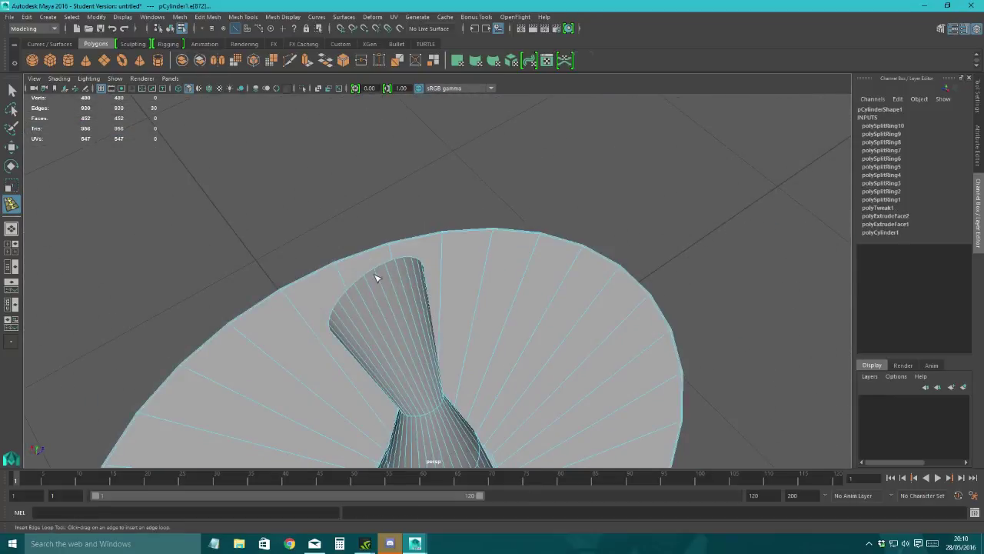
pyautogui.click(378, 270)
pyautogui.hotkey('ctrl', 'z')
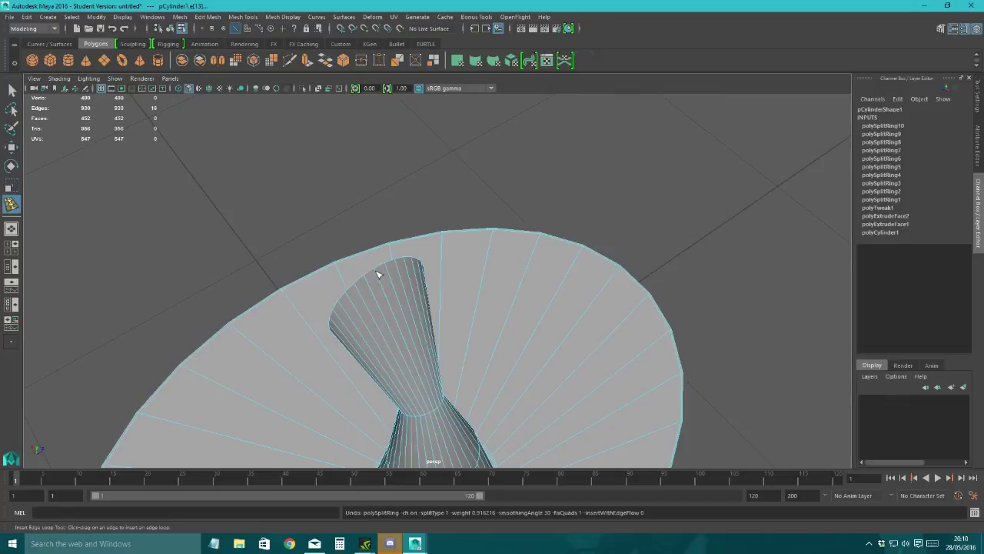
pyautogui.scroll(5, 384, 291)
pyautogui.keyDown('alt'); pyautogui.moveTo(214, 232); pyautogui.dragTo(277, 227, button='middle'); pyautogui.keyUp('alt')
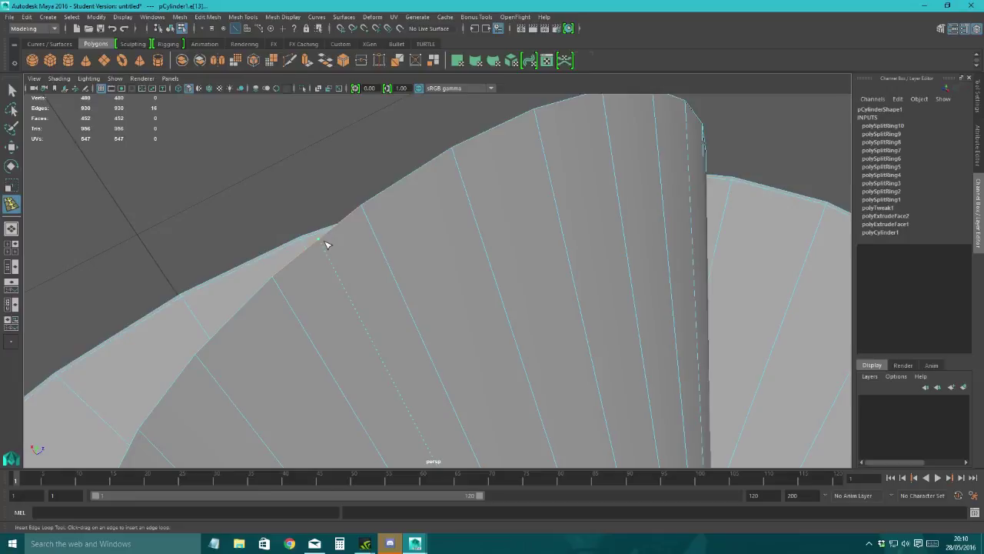
pyautogui.click(326, 245)
pyautogui.hotkey('ctrl', 'z')
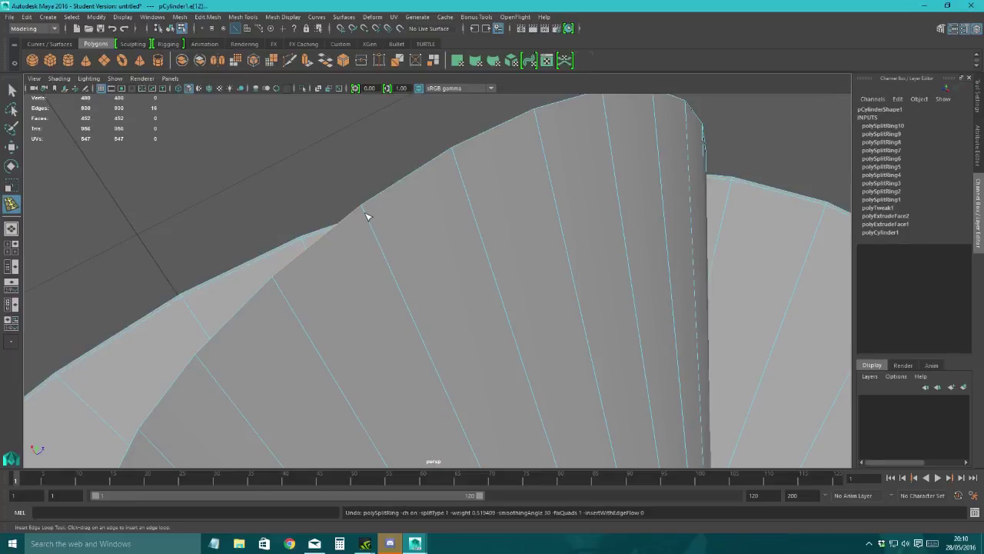
# Step: Insert closely spaced edge loops around the column, right beside the cap's rim, and leave the Insert Edge Loop tool
pyautogui.moveTo(366, 215); pyautogui.dragTo(366, 213)
pyautogui.keyDown('alt'); pyautogui.moveTo(366, 216); pyautogui.dragTo(443, 296); pyautogui.keyUp('alt')
pyautogui.scroll(-8, 433, 235)
pyautogui.click(11, 93)
# Step: Return to object mode, examine the column and its cap in smooth mesh preview, and switch back to the unsmoothed display
pyautogui.keyDown('alt'); pyautogui.moveTo(387, 332); pyautogui.dragTo(387, 193, button='middle'); pyautogui.keyUp('alt')
pyautogui.moveTo(416, 247); pyautogui.dragTo(422, 309, button='right')
pyautogui.press('3')
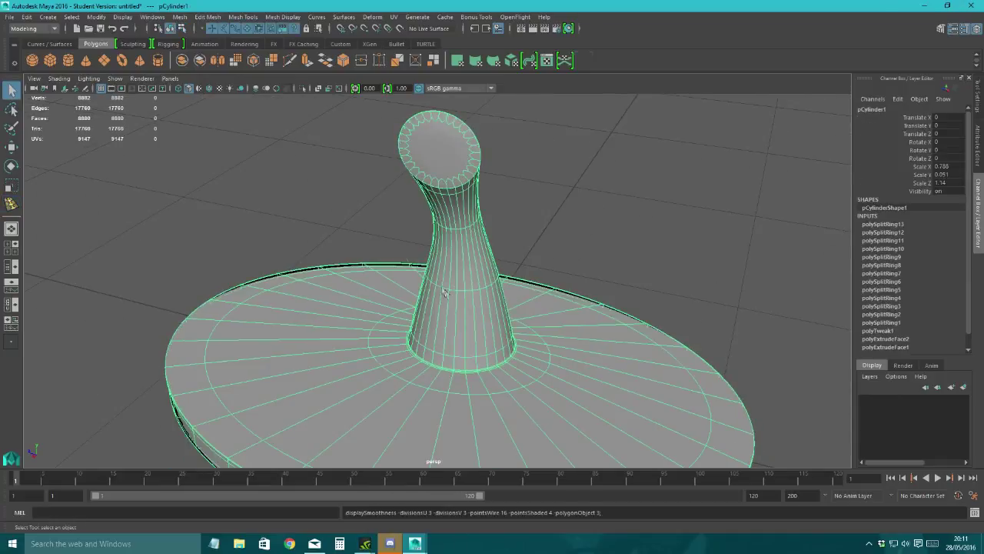
pyautogui.click(402, 233)
pyautogui.keyDown('alt'); pyautogui.moveTo(402, 233); pyautogui.dragTo(503, 305); pyautogui.keyUp('alt')
pyautogui.click(369, 268)
pyautogui.scroll(3, 334, 248)
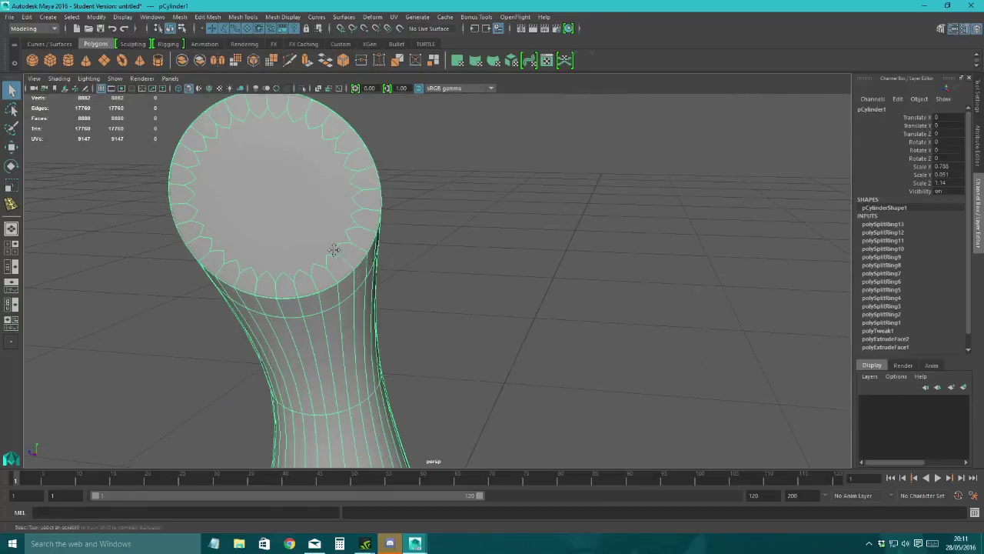
pyautogui.keyDown('alt'); pyautogui.moveTo(333, 248); pyautogui.dragTo(425, 228, button='middle'); pyautogui.keyUp('alt')
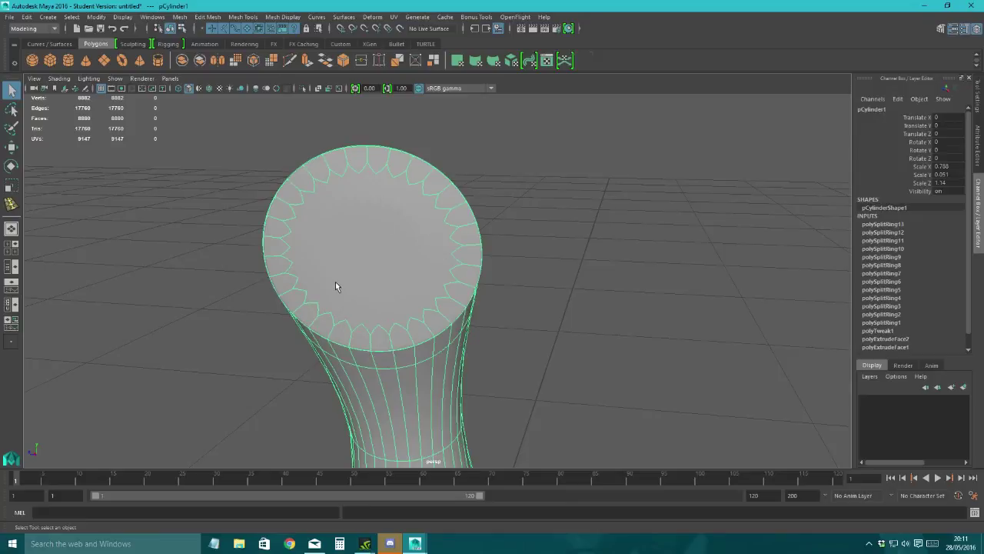
pyautogui.moveTo(359, 277); pyautogui.dragTo(384, 240, button='right')
pyautogui.press('1')
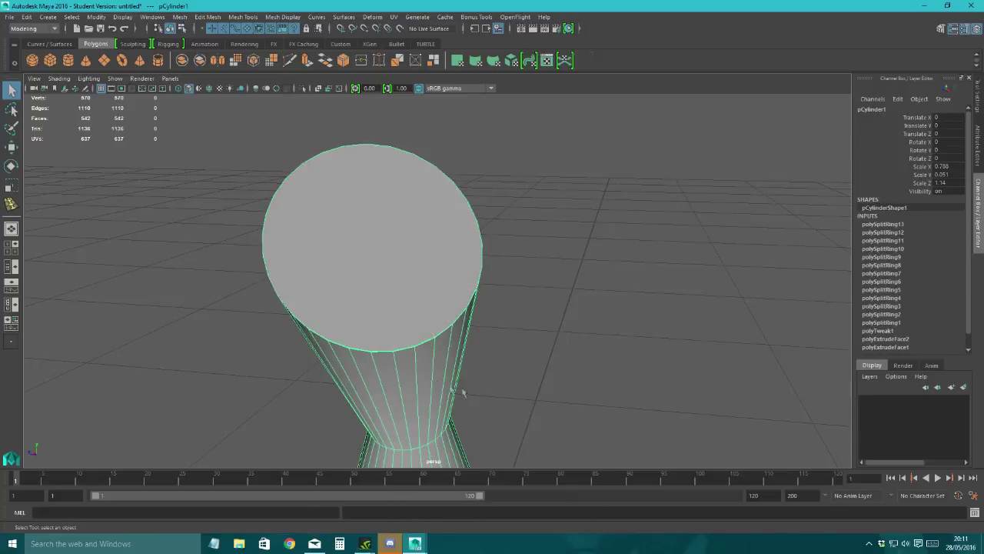
# Step: Show the Modeling Toolkit and activate the Multi-Cut tool for the column's cap
pyautogui.keyDown('alt'); pyautogui.moveTo(463, 392); pyautogui.dragTo(452, 115); pyautogui.keyUp('alt')
pyautogui.keyDown('alt'); pyautogui.moveTo(238, 431); pyautogui.dragTo(578, 350); pyautogui.keyUp('alt')
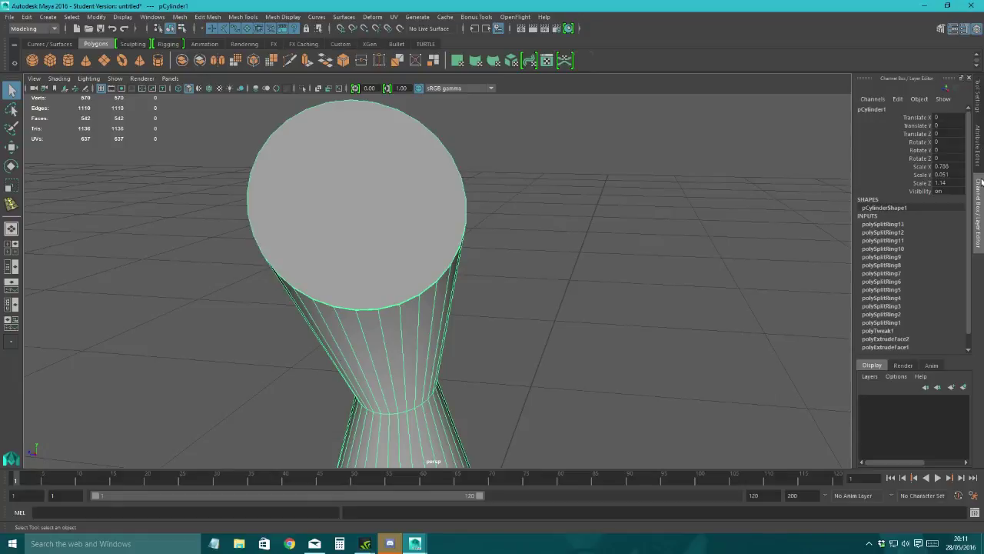
pyautogui.click(941, 29)
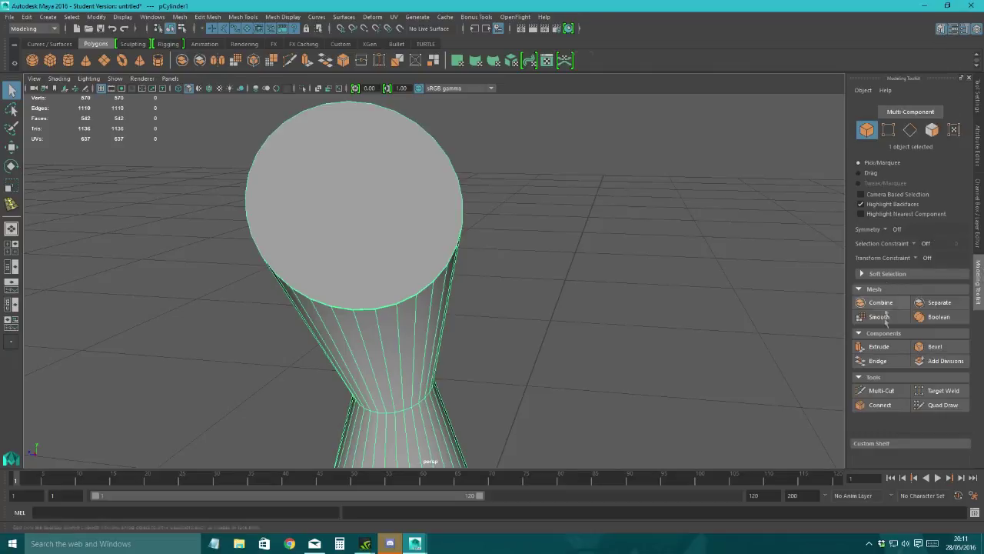
pyautogui.click(883, 392)
pyautogui.click(883, 393)
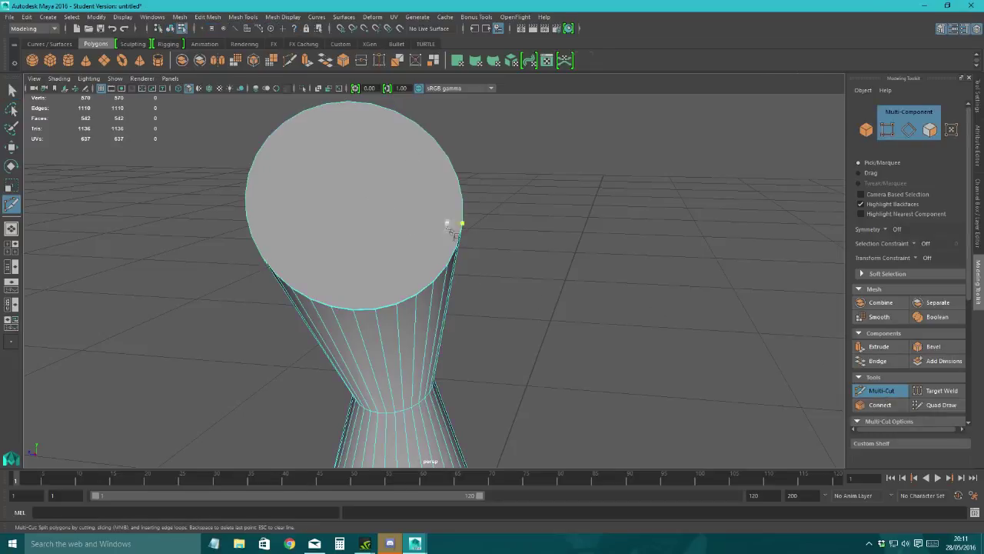
# Step: Cut the column's cap in two with a straight Multi-Cut line between two opposite rim vertices
pyautogui.click(332, 304)
pyautogui.click(327, 103)
pyautogui.press('BackSpace')
pyautogui.click(304, 112)
pyautogui.scroll(7, 398, 306)
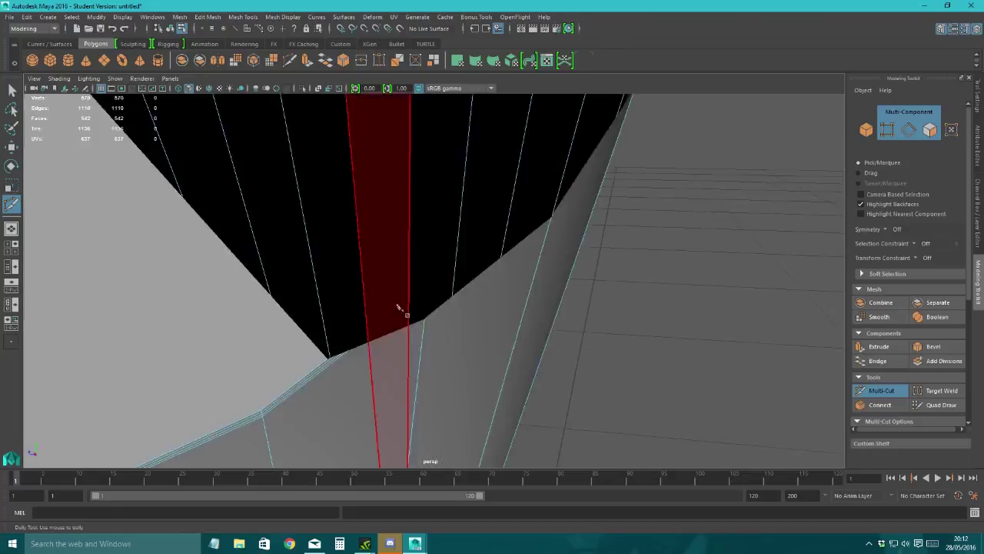
pyautogui.scroll(-3, 400, 309)
pyautogui.scroll(-3, 552, 288)
pyautogui.keyDown('alt'); pyautogui.moveTo(456, 316); pyautogui.dragTo(427, 267); pyautogui.keyUp('alt')
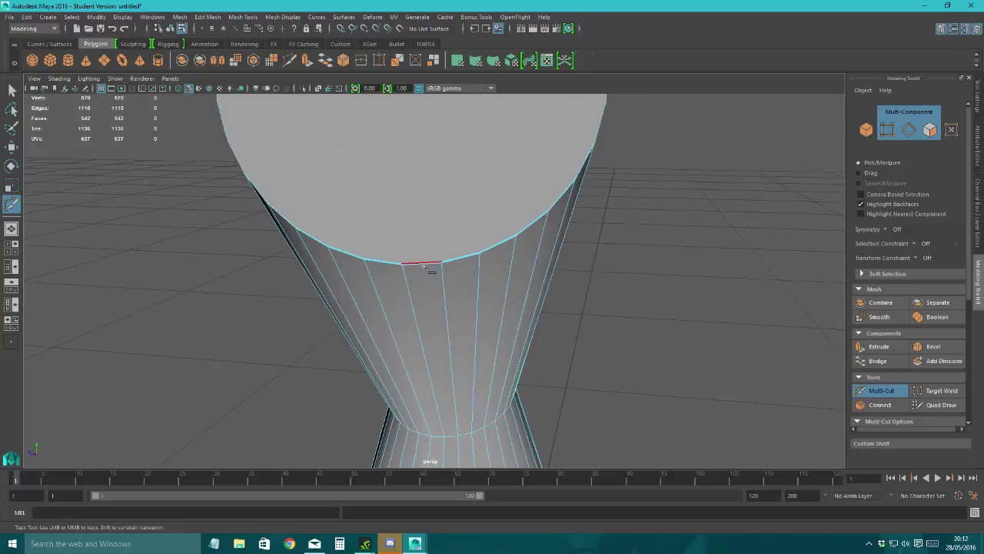
pyautogui.keyDown('alt'); pyautogui.moveTo(427, 267); pyautogui.dragTo(541, 225, button='right'); pyautogui.keyUp('alt')
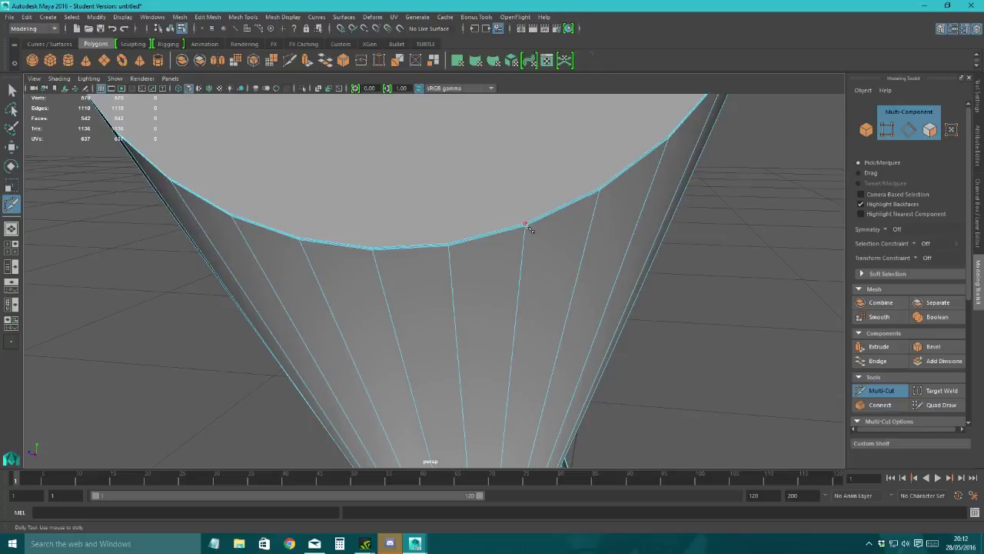
pyautogui.keyDown('alt'); pyautogui.moveTo(528, 222); pyautogui.dragTo(543, 283); pyautogui.keyUp('alt')
pyautogui.keyDown('alt'); pyautogui.moveTo(385, 244); pyautogui.dragTo(433, 198, button='right'); pyautogui.keyUp('alt')
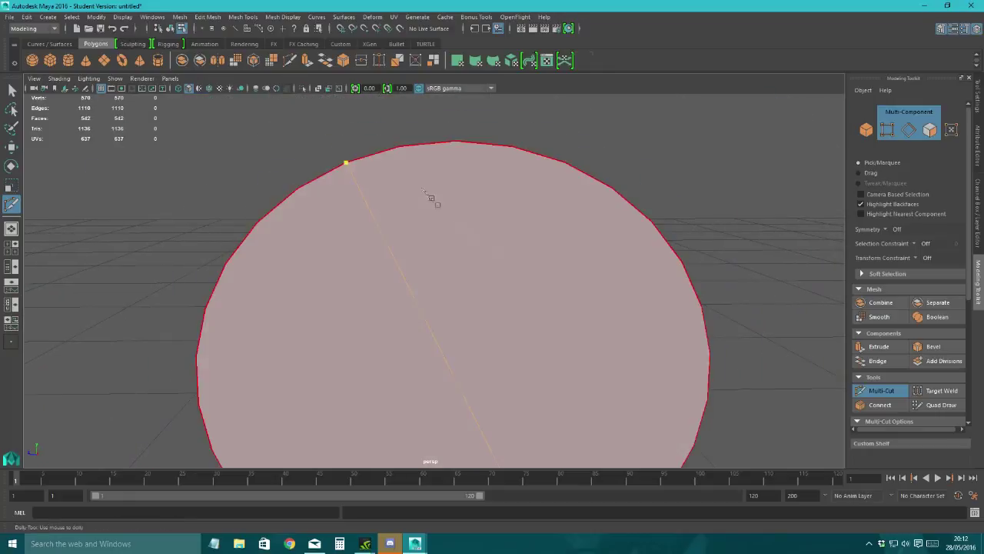
pyautogui.click(400, 147)
pyautogui.hotkey('ctrl', 'z')
pyautogui.keyDown('alt'); pyautogui.moveTo(429, 268); pyautogui.dragTo(419, 244, button='middle'); pyautogui.keyUp('alt')
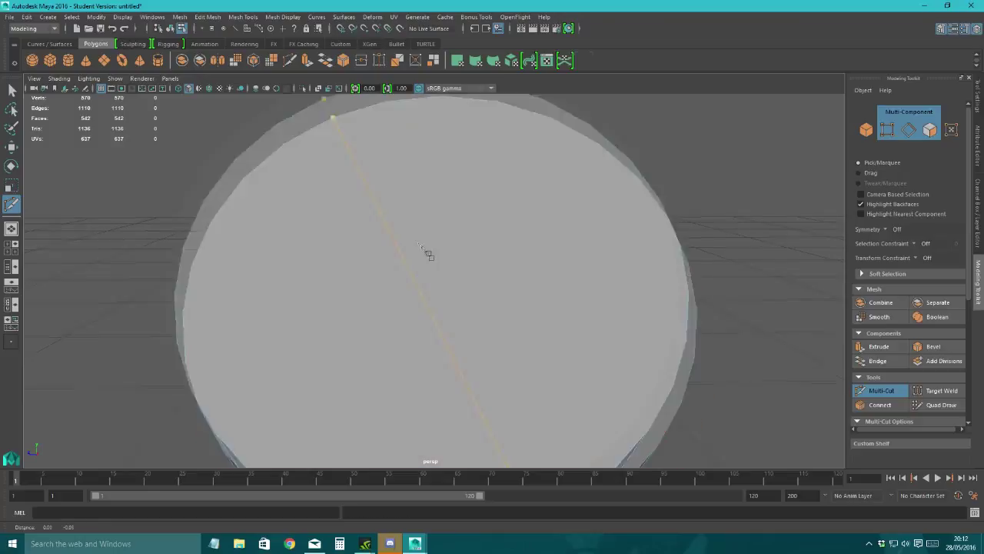
pyautogui.keyDown('alt'); pyautogui.moveTo(428, 253); pyautogui.dragTo(399, 208, button='right'); pyautogui.keyUp('alt')
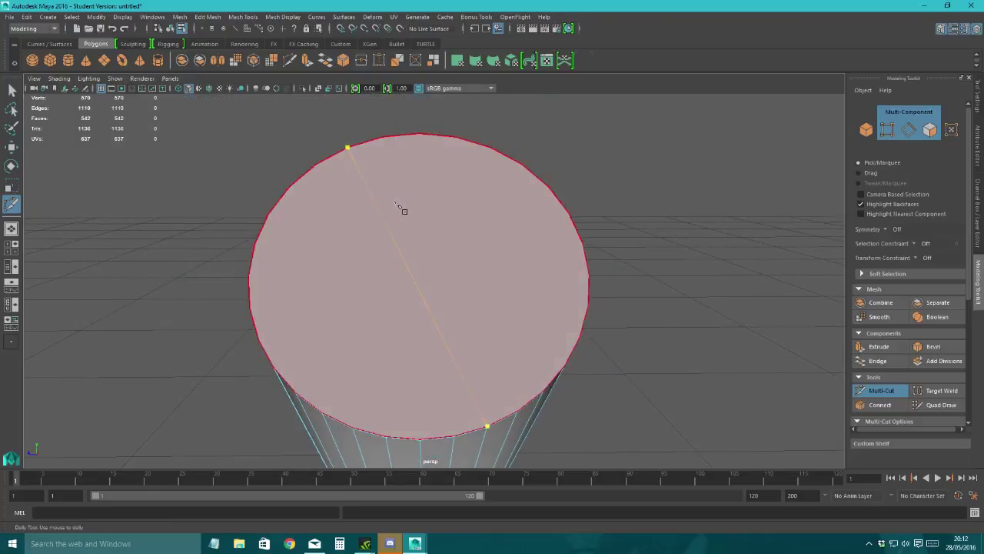
pyautogui.press('Return')
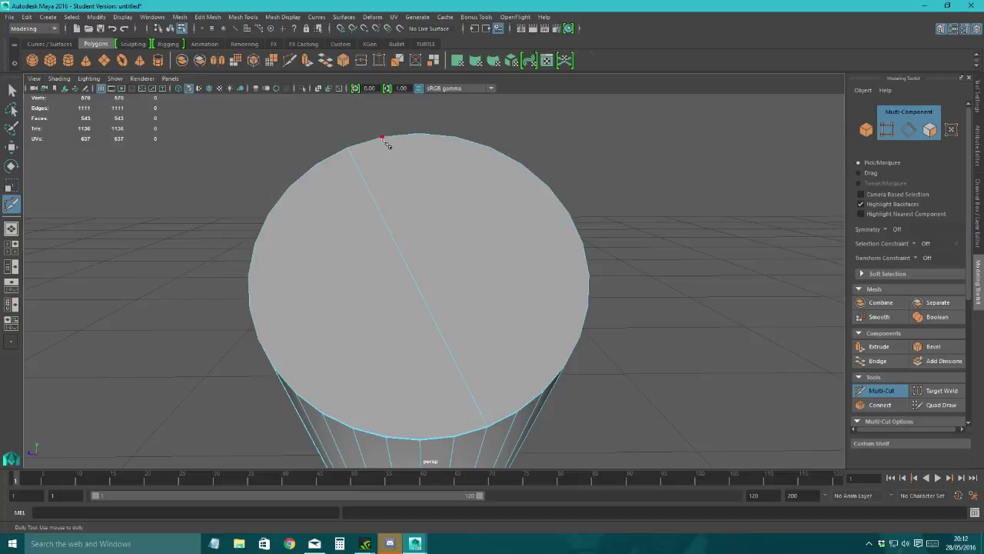
# Step: Cut the cap through its centre between the next three pairs of opposite rim vertices, going clockwise from the first cut
pyautogui.click(385, 141)
pyautogui.click(454, 437)
pyautogui.press('Return')
pyautogui.click(419, 134)
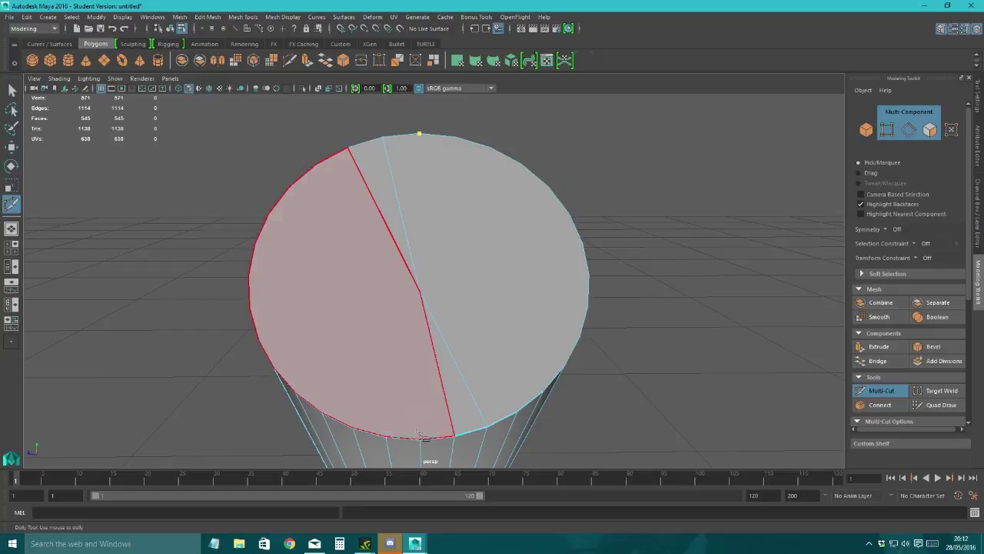
pyautogui.click(420, 438)
pyautogui.press('Return')
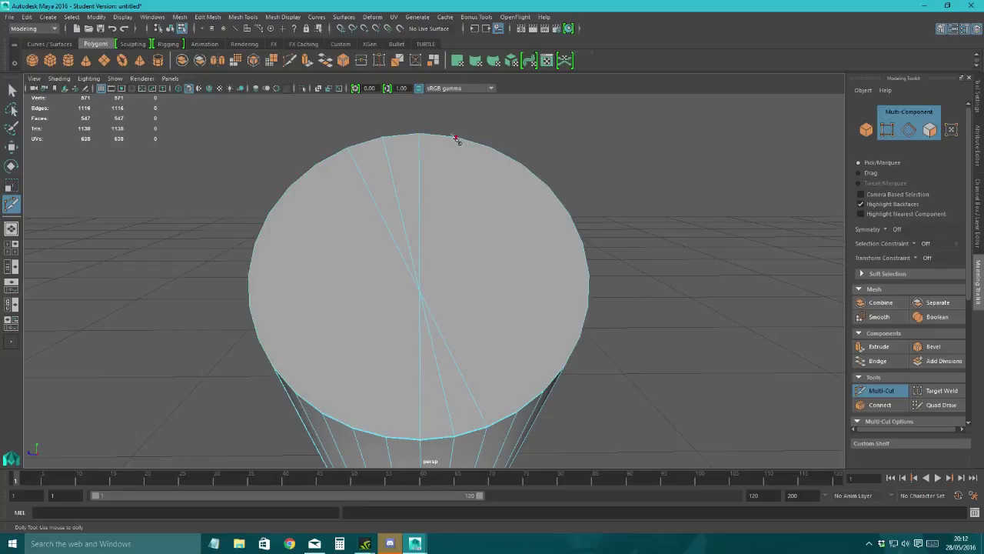
pyautogui.click(456, 138)
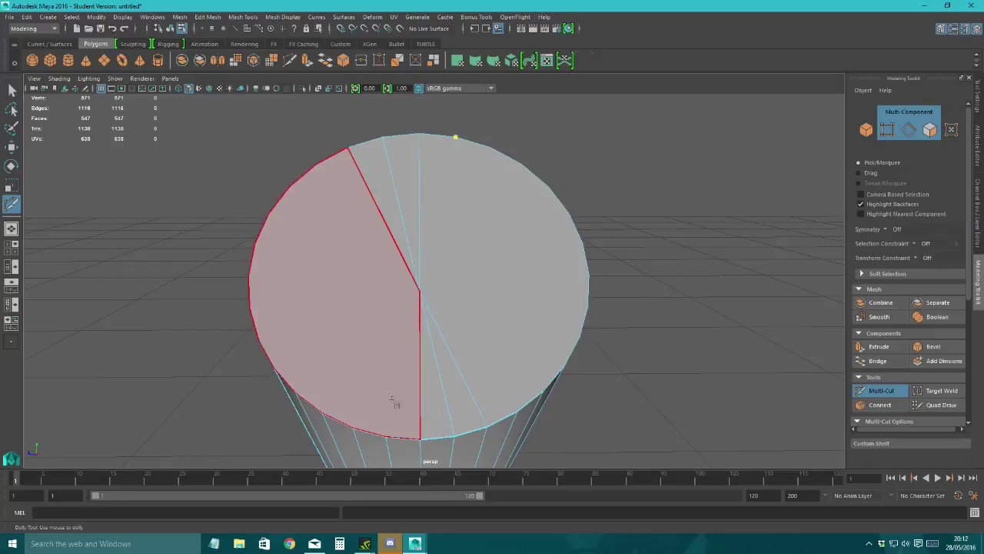
pyautogui.click(387, 437)
pyautogui.press('Return')
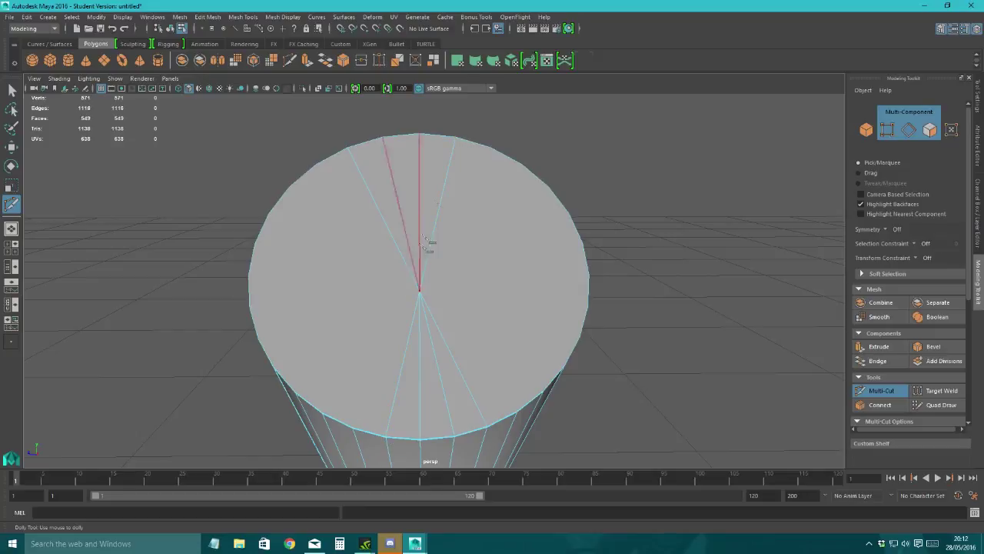
# Step: Continue the clockwise centre cuts between opposite rim vertices until just above the cap's horizontal midline
pyautogui.click(490, 147)
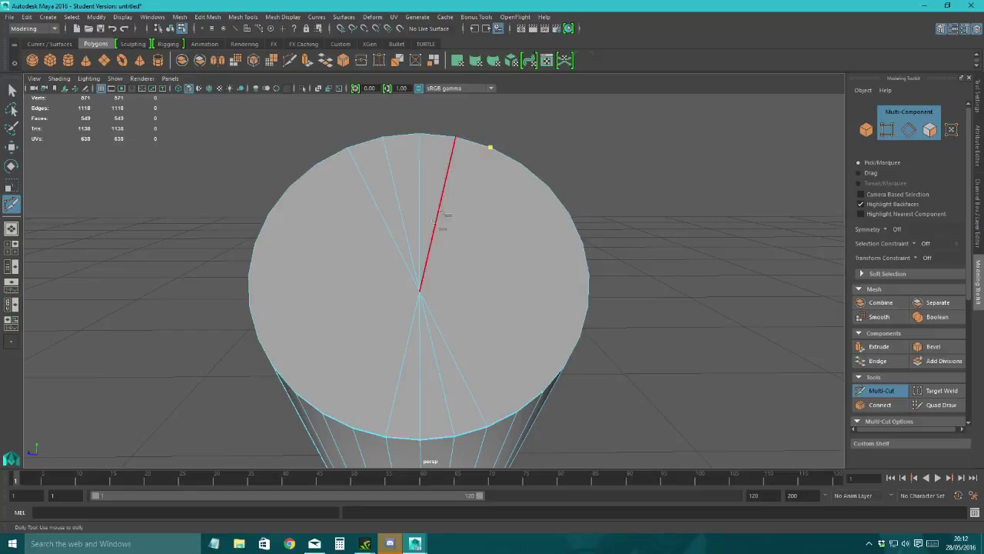
pyautogui.click(352, 428)
pyautogui.press('Return')
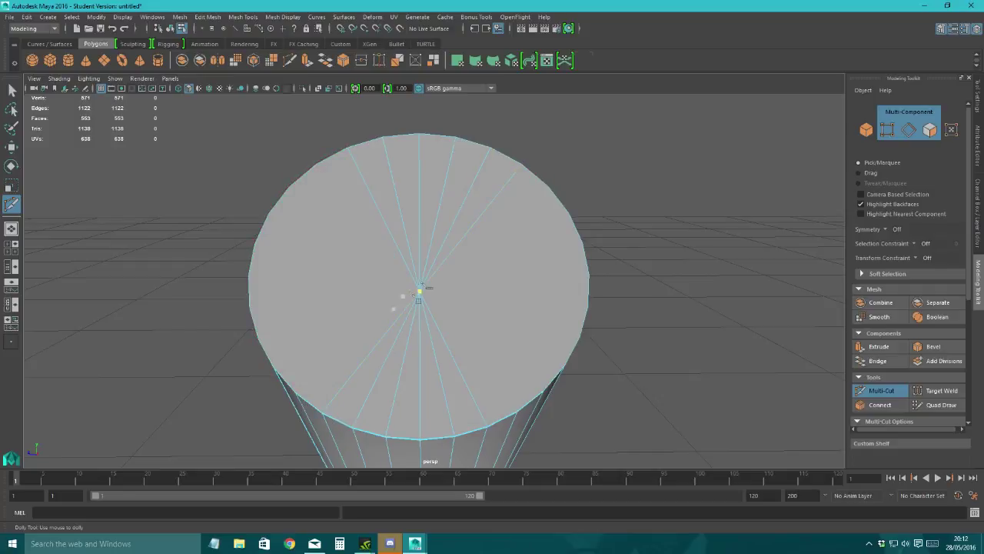
pyautogui.click(549, 187)
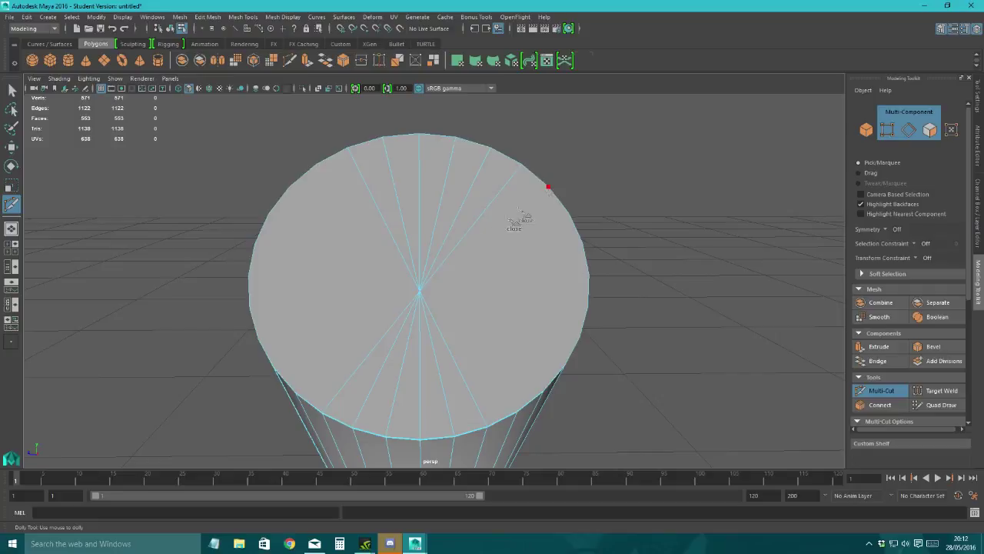
pyautogui.click(296, 393)
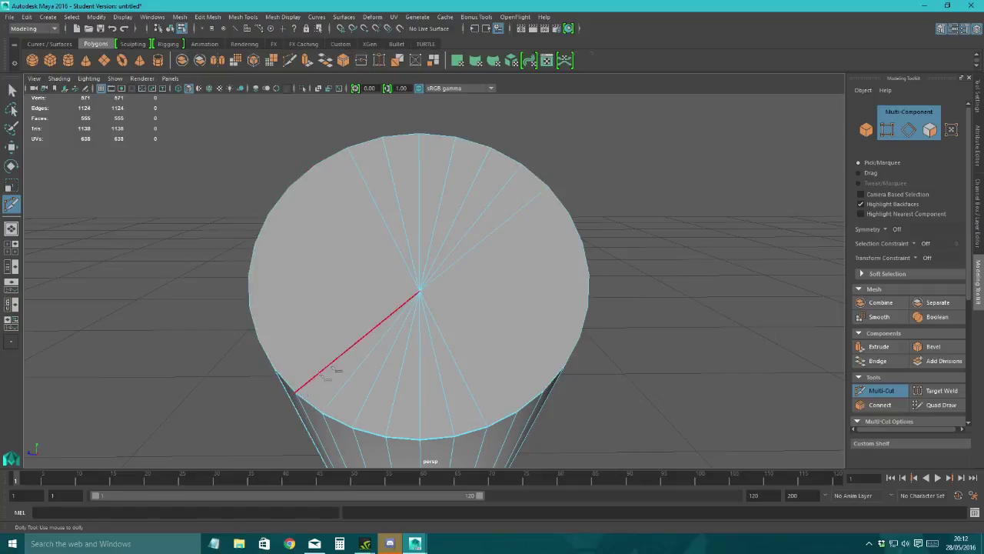
pyautogui.press('Return')
pyautogui.click(569, 214)
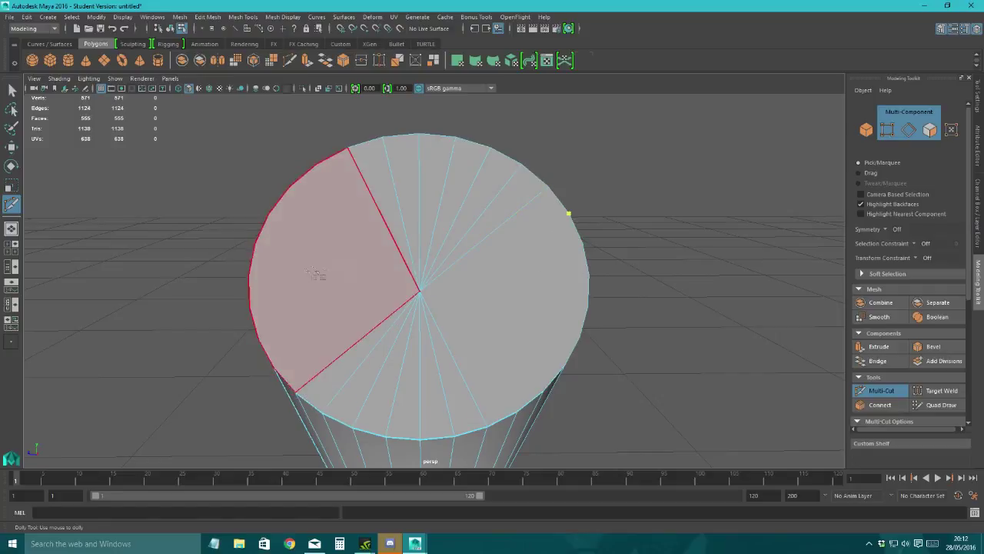
pyautogui.click(274, 369)
pyautogui.press('Return')
pyautogui.click(582, 243)
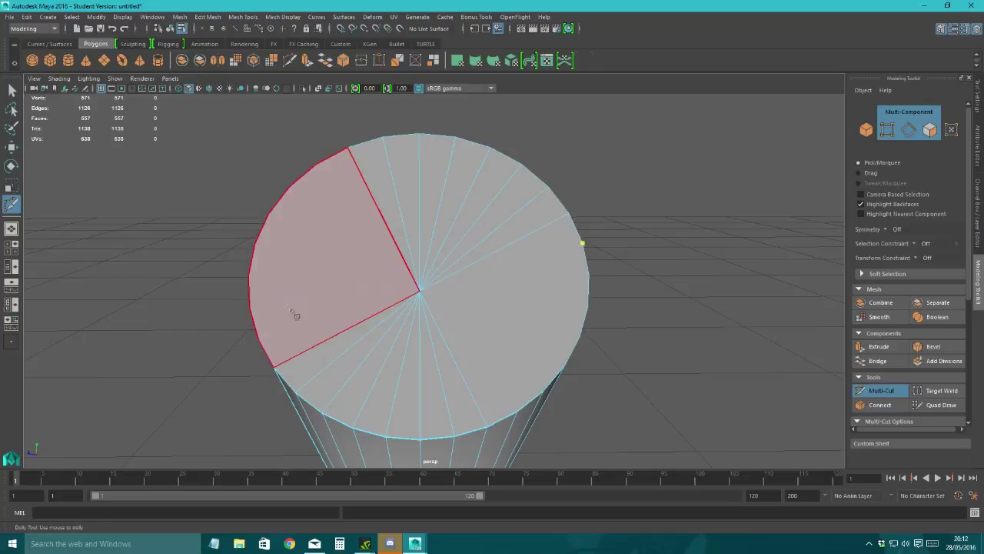
pyautogui.click(260, 340)
pyautogui.press('Return')
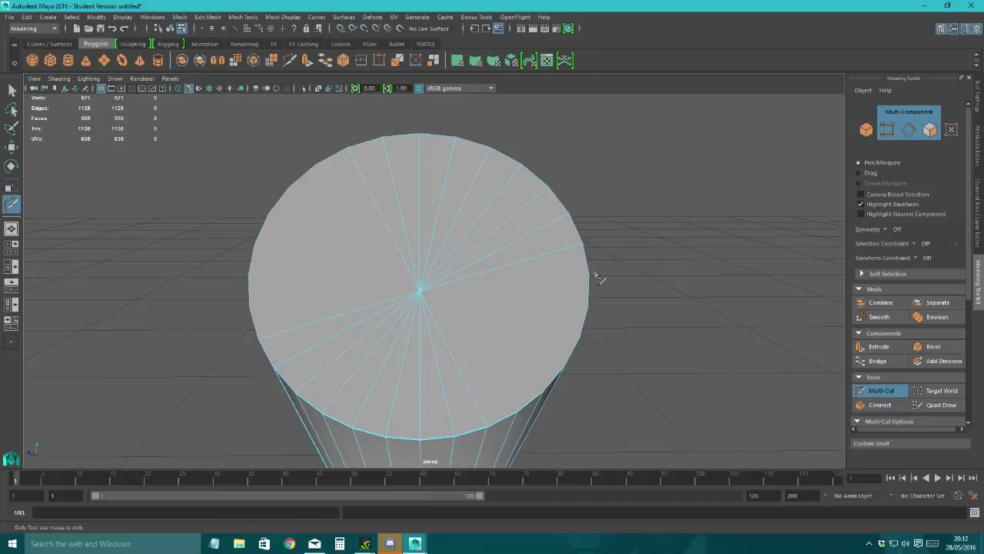
# Step: Cut four more lines through the cap's centre, joining opposite rim vertices around and below its horizontal midline
pyautogui.click(589, 276)
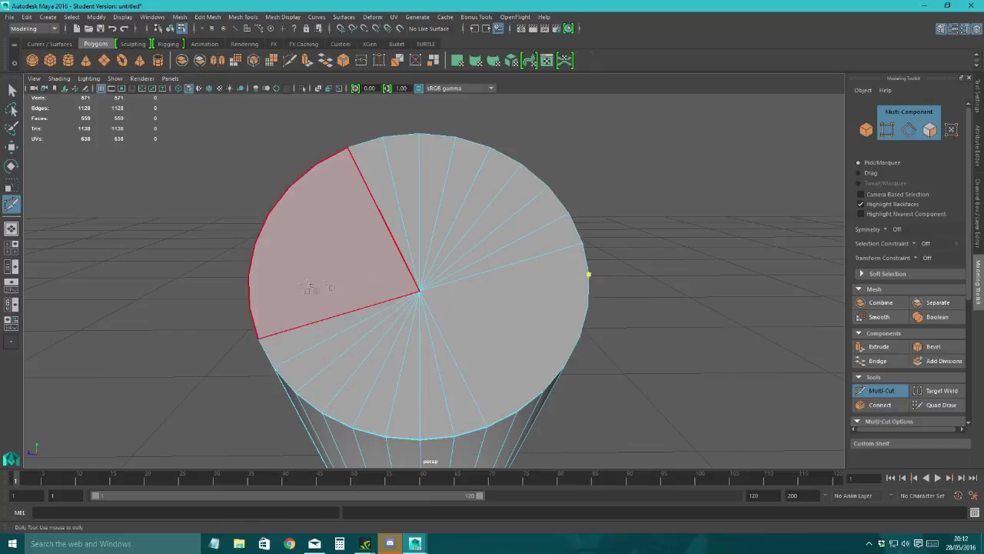
pyautogui.click(253, 309)
pyautogui.press('Return')
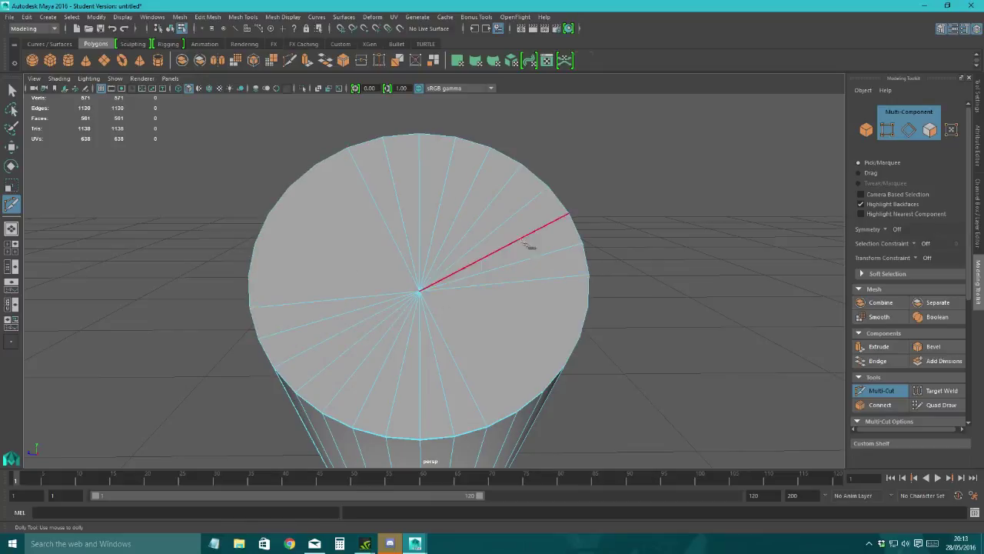
pyautogui.click(588, 308)
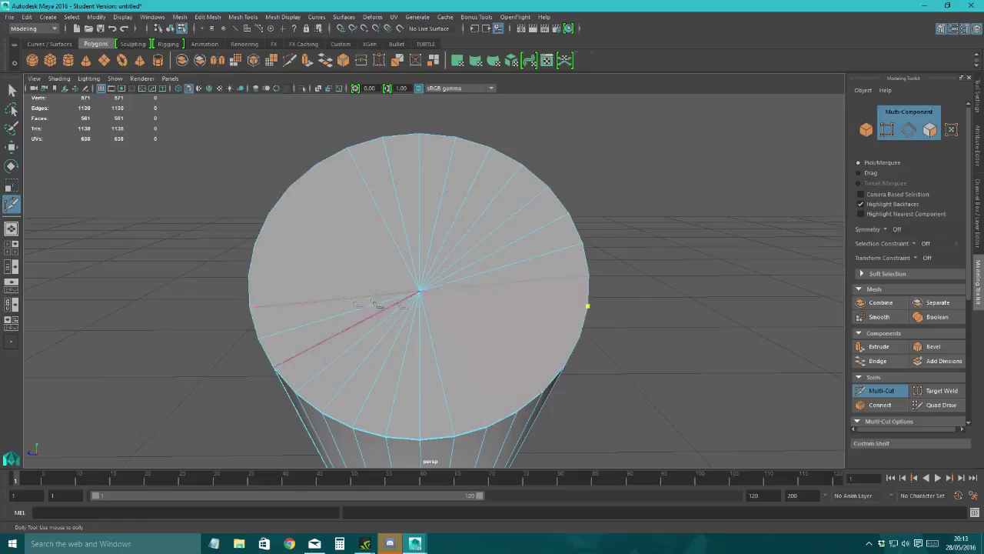
pyautogui.click(249, 276)
pyautogui.press('Return')
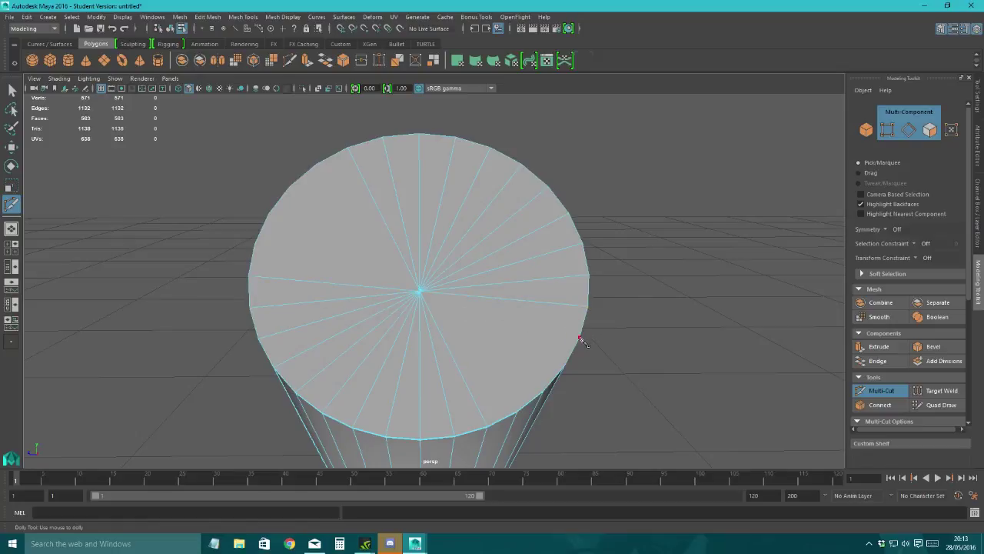
pyautogui.click(581, 338)
pyautogui.click(254, 245)
pyautogui.press('Return')
pyautogui.click(564, 367)
pyautogui.click(269, 214)
pyautogui.press('Return')
# Step: Cut the last two lines through the centre to complete the cap's radial pattern, committing each cut separately
pyautogui.click(543, 390)
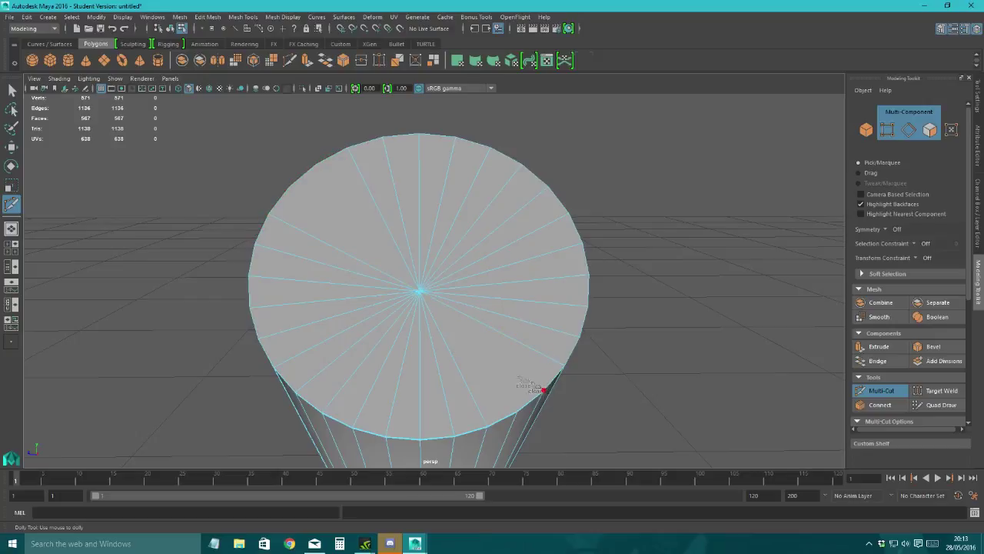
pyautogui.click(289, 187)
pyautogui.click(517, 411)
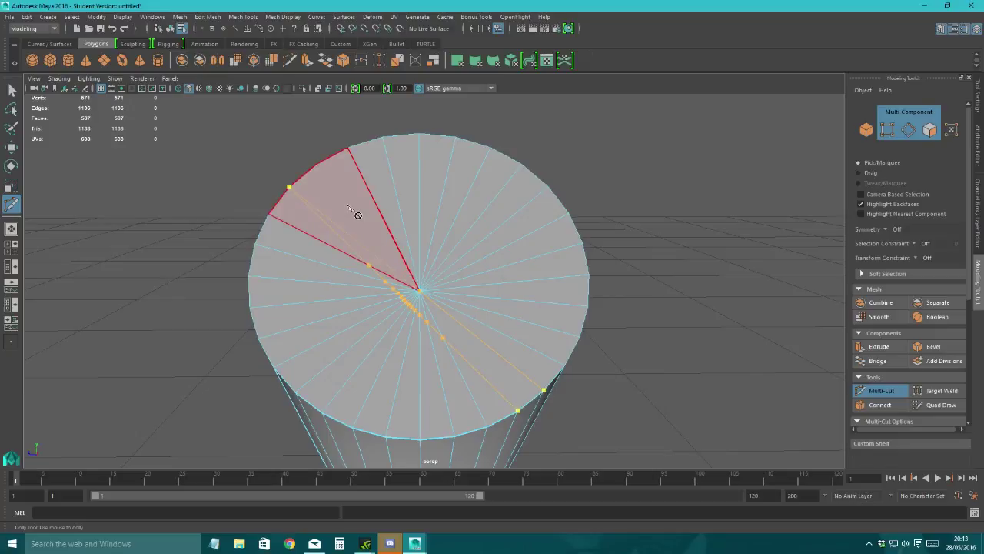
pyautogui.hotkey('ctrl', 'z')
pyautogui.rightClick(348, 209)
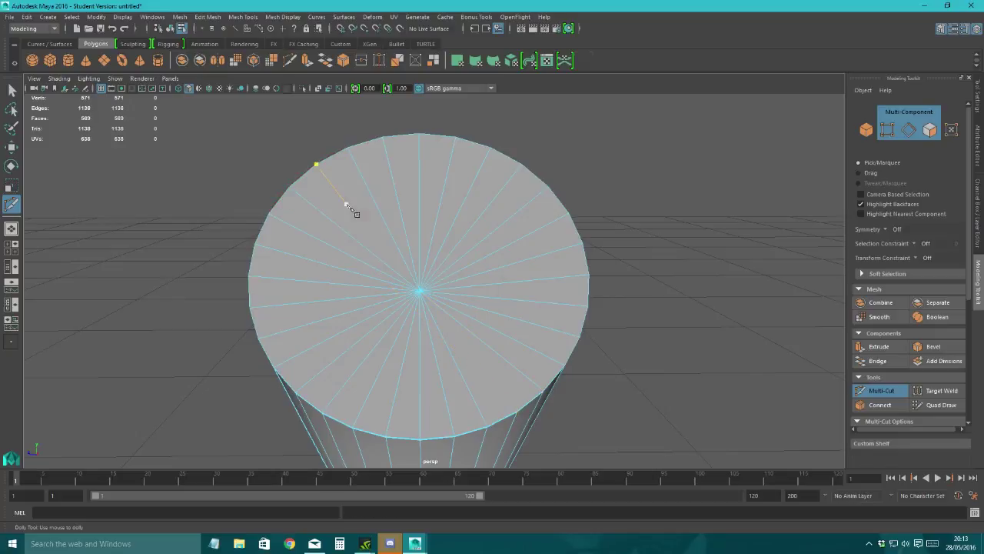
pyautogui.click(517, 411)
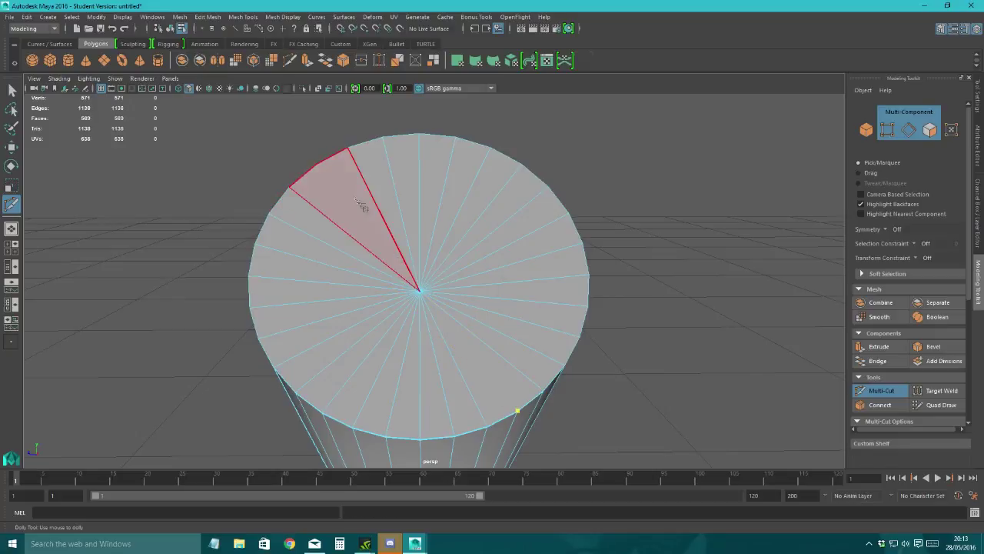
pyautogui.click(319, 166)
pyautogui.rightClick(319, 168)
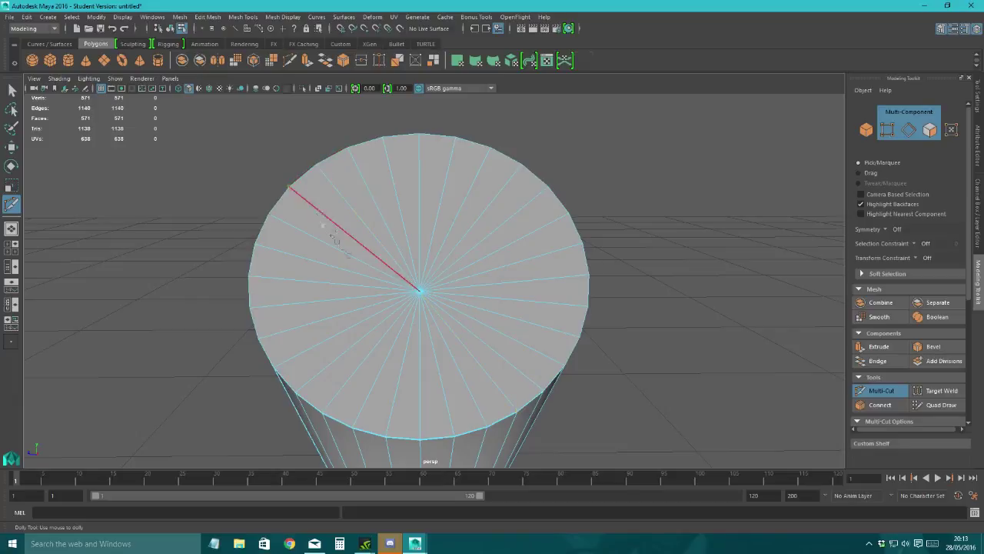
# Step: Try to insert an edge loop across the cap's radial edges, and undo it
pyautogui.moveTo(574, 329)
pyautogui.keyDown('alt'); pyautogui.mouseDown()
pyautogui.moveTo(464, 333)
pyautogui.moveTo(609, 319)
pyautogui.moveTo(588, 319)
pyautogui.mouseUp(); pyautogui.keyUp('alt')
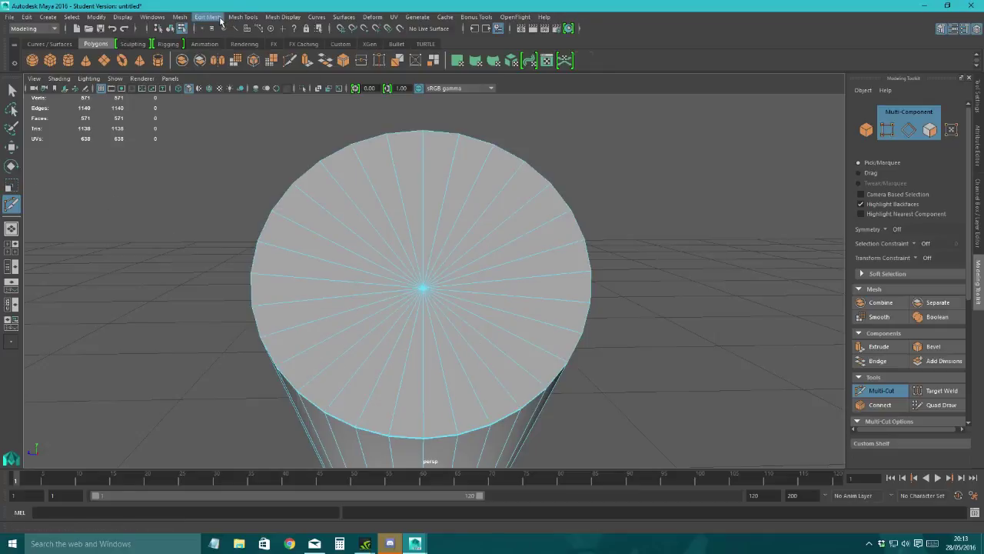
pyautogui.click(243, 16)
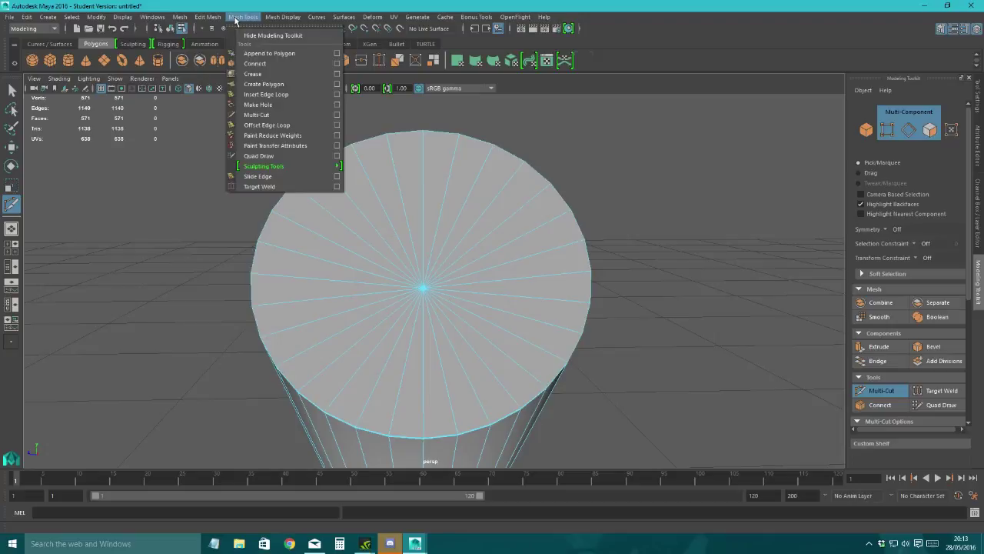
pyautogui.click(262, 94)
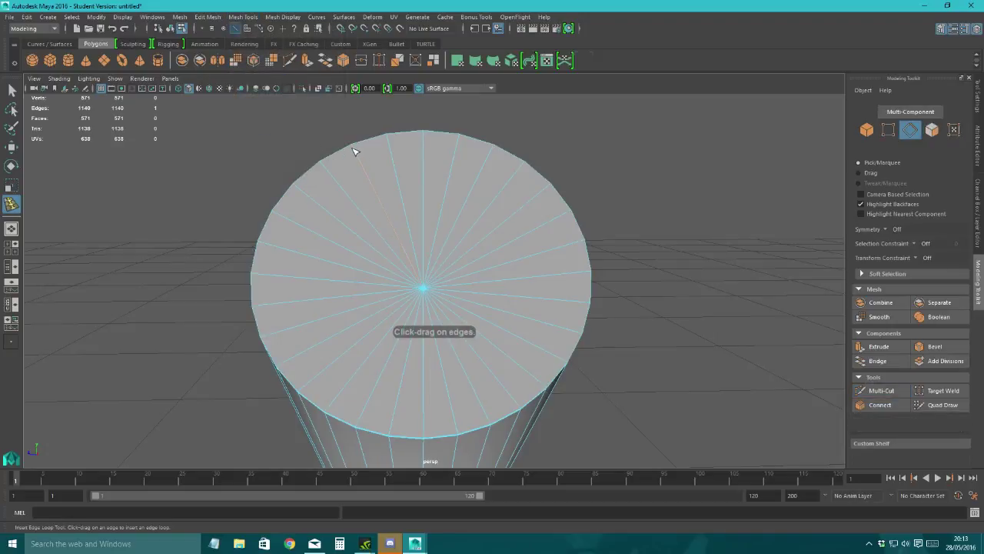
pyautogui.click(391, 149)
pyautogui.keyDown('alt'); pyautogui.moveTo(391, 149); pyautogui.dragTo(381, 172); pyautogui.keyUp('alt')
pyautogui.hotkey('ctrl', 'z')
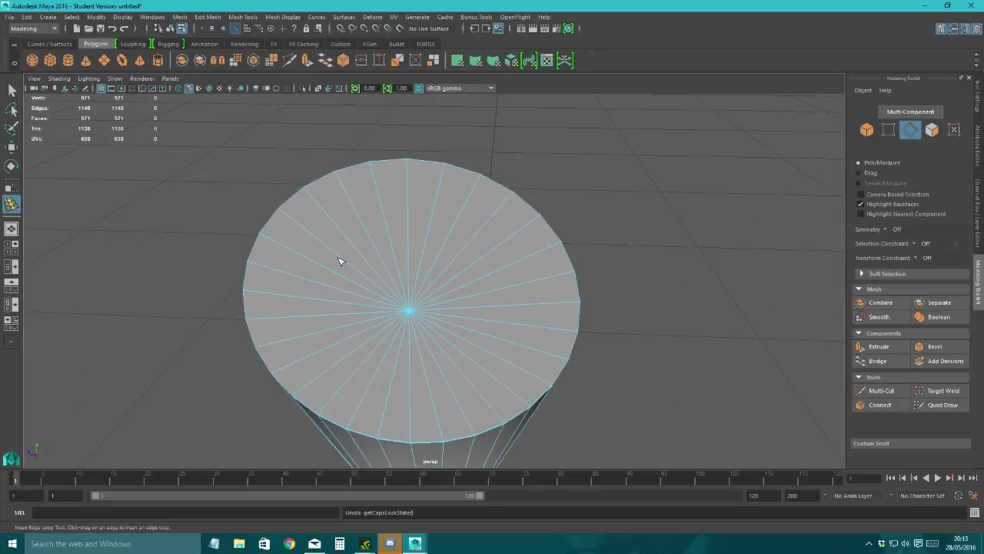
# Step: Leave the Insert Edge Loop tool, inspect the cap in smooth mesh preview, and return to the unsmoothed display
pyautogui.press('3')
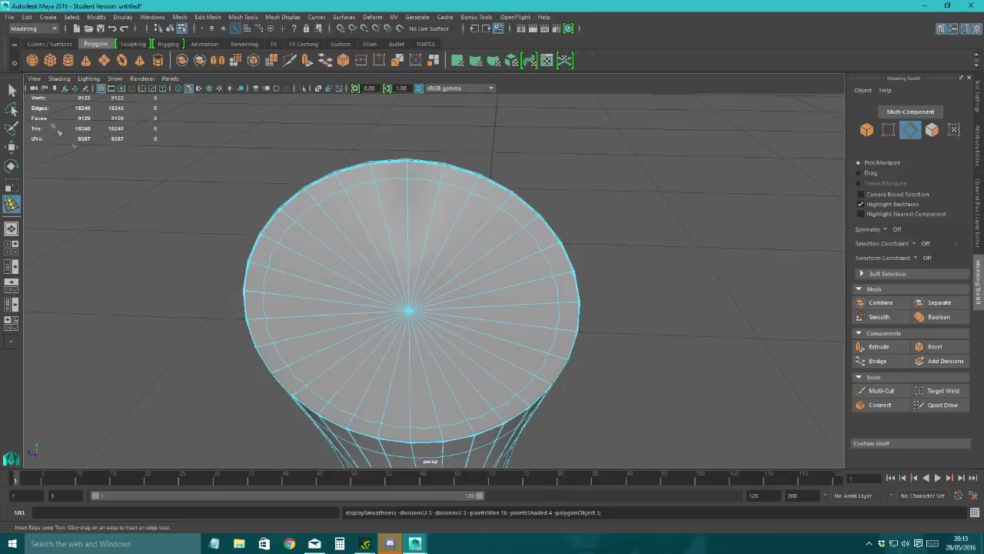
pyautogui.click(12, 90)
pyautogui.keyDown('alt'); pyautogui.moveTo(400, 269); pyautogui.dragTo(325, 300); pyautogui.keyUp('alt')
pyautogui.moveTo(367, 247); pyautogui.dragTo(417, 233, button='right')
pyautogui.keyDown('alt'); pyautogui.moveTo(431, 259); pyautogui.dragTo(518, 280); pyautogui.keyUp('alt')
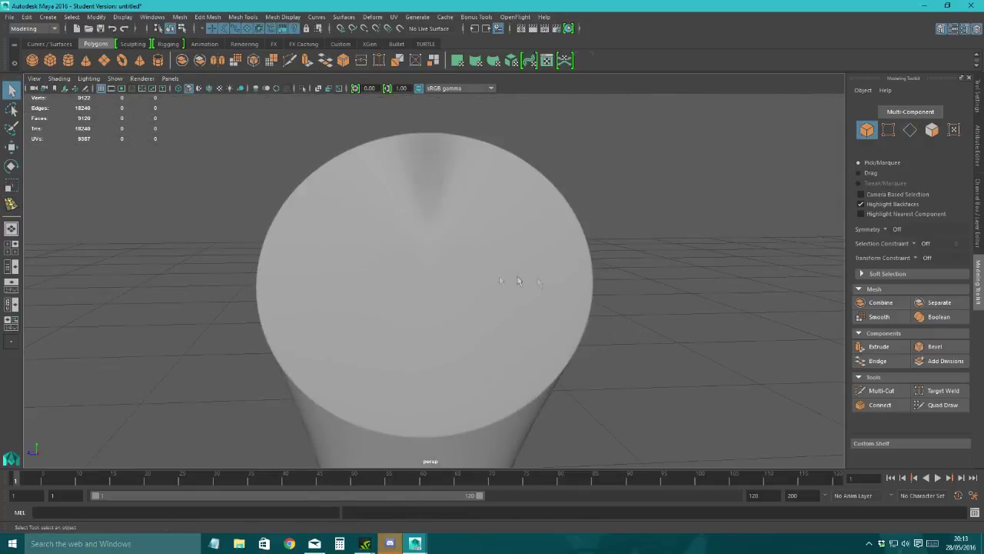
pyautogui.keyDown('alt'); pyautogui.moveTo(435, 257); pyautogui.dragTo(500, 258); pyautogui.keyUp('alt')
pyautogui.click(426, 285)
pyautogui.keyDown('alt'); pyautogui.moveTo(426, 285); pyautogui.dragTo(472, 289); pyautogui.keyUp('alt')
pyautogui.press('1')
# Step: Look over the whole unsmoothed object from several sides and deselect it
pyautogui.keyDown('alt'); pyautogui.moveTo(472, 290); pyautogui.dragTo(462, 156, button='right'); pyautogui.keyUp('alt')
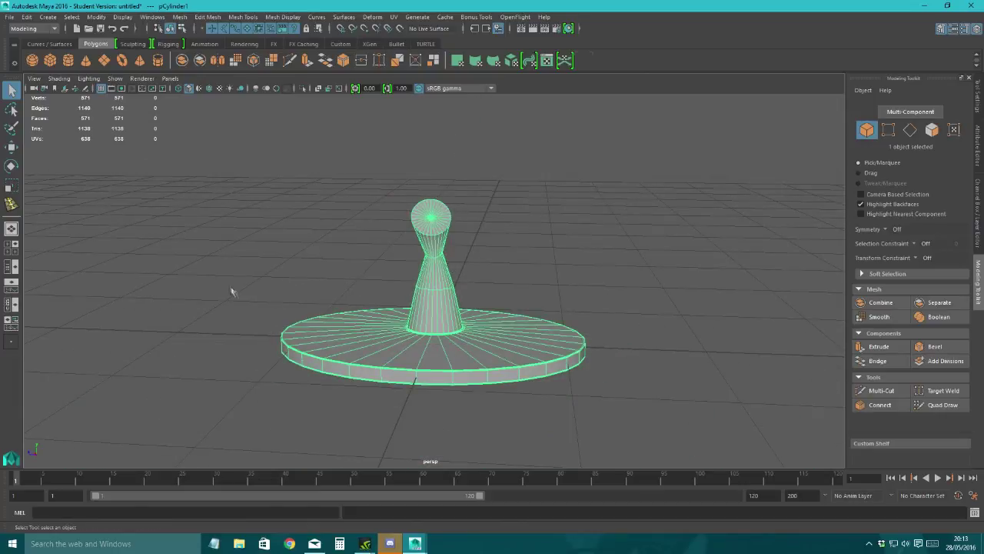
pyautogui.keyDown('alt'); pyautogui.moveTo(231, 291); pyautogui.dragTo(427, 222); pyautogui.keyUp('alt')
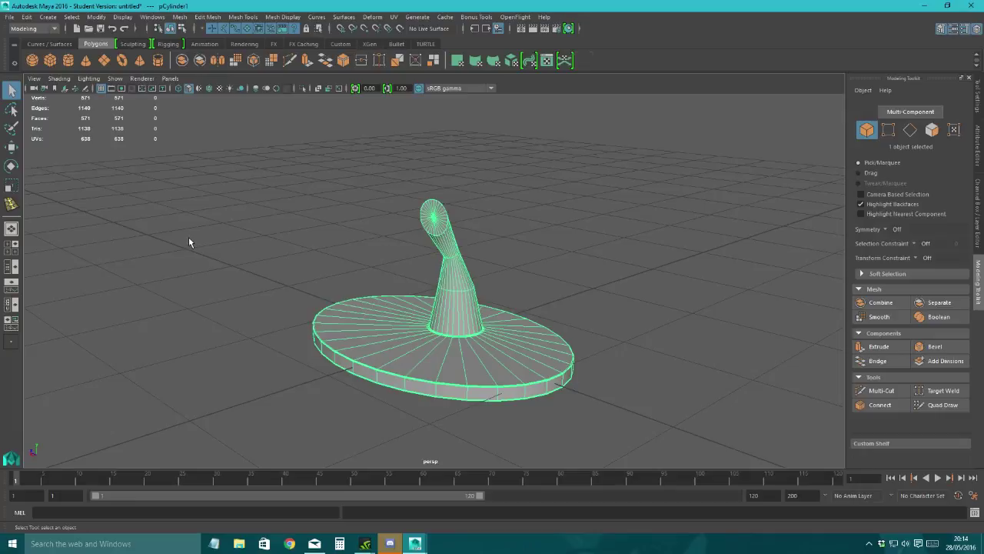
pyautogui.keyDown('alt'); pyautogui.moveTo(188, 243); pyautogui.dragTo(329, 267); pyautogui.keyUp('alt')
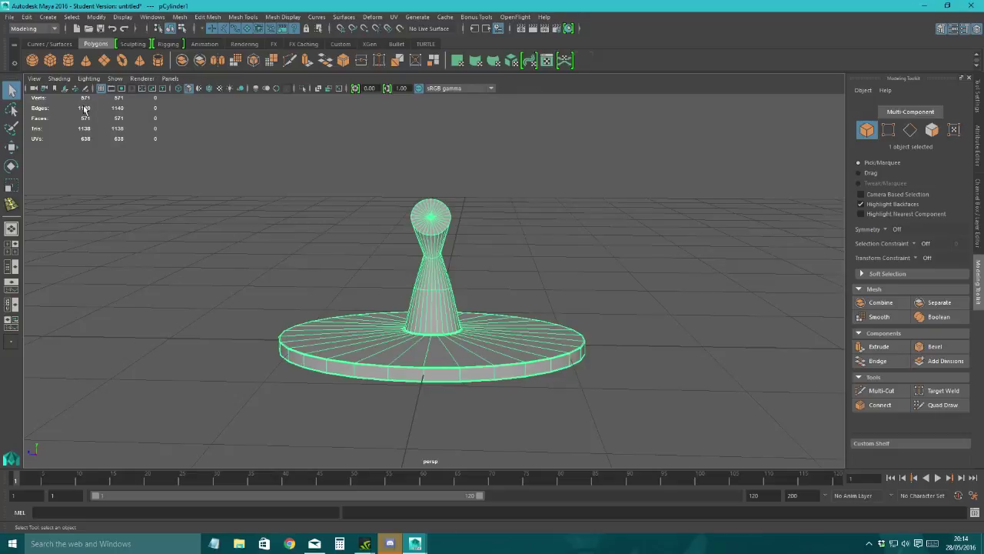
pyautogui.keyDown('alt'); pyautogui.moveTo(248, 200); pyautogui.dragTo(375, 262); pyautogui.keyUp('alt')
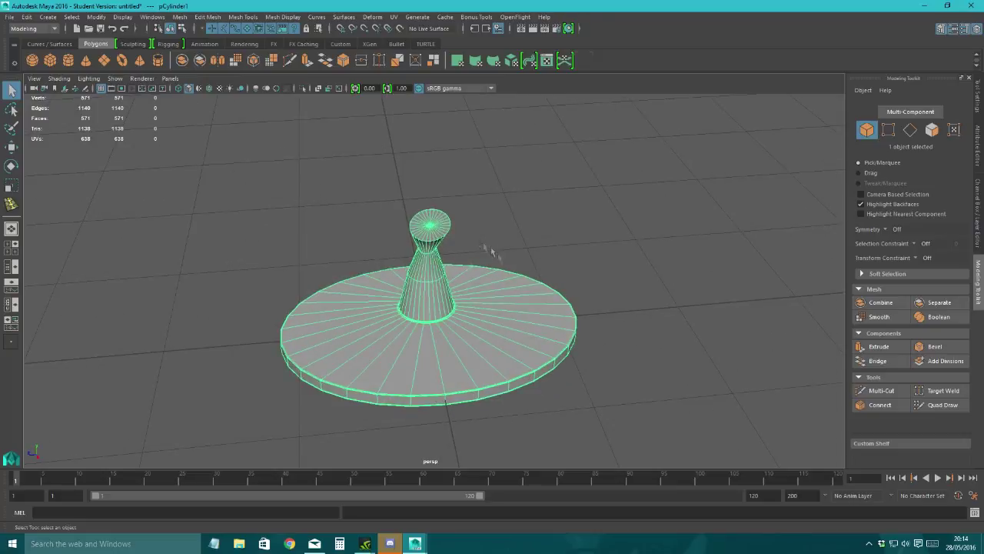
pyautogui.keyDown('alt'); pyautogui.moveTo(492, 250); pyautogui.dragTo(499, 209); pyautogui.keyUp('alt')
pyautogui.click(500, 210)
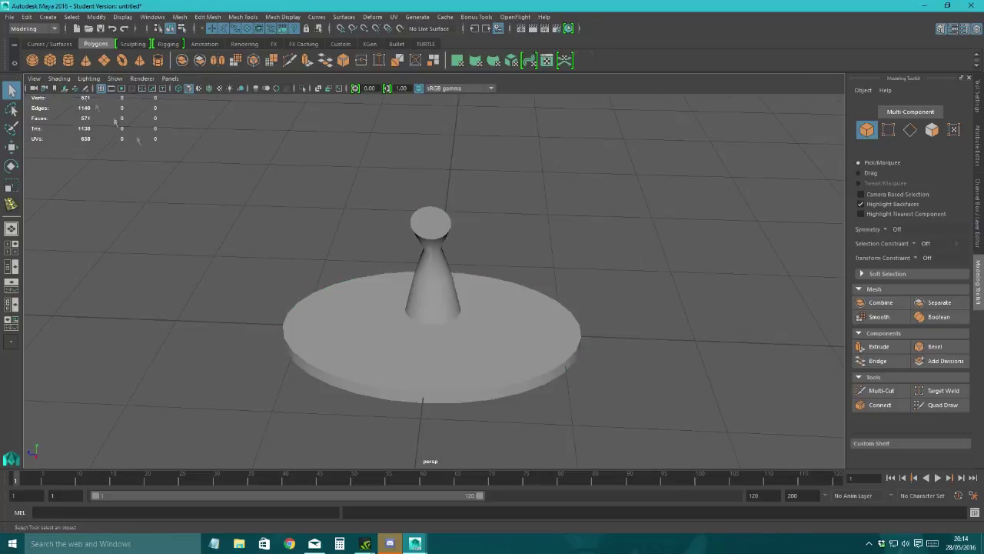
# Step: Create a polygon cube and raise it until it sits clear above the column's cap
pyautogui.click(50, 60)
pyautogui.press('w')
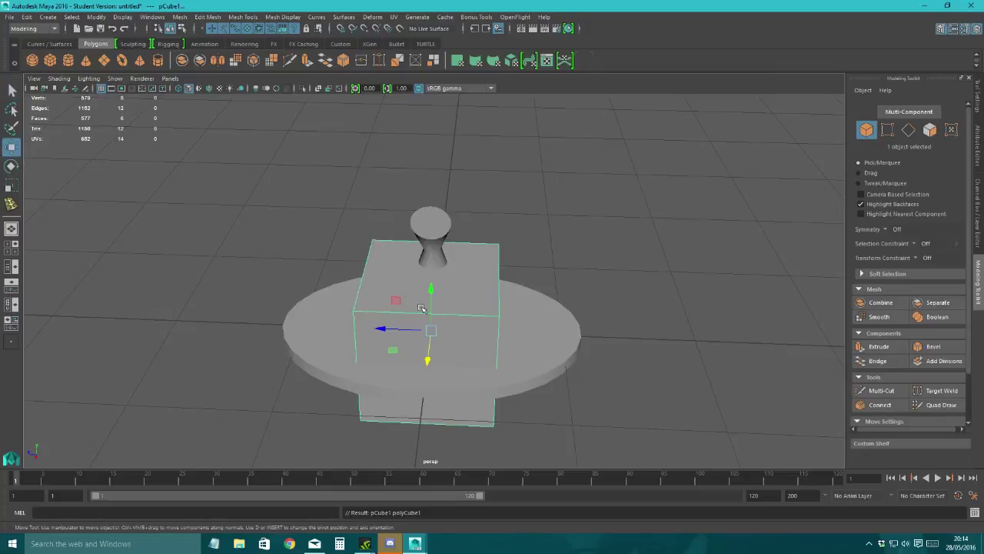
pyautogui.moveTo(433, 290); pyautogui.dragTo(433, 73)
pyautogui.keyDown('alt'); pyautogui.moveTo(570, 236); pyautogui.dragTo(506, 302, button='middle'); pyautogui.keyUp('alt')
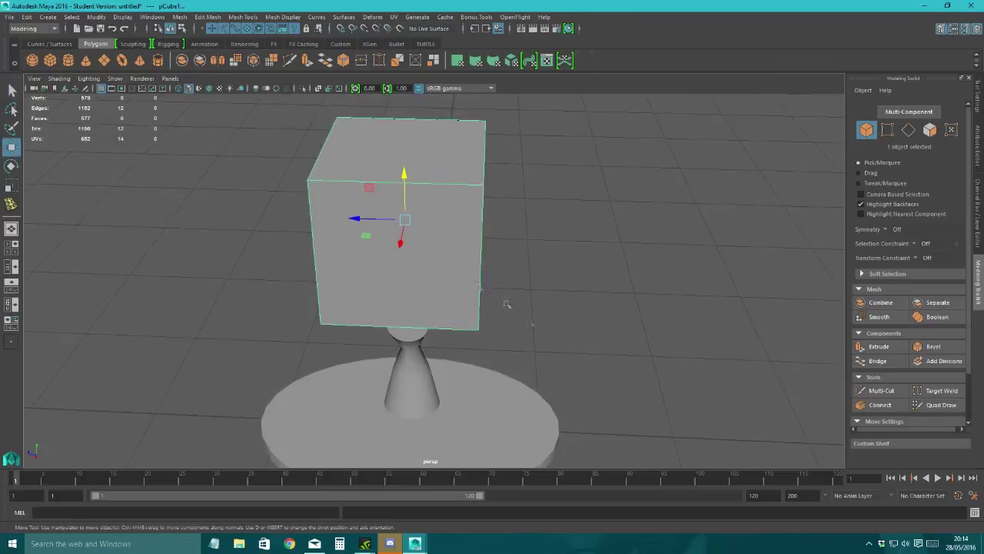
pyautogui.moveTo(405, 175); pyautogui.dragTo(405, 153)
pyautogui.keyDown('alt'); pyautogui.moveTo(485, 249); pyautogui.dragTo(510, 232); pyautogui.keyUp('alt')
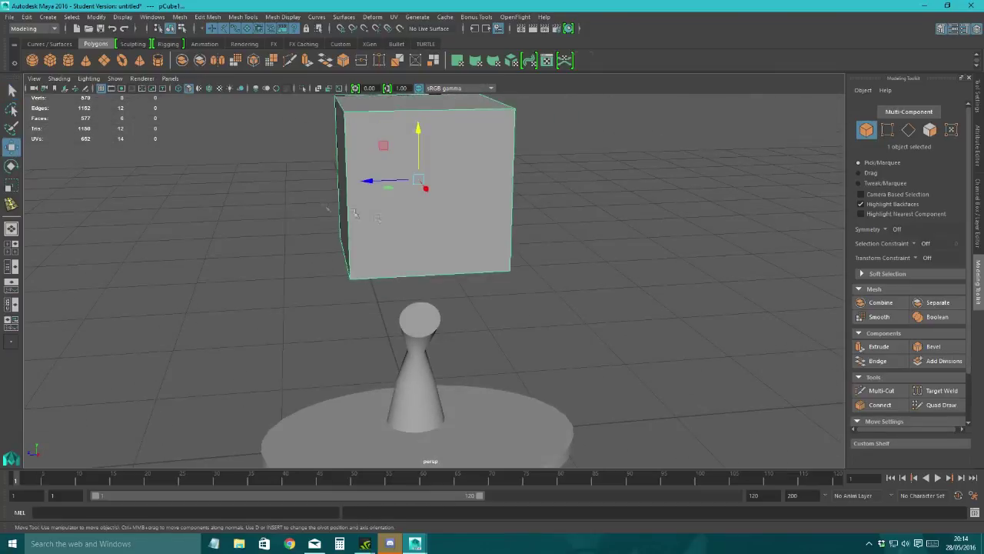
# Step: Scale the cube into a thin, wide rectangular panel, with its broad face parallel to the front of the column's cap
pyautogui.keyDown('alt'); pyautogui.moveTo(305, 237); pyautogui.dragTo(416, 246); pyautogui.keyUp('alt')
pyautogui.press('r')
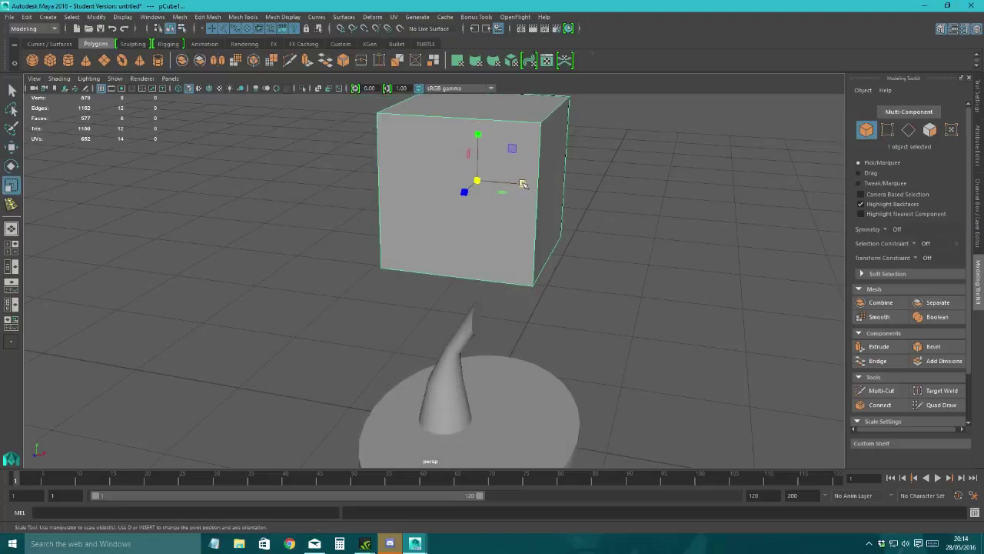
pyautogui.moveTo(523, 184); pyautogui.dragTo(579, 233)
pyautogui.keyDown('alt'); pyautogui.moveTo(461, 234); pyautogui.dragTo(576, 238); pyautogui.keyUp('alt')
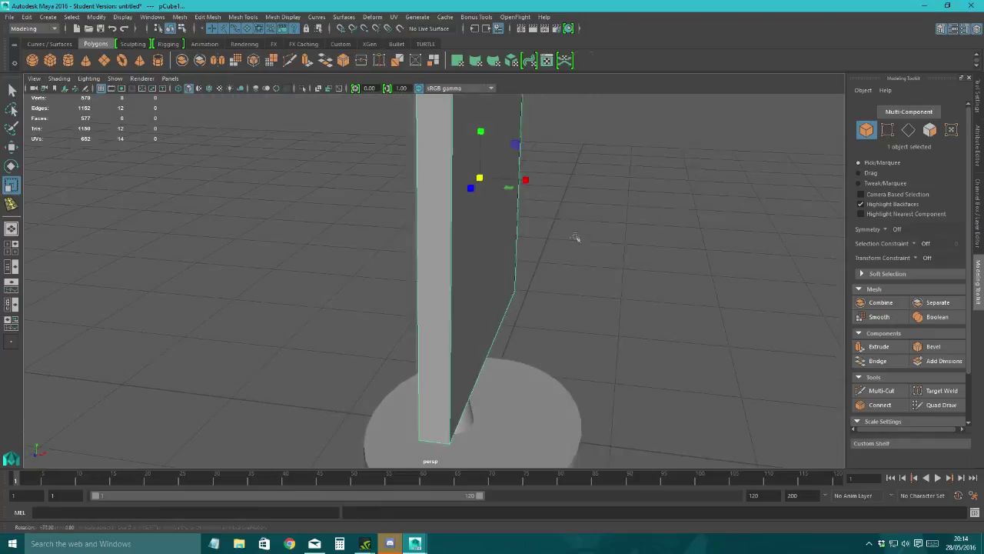
pyautogui.moveTo(527, 180); pyautogui.dragTo(497, 176)
pyautogui.keyDown('alt'); pyautogui.moveTo(547, 240); pyautogui.dragTo(407, 198); pyautogui.keyUp('alt')
pyautogui.moveTo(376, 229); pyautogui.dragTo(343, 231)
pyautogui.keyDown('alt'); pyautogui.moveTo(392, 254); pyautogui.dragTo(599, 270); pyautogui.keyUp('alt')
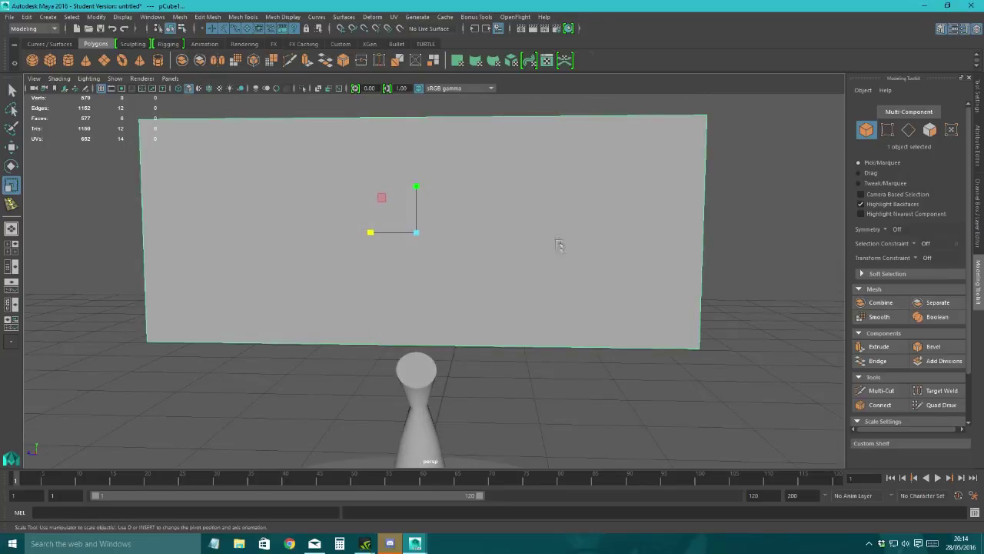
# Step: Lower the panel in front of the column's cap and shift it back until it meets the cap
pyautogui.click(11, 147)
pyautogui.keyDown('alt'); pyautogui.moveTo(415, 183); pyautogui.dragTo(366, 376); pyautogui.keyUp('alt')
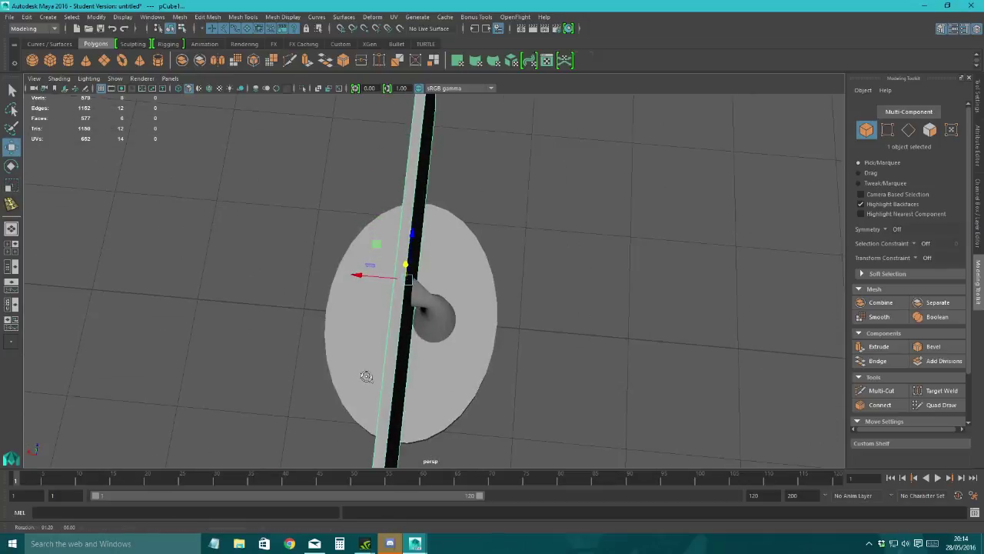
pyautogui.keyDown('alt'); pyautogui.moveTo(279, 279); pyautogui.dragTo(374, 265); pyautogui.keyUp('alt')
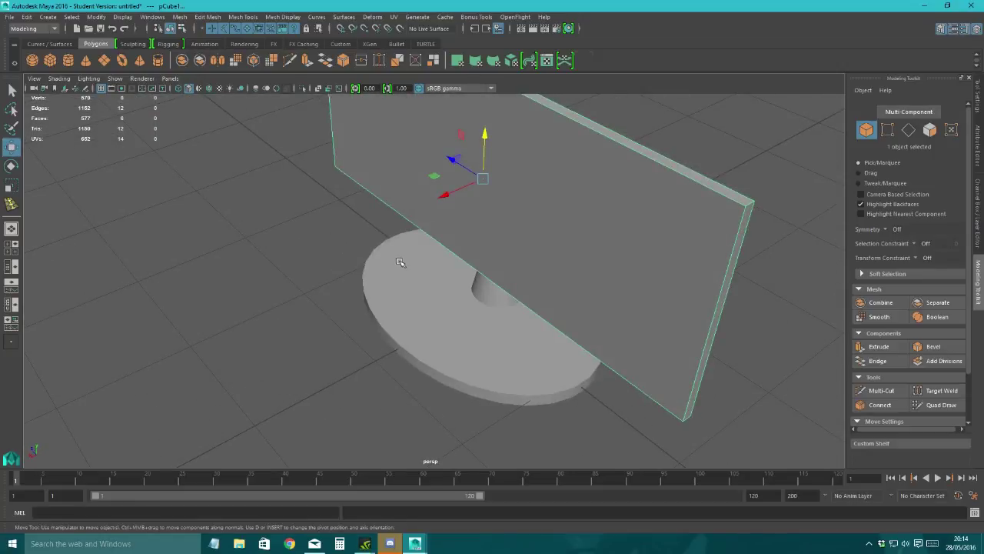
# Step: Extrude the panel's front face with 1 division and scale it inward to leave a narrow border all around
pyautogui.keyDown('alt'); pyautogui.moveTo(539, 229); pyautogui.dragTo(619, 246); pyautogui.keyUp('alt')
pyautogui.moveTo(557, 196); pyautogui.dragTo(557, 214, button='right')
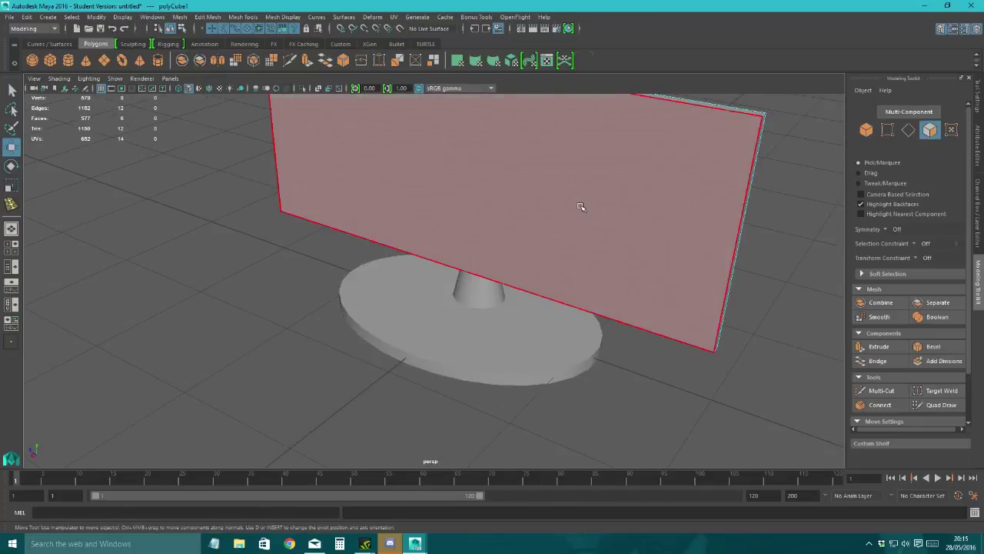
pyautogui.click(580, 206)
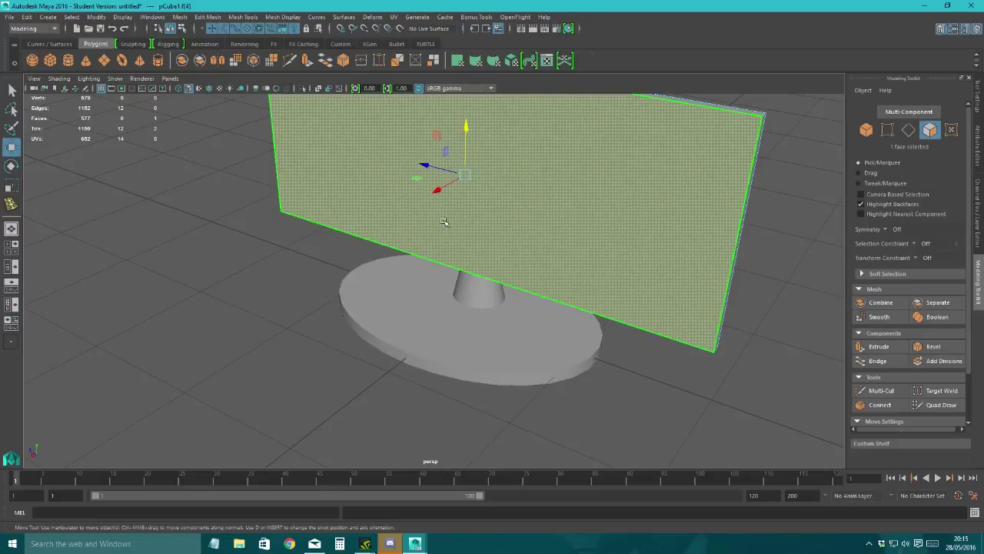
pyautogui.keyDown('alt'); pyautogui.moveTo(393, 208); pyautogui.dragTo(433, 193); pyautogui.keyUp('alt')
pyautogui.keyDown('alt'); pyautogui.moveTo(433, 193); pyautogui.dragTo(413, 292, button='middle'); pyautogui.keyUp('alt')
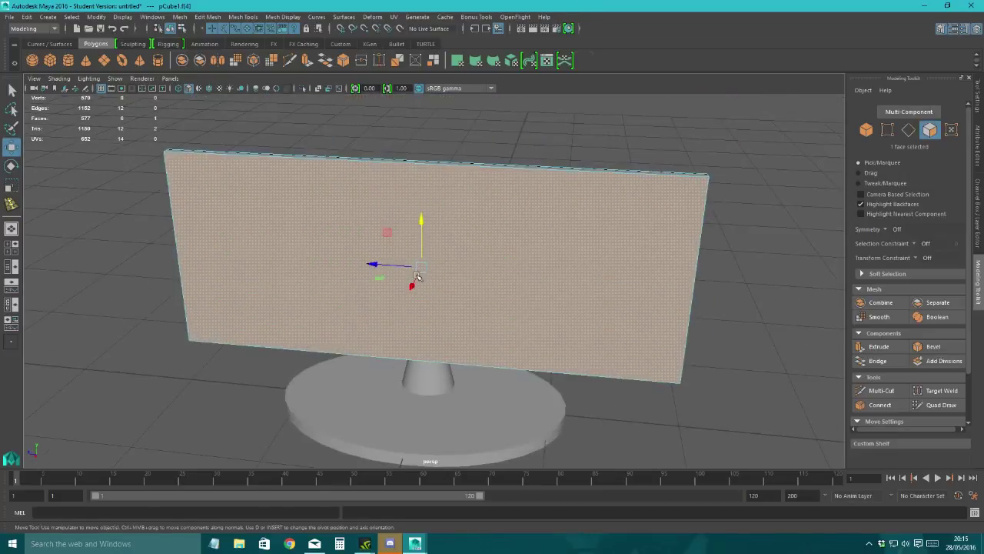
pyautogui.scroll(3, 404, 254)
pyautogui.click(307, 61)
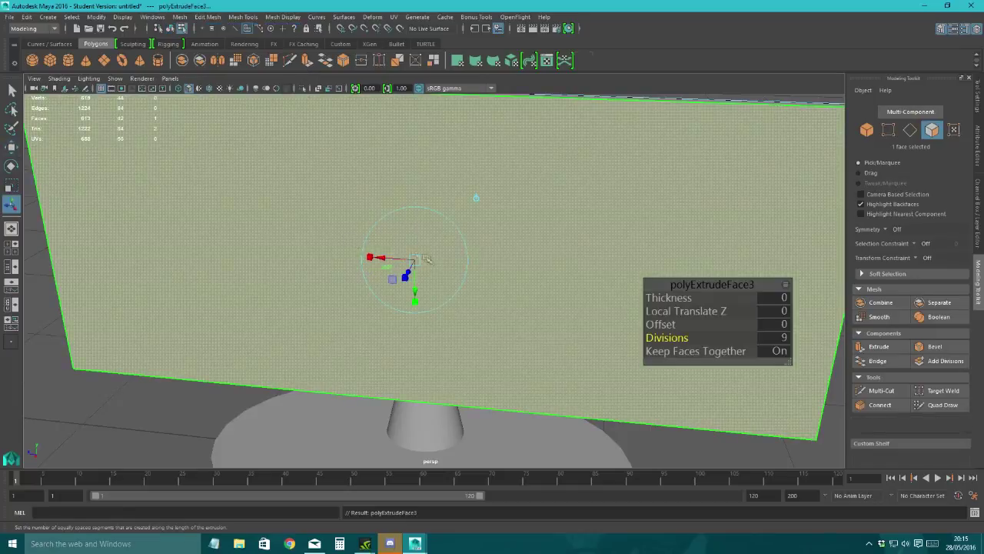
pyautogui.moveTo(415, 259); pyautogui.dragTo(410, 260)
pyautogui.moveTo(681, 337); pyautogui.dragTo(466, 303)
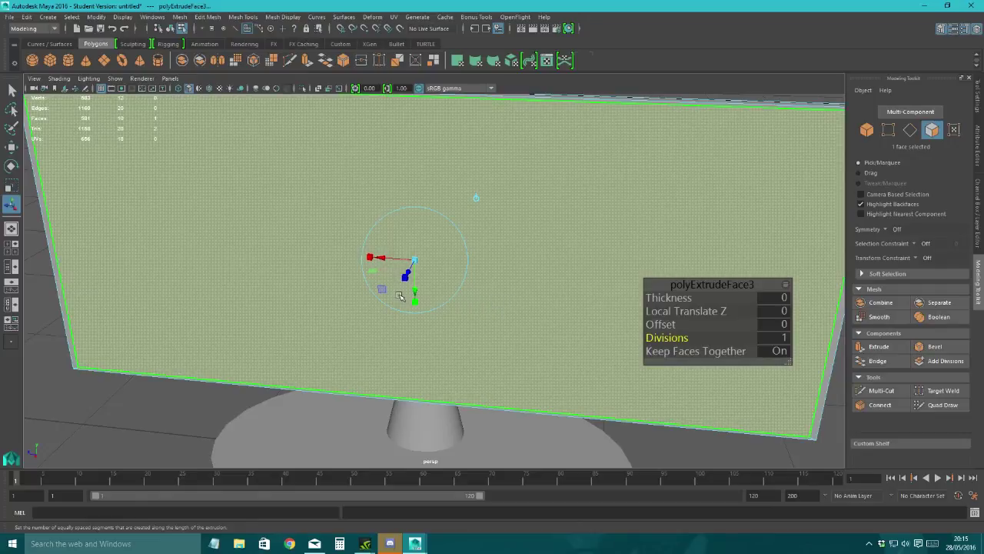
pyautogui.moveTo(415, 302); pyautogui.dragTo(415, 300)
# Step: Extrude the inset front face again with 1 division and push it slightly back to form a recessed screen
pyautogui.keyDown('alt'); pyautogui.moveTo(497, 285); pyautogui.dragTo(494, 261); pyautogui.keyUp('alt')
pyautogui.keyDown('alt'); pyautogui.moveTo(495, 262); pyautogui.dragTo(507, 196, button='middle'); pyautogui.keyUp('alt')
pyautogui.keyDown('alt'); pyautogui.moveTo(507, 197); pyautogui.dragTo(485, 272); pyautogui.keyUp('alt')
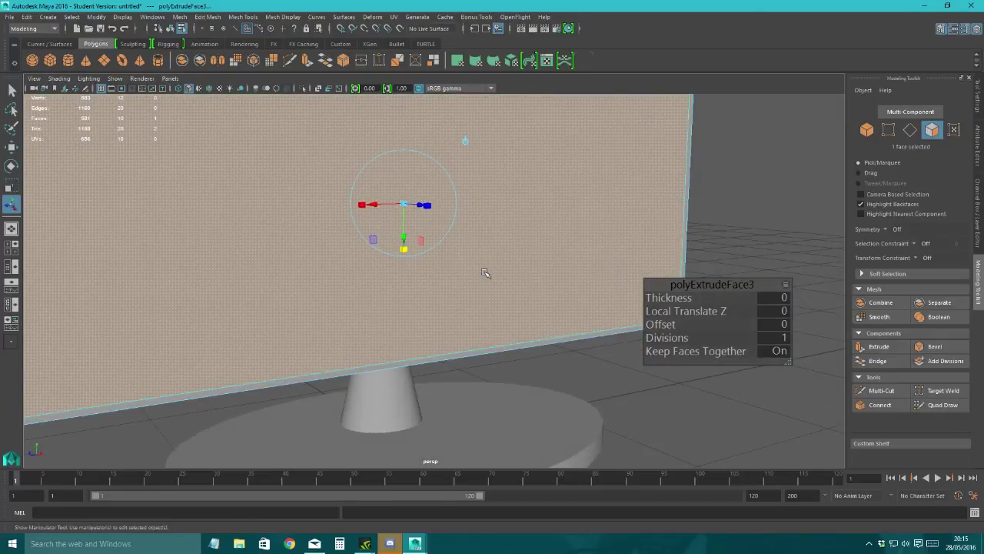
pyautogui.hotkey('ctrl', 'e')
pyautogui.keyDown('alt'); pyautogui.moveTo(422, 281); pyautogui.dragTo(517, 275); pyautogui.keyUp('alt')
pyautogui.moveTo(436, 209); pyautogui.dragTo(425, 207)
pyautogui.keyDown('alt'); pyautogui.moveTo(492, 283); pyautogui.dragTo(464, 284); pyautogui.keyUp('alt')
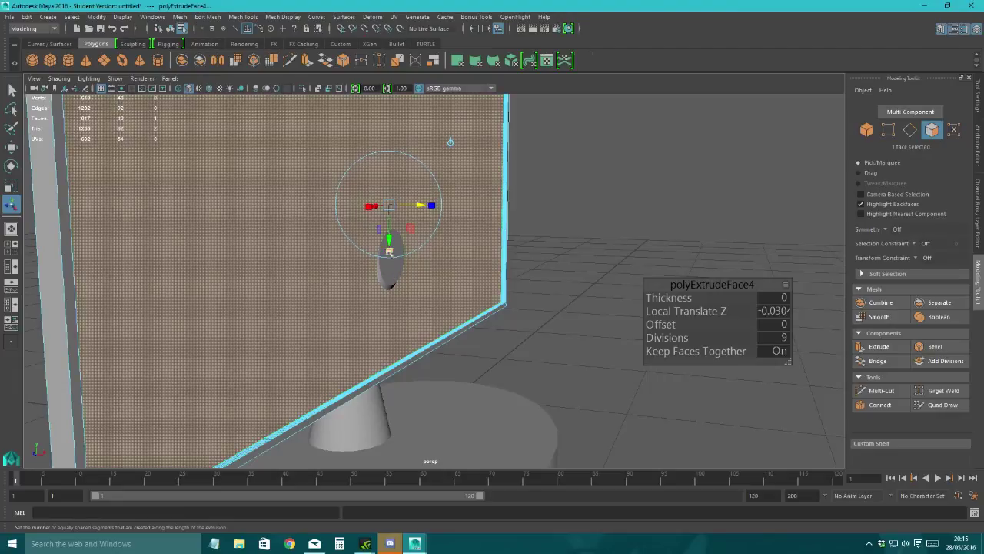
pyautogui.moveTo(675, 338); pyautogui.dragTo(330, 336)
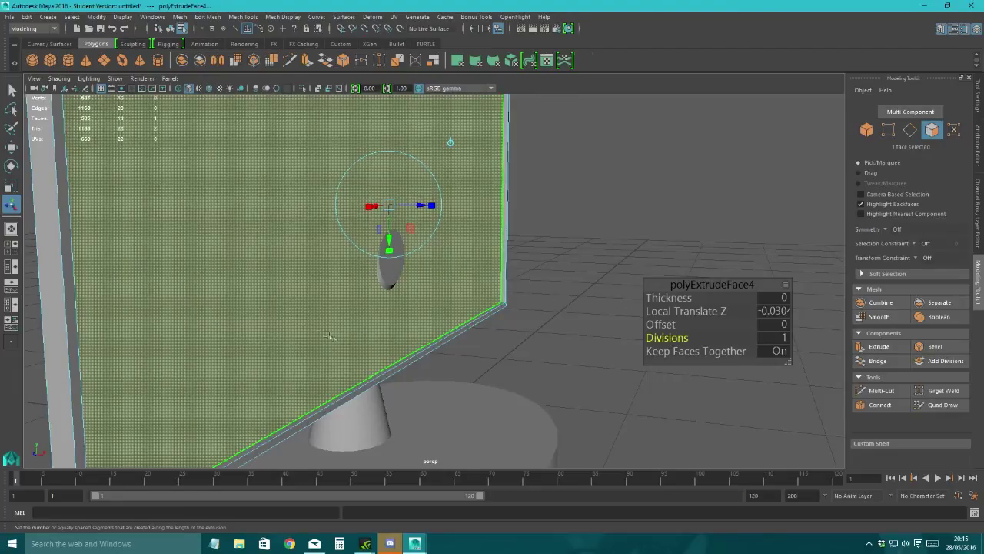
pyautogui.keyDown('alt'); pyautogui.moveTo(453, 337); pyautogui.dragTo(640, 336); pyautogui.keyUp('alt')
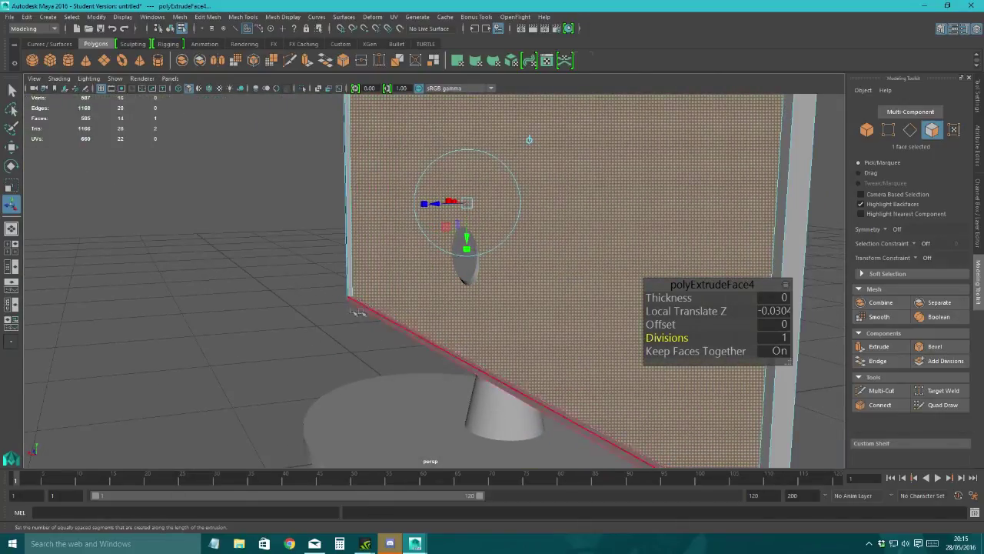
pyautogui.keyDown('alt'); pyautogui.moveTo(476, 338); pyautogui.dragTo(517, 310); pyautogui.keyUp('alt')
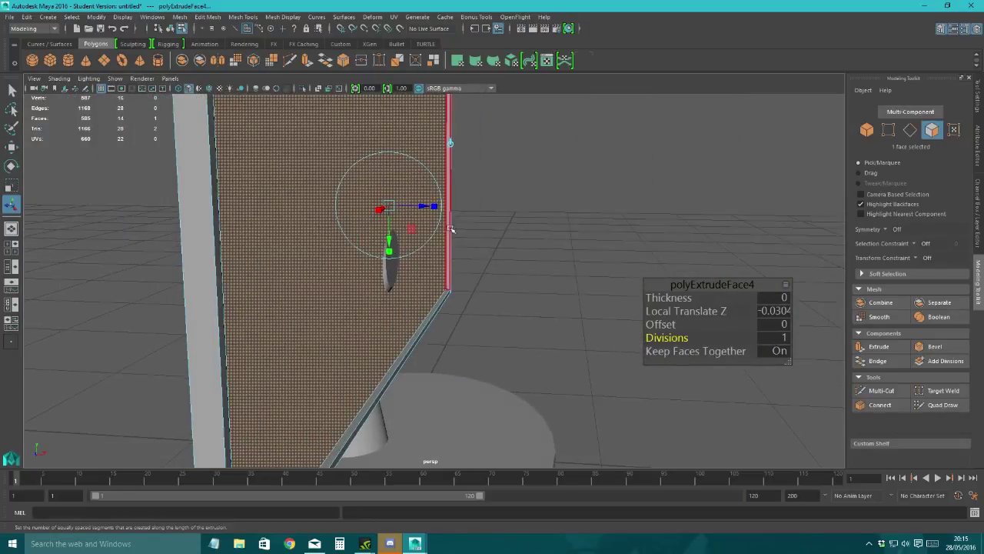
pyautogui.moveTo(421, 206); pyautogui.dragTo(431, 208)
# Step: Return the panel to object selection and examine the recessed screen and its border from several sides
pyautogui.click(527, 274)
pyautogui.keyDown('alt'); pyautogui.moveTo(527, 274); pyautogui.dragTo(429, 282); pyautogui.keyUp('alt')
pyautogui.keyDown('alt'); pyautogui.moveTo(430, 281); pyautogui.dragTo(346, 282, button='right'); pyautogui.keyUp('alt')
pyautogui.keyDown('alt'); pyautogui.moveTo(345, 281); pyautogui.dragTo(352, 299); pyautogui.keyUp('alt')
pyautogui.click(325, 273)
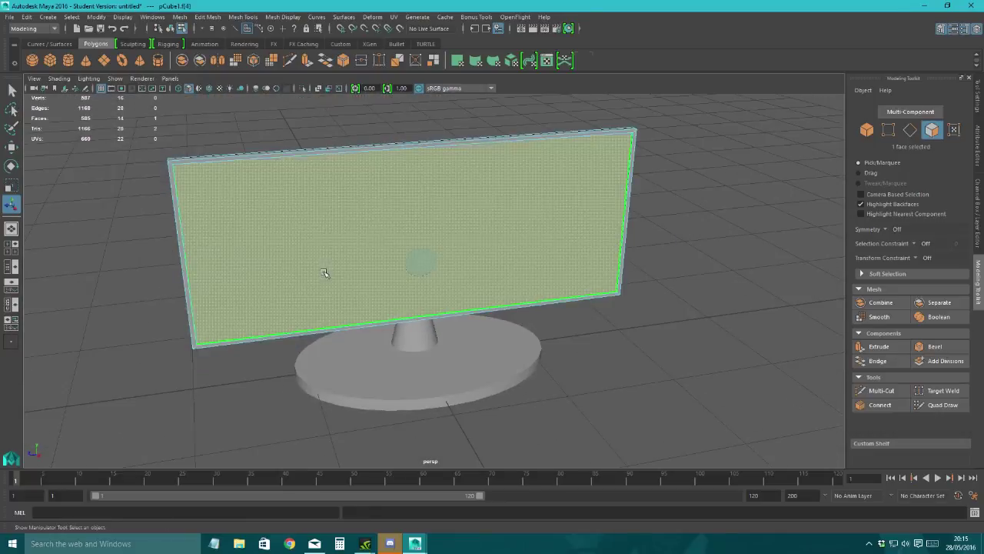
pyautogui.moveTo(307, 248); pyautogui.dragTo(336, 246, button='right')
pyautogui.click(336, 246)
pyautogui.keyDown('alt'); pyautogui.moveTo(296, 249); pyautogui.dragTo(419, 273); pyautogui.keyUp('alt')
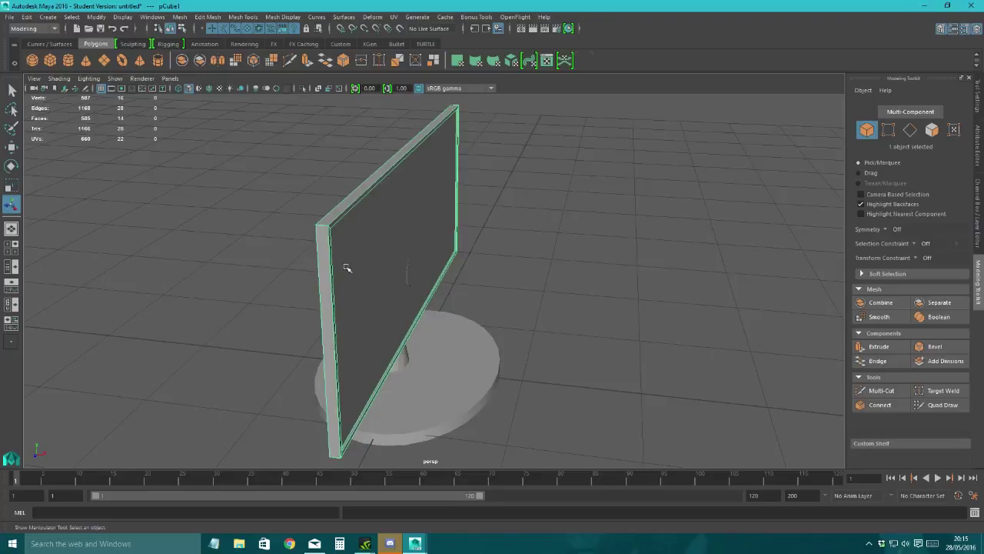
pyautogui.keyDown('alt'); pyautogui.moveTo(345, 266); pyautogui.dragTo(607, 268); pyautogui.keyUp('alt')
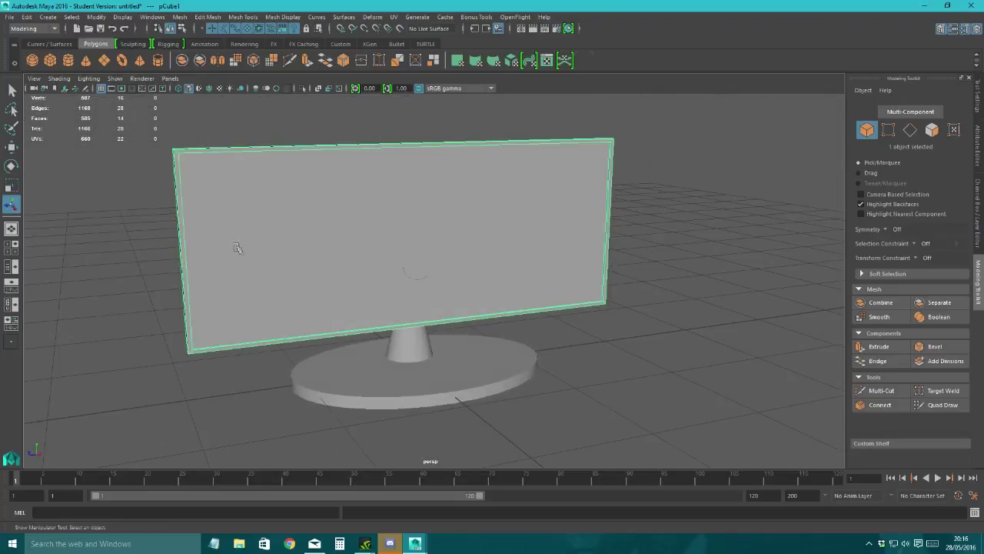
pyautogui.keyDown('alt'); pyautogui.moveTo(236, 247); pyautogui.dragTo(213, 266); pyautogui.keyUp('alt')
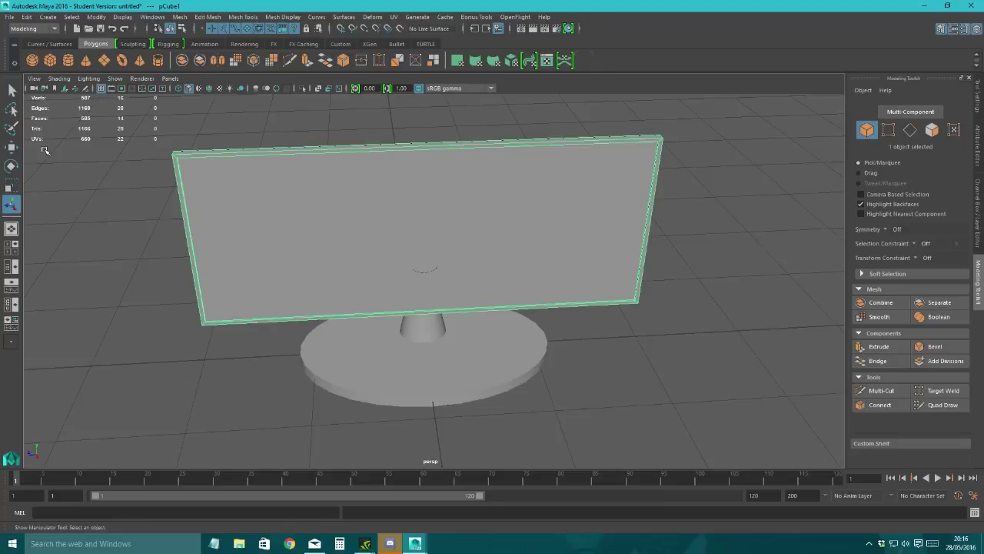
# Step: Insert 6 evenly spaced vertical edge loops across the panel using the Insert Edge Loop tool's multiple edge loops option
pyautogui.click(243, 17)
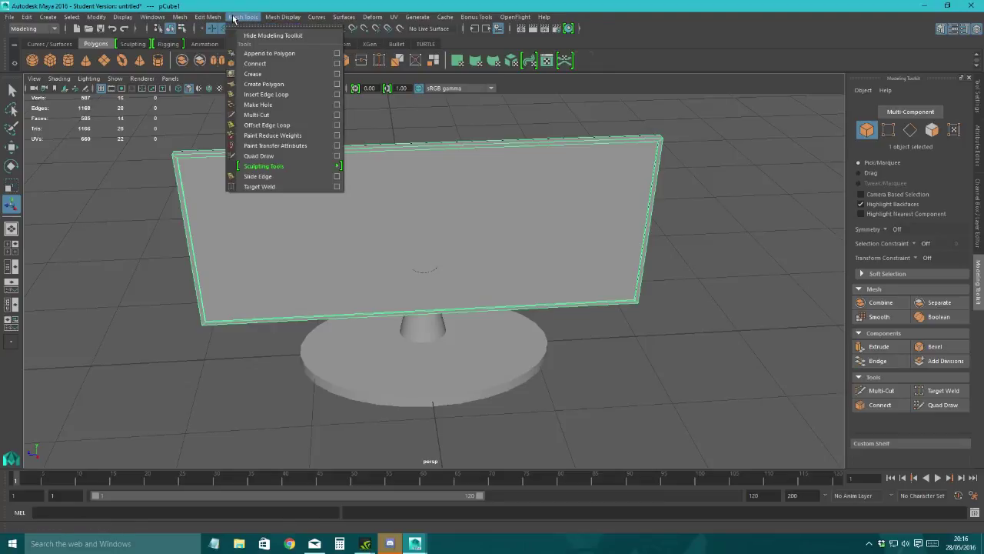
pyautogui.click(262, 94)
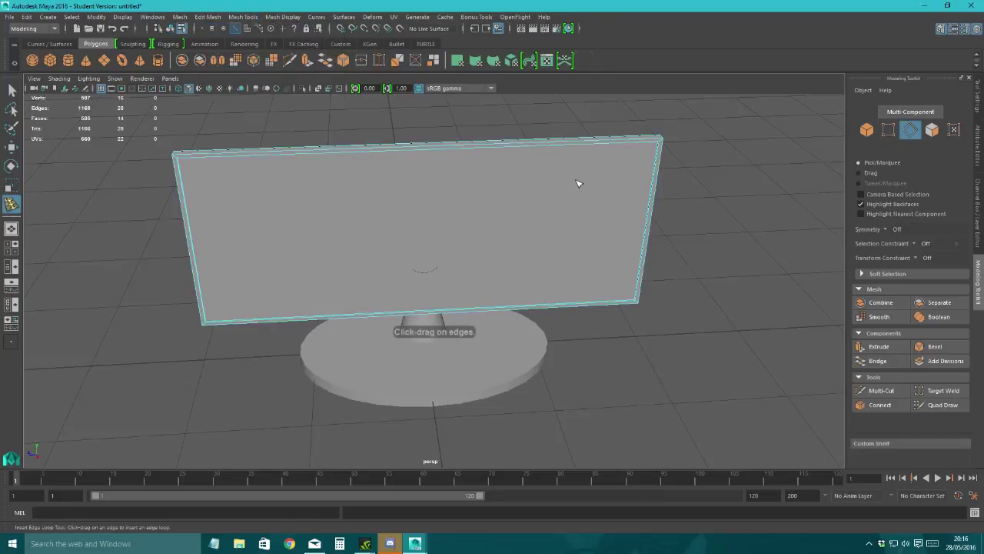
pyautogui.click(977, 107)
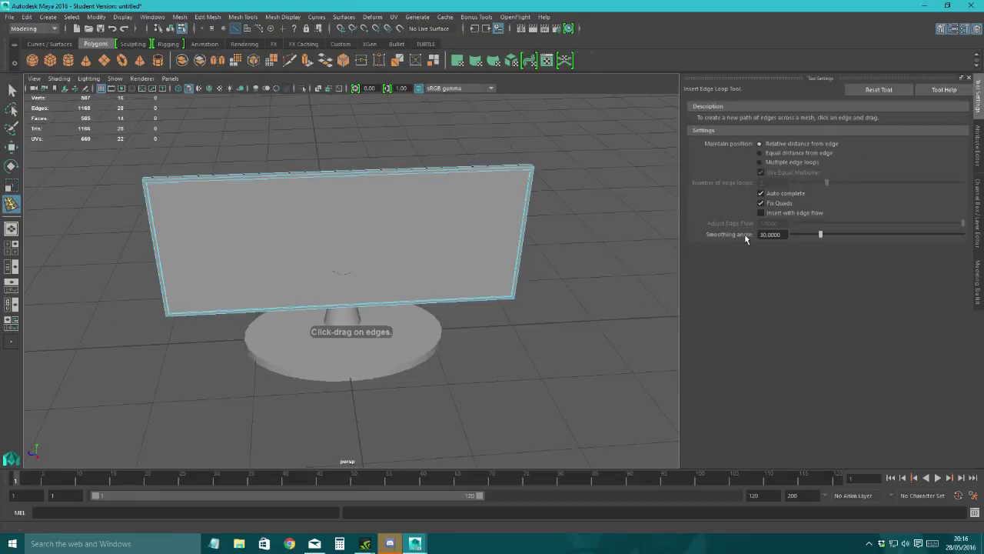
pyautogui.click(760, 163)
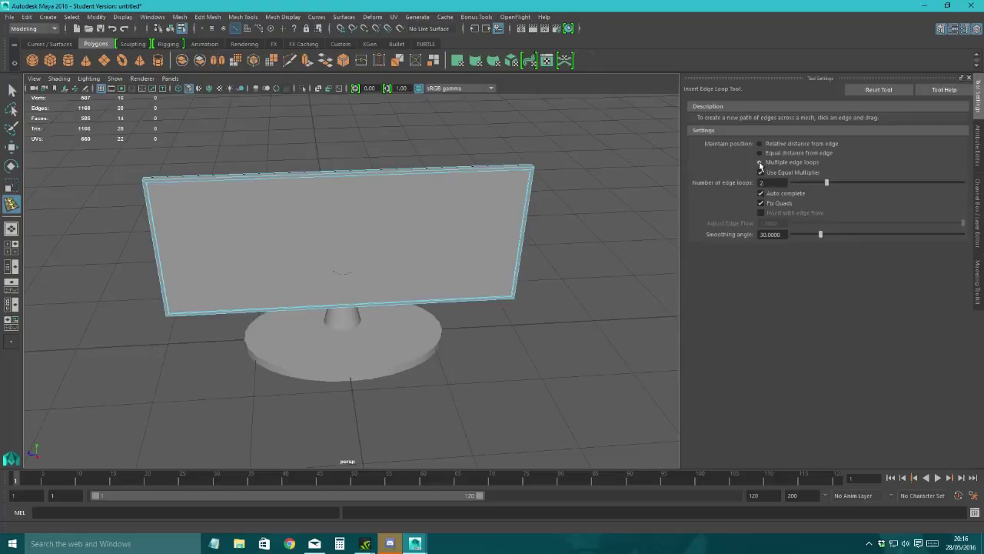
pyautogui.moveTo(839, 184); pyautogui.dragTo(895, 183)
pyautogui.scroll(5, 476, 203)
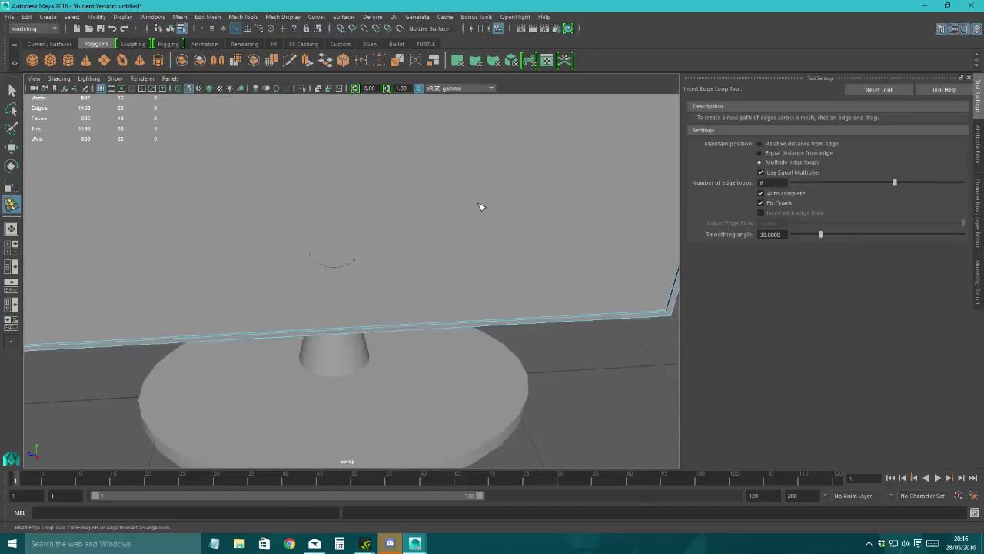
pyautogui.keyDown('alt'); pyautogui.moveTo(478, 199); pyautogui.dragTo(440, 363, button='middle'); pyautogui.keyUp('alt')
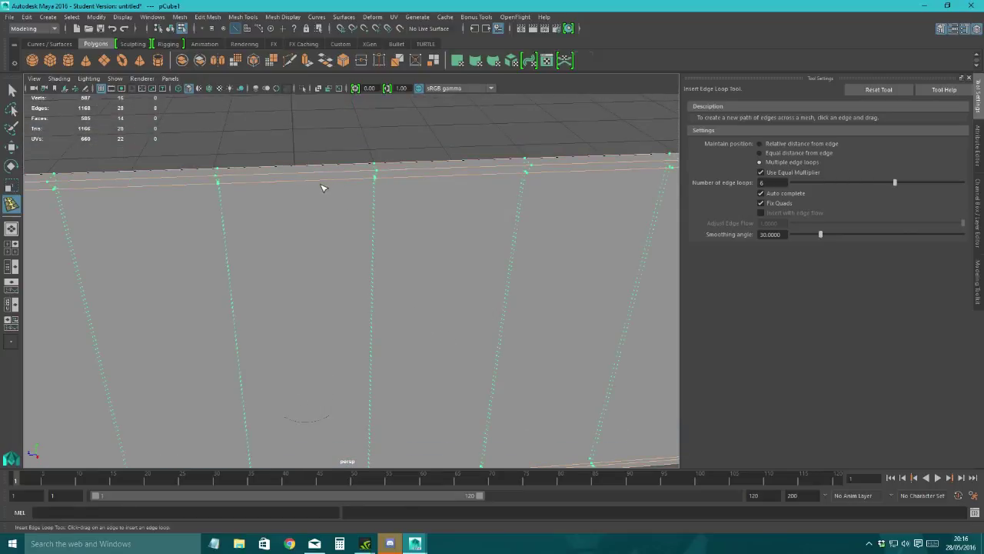
pyautogui.click(323, 188)
pyautogui.scroll(-10, 322, 188)
pyautogui.keyDown('alt'); pyautogui.moveTo(321, 227); pyautogui.dragTo(315, 180); pyautogui.keyUp('alt')
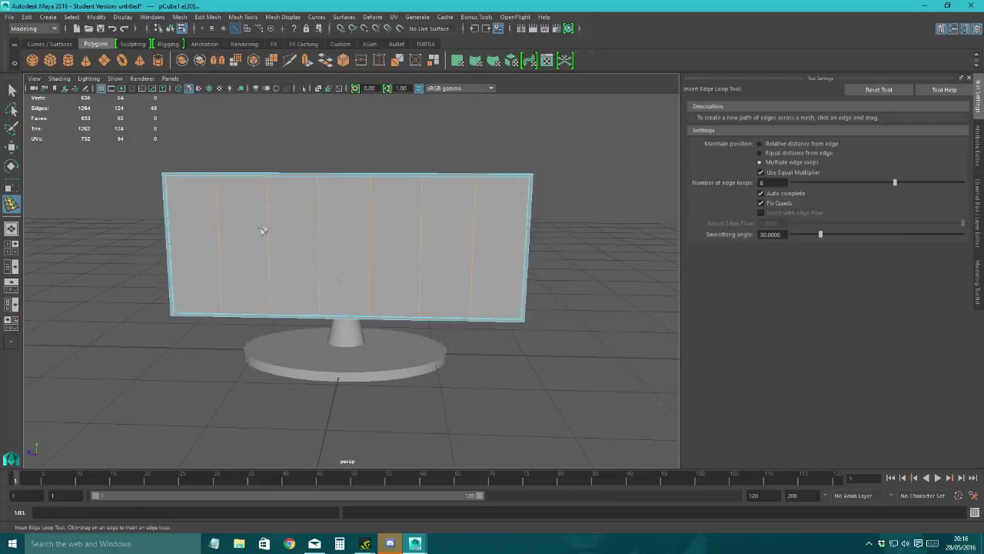
# Step: Set the number of edge loops to 2 and insert them in each of the panel's seven vertical sections
pyautogui.scroll(10, 167, 218)
pyautogui.keyDown('alt'); pyautogui.moveTo(260, 248); pyautogui.dragTo(469, 320, button='middle'); pyautogui.keyUp('alt')
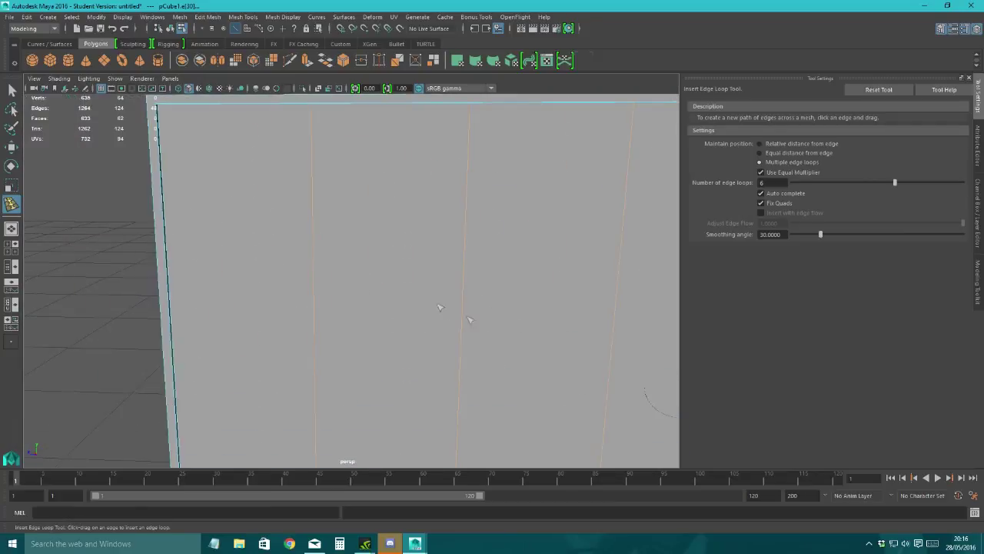
pyautogui.keyDown('alt'); pyautogui.moveTo(238, 211); pyautogui.dragTo(251, 220, button='middle'); pyautogui.keyUp('alt')
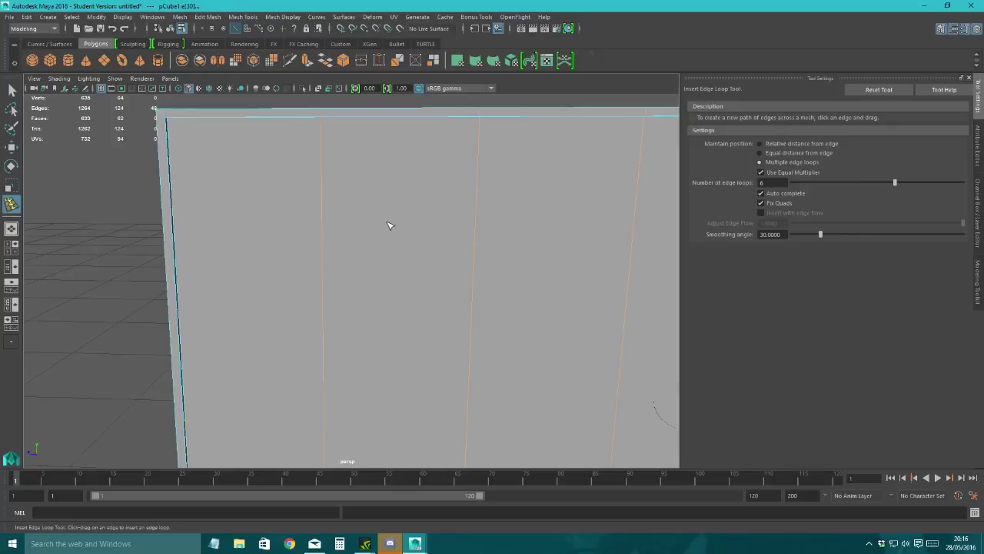
pyautogui.scroll(-8, 388, 226)
pyautogui.keyDown('alt'); pyautogui.moveTo(482, 270); pyautogui.dragTo(369, 255, button='middle'); pyautogui.keyUp('alt')
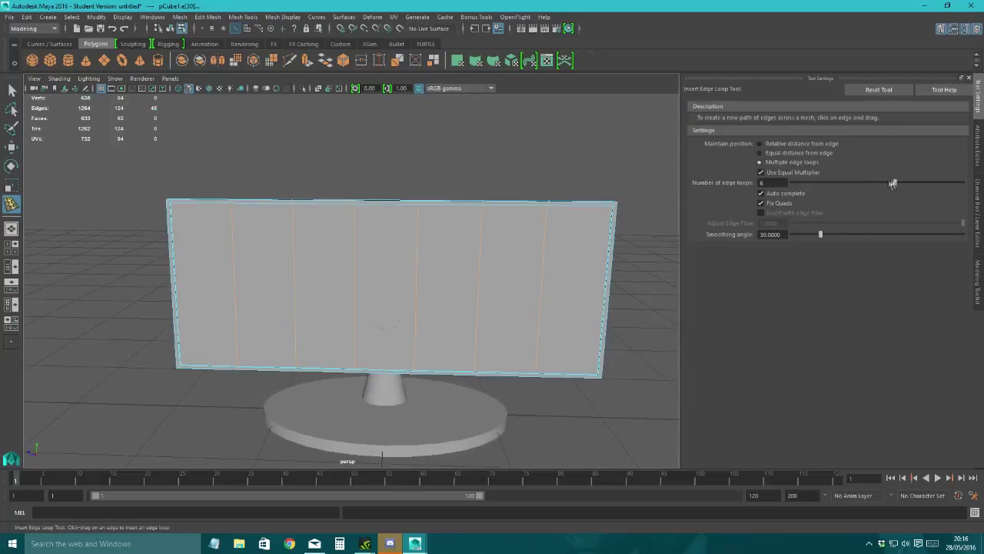
pyautogui.moveTo(895, 182); pyautogui.dragTo(825, 185)
pyautogui.click(198, 203)
pyautogui.click(259, 202)
pyautogui.click(315, 205)
pyautogui.click(396, 205)
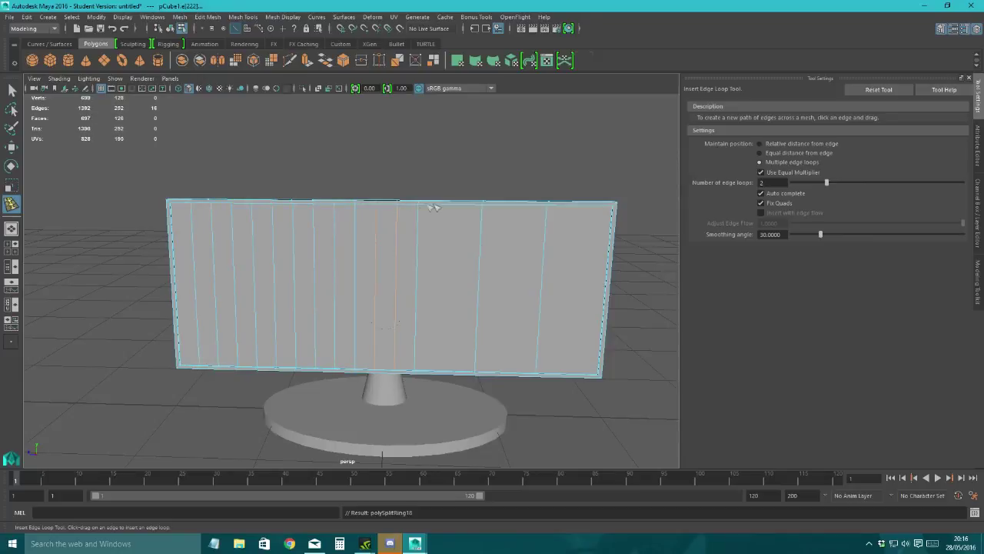
pyautogui.click(473, 207)
pyautogui.click(520, 206)
pyautogui.click(580, 206)
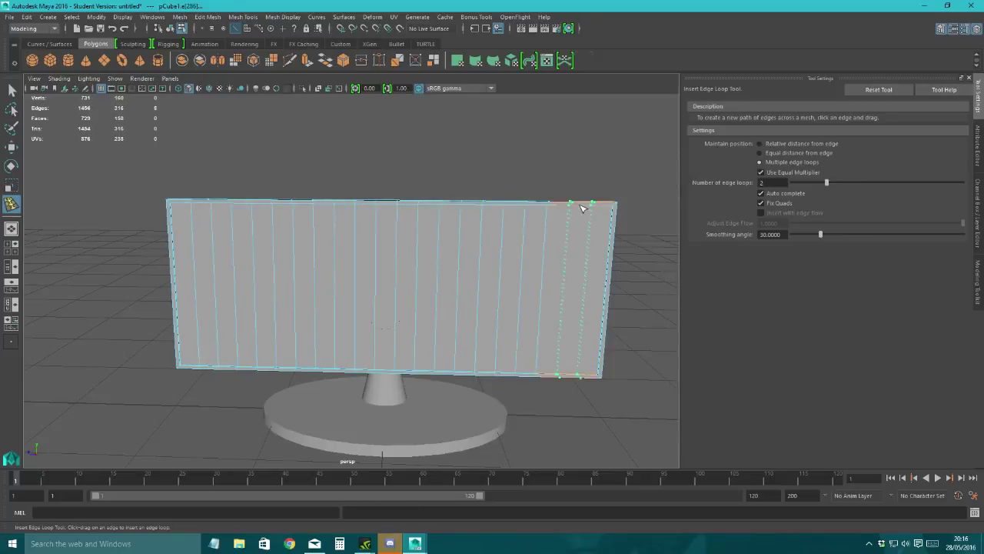
# Step: Leave the Insert Edge Loop tool and select the whole panel as an object
pyautogui.keyDown('alt'); pyautogui.moveTo(531, 262); pyautogui.dragTo(433, 278); pyautogui.keyUp('alt')
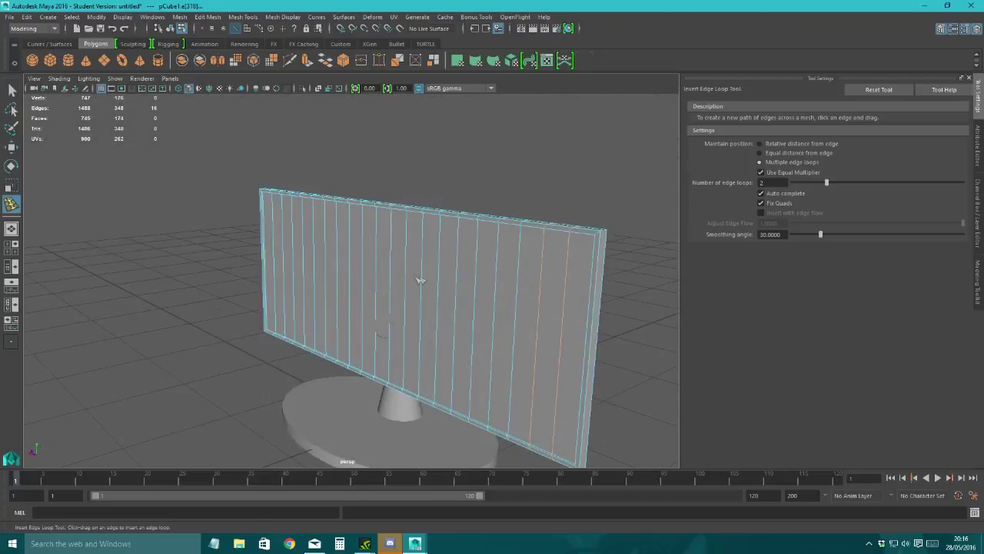
pyautogui.keyDown('alt'); pyautogui.moveTo(358, 219); pyautogui.dragTo(479, 246); pyautogui.keyUp('alt')
pyautogui.press('q')
pyautogui.moveTo(356, 246); pyautogui.dragTo(412, 234, button='right')
pyautogui.click(431, 272)
pyautogui.keyDown('alt'); pyautogui.moveTo(250, 255); pyautogui.dragTo(427, 286); pyautogui.keyUp('alt')
# Step: Add a nonlinear Bend deformer to the panel and show the bend handle's channel values
pyautogui.click(373, 17)
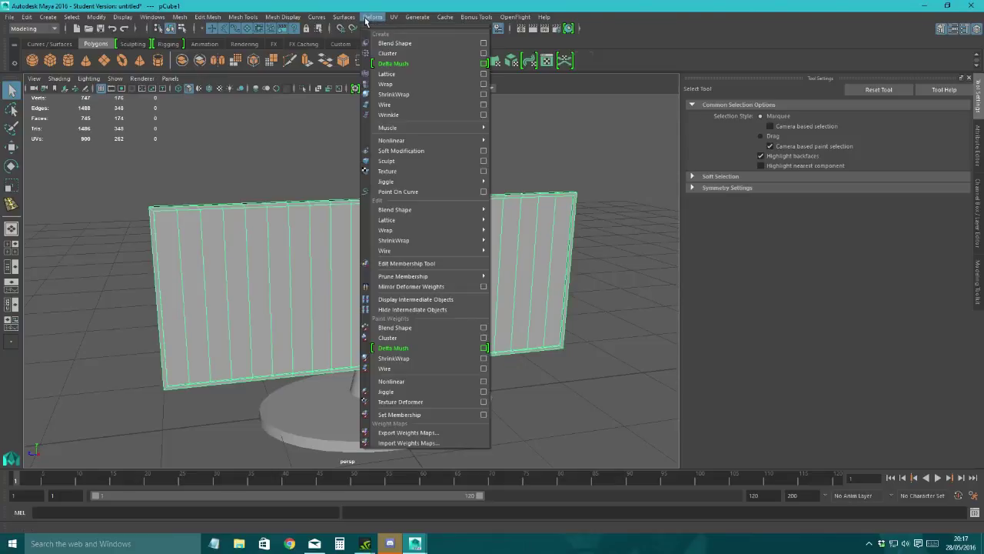
pyautogui.moveTo(411, 142)
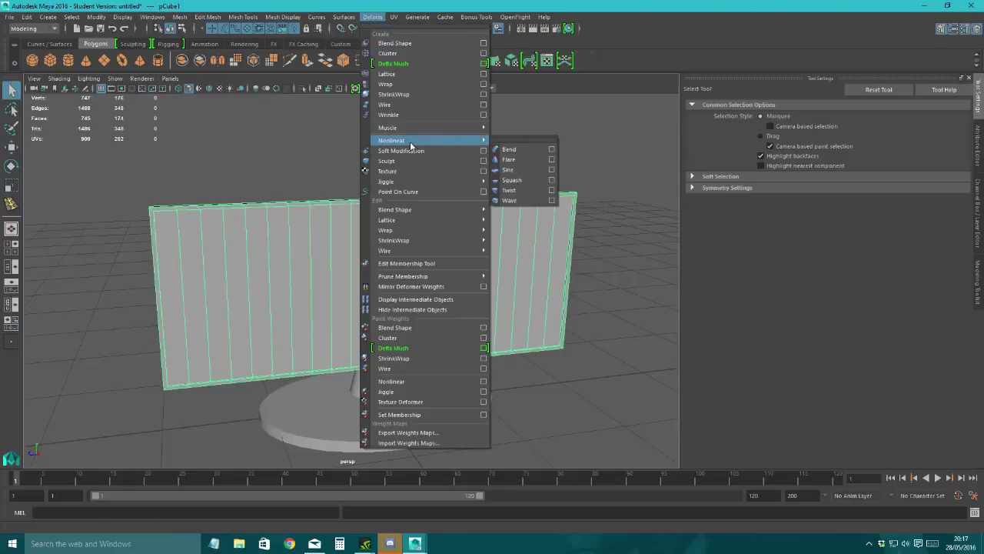
pyautogui.click(517, 153)
pyautogui.scroll(-5, 462, 153)
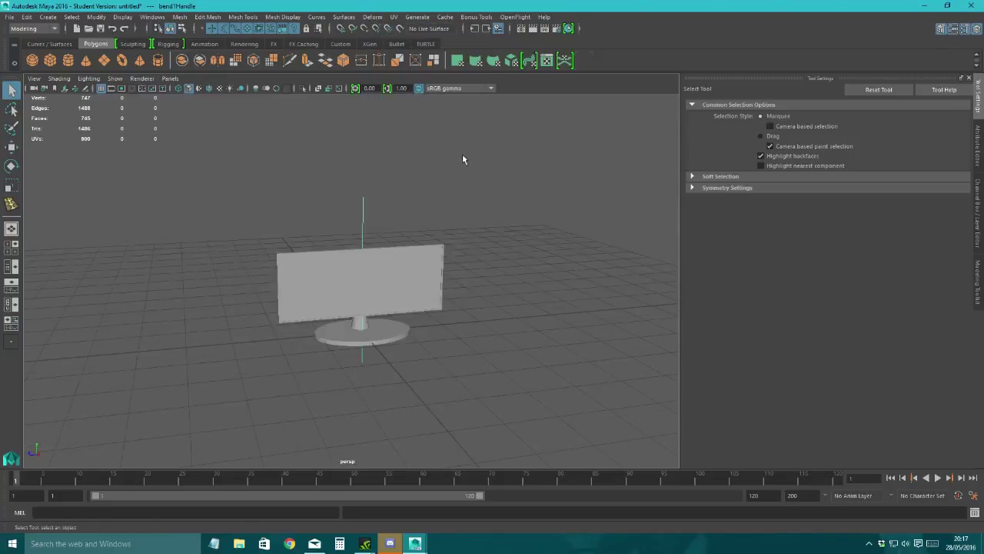
pyautogui.keyDown('alt'); pyautogui.moveTo(462, 154); pyautogui.dragTo(446, 190); pyautogui.keyUp('alt')
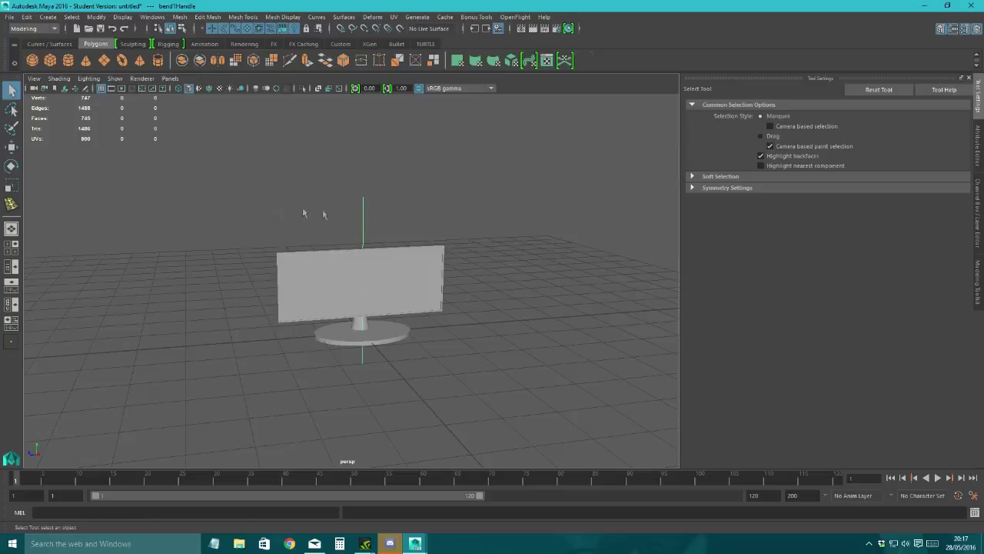
pyautogui.click(979, 144)
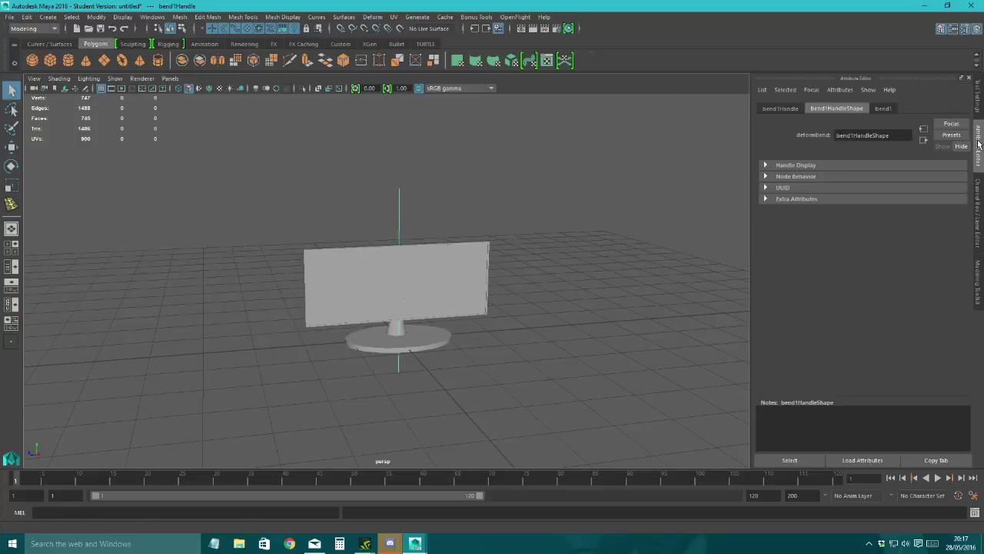
pyautogui.click(980, 192)
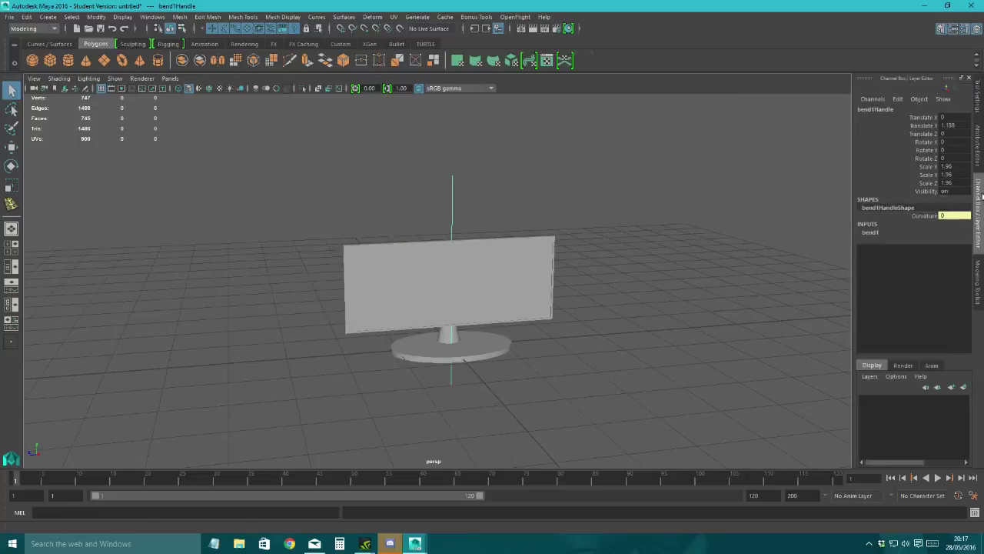
# Step: Try curvature values of 2 and 4 on the panel's bend deformer and reset the curvature to 0
pyautogui.click(870, 233)
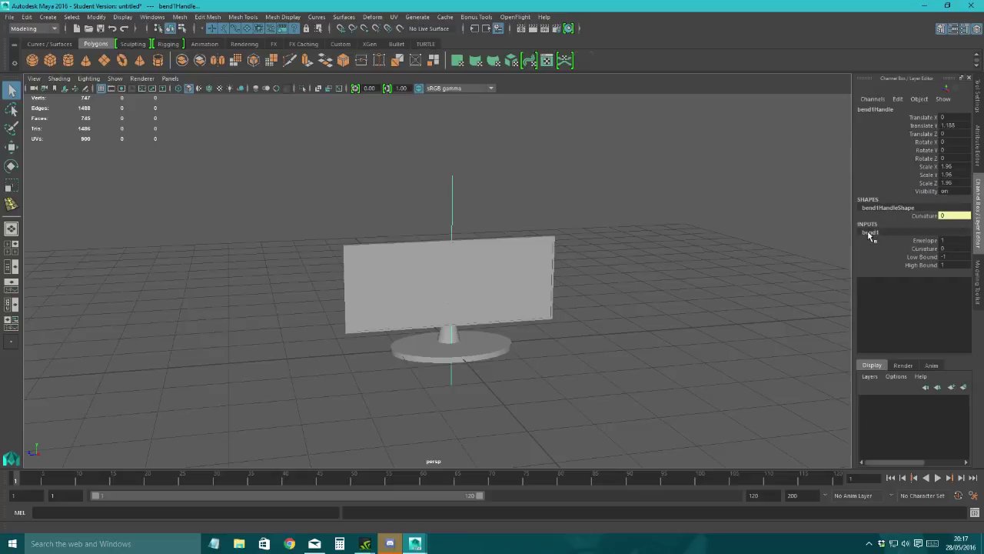
pyautogui.doubleClick(951, 248)
pyautogui.press('Return')
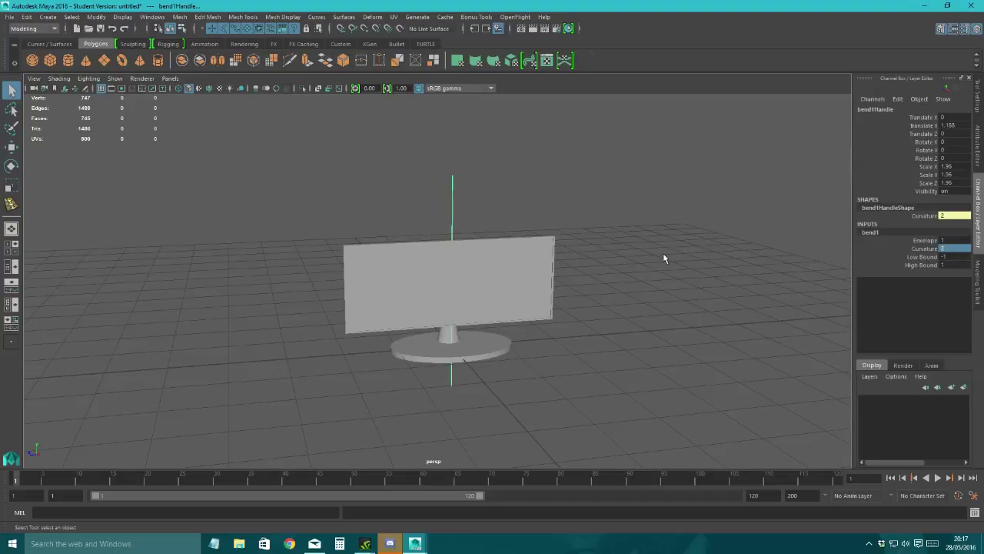
pyautogui.keyDown('alt'); pyautogui.moveTo(665, 258); pyautogui.dragTo(506, 208); pyautogui.keyUp('alt')
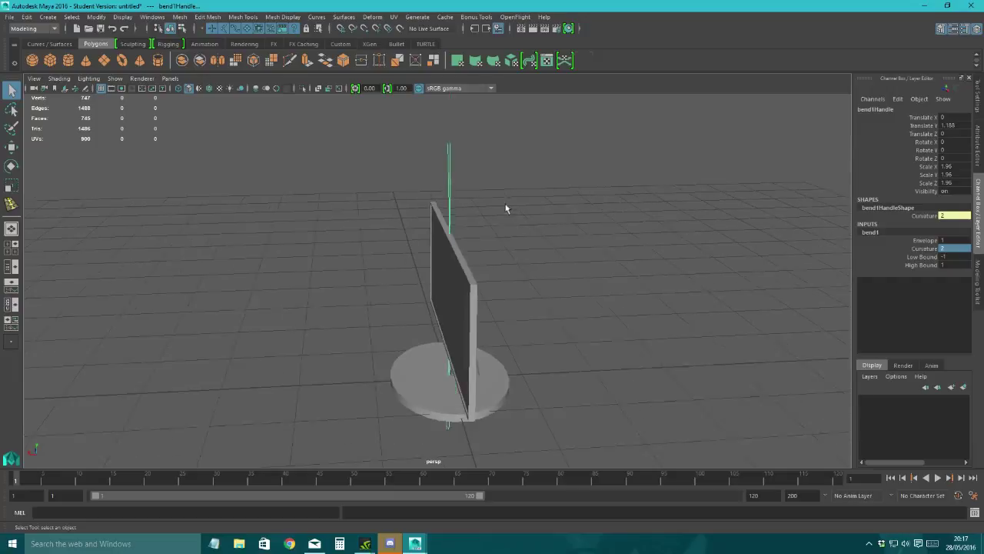
pyautogui.scroll(-1, 506, 208)
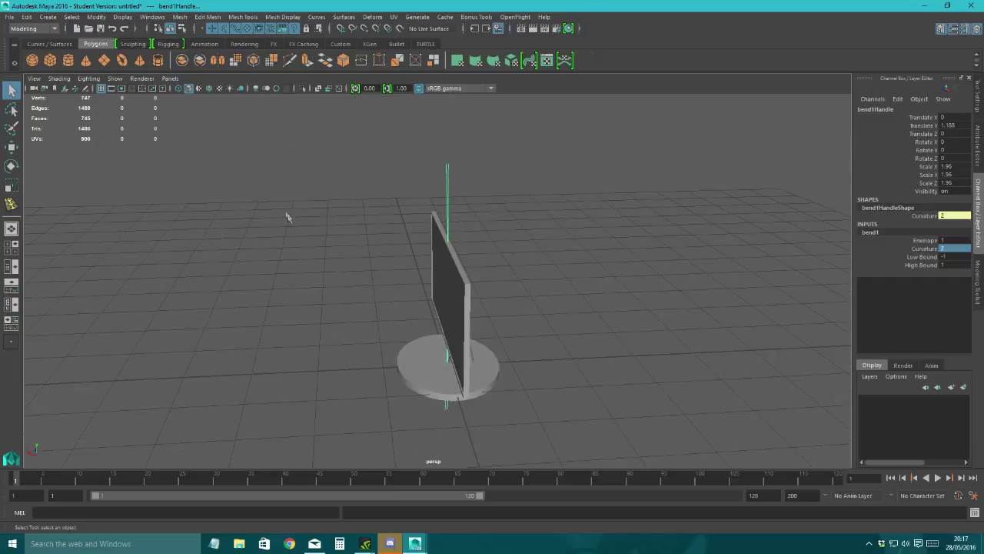
pyautogui.click(956, 249)
pyautogui.press('Return')
pyautogui.click(952, 250)
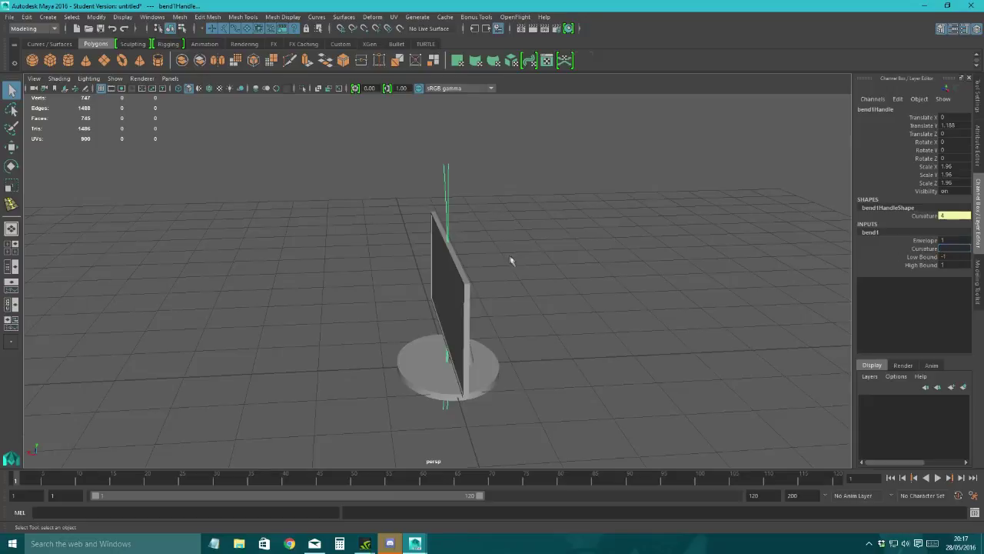
pyautogui.write('0')
pyautogui.press('Return')
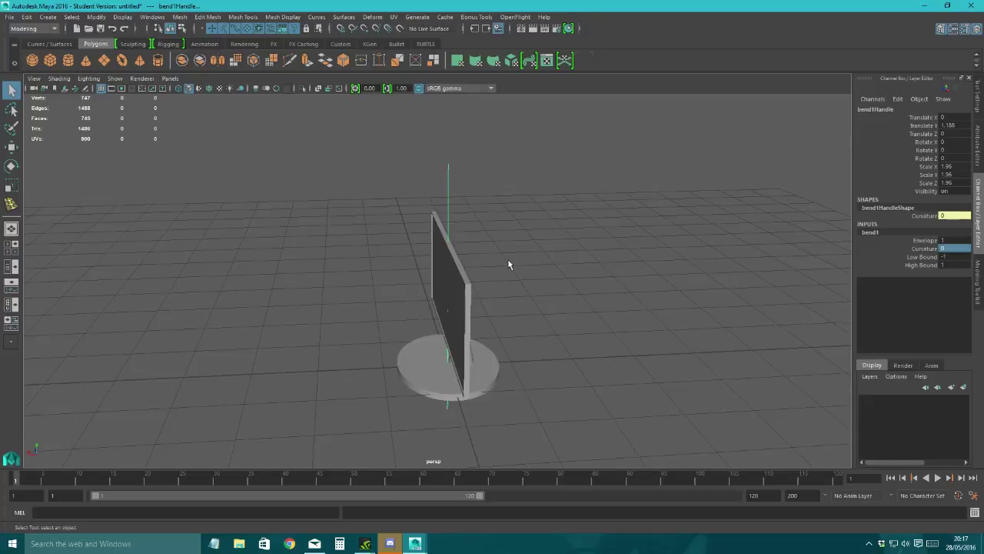
# Step: Rotate the bend handle 90 degrees about X so it lies horizontally across the panel's width
pyautogui.keyDown('alt'); pyautogui.moveTo(508, 259); pyautogui.dragTo(242, 205); pyautogui.keyUp('alt')
pyautogui.press('e')
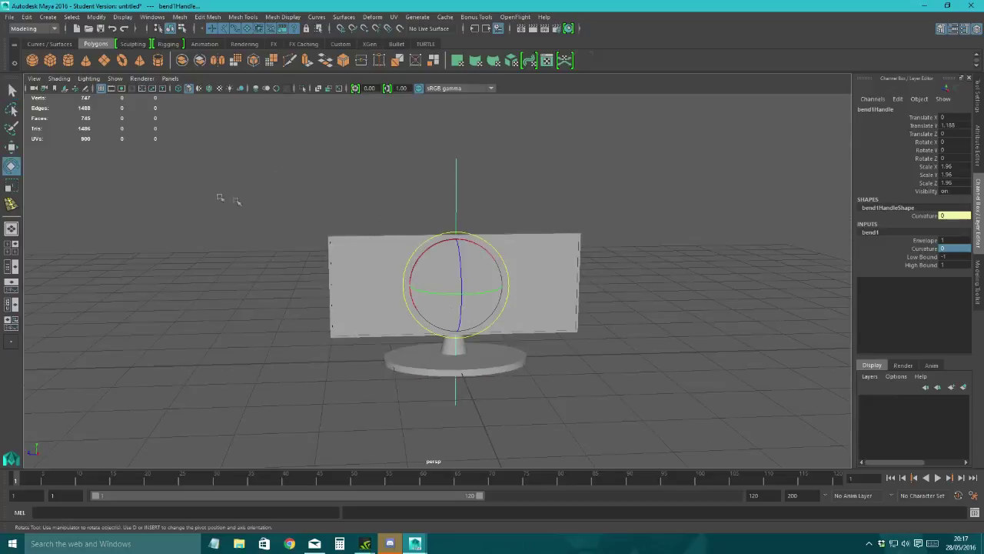
pyautogui.moveTo(435, 247); pyautogui.dragTo(385, 309)
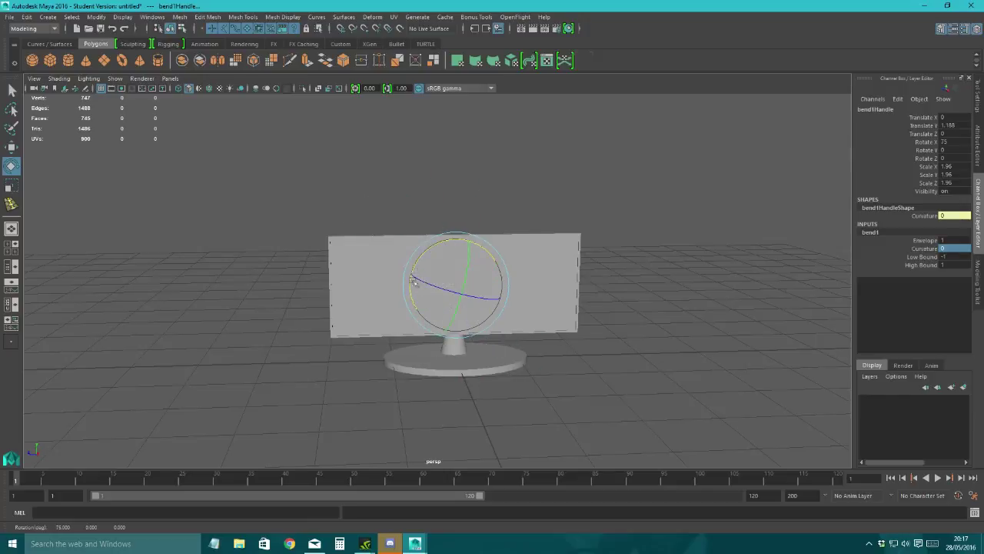
pyautogui.moveTo(415, 267); pyautogui.dragTo(413, 271)
pyautogui.keyDown('alt'); pyautogui.moveTo(254, 285); pyautogui.dragTo(310, 280); pyautogui.keyUp('alt')
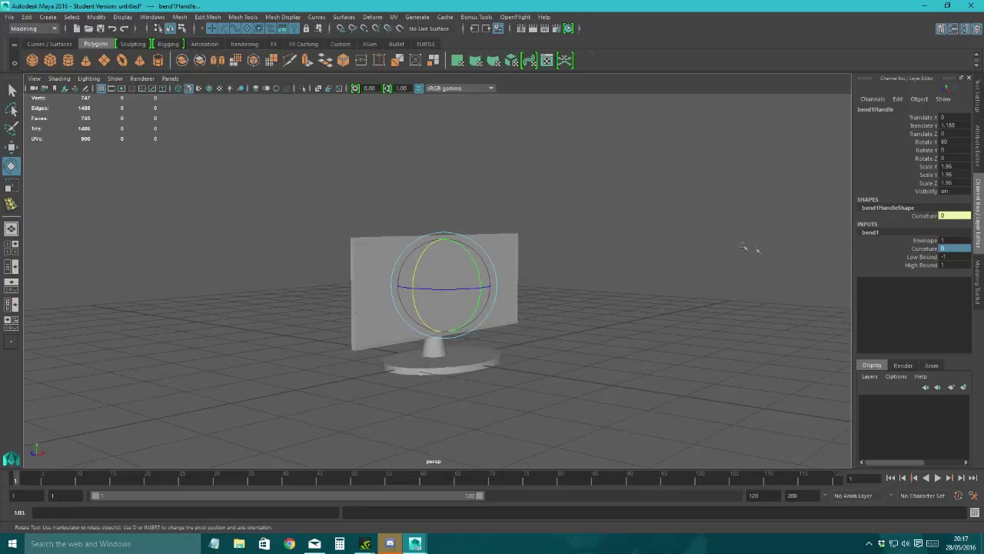
# Step: Raise the bend curvature through 5 and 10 to a stronger value to curve the panel, and deselect the handle
pyautogui.doubleClick(949, 250)
pyautogui.write('5')
pyautogui.press('Return')
pyautogui.keyDown('alt'); pyautogui.moveTo(688, 268); pyautogui.dragTo(729, 315); pyautogui.keyUp('alt')
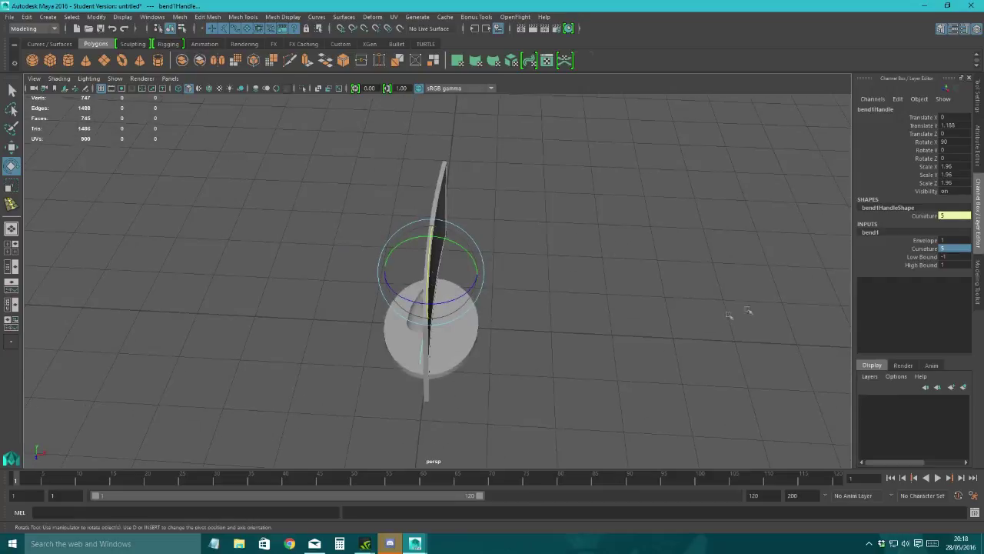
pyautogui.doubleClick(950, 249)
pyautogui.press('Return')
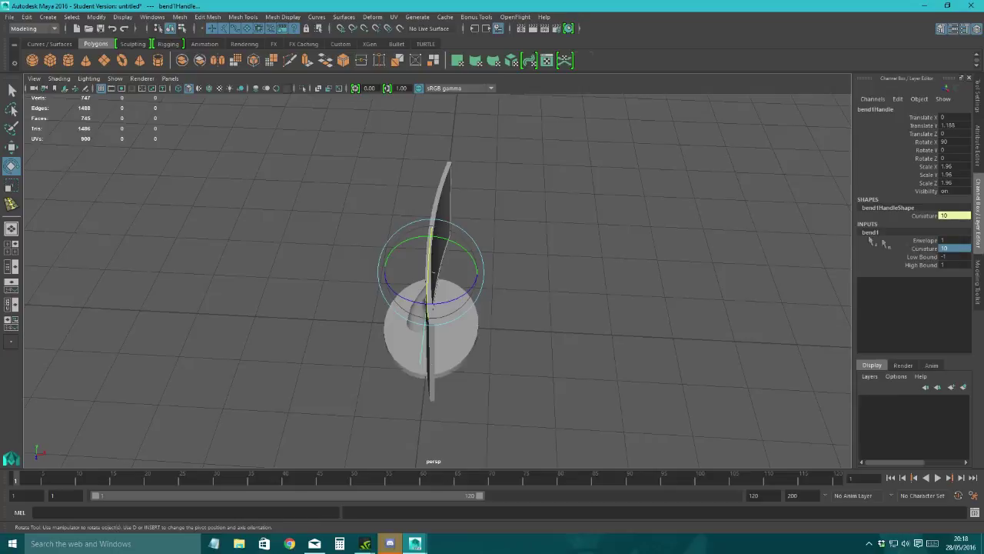
pyautogui.doubleClick(953, 249)
pyautogui.press('Return')
pyautogui.click(608, 234)
# Step: Check the curved panel from front and back, and delete the panel's construction history to remove the bend deformer
pyautogui.keyDown('alt'); pyautogui.moveTo(608, 233); pyautogui.dragTo(500, 301); pyautogui.keyUp('alt')
pyautogui.scroll(5, 499, 304)
pyautogui.scroll(-5, 499, 306)
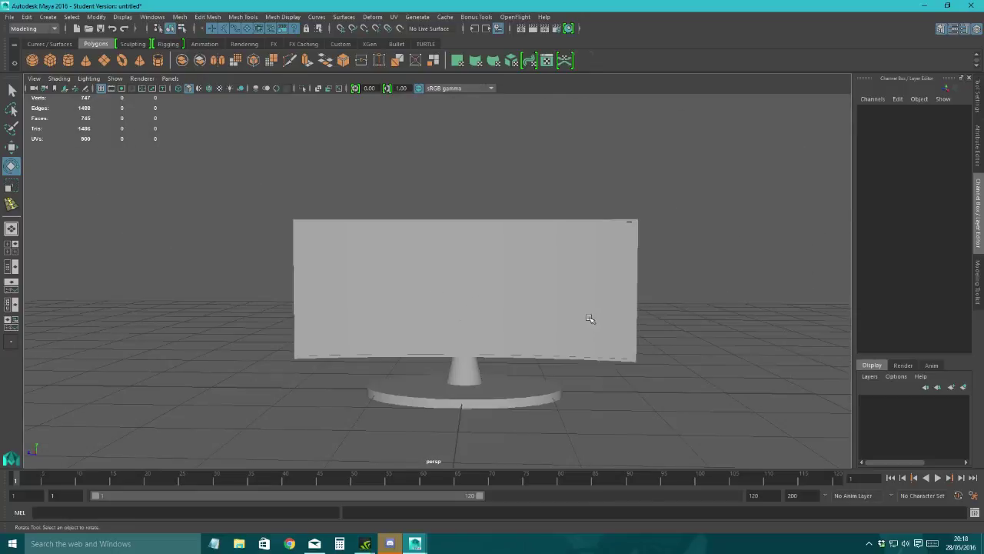
pyautogui.keyDown('alt'); pyautogui.moveTo(557, 316); pyautogui.dragTo(384, 328); pyautogui.keyUp('alt')
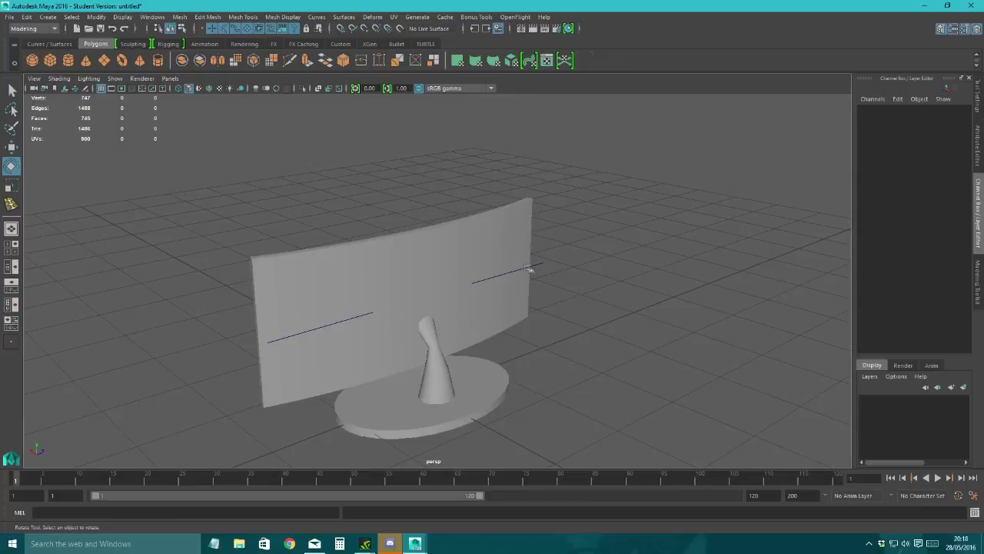
pyautogui.keyDown('alt'); pyautogui.moveTo(390, 282); pyautogui.dragTo(469, 285); pyautogui.keyUp('alt')
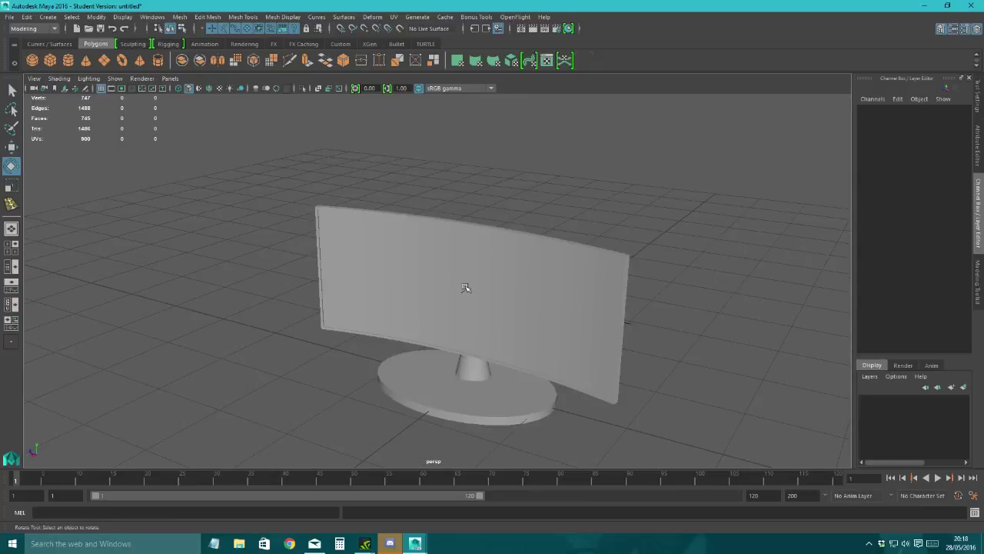
pyautogui.click(569, 310)
pyautogui.keyDown('alt'); pyautogui.moveTo(574, 338); pyautogui.dragTo(389, 315); pyautogui.keyUp('alt')
pyautogui.click(26, 16)
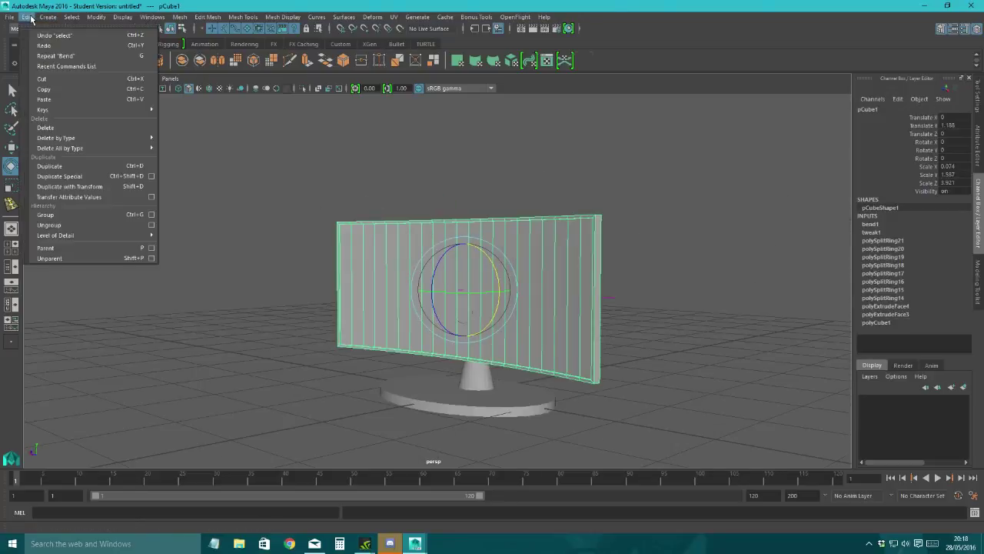
pyautogui.moveTo(115, 137)
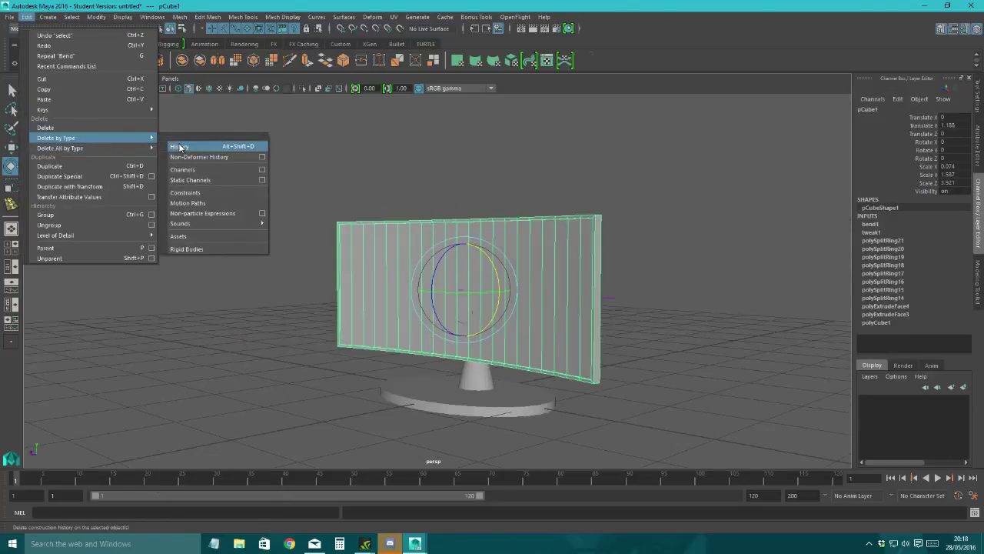
pyautogui.click(181, 147)
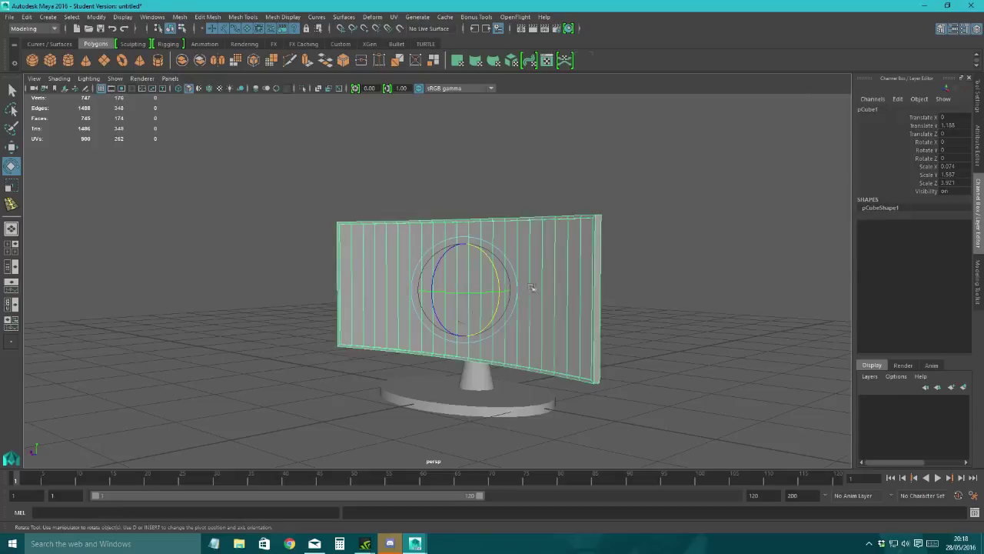
pyautogui.keyDown('alt'); pyautogui.moveTo(640, 279); pyautogui.dragTo(352, 301); pyautogui.keyUp('alt')
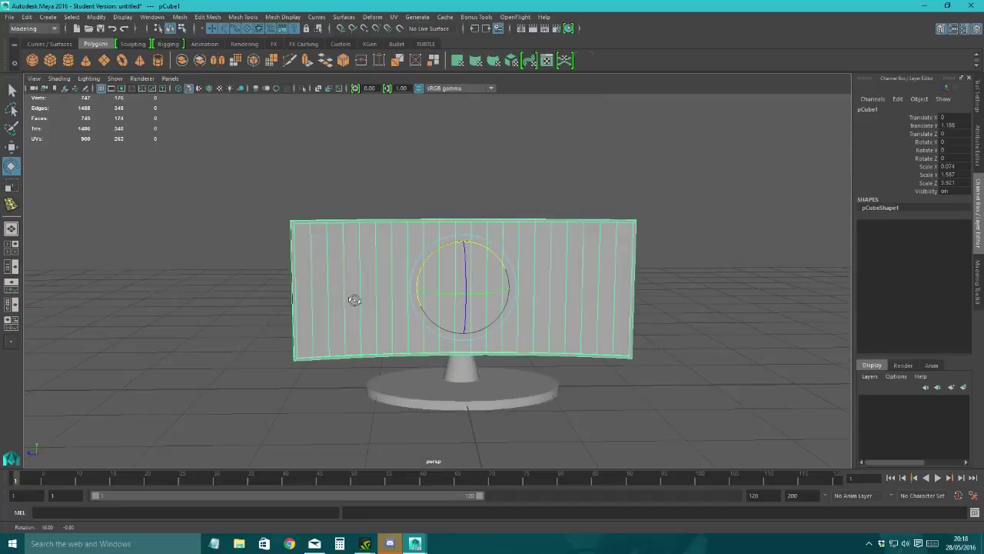
pyautogui.click(336, 180)
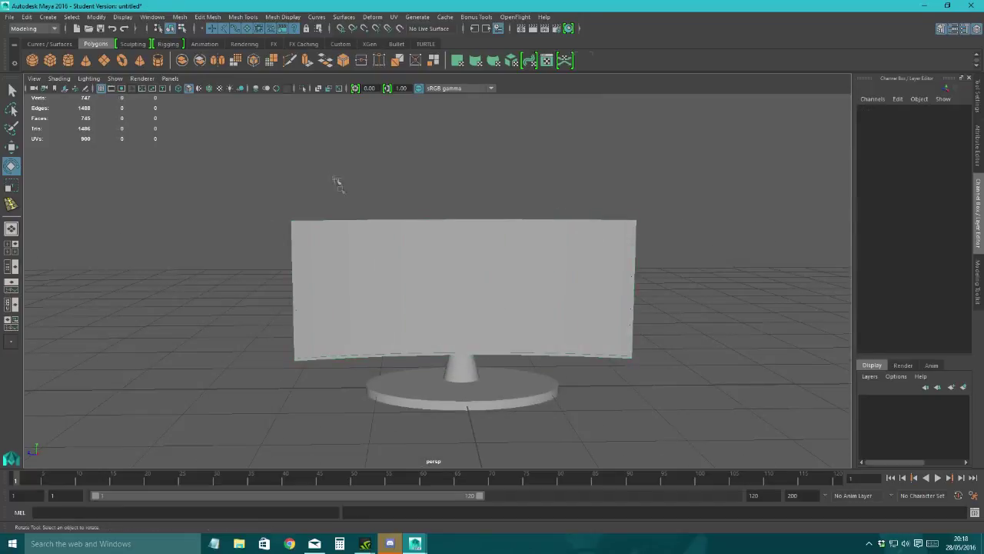
# Step: Create a polygon cylinder and move it sideways along Z to about -2.011, beside the monitor base
pyautogui.keyDown('alt'); pyautogui.moveTo(336, 180); pyautogui.dragTo(685, 351); pyautogui.keyUp('alt')
pyautogui.click(466, 284)
pyautogui.scroll(4, 644, 333)
pyautogui.keyDown('alt'); pyautogui.moveTo(645, 333); pyautogui.dragTo(479, 307, button='middle'); pyautogui.keyUp('alt')
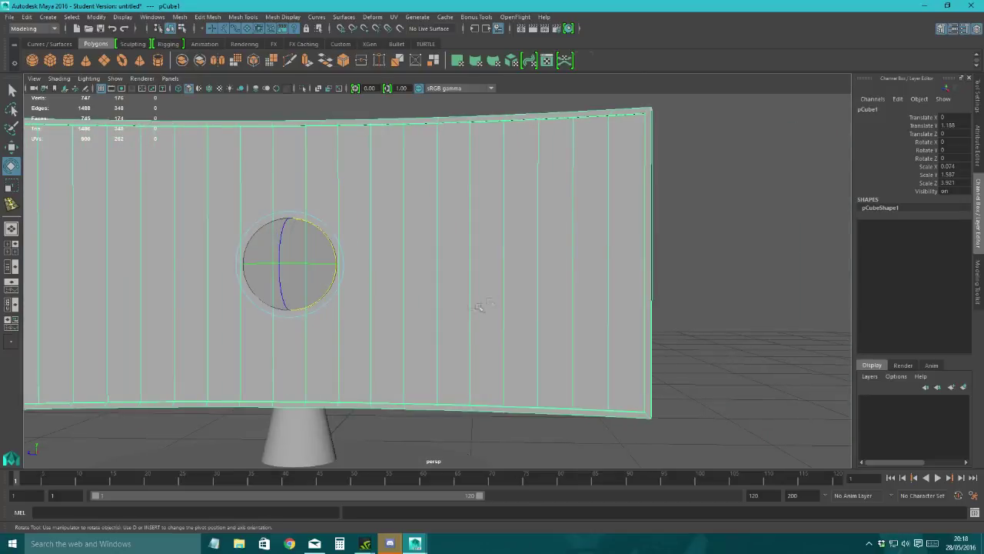
pyautogui.click(734, 210)
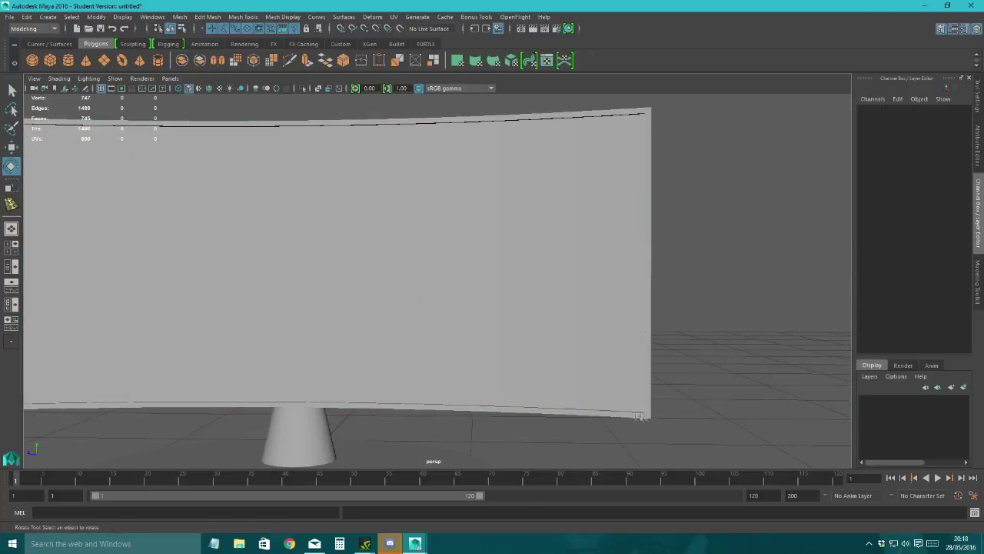
pyautogui.keyDown('alt'); pyautogui.moveTo(668, 411); pyautogui.dragTo(532, 232, button='middle'); pyautogui.keyUp('alt')
pyautogui.scroll(4, 620, 370)
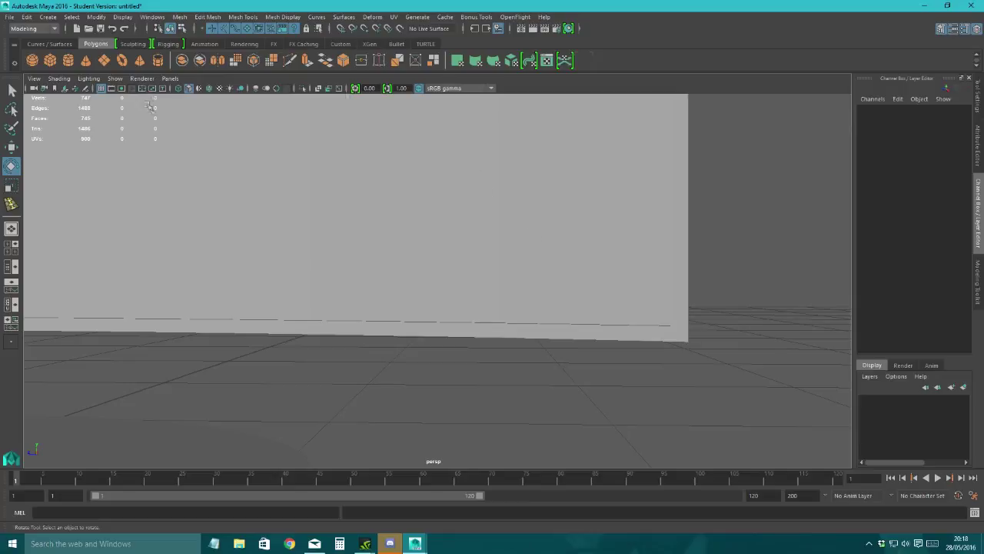
pyautogui.click(67, 60)
pyautogui.scroll(-3, 192, 275)
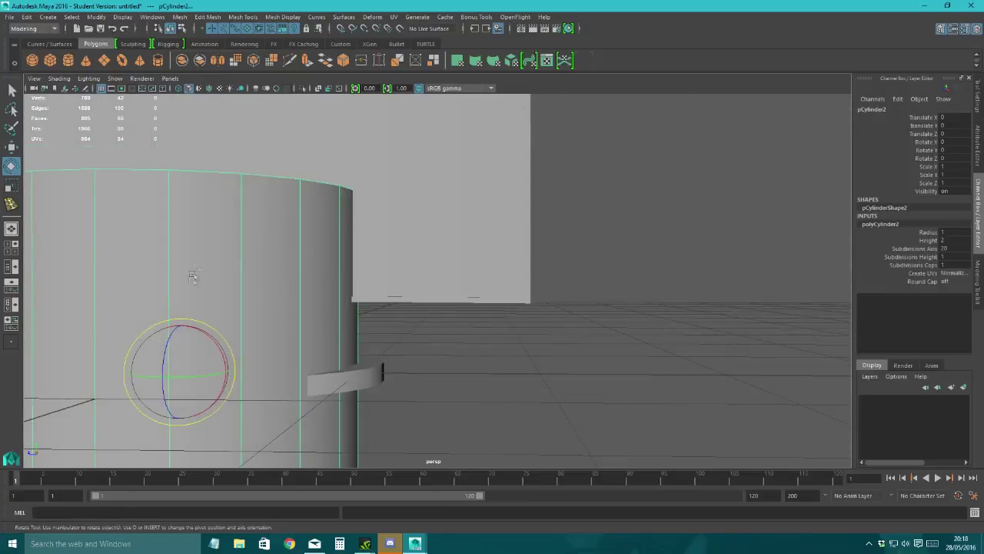
pyautogui.click(12, 146)
pyautogui.moveTo(133, 369); pyautogui.dragTo(459, 372)
pyautogui.scroll(-4, 446, 329)
pyautogui.keyDown('alt'); pyautogui.moveTo(444, 327); pyautogui.dragTo(415, 262, button='middle'); pyautogui.keyUp('alt')
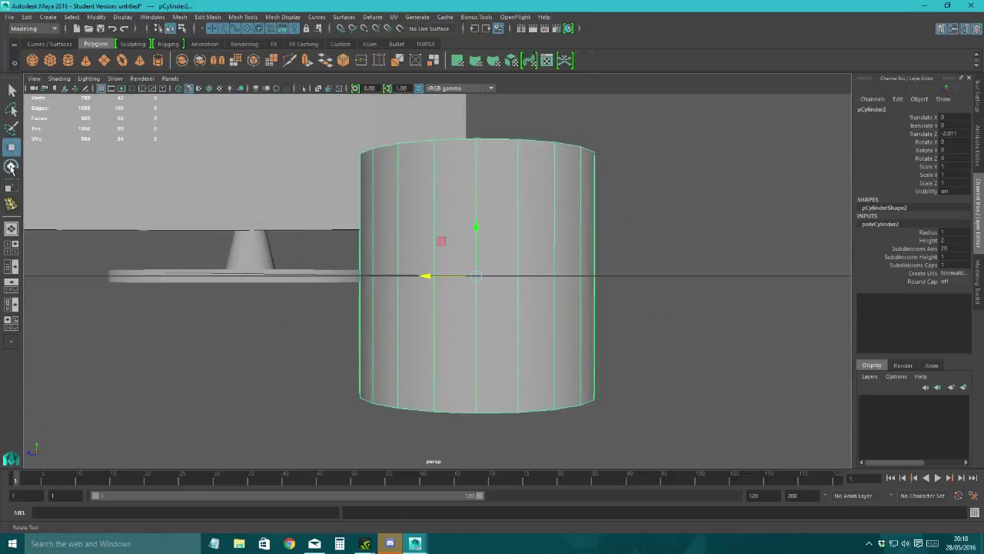
# Step: Scale the cylinder down uniformly to about 0.022
pyautogui.click(12, 185)
pyautogui.moveTo(478, 277); pyautogui.dragTo(282, 190)
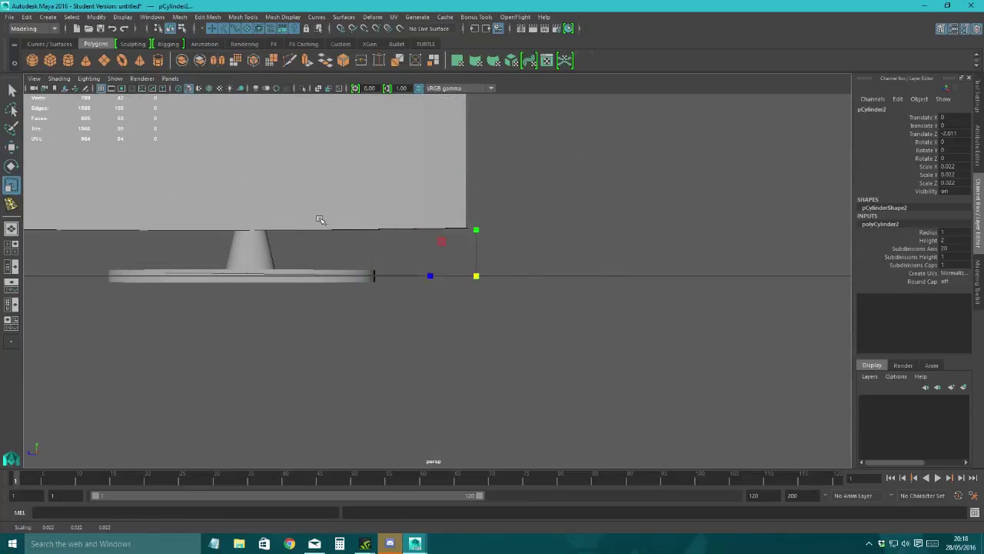
pyautogui.keyDown('alt'); pyautogui.moveTo(268, 233); pyautogui.dragTo(432, 315); pyautogui.keyUp('alt')
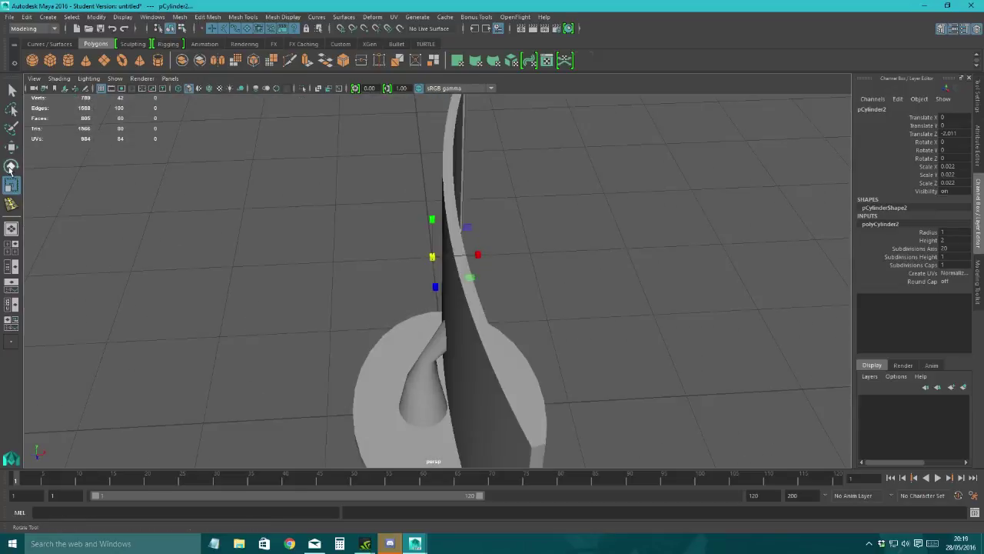
# Step: Move the small cylinder in front of the panel's lower corner, to about X 0.647, Y 0.407, Z -1.699
pyautogui.click(12, 147)
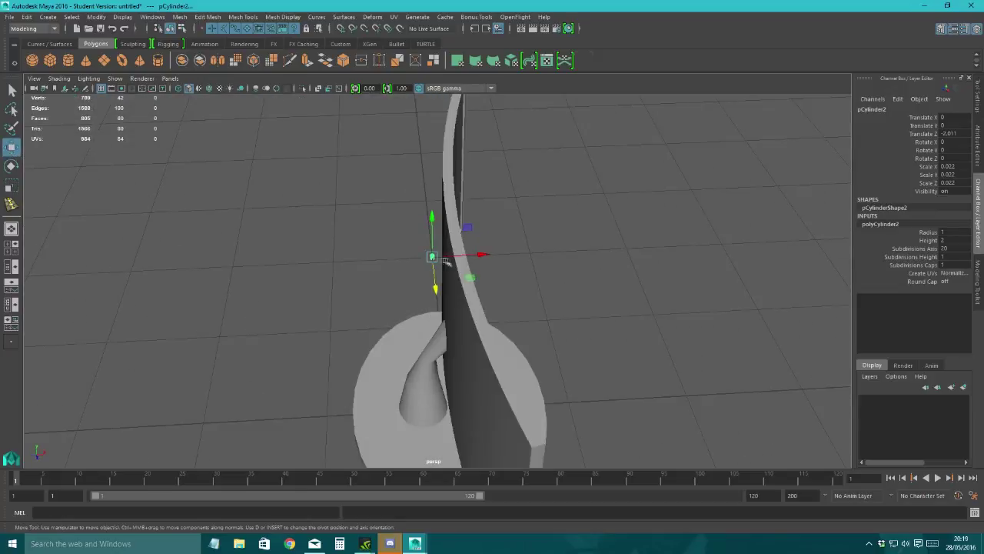
pyautogui.moveTo(479, 254); pyautogui.dragTo(529, 250)
pyautogui.moveTo(498, 216); pyautogui.dragTo(500, 151)
pyautogui.keyDown('alt'); pyautogui.moveTo(500, 154); pyautogui.dragTo(346, 108); pyautogui.keyUp('alt')
pyautogui.moveTo(449, 202); pyautogui.dragTo(416, 204)
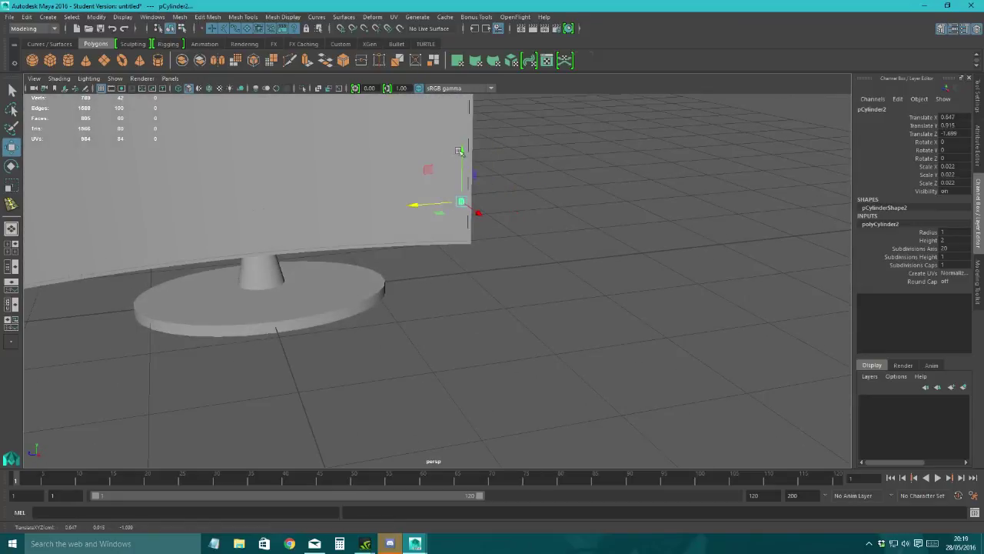
pyautogui.moveTo(462, 154); pyautogui.dragTo(464, 201)
pyautogui.keyDown('alt'); pyautogui.moveTo(394, 243); pyautogui.dragTo(507, 296); pyautogui.keyUp('alt')
# Step: Rotate the small cylinder -90 degrees about Z so its flat cap faces forward
pyautogui.click(11, 166)
pyautogui.scroll(4, 506, 296)
pyautogui.scroll(3, 523, 281)
pyautogui.keyDown('alt'); pyautogui.moveTo(541, 264); pyautogui.dragTo(200, 396, button='middle'); pyautogui.keyUp('alt')
pyautogui.keyDown('alt'); pyautogui.moveTo(378, 226); pyautogui.dragTo(324, 291, button='middle'); pyautogui.keyUp('alt')
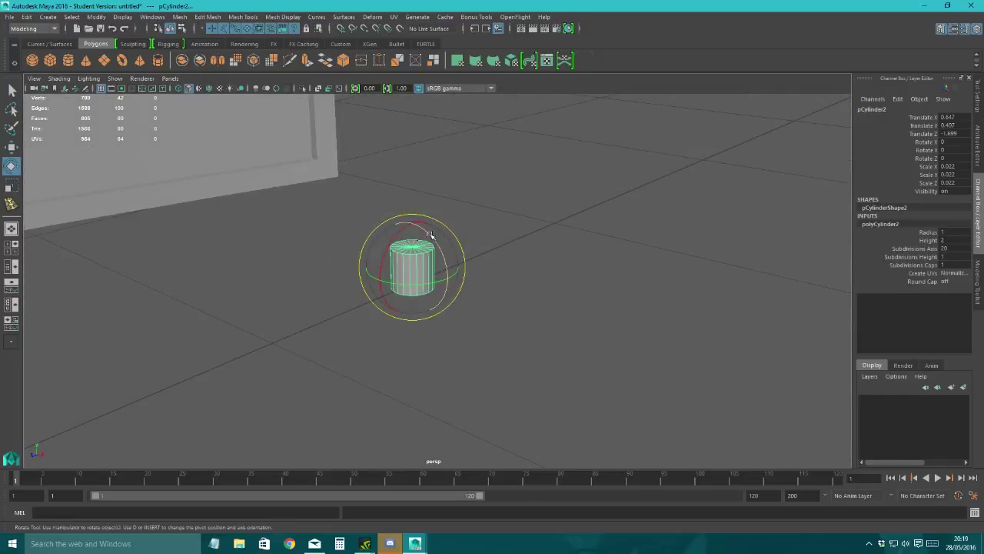
pyautogui.moveTo(431, 234); pyautogui.dragTo(377, 279)
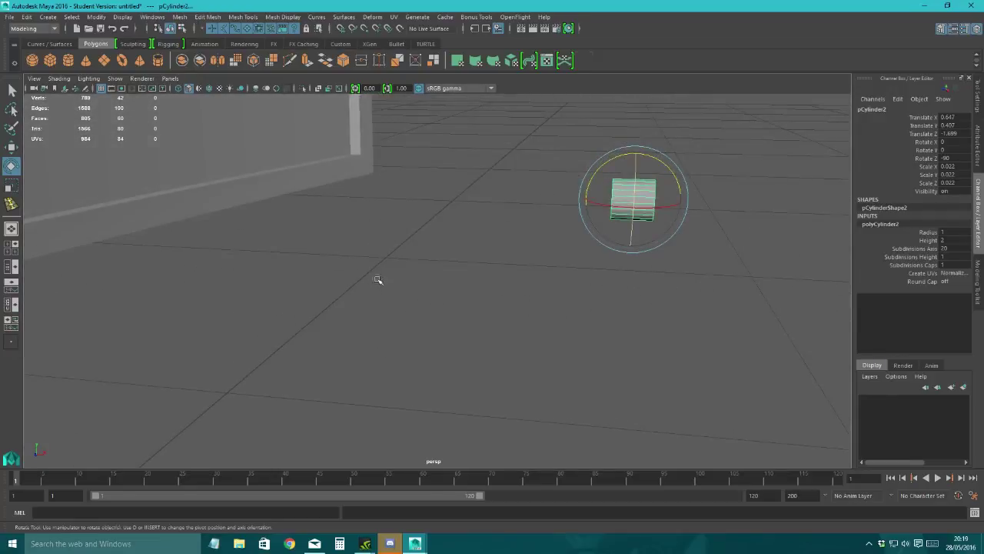
# Step: Move the cylinder back against the panel's lower frame to about X 0.294 and scale it uniformly to about 0.005
pyautogui.click(11, 147)
pyautogui.moveTo(673, 208); pyautogui.dragTo(285, 185)
pyautogui.press('r')
# Step: Set the cylinder's axis subdivisions to 10 and move it along the frame to about Z -1.882
pyautogui.click(11, 147)
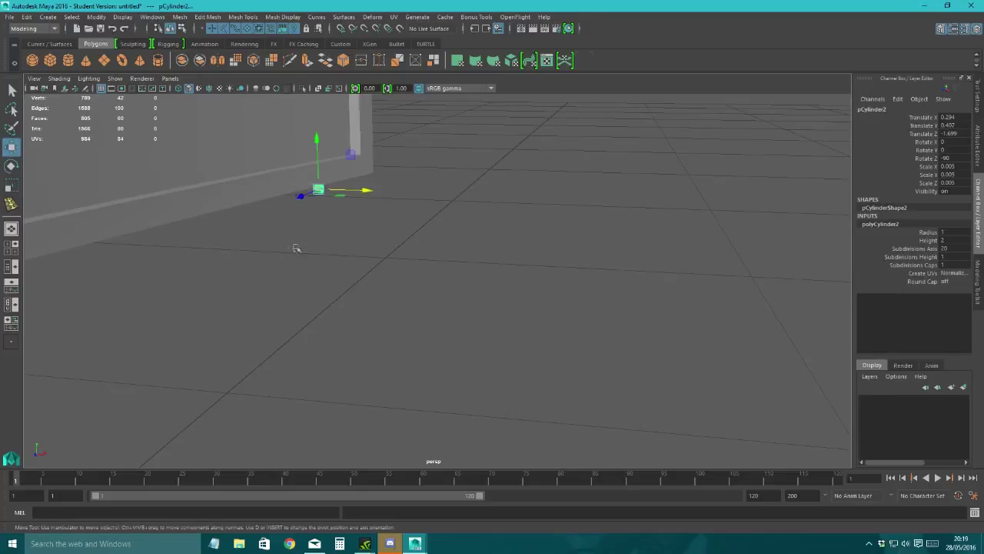
pyautogui.keyDown('alt'); pyautogui.moveTo(296, 248); pyautogui.dragTo(226, 257); pyautogui.keyUp('alt')
pyautogui.keyDown('alt'); pyautogui.moveTo(151, 213); pyautogui.dragTo(297, 253, button='middle'); pyautogui.keyUp('alt')
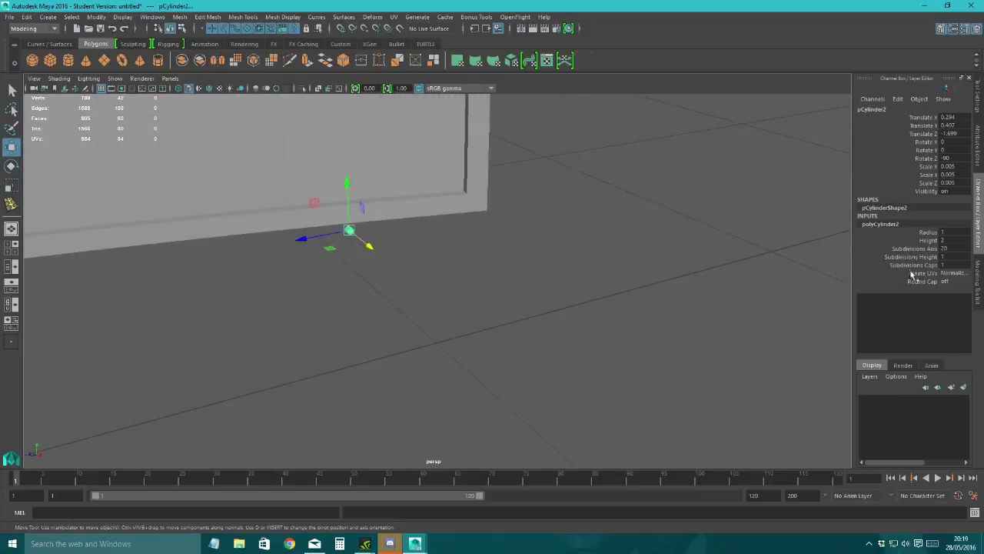
pyautogui.doubleClick(953, 249)
pyautogui.moveTo(304, 239); pyautogui.dragTo(510, 279)
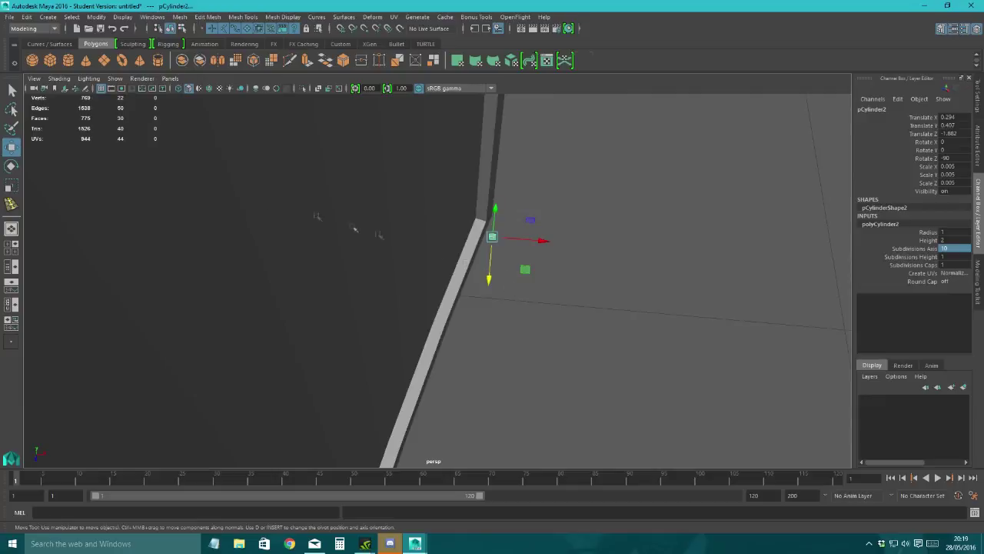
# Step: Rotate the small cylinder 15 degrees about X and move it into the panel's lower frame at about X 0.277
pyautogui.press('e')
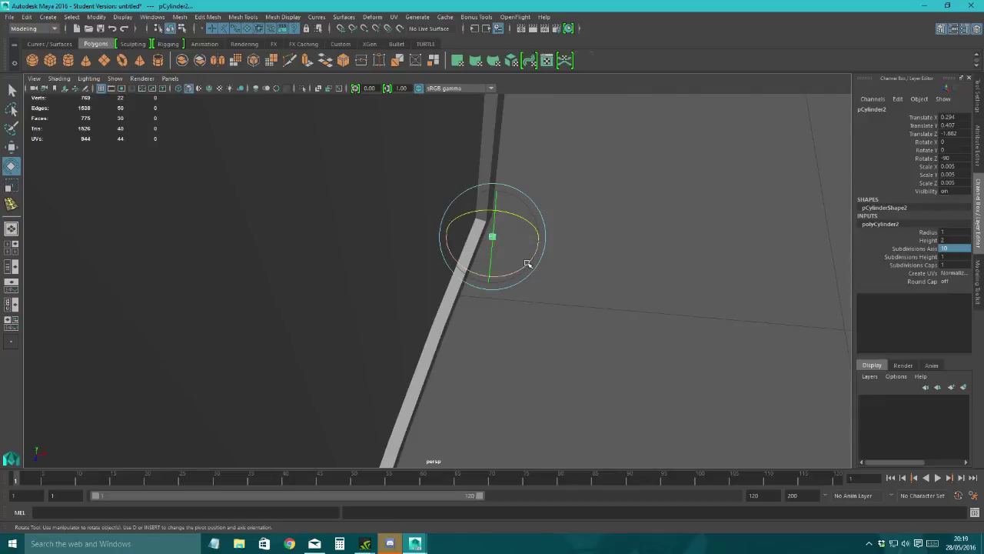
pyautogui.moveTo(527, 264); pyautogui.dragTo(431, 286)
pyautogui.click(10, 147)
pyautogui.click(523, 242)
pyautogui.scroll(4, 522, 243)
pyautogui.scroll(2, 521, 243)
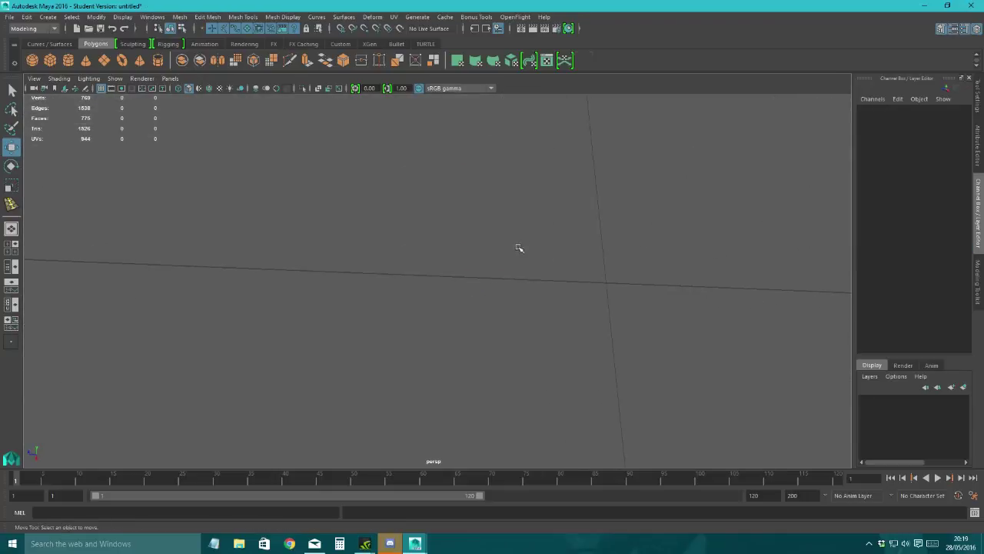
pyautogui.scroll(-3, 518, 247)
pyautogui.keyDown('alt'); pyautogui.moveTo(520, 245); pyautogui.dragTo(645, 187, button='right'); pyautogui.keyUp('alt')
pyautogui.keyDown('alt'); pyautogui.moveTo(545, 192); pyautogui.dragTo(538, 254, button='middle'); pyautogui.keyUp('alt')
pyautogui.click(410, 252)
pyautogui.moveTo(407, 289); pyautogui.dragTo(409, 285)
pyautogui.click(362, 299)
pyautogui.click(410, 256)
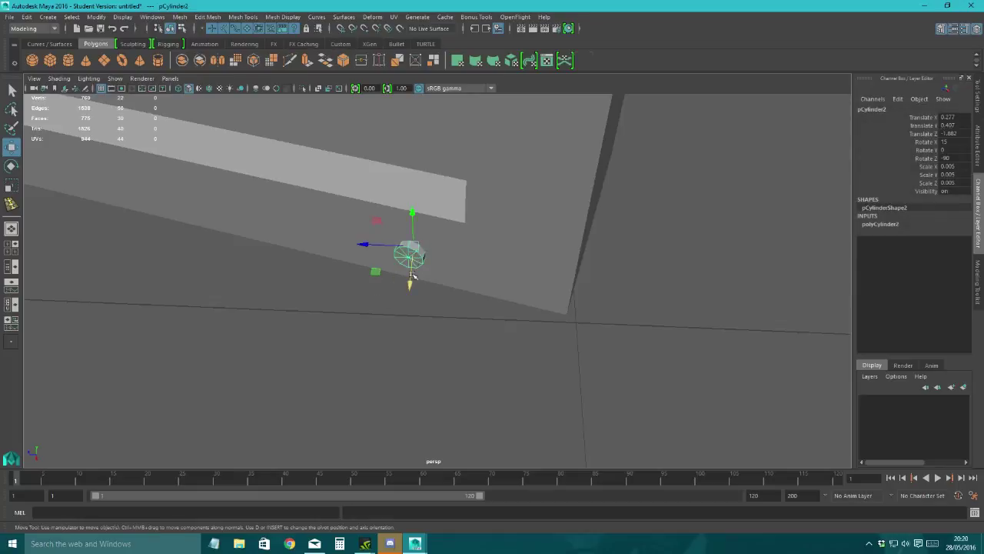
# Step: Smooth the mesh of the monitor's base and column with 1 division
pyautogui.press('f')
pyautogui.keyDown('alt'); pyautogui.moveTo(332, 322); pyautogui.dragTo(215, 303); pyautogui.keyUp('alt')
pyautogui.hotkey('ctrl', 'z')
pyautogui.keyDown('alt'); pyautogui.moveTo(404, 317); pyautogui.dragTo(485, 302, button='middle'); pyautogui.keyUp('alt')
pyautogui.keyDown('alt'); pyautogui.moveTo(485, 302); pyautogui.dragTo(356, 268, button='right'); pyautogui.keyUp('alt')
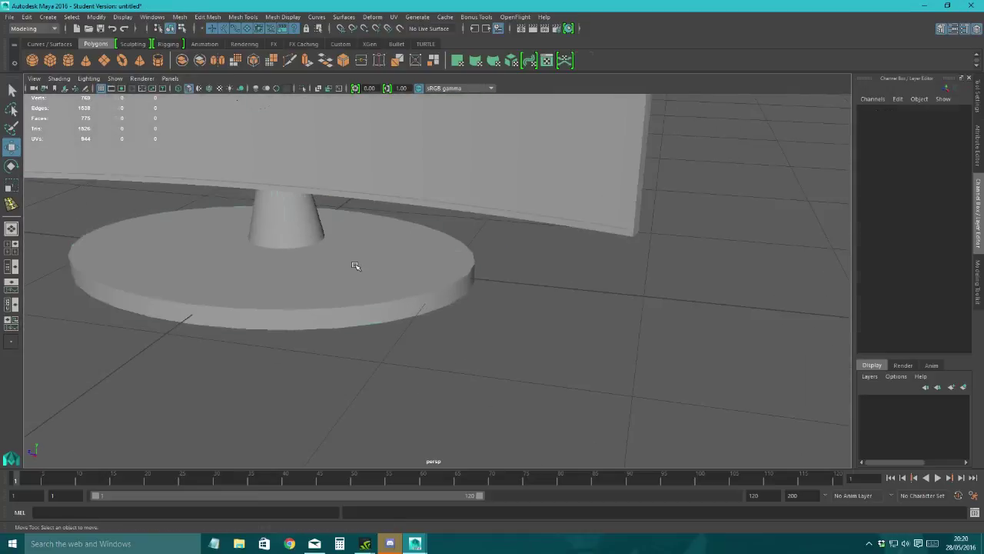
pyautogui.click(356, 269)
pyautogui.keyDown('alt'); pyautogui.moveTo(356, 268); pyautogui.dragTo(396, 339); pyautogui.keyUp('alt')
pyautogui.moveTo(394, 348); pyautogui.dragTo(370, 347)
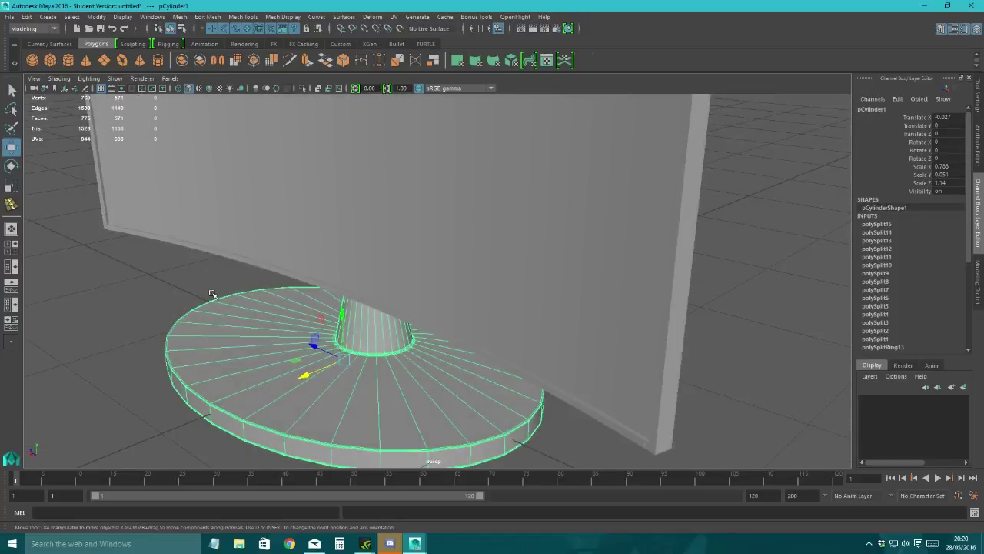
pyautogui.moveTo(220, 361); pyautogui.dragTo(261, 234, button='right')
pyautogui.click(181, 19)
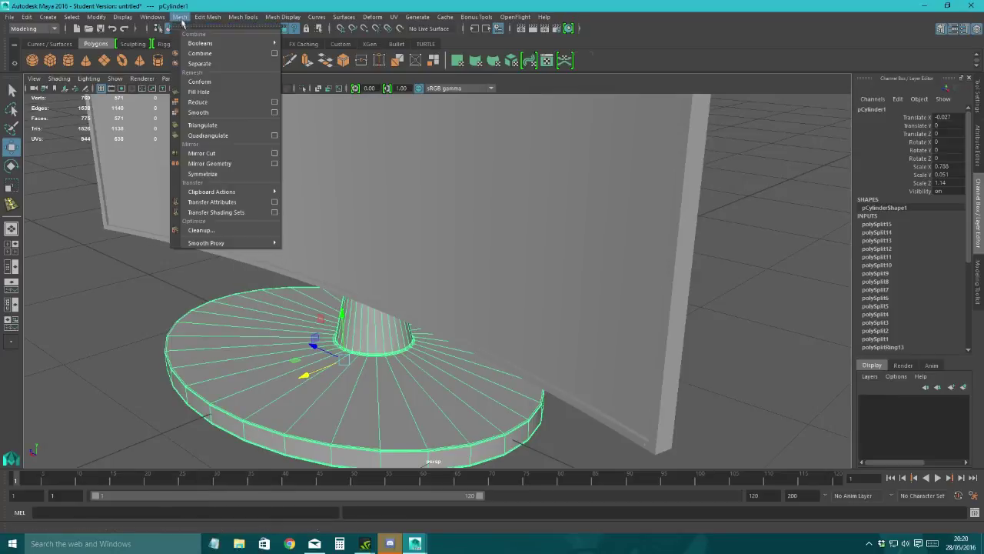
pyautogui.click(223, 112)
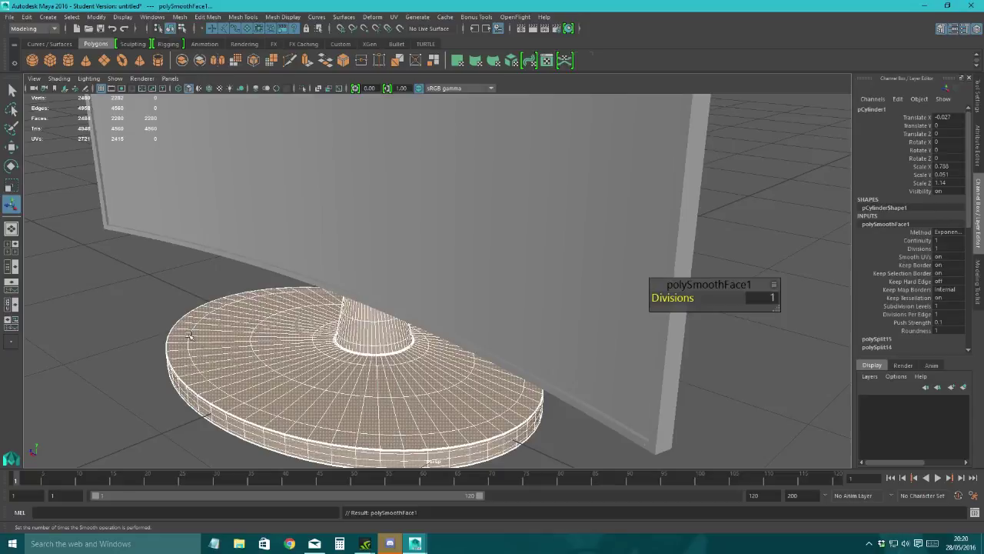
pyautogui.click(126, 313)
pyautogui.click(264, 356)
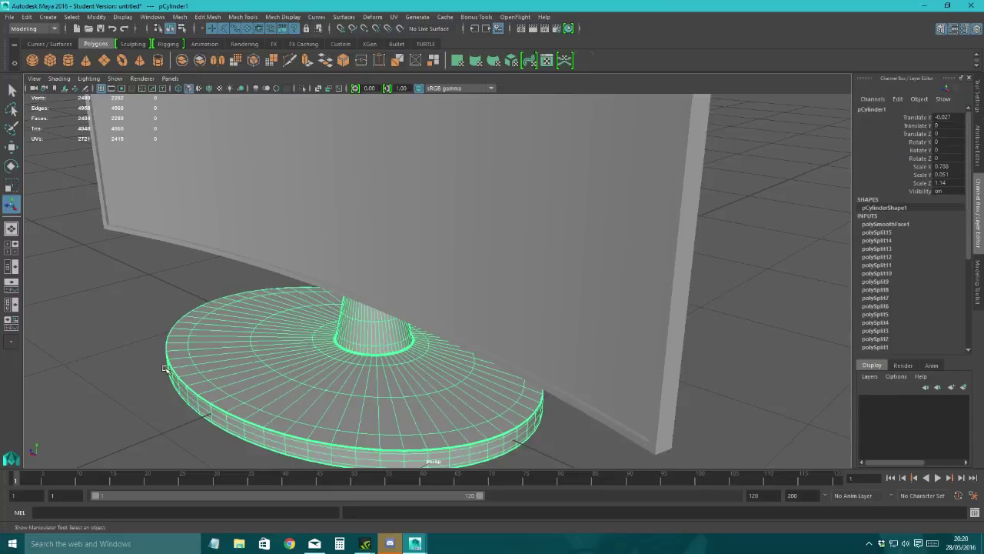
pyautogui.click(123, 301)
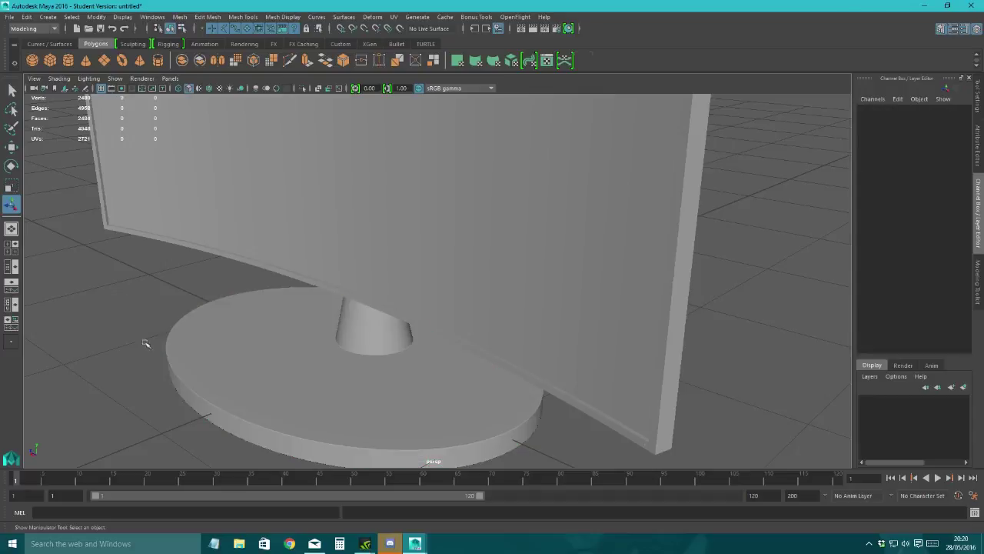
# Step: Examine the stand, the curved panel and the small corner button from several angles, selecting them to compare their meshes
pyautogui.keyDown('alt'); pyautogui.moveTo(151, 336); pyautogui.dragTo(266, 323); pyautogui.keyUp('alt')
pyautogui.click(274, 281)
pyautogui.keyDown('alt'); pyautogui.moveTo(277, 281); pyautogui.dragTo(568, 406); pyautogui.keyUp('alt')
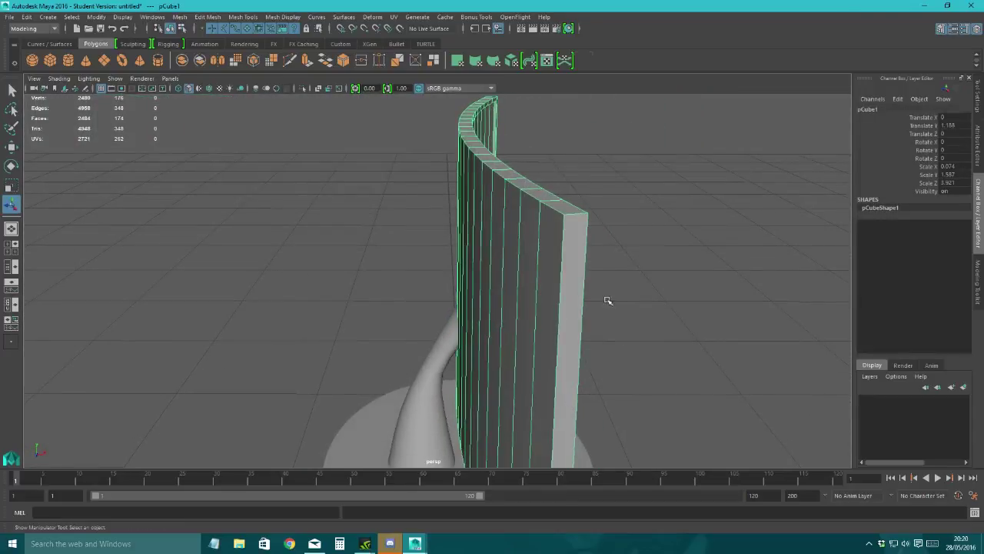
pyautogui.click(608, 301)
pyautogui.keyDown('alt'); pyautogui.moveTo(666, 326); pyautogui.dragTo(494, 320); pyautogui.keyUp('alt')
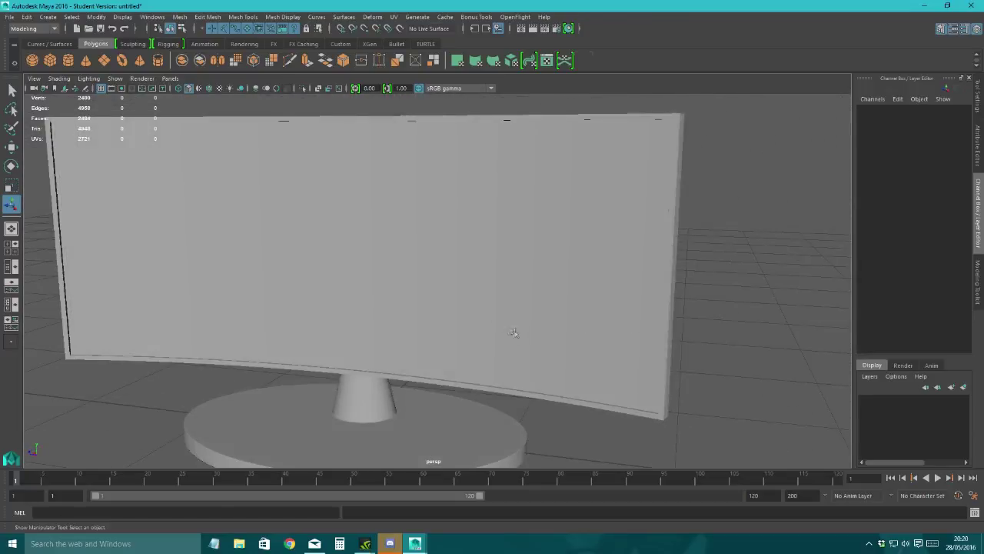
pyautogui.click(358, 433)
pyautogui.keyDown('alt'); pyautogui.moveTo(413, 422); pyautogui.dragTo(412, 375); pyautogui.keyUp('alt')
pyautogui.keyDown('shift'); pyautogui.click(468, 280); pyautogui.keyUp('shift')
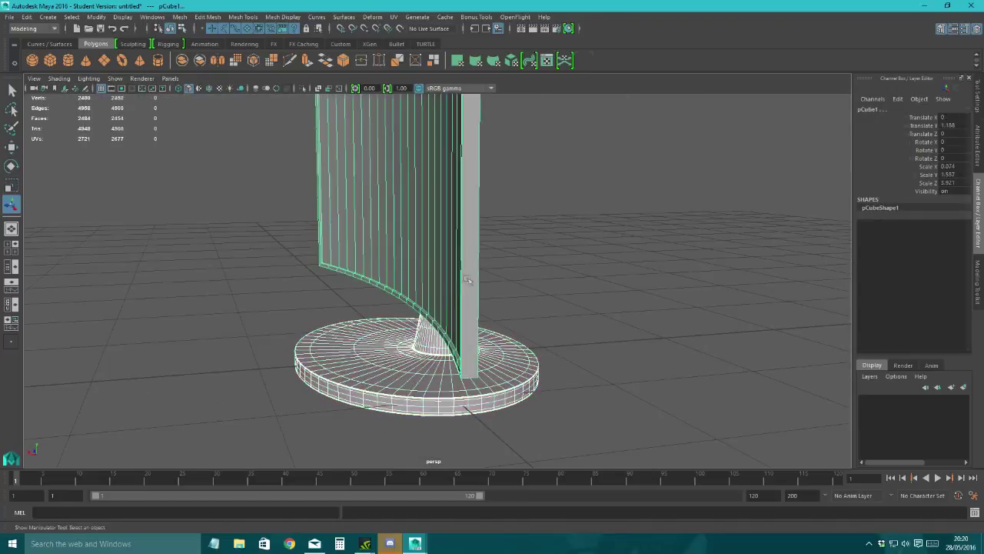
pyautogui.keyDown('alt'); pyautogui.moveTo(435, 340); pyautogui.dragTo(632, 363); pyautogui.keyUp('alt')
pyautogui.keyDown('alt'); pyautogui.moveTo(682, 365); pyautogui.dragTo(603, 357, button='middle'); pyautogui.keyUp('alt')
pyautogui.scroll(3, 603, 358)
pyautogui.click(685, 405)
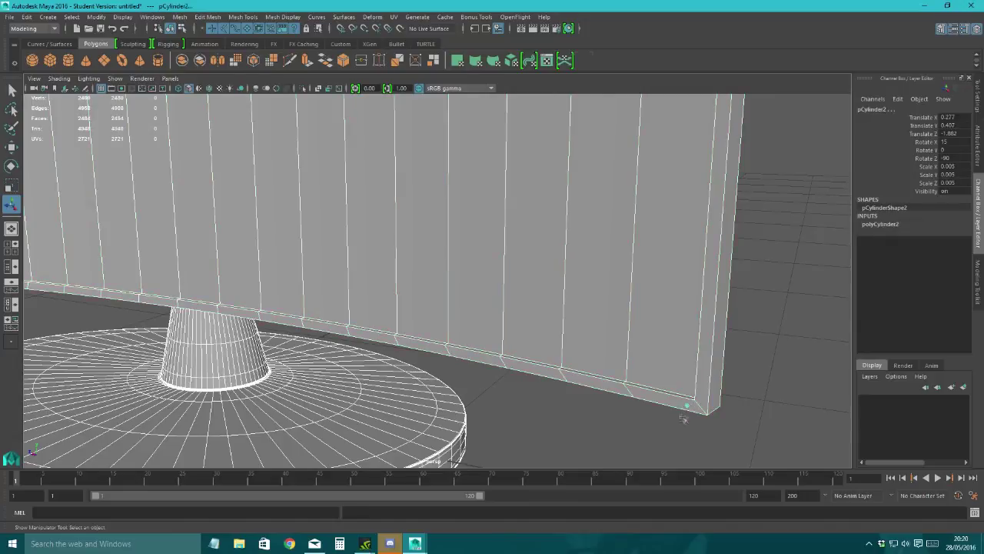
pyautogui.moveTo(588, 418)
pyautogui.keyDown('alt'); pyautogui.mouseDown()
pyautogui.moveTo(547, 415)
pyautogui.moveTo(575, 415)
pyautogui.mouseUp(); pyautogui.keyUp('alt')
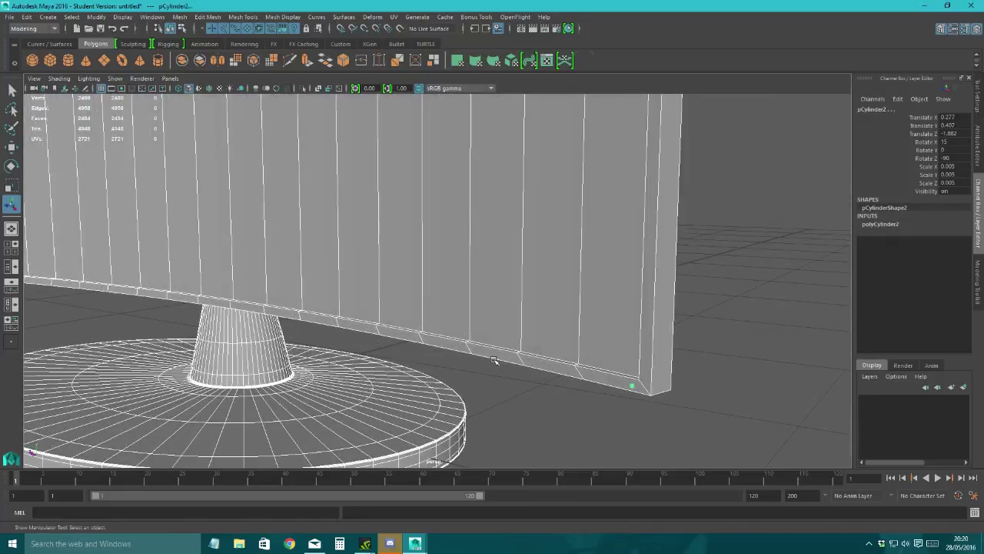
pyautogui.click(732, 331)
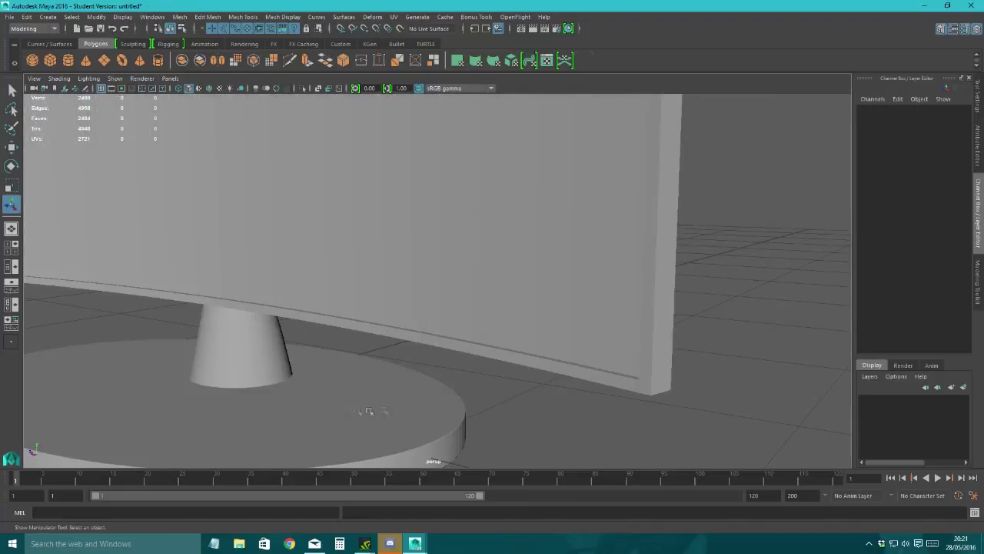
# Step: Assign a new Blinn material to the stand
pyautogui.click(321, 402)
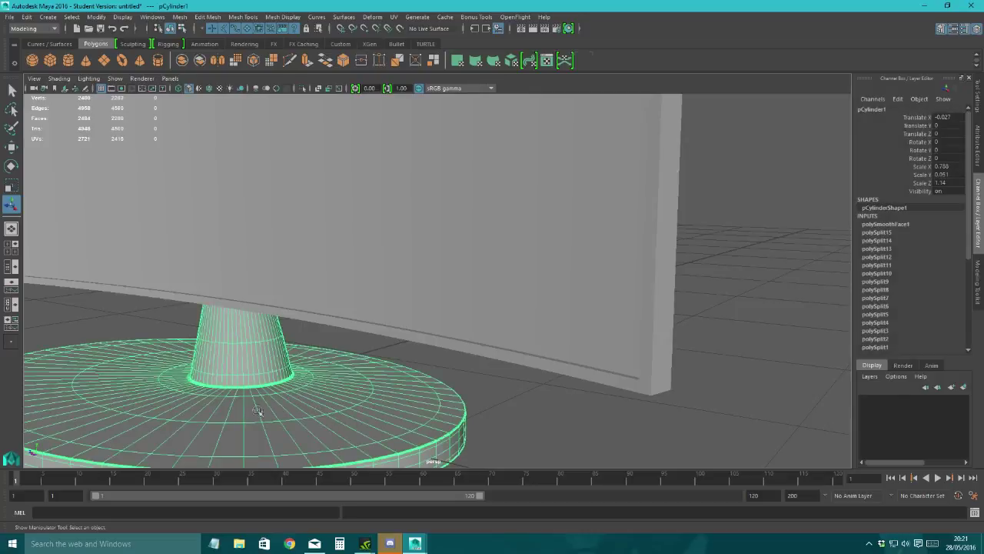
pyautogui.press('f')
pyautogui.keyDown('alt'); pyautogui.moveTo(370, 401); pyautogui.dragTo(435, 402, button='middle'); pyautogui.keyUp('alt')
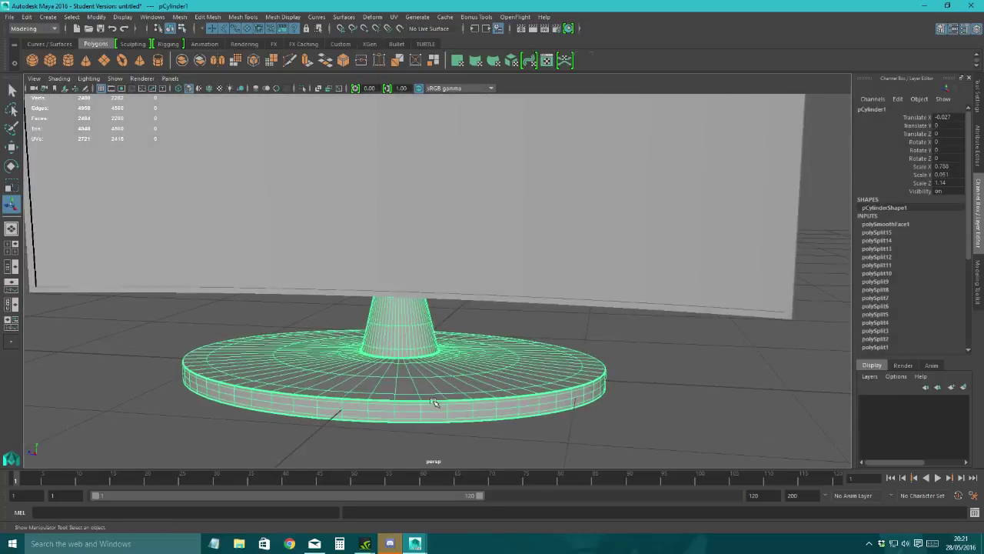
pyautogui.scroll(-1, 409, 402)
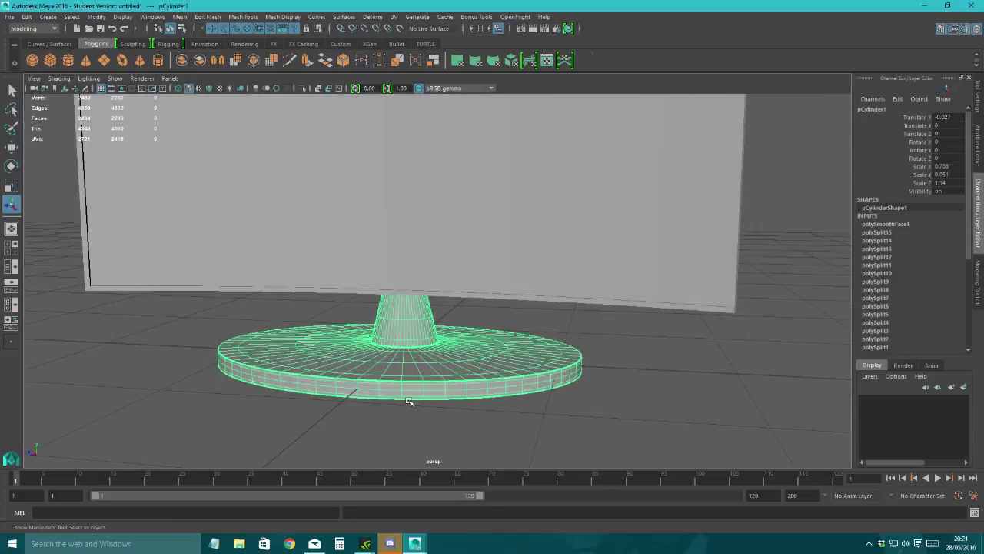
pyautogui.rightClick(399, 353)
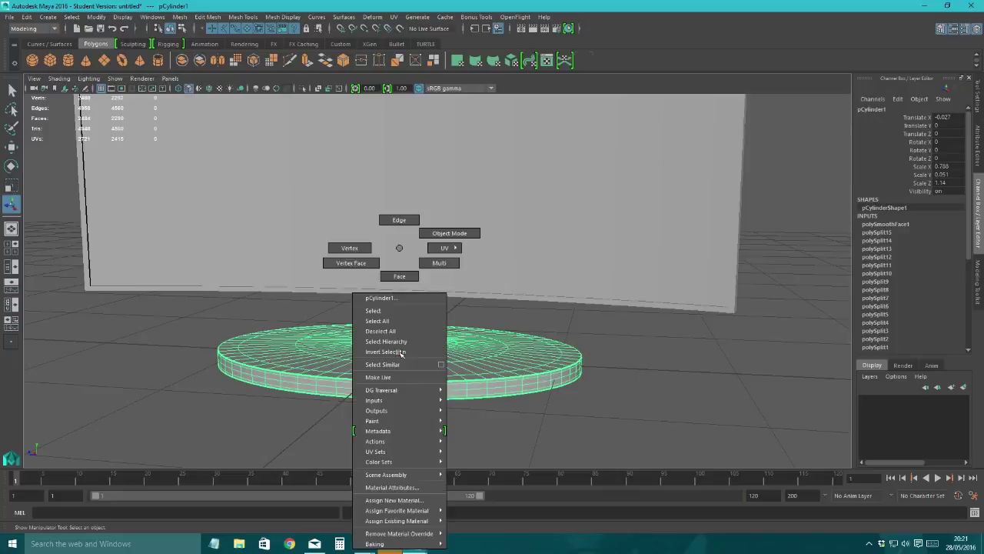
pyautogui.click(394, 500)
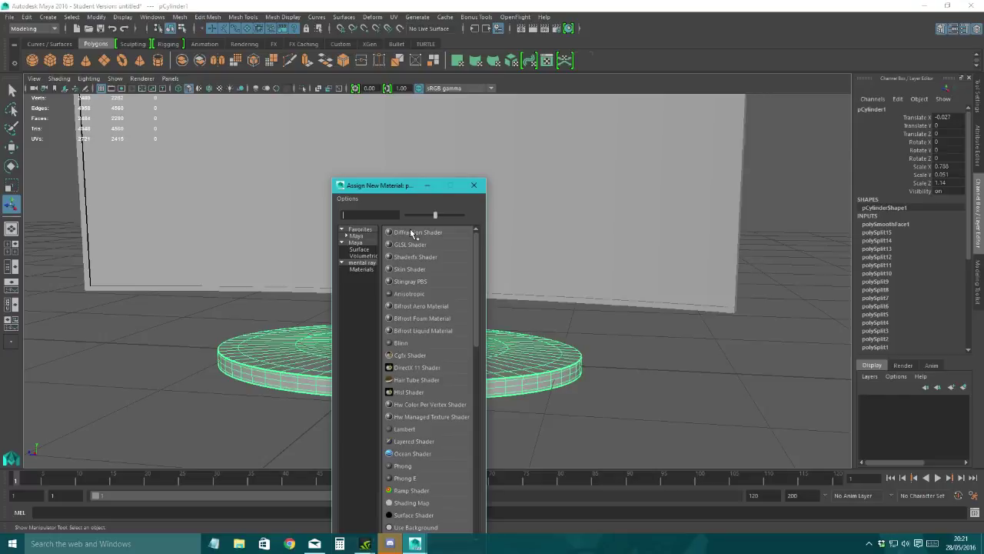
pyautogui.click(411, 347)
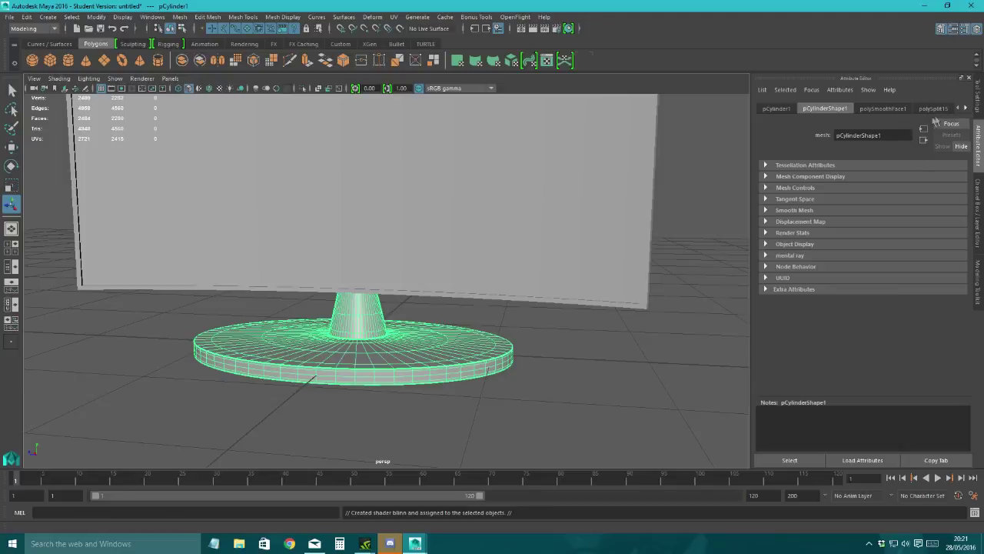
# Step: Delete the stand's construction history
pyautogui.click(965, 110)
pyautogui.click(966, 110)
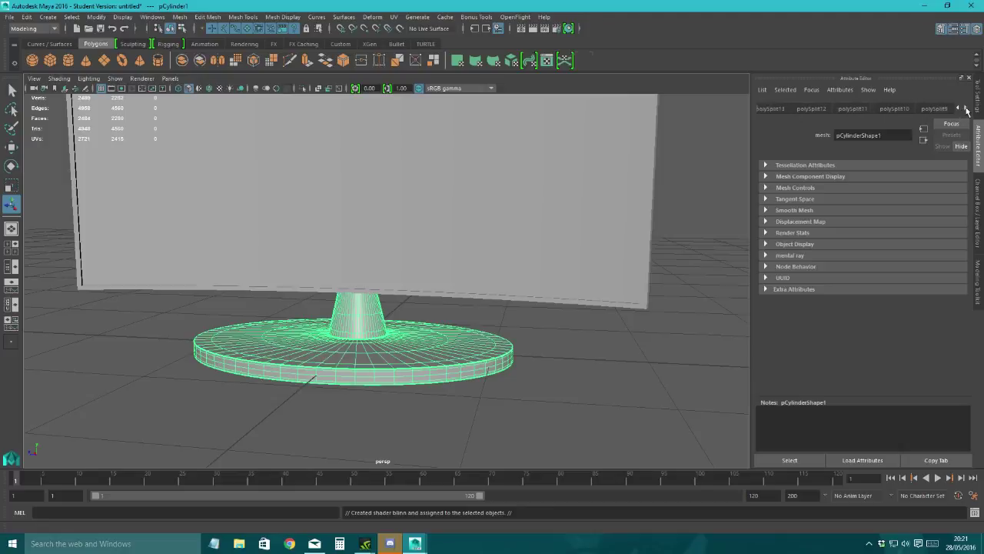
pyautogui.click(967, 111)
pyautogui.click(967, 110)
pyautogui.rightClick(344, 333)
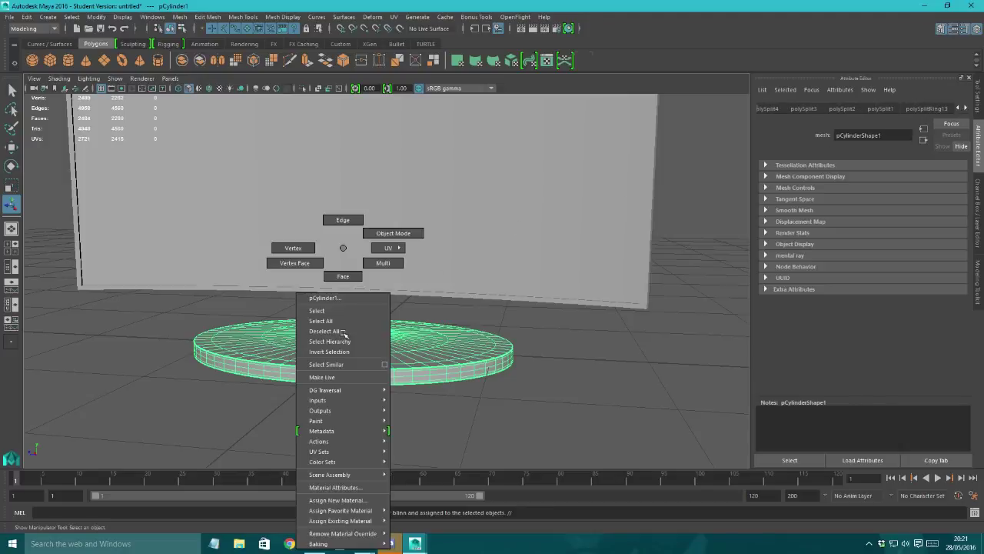
pyautogui.moveTo(344, 333); pyautogui.dragTo(396, 231, button='right')
pyautogui.click(340, 343)
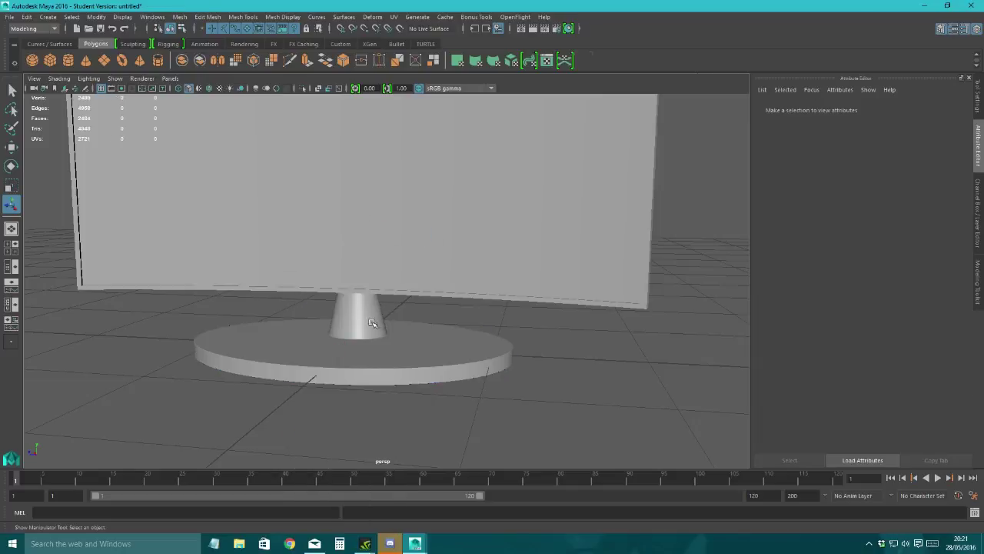
pyautogui.click(361, 341)
pyautogui.click(26, 16)
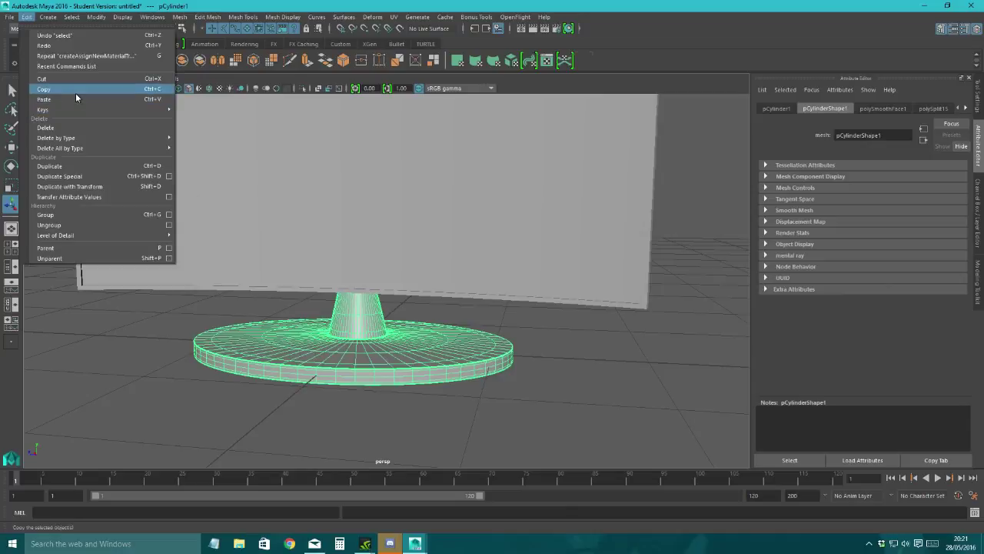
pyautogui.moveTo(70, 138)
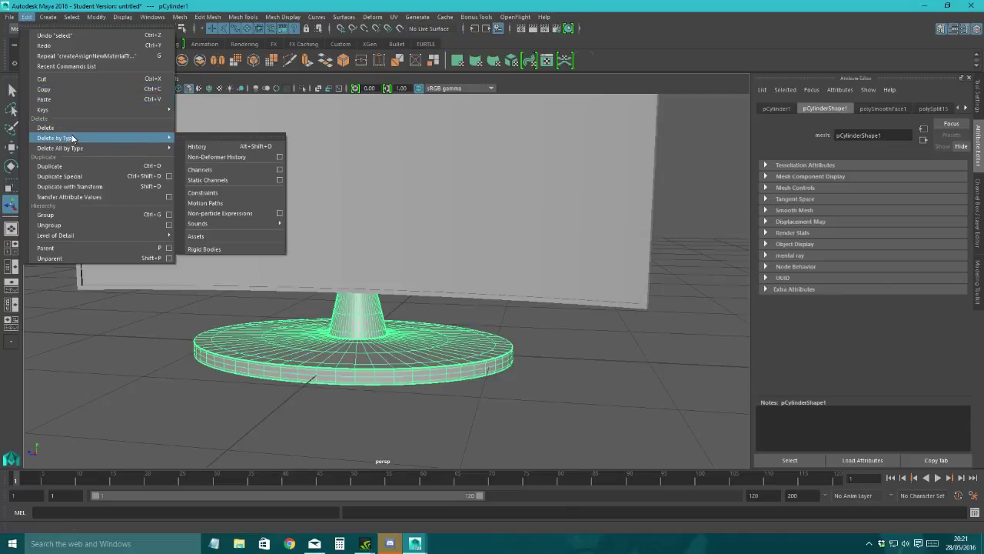
pyautogui.click(218, 150)
# Step: Rename the stand's material to Blinn_Stand
pyautogui.click(867, 108)
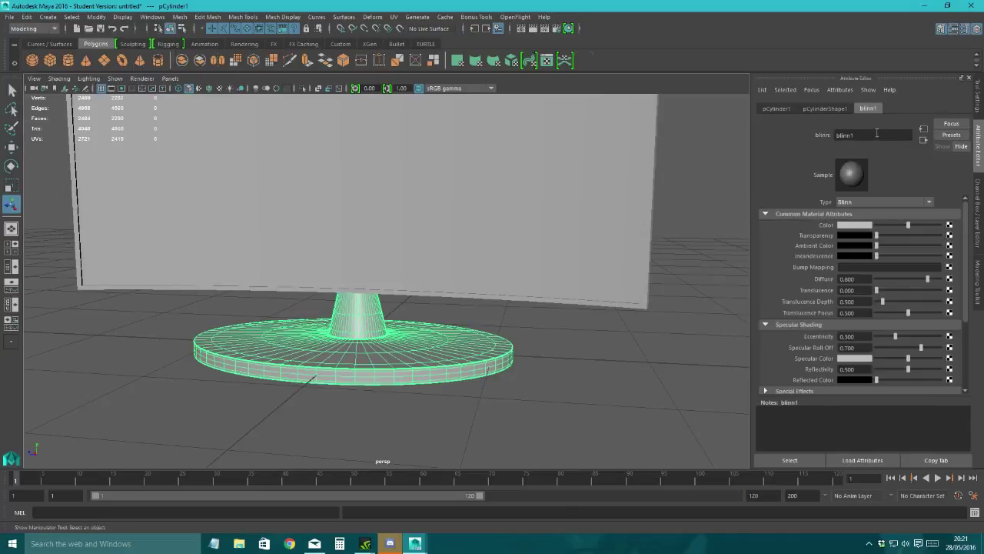
pyautogui.write('Blinn_Stand')
pyautogui.press('Return')
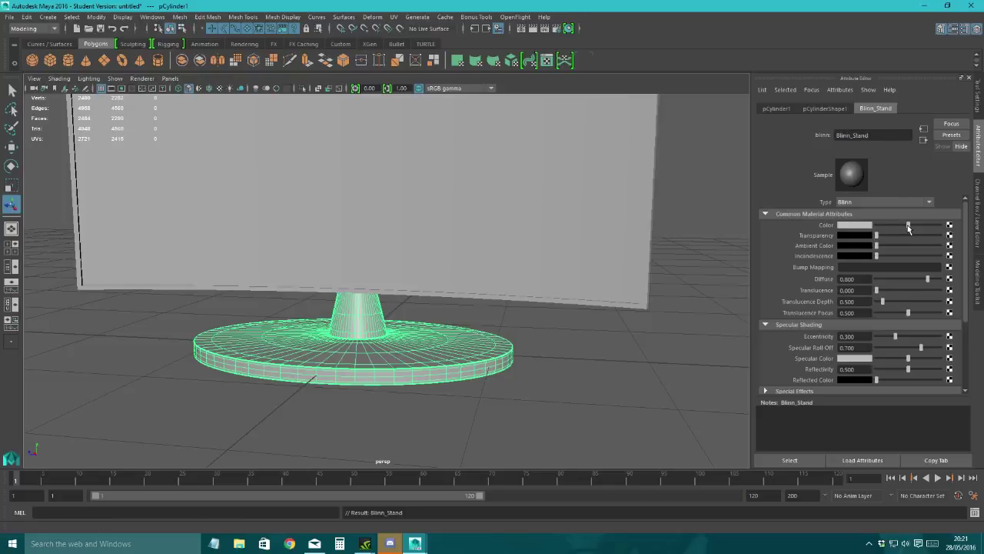
# Step: Set the color of the Blinn_Stand material to white
pyautogui.moveTo(908, 226); pyautogui.dragTo(938, 226)
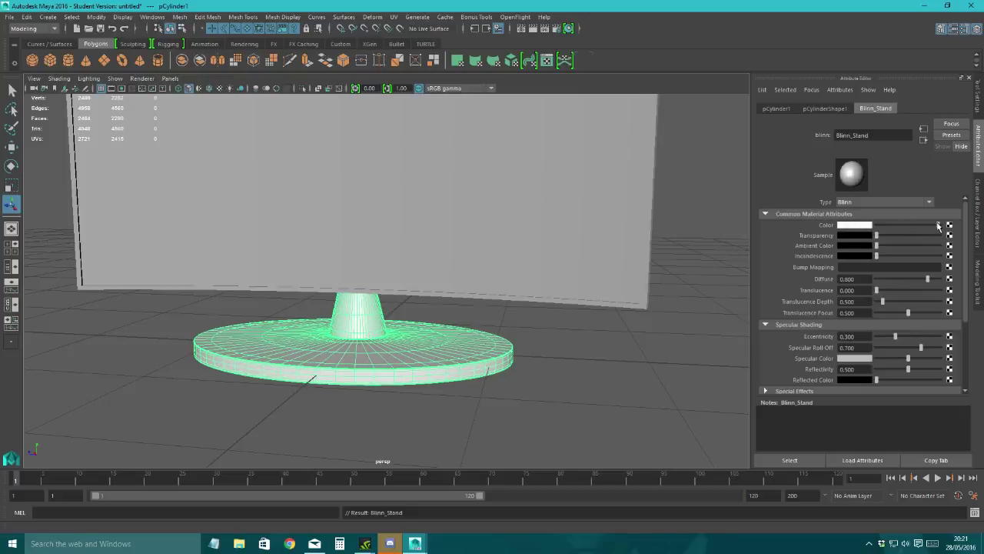
pyautogui.click(595, 352)
pyautogui.keyDown('alt'); pyautogui.moveTo(595, 352); pyautogui.dragTo(555, 373); pyautogui.keyUp('alt')
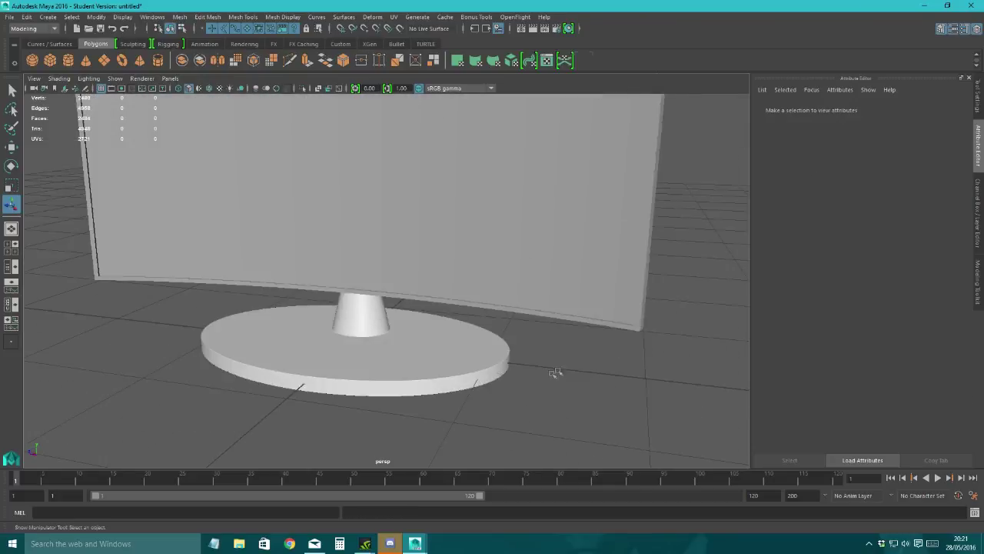
pyautogui.keyDown('alt'); pyautogui.moveTo(550, 319); pyautogui.dragTo(482, 334); pyautogui.keyUp('alt')
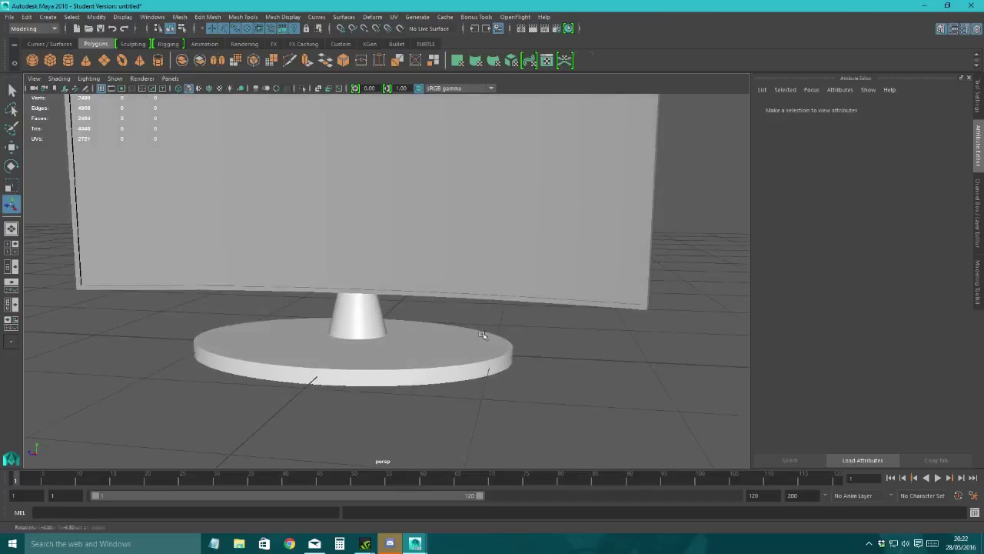
# Step: Select the loop of narrow frame faces around the front of the curved panel
pyautogui.click(640, 309)
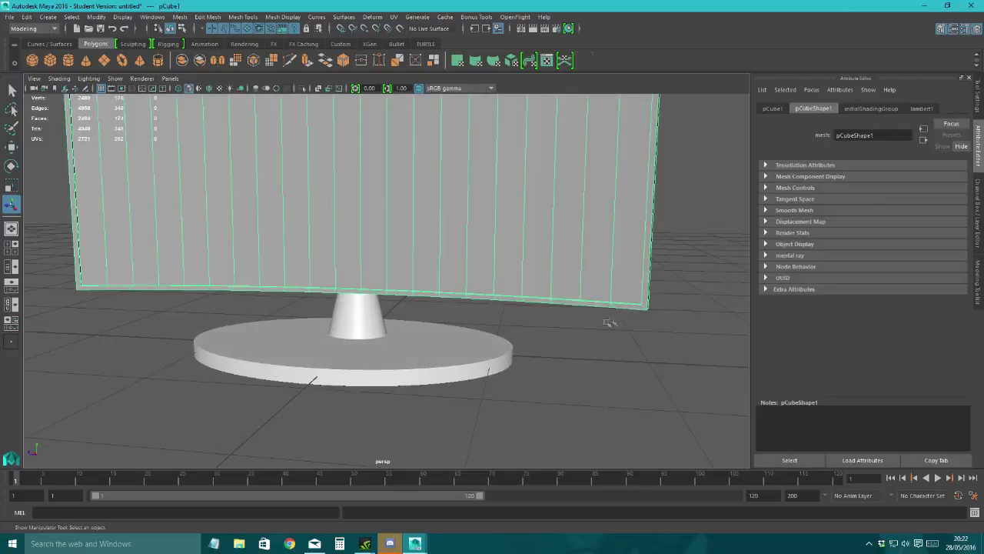
pyautogui.keyDown('alt'); pyautogui.moveTo(587, 273); pyautogui.dragTo(538, 257, button='middle'); pyautogui.keyUp('alt')
pyautogui.moveTo(558, 224); pyautogui.dragTo(558, 252, button='right')
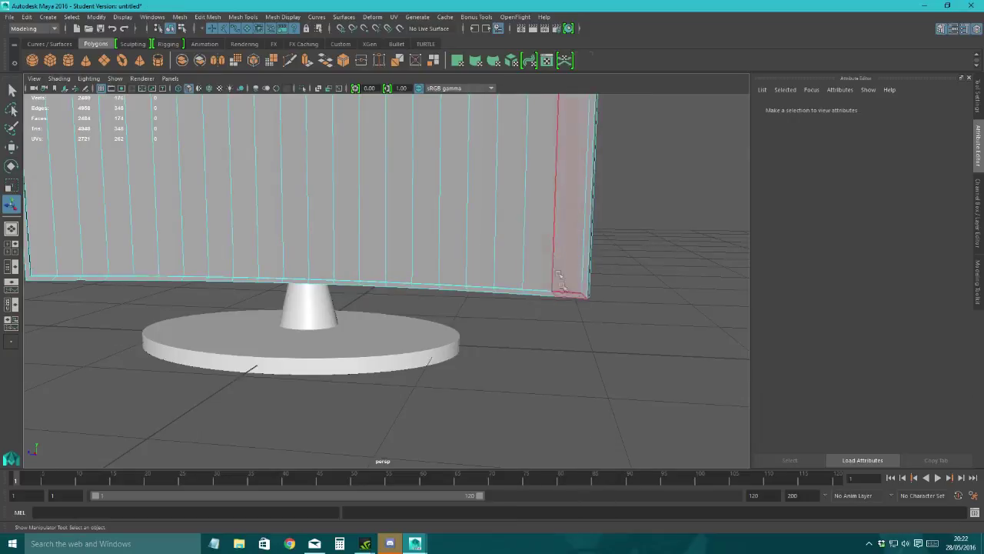
pyautogui.rightClick(544, 234)
pyautogui.click(543, 293)
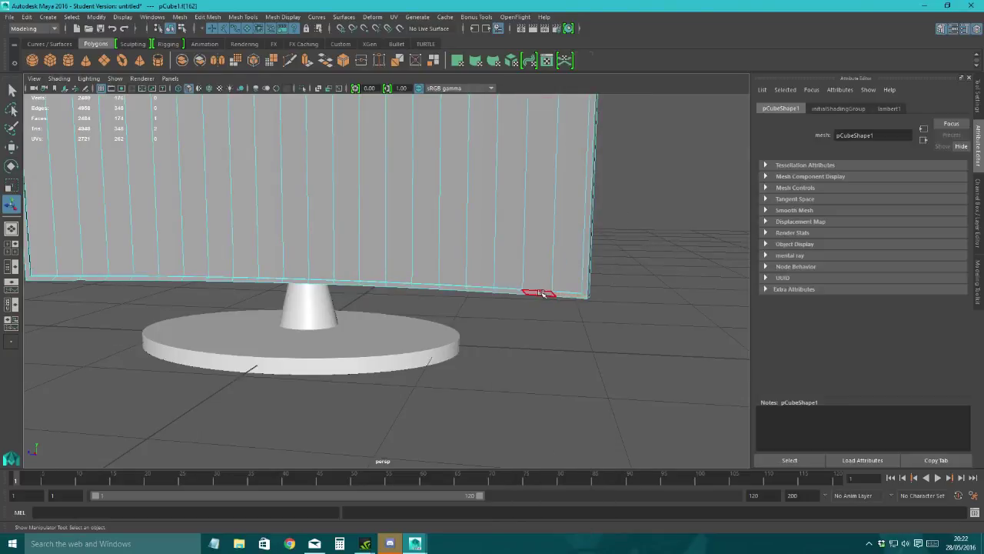
pyautogui.doubleClick(541, 290)
pyautogui.keyDown('alt'); pyautogui.moveTo(540, 291); pyautogui.dragTo(567, 331); pyautogui.keyUp('alt')
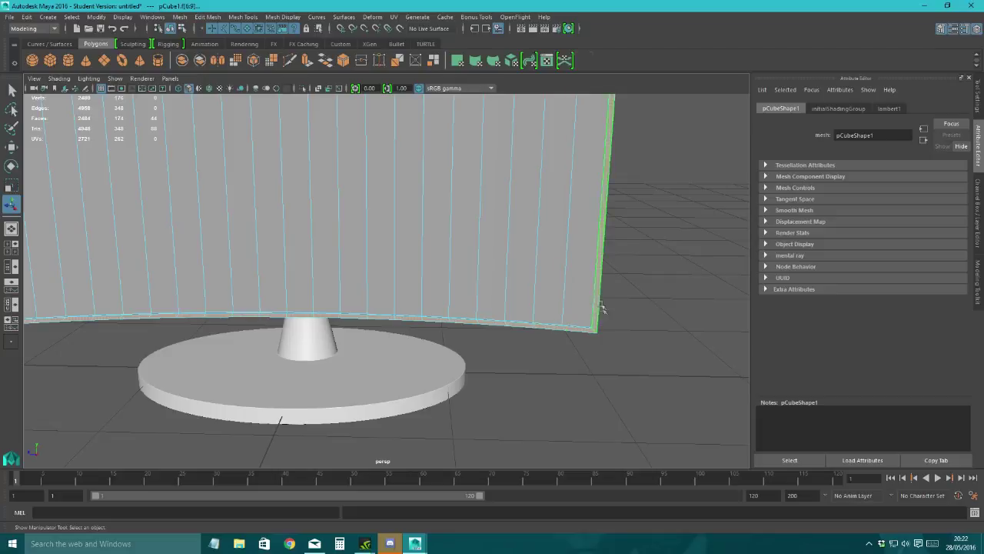
# Step: Add the loop of outer side faces around the curved panel's rim to the face selection
pyautogui.keyDown('alt'); pyautogui.moveTo(274, 318); pyautogui.dragTo(458, 318, button='middle'); pyautogui.keyUp('alt')
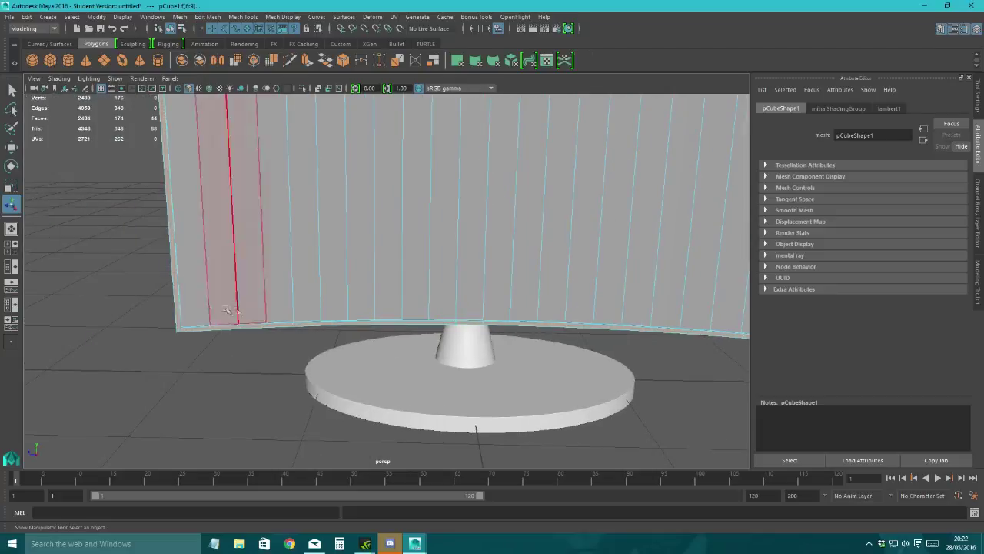
pyautogui.keyDown('alt'); pyautogui.moveTo(169, 189); pyautogui.dragTo(151, 271, button='middle'); pyautogui.keyUp('alt')
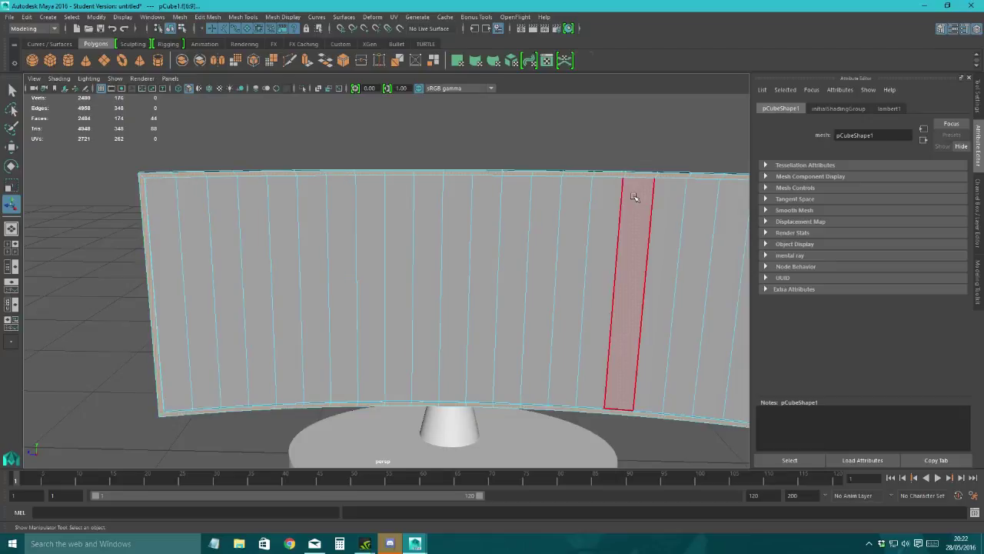
pyautogui.keyDown('alt'); pyautogui.moveTo(637, 198); pyautogui.dragTo(479, 304); pyautogui.keyUp('alt')
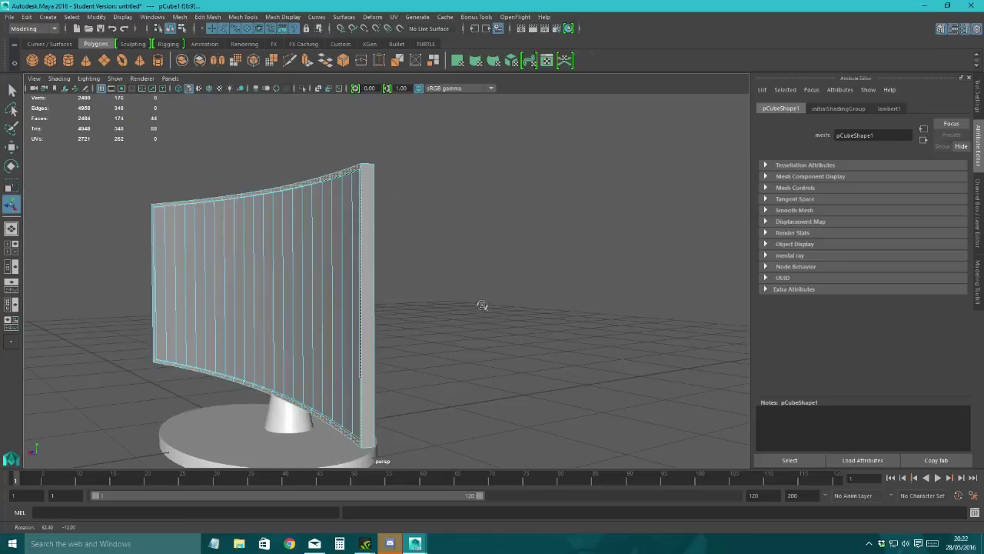
pyautogui.keyDown('shift'); pyautogui.click(367, 286); pyautogui.keyUp('shift')
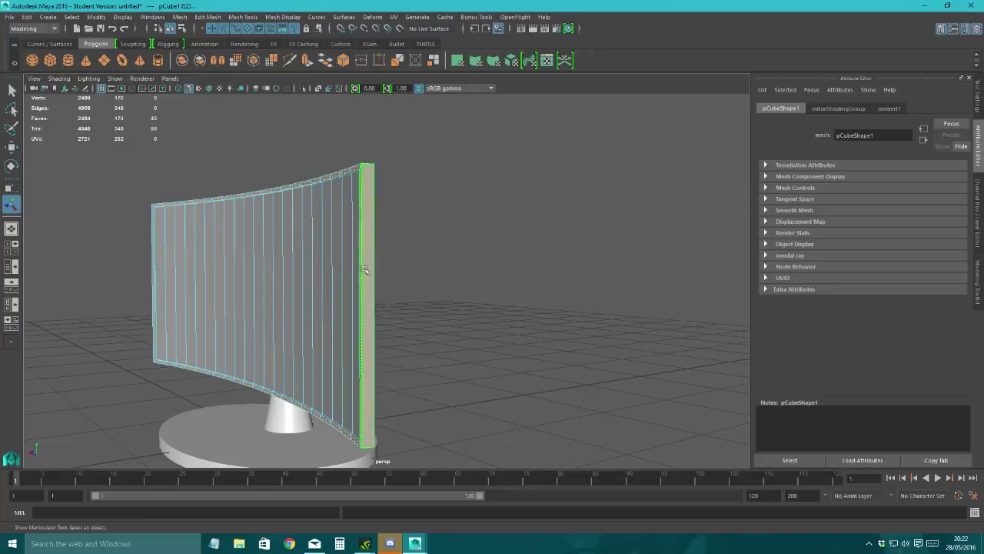
pyautogui.keyDown('alt'); pyautogui.moveTo(364, 270); pyautogui.dragTo(289, 295); pyautogui.keyUp('alt')
pyautogui.keyDown('shift'); pyautogui.click(353, 312); pyautogui.keyUp('shift')
# Step: Add all the vertical strip faces on the back of the curved panel to the selection
pyautogui.keyDown('shift'); pyautogui.click(266, 289); pyautogui.keyUp('shift')
pyautogui.keyDown('shift'); pyautogui.click(281, 286); pyautogui.keyUp('shift')
pyautogui.keyDown('shift'); pyautogui.click(297, 276); pyautogui.keyUp('shift')
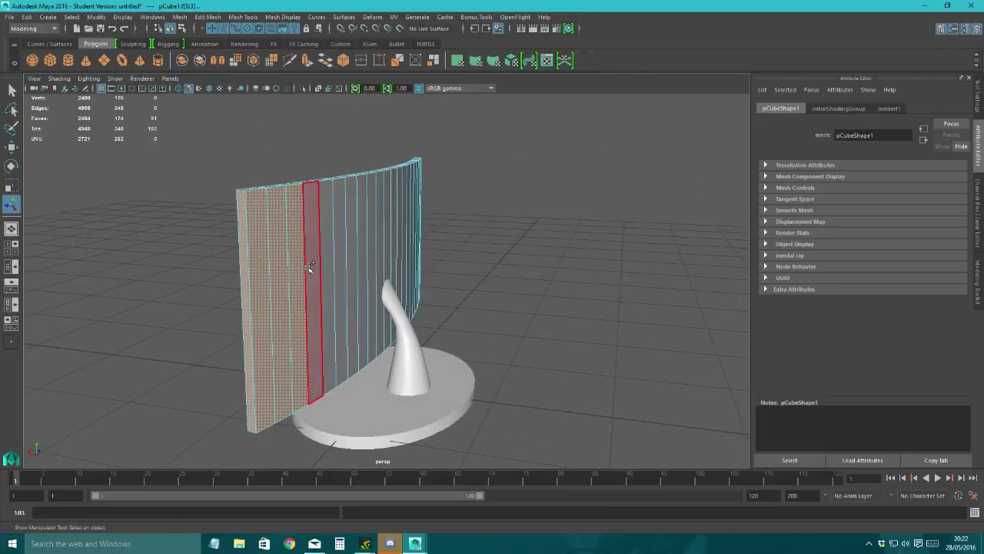
pyautogui.keyDown('shift'); pyautogui.click(311, 267); pyautogui.keyUp('shift')
pyautogui.keyDown('shift'); pyautogui.moveTo(325, 262); pyautogui.dragTo(411, 229); pyautogui.keyUp('shift')
pyautogui.keyDown('alt'); pyautogui.moveTo(477, 235); pyautogui.dragTo(404, 255); pyautogui.keyUp('alt')
pyautogui.keyDown('alt'); pyautogui.moveTo(589, 245); pyautogui.dragTo(412, 266, button='middle'); pyautogui.keyUp('alt')
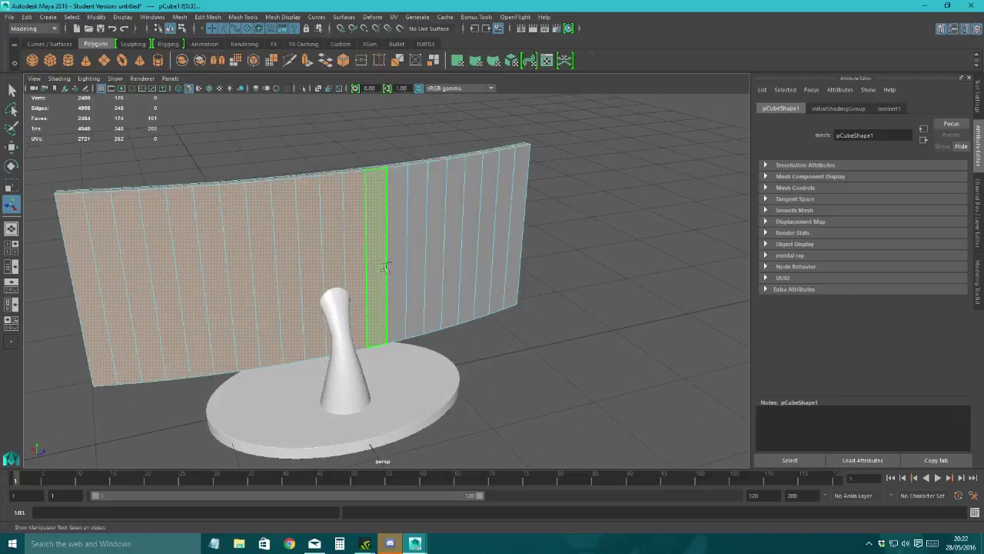
pyautogui.keyDown('shift'); pyautogui.click(396, 262); pyautogui.keyUp('shift')
pyautogui.moveTo(419, 253)
pyautogui.keyDown('shift'); pyautogui.mouseDown()
pyautogui.moveTo(523, 225)
pyautogui.moveTo(305, 271)
pyautogui.moveTo(491, 311)
pyautogui.moveTo(424, 286)
pyautogui.moveTo(387, 286)
pyautogui.moveTo(445, 288)
pyautogui.mouseUp(); pyautogui.keyUp('shift')
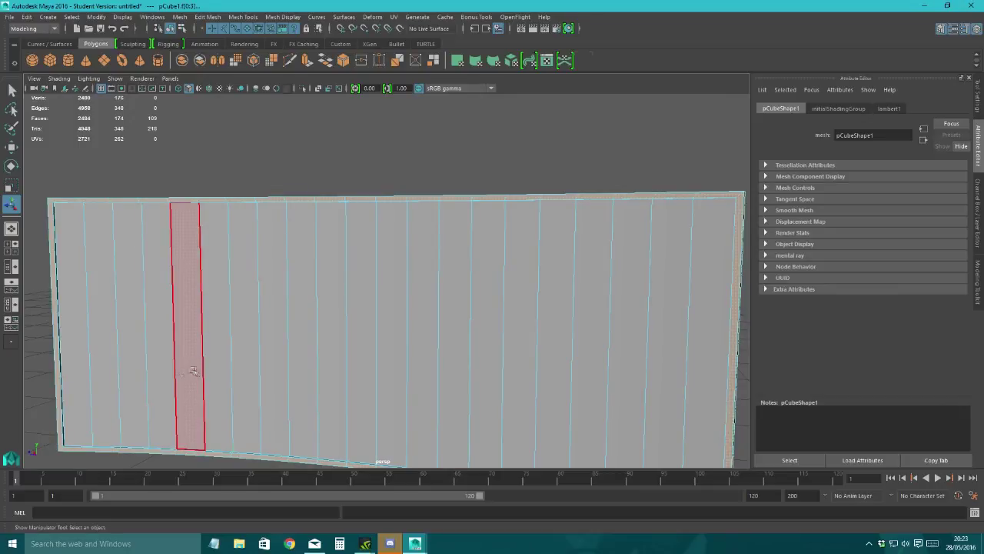
# Step: Add the loop of narrow inner lip faces around the recessed screen to the selection
pyautogui.keyDown('alt'); pyautogui.moveTo(103, 384); pyautogui.dragTo(130, 309); pyautogui.keyUp('alt')
pyautogui.scroll(5, 136, 312)
pyautogui.keyDown('alt'); pyautogui.moveTo(137, 312); pyautogui.dragTo(527, 235, button='middle'); pyautogui.keyUp('alt')
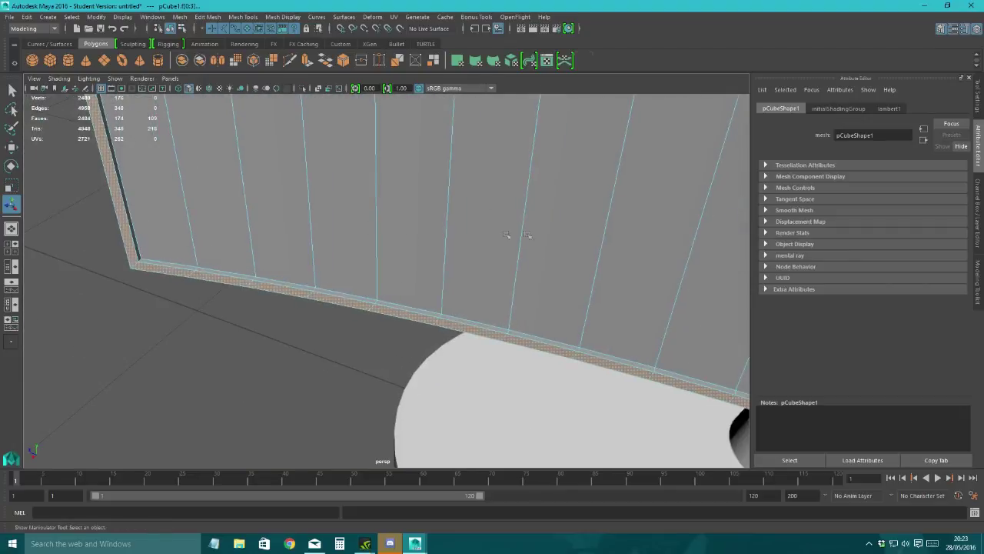
pyautogui.keyDown('shift'); pyautogui.click(180, 266); pyautogui.keyUp('shift')
pyautogui.keyDown('shift'); pyautogui.doubleClick(230, 273); pyautogui.keyUp('shift')
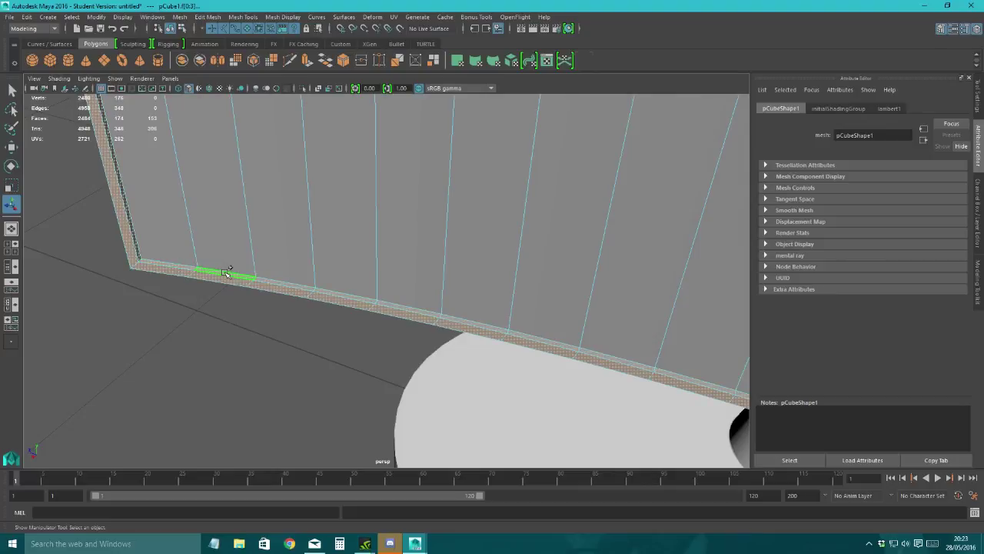
pyautogui.keyDown('alt'); pyautogui.moveTo(401, 272); pyautogui.dragTo(146, 273, button='middle'); pyautogui.keyUp('alt')
pyautogui.scroll(-6, 145, 270)
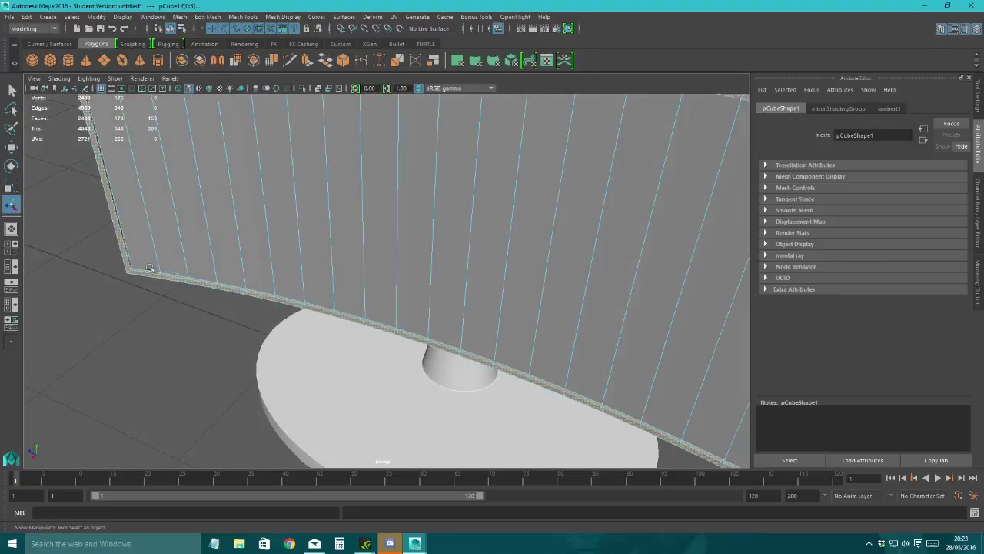
pyautogui.keyDown('alt'); pyautogui.moveTo(320, 267); pyautogui.dragTo(226, 267, button='middle'); pyautogui.keyUp('alt')
pyautogui.keyDown('alt'); pyautogui.moveTo(226, 267); pyautogui.dragTo(356, 268); pyautogui.keyUp('alt')
# Step: Assign the existing Blinn_Stand material to the selected frame, side and back faces
pyautogui.moveTo(539, 204); pyautogui.dragTo(548, 456, button='right')
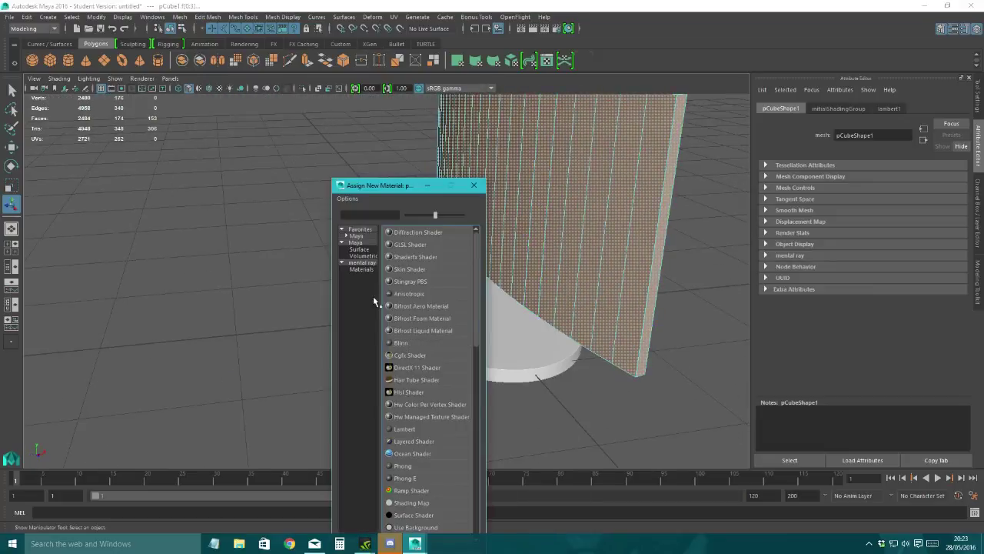
pyautogui.click(473, 185)
pyautogui.moveTo(611, 217); pyautogui.dragTo(632, 489, button='right')
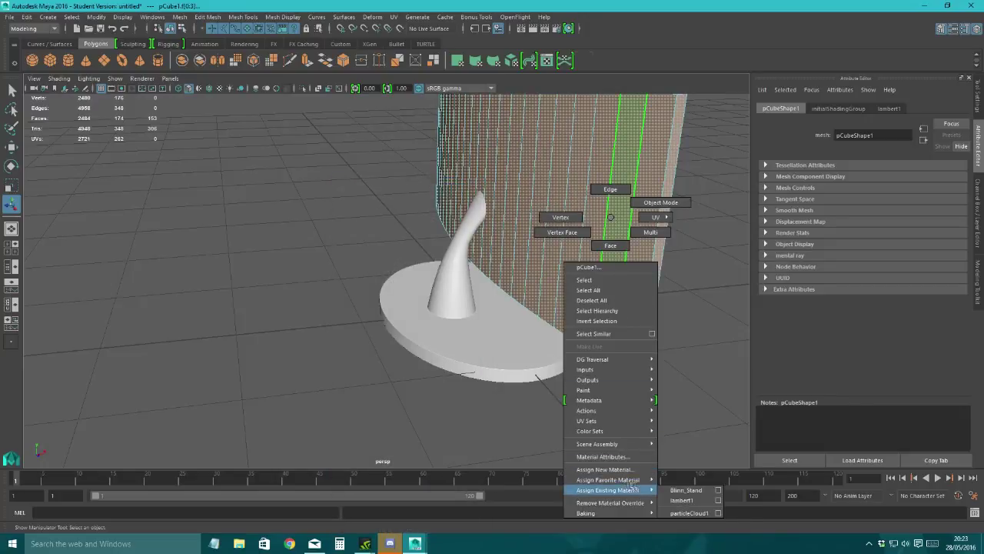
pyautogui.click(687, 491)
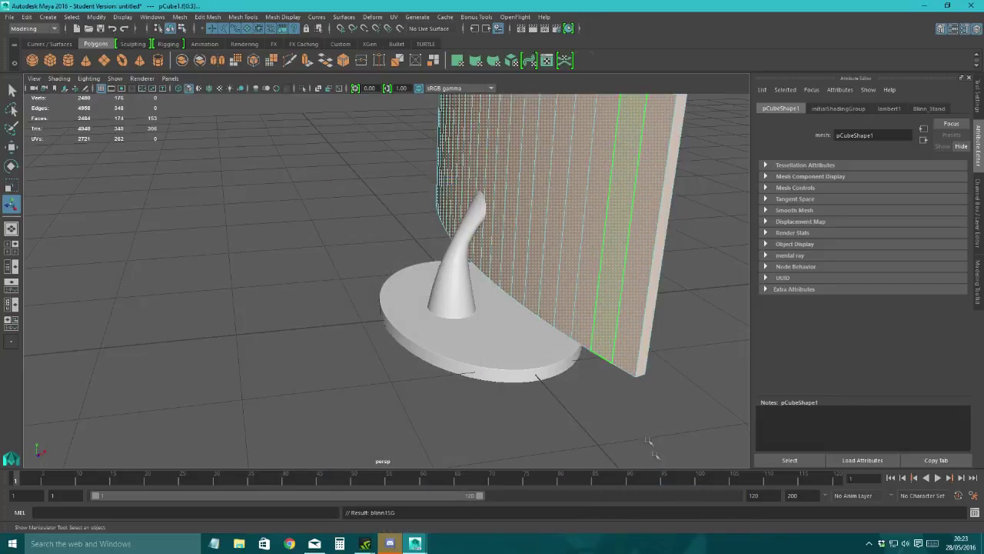
# Step: Rename the Blinn_Stand material to Blinn_Monitor_GenericColour
pyautogui.click(928, 108)
pyautogui.moveTo(869, 136); pyautogui.dragTo(856, 139)
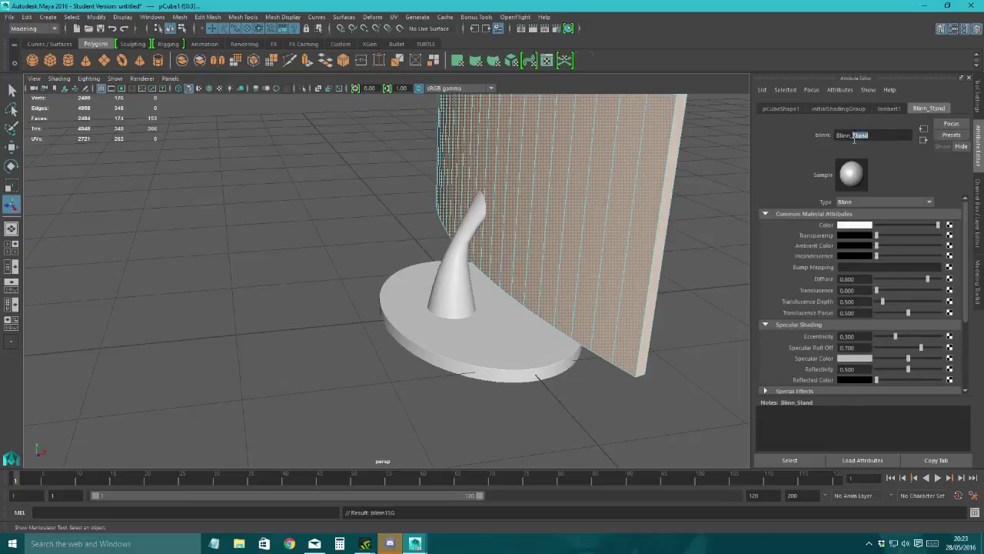
pyautogui.press('BackSpace')
pyautogui.write('Monitor_GenericColour')
pyautogui.press('Return')
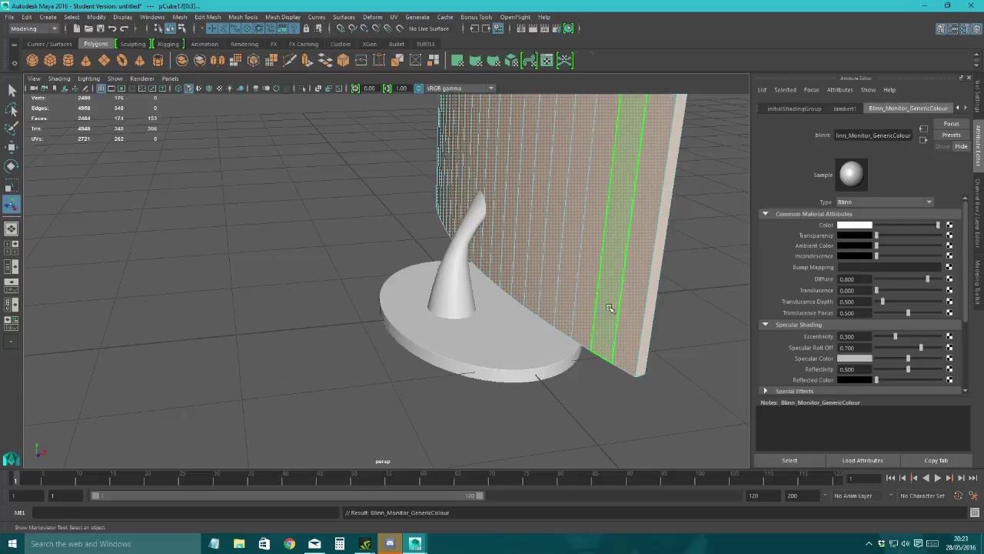
# Step: Select the recessed screen's vertical strip faces one after another across the front of the panel
pyautogui.keyDown('alt'); pyautogui.moveTo(635, 341); pyautogui.dragTo(486, 345); pyautogui.keyUp('alt')
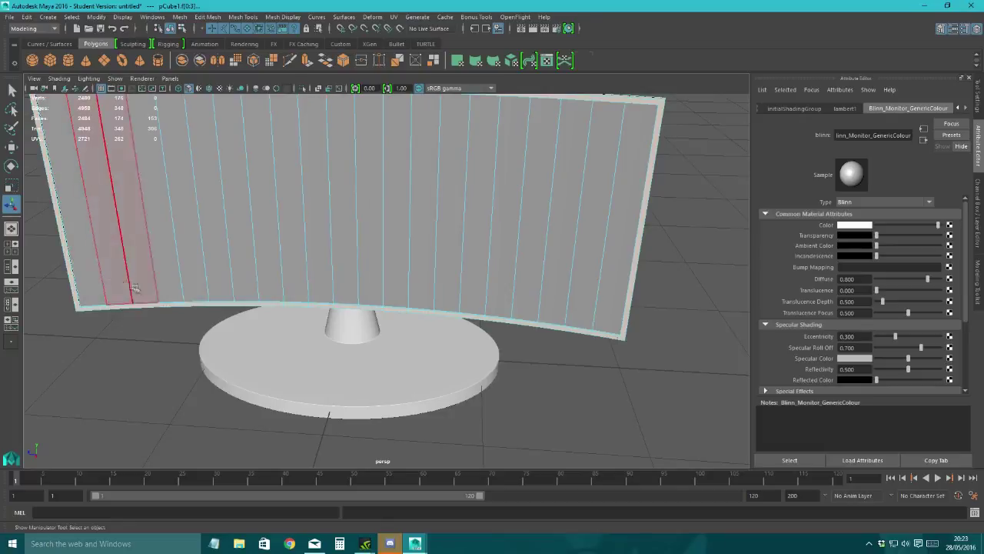
pyautogui.click(75, 227)
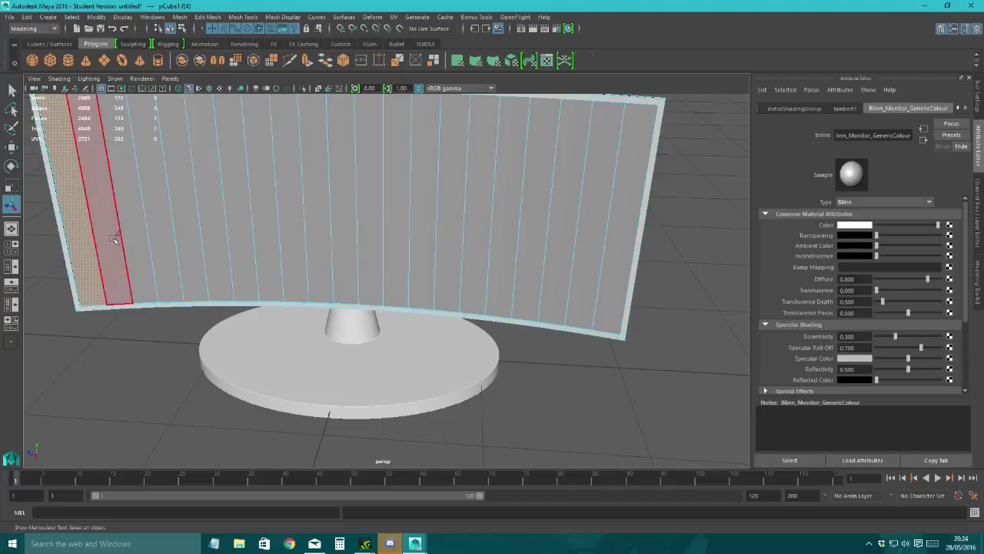
pyautogui.keyDown('shift'); pyautogui.click(103, 238); pyautogui.keyUp('shift')
pyautogui.keyDown('shift'); pyautogui.click(136, 239); pyautogui.keyUp('shift')
pyautogui.keyDown('shift'); pyautogui.click(161, 238); pyautogui.keyUp('shift')
pyautogui.keyDown('shift'); pyautogui.click(215, 235); pyautogui.keyUp('shift')
pyautogui.keyDown('shift'); pyautogui.click(194, 236); pyautogui.keyUp('shift')
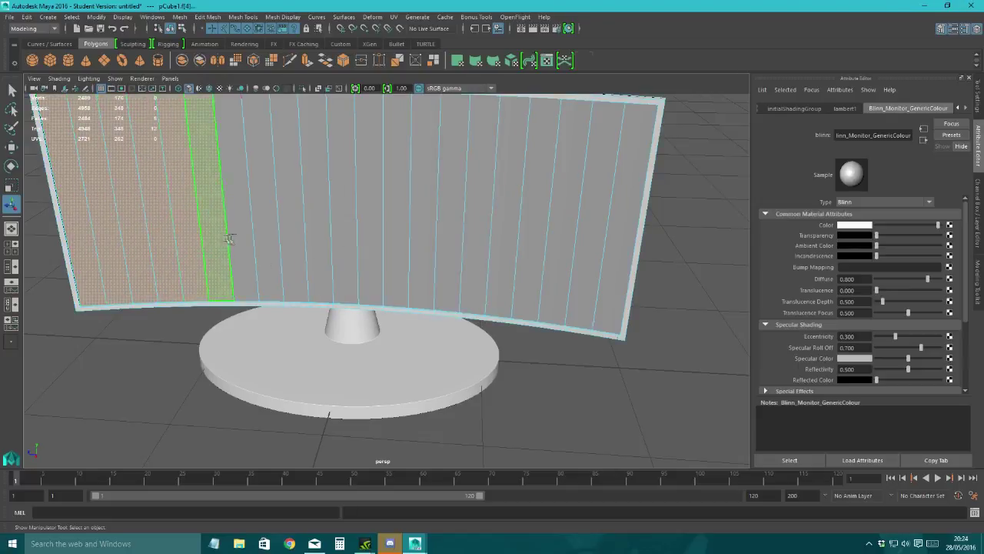
pyautogui.keyDown('shift'); pyautogui.click(239, 237); pyautogui.keyUp('shift')
pyautogui.keyDown('shift'); pyautogui.click(267, 237); pyautogui.keyUp('shift')
pyautogui.moveTo(274, 236)
pyautogui.keyDown('shift'); pyautogui.mouseDown()
pyautogui.moveTo(516, 246)
pyautogui.moveTo(603, 264)
pyautogui.moveTo(456, 259)
pyautogui.mouseUp(); pyautogui.keyUp('shift')
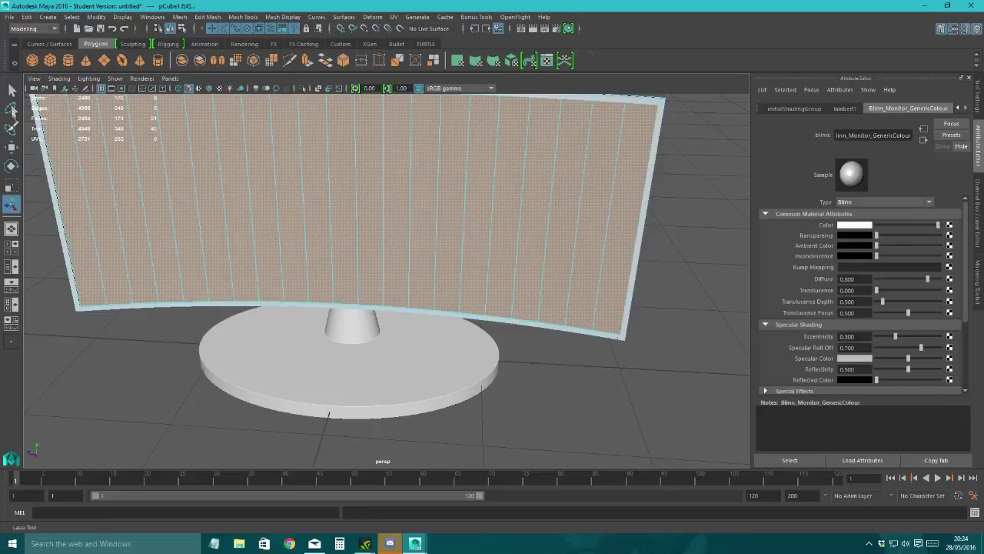
# Step: Enable camera-based selection for the Select tool's marquee style
pyautogui.doubleClick(11, 92)
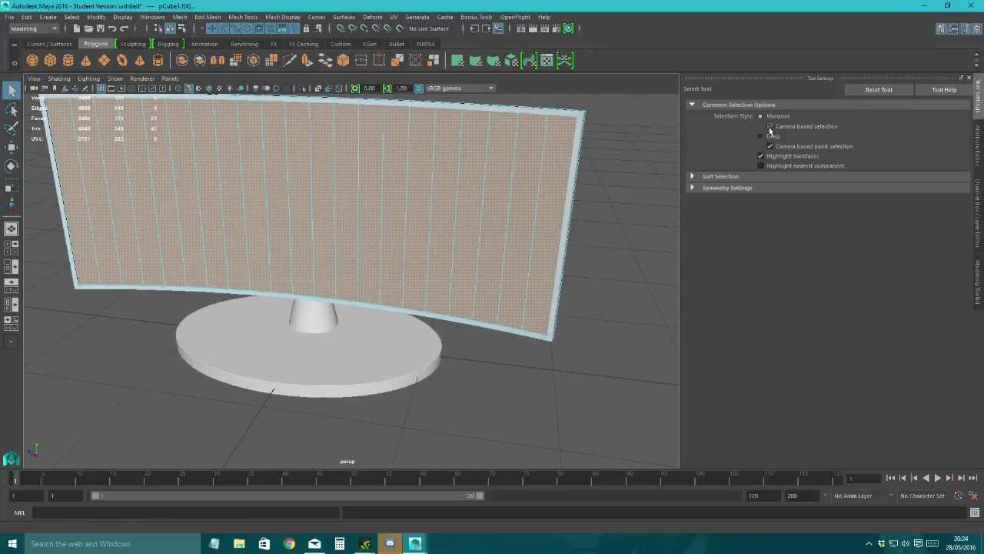
pyautogui.click(770, 127)
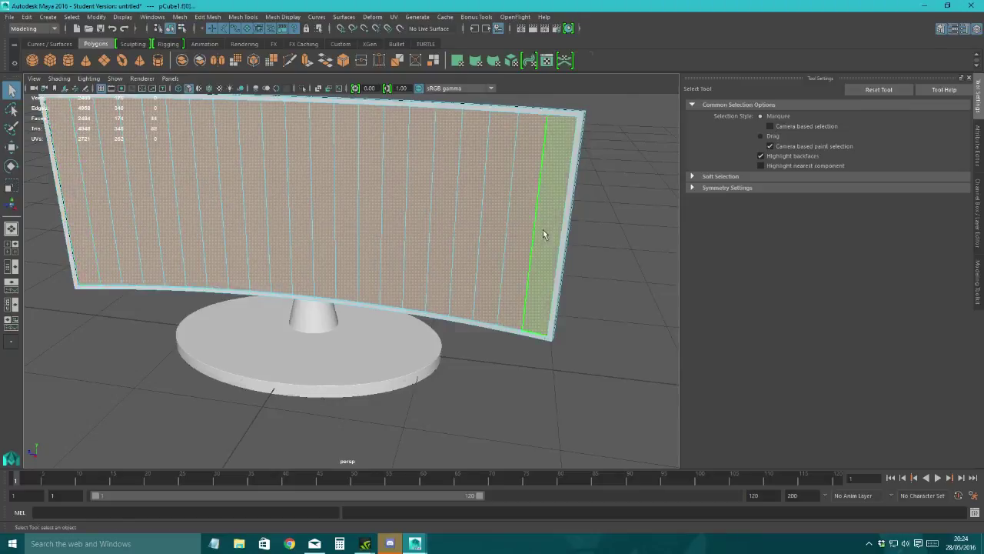
pyautogui.keyDown('alt'); pyautogui.moveTo(543, 236); pyautogui.dragTo(452, 182); pyautogui.keyUp('alt')
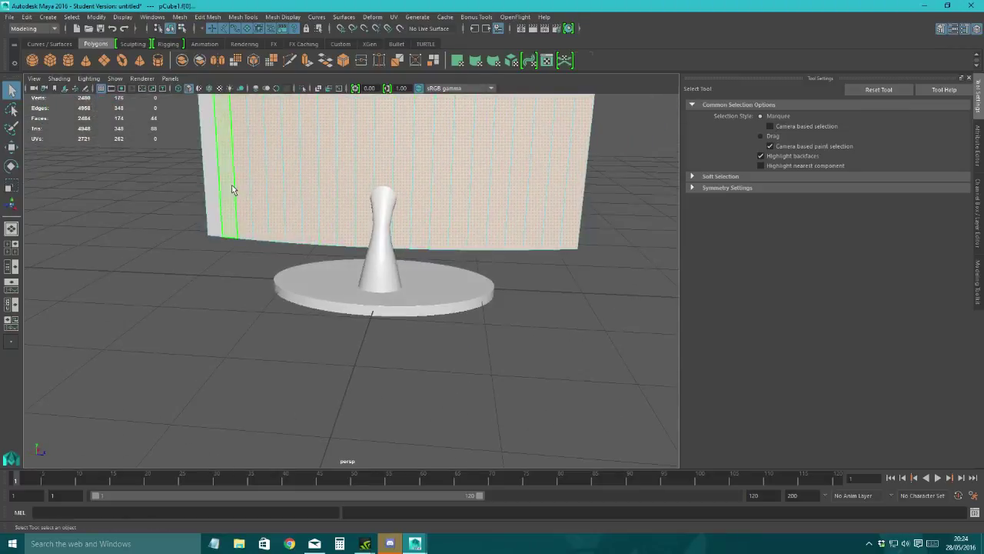
pyautogui.keyDown('alt'); pyautogui.moveTo(231, 183); pyautogui.dragTo(609, 194); pyautogui.keyUp('alt')
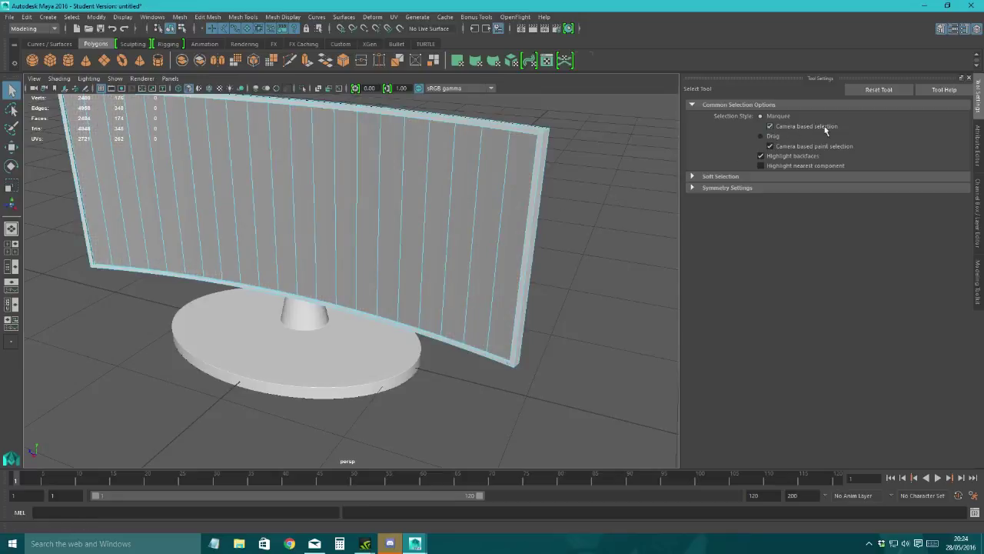
# Step: Select all the recessed screen faces on the front of the panel with a marquee
pyautogui.keyDown('alt'); pyautogui.moveTo(400, 173); pyautogui.dragTo(336, 215); pyautogui.keyUp('alt')
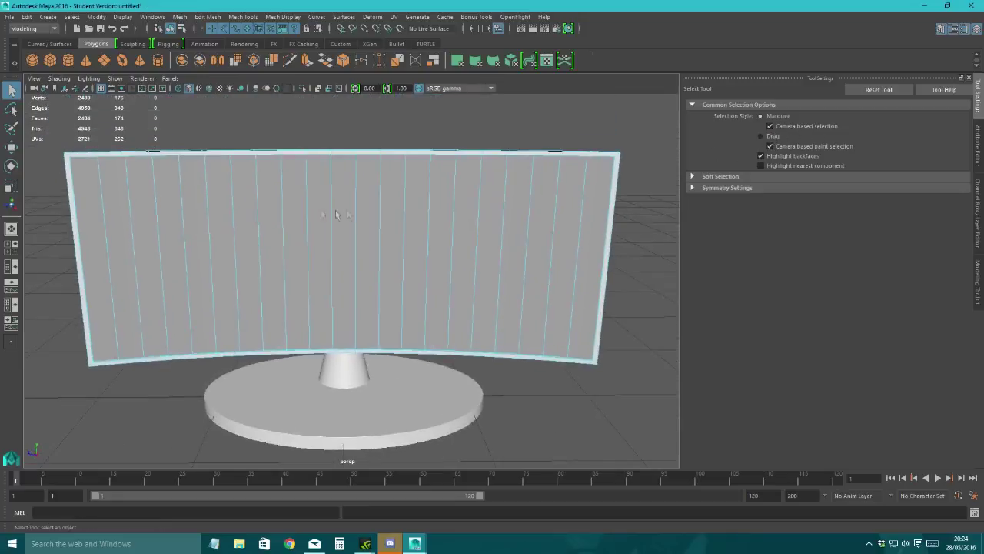
pyautogui.moveTo(97, 228); pyautogui.dragTo(320, 240)
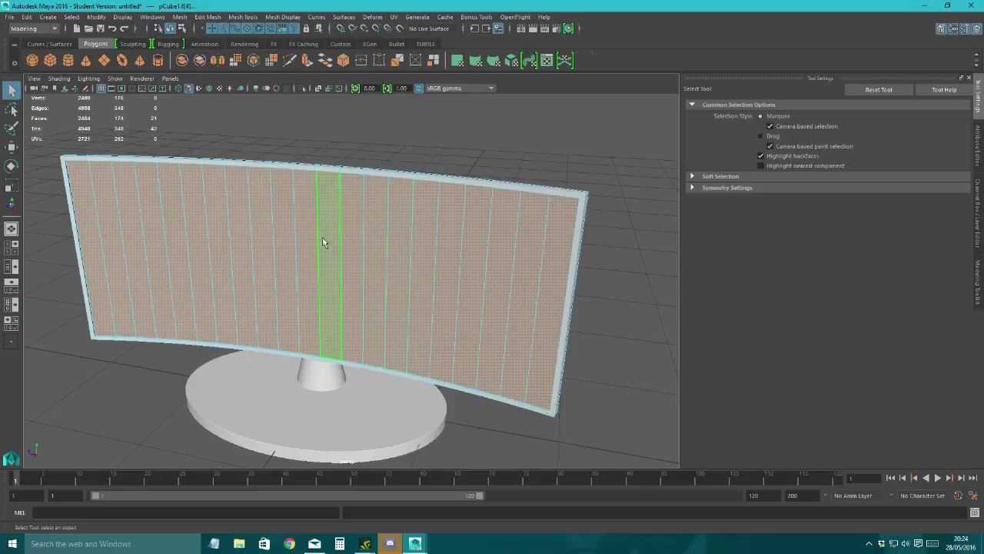
pyautogui.keyDown('alt'); pyautogui.moveTo(323, 242); pyautogui.dragTo(334, 240); pyautogui.keyUp('alt')
# Step: Assign a new Lambert material to the selected screen faces
pyautogui.moveTo(331, 225); pyautogui.dragTo(308, 484, button='right')
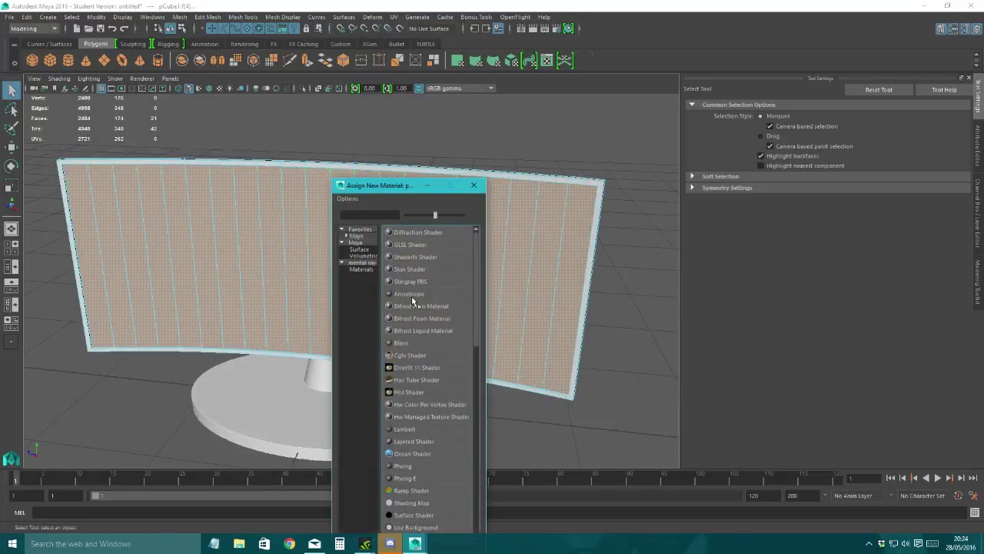
pyautogui.scroll(-1, 421, 361)
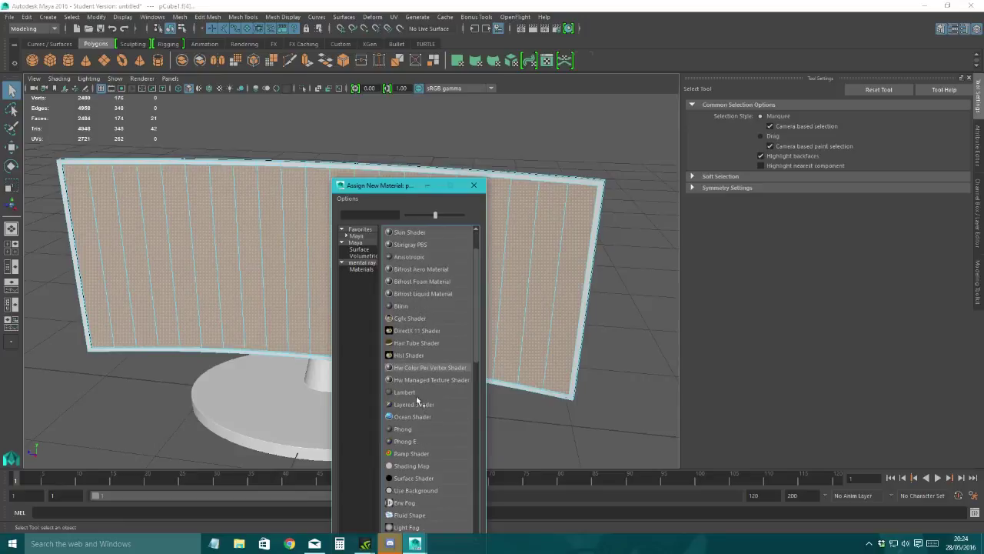
pyautogui.scroll(-6, 413, 390)
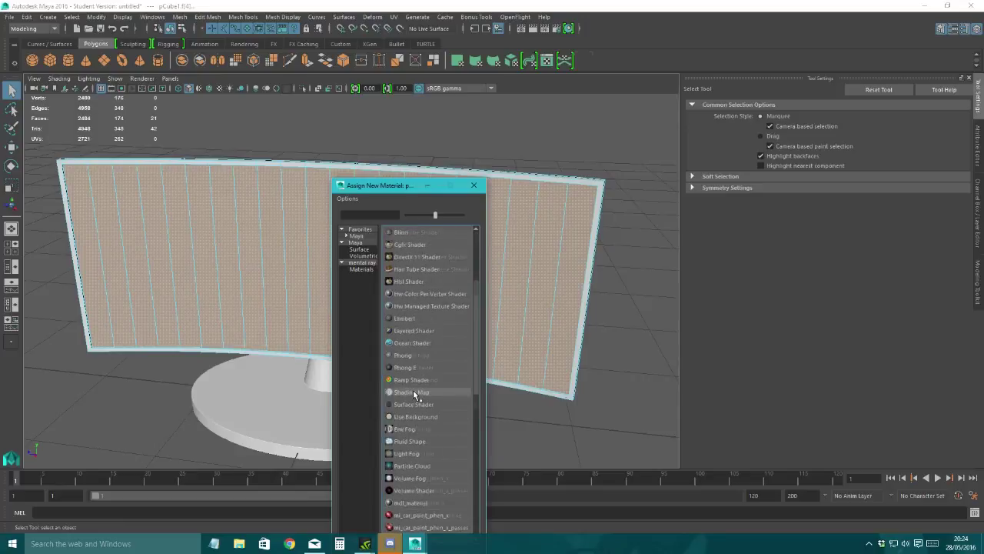
pyautogui.scroll(-5, 413, 390)
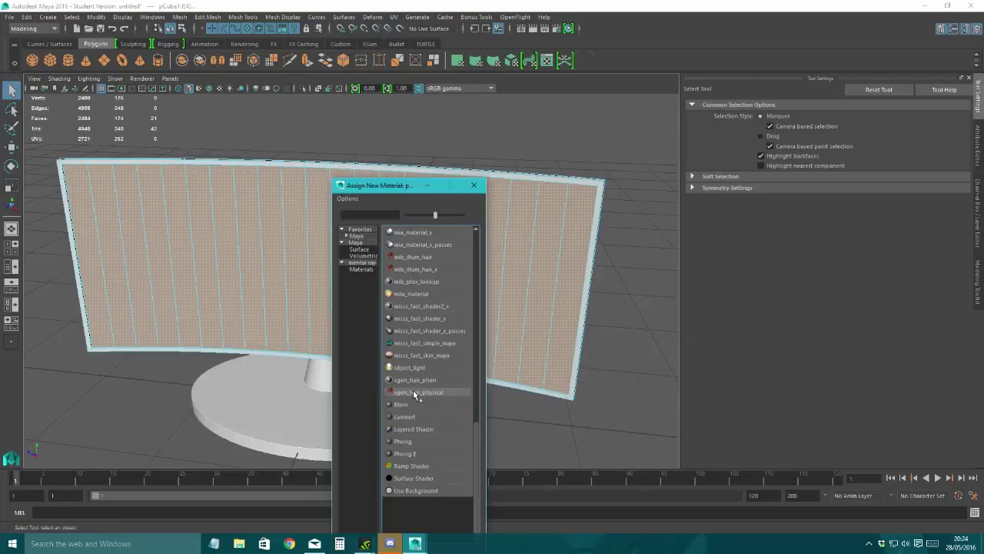
pyautogui.scroll(10, 413, 390)
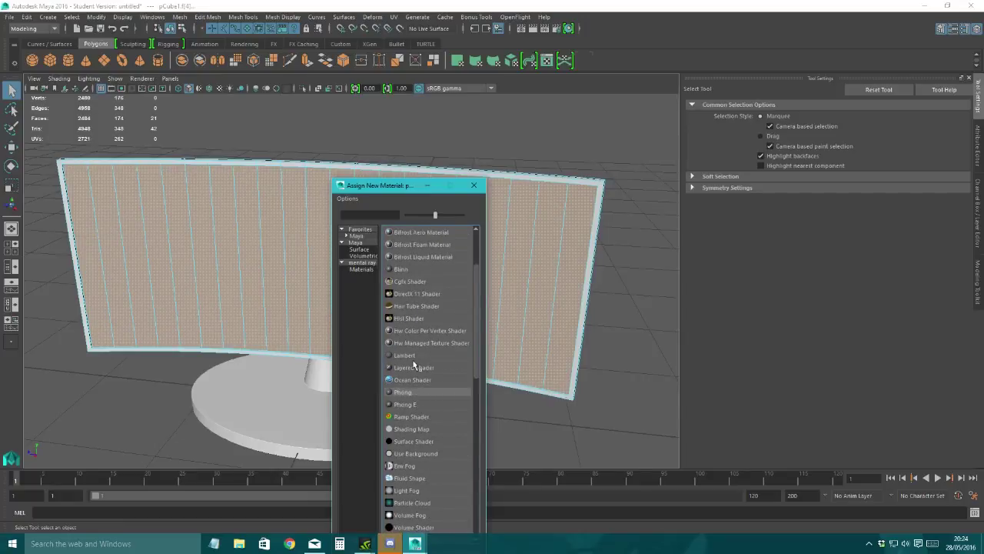
pyautogui.click(410, 355)
# Step: Darken the lambert1 material's color to a darker grey, raise its incandescence slightly, and deselect the screen faces
pyautogui.keyDown('alt'); pyautogui.moveTo(331, 343); pyautogui.dragTo(350, 336); pyautogui.keyUp('alt')
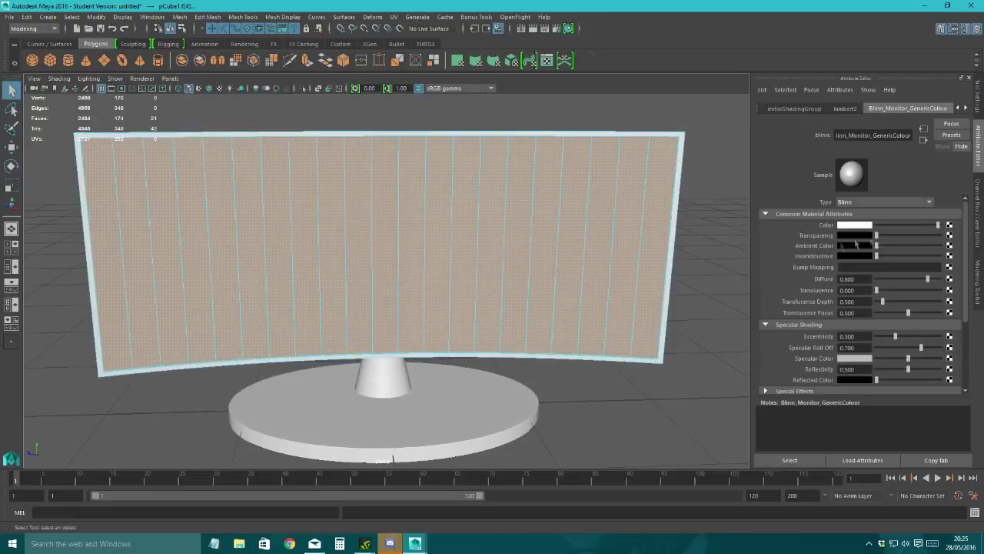
pyautogui.click(966, 109)
pyautogui.click(936, 109)
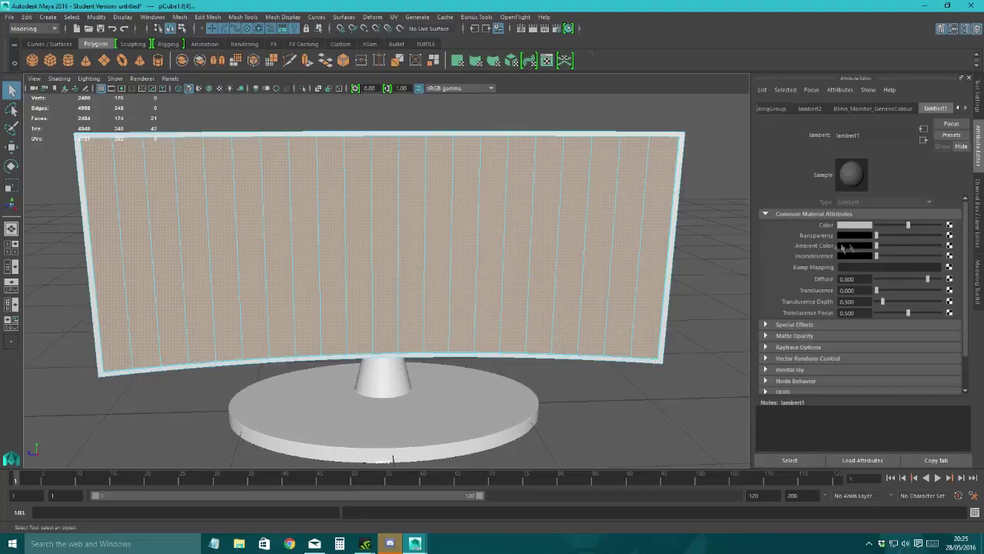
pyautogui.moveTo(909, 224); pyautogui.dragTo(889, 229)
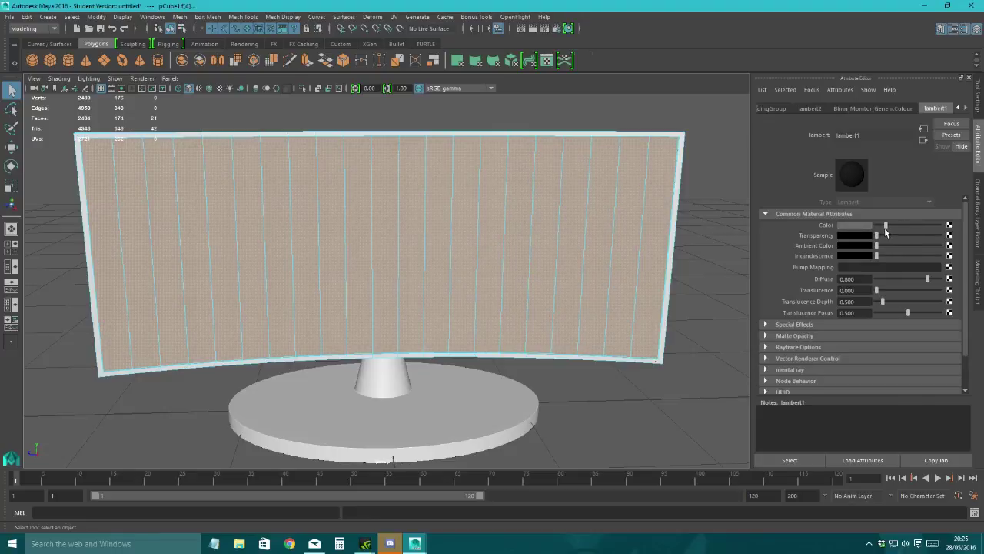
pyautogui.moveTo(877, 256); pyautogui.dragTo(882, 257)
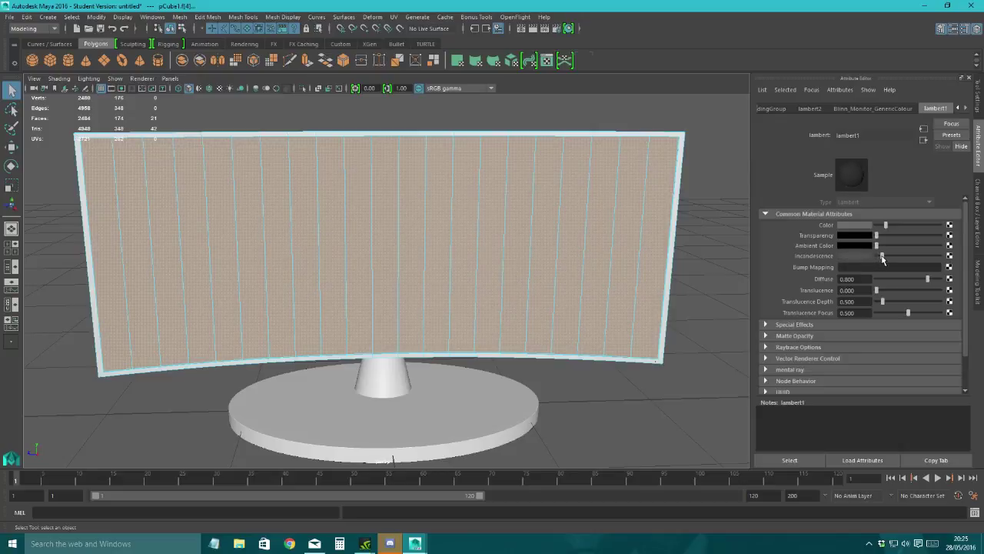
pyautogui.click(719, 231)
pyautogui.keyDown('alt'); pyautogui.moveTo(719, 231); pyautogui.dragTo(664, 254); pyautogui.keyUp('alt')
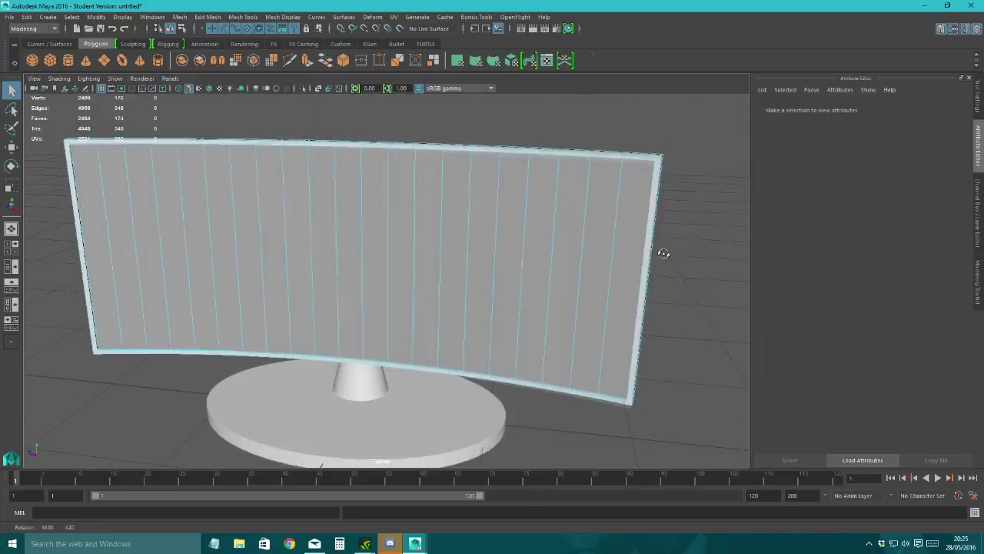
pyautogui.keyDown('alt'); pyautogui.moveTo(576, 279); pyautogui.dragTo(631, 270); pyautogui.keyUp('alt')
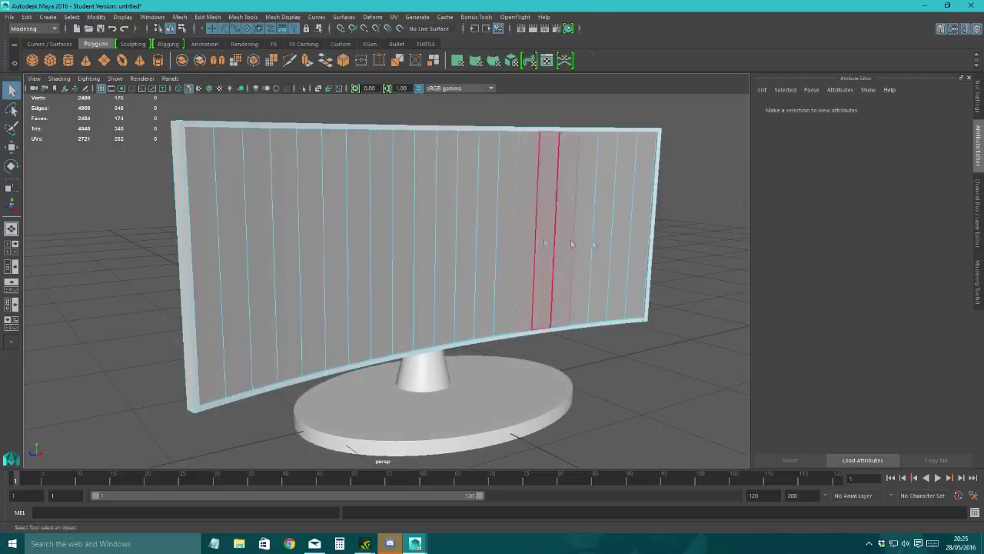
pyautogui.click(418, 87)
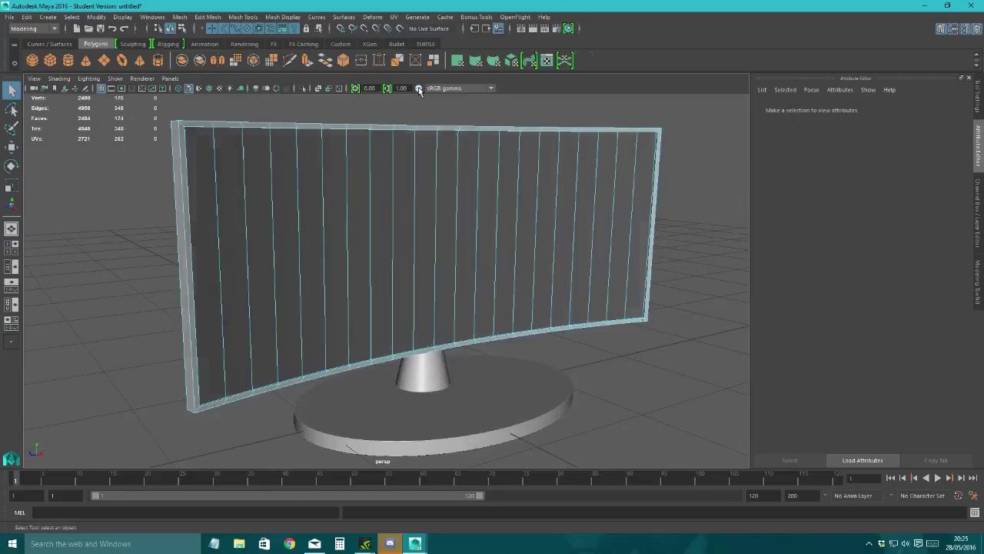
pyautogui.click(418, 88)
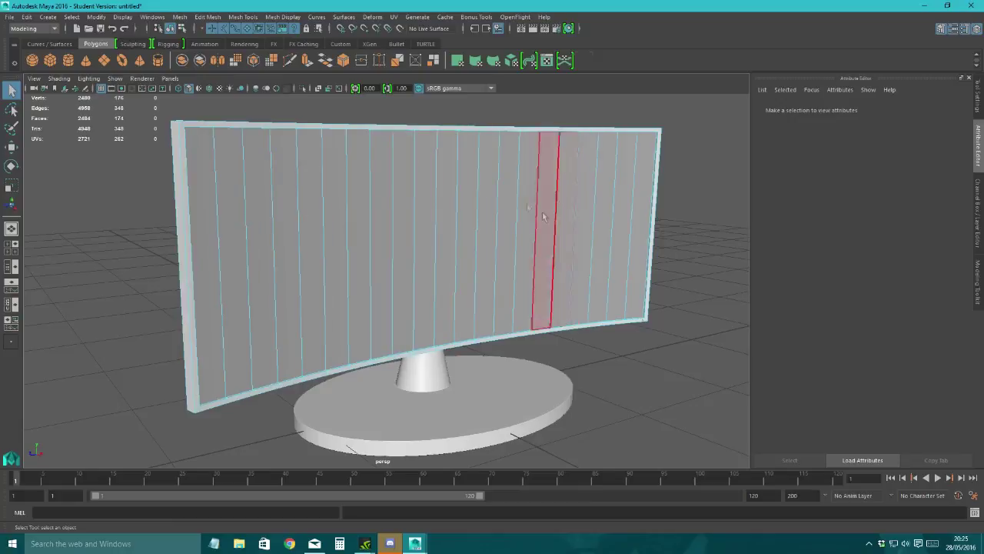
# Step: Set the renderer to mental ray with an overall quality of 1, and render the current frame
pyautogui.click(560, 30)
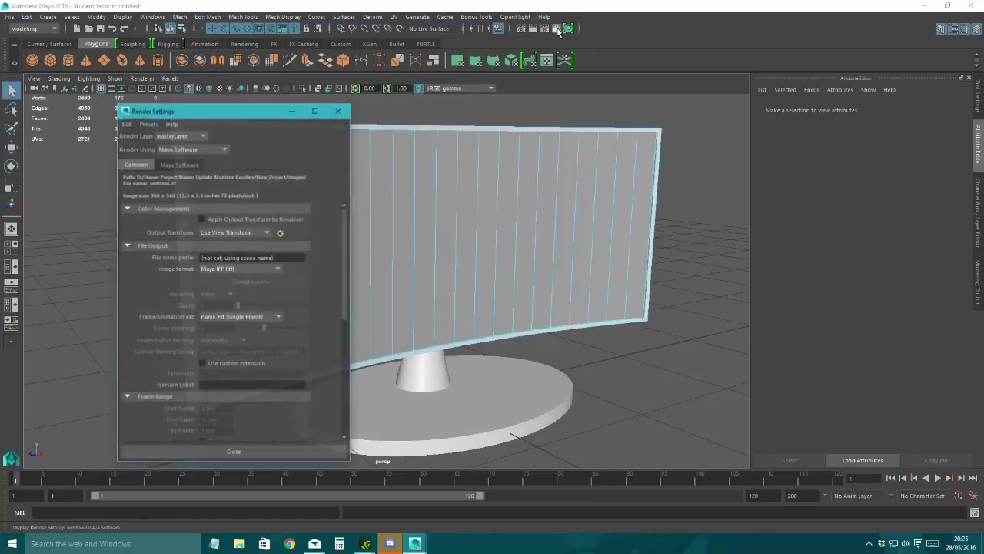
pyautogui.click(191, 148)
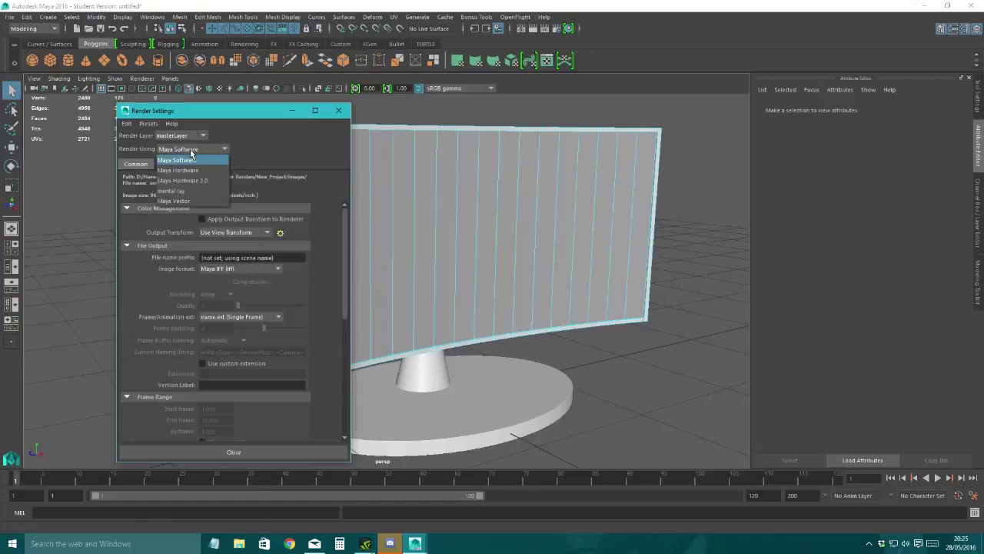
pyautogui.click(185, 190)
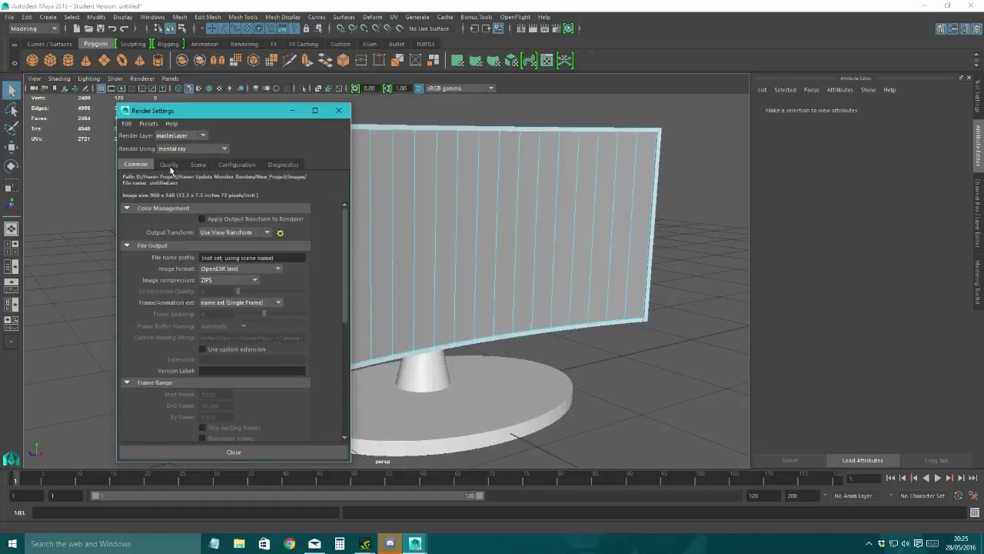
pyautogui.click(170, 164)
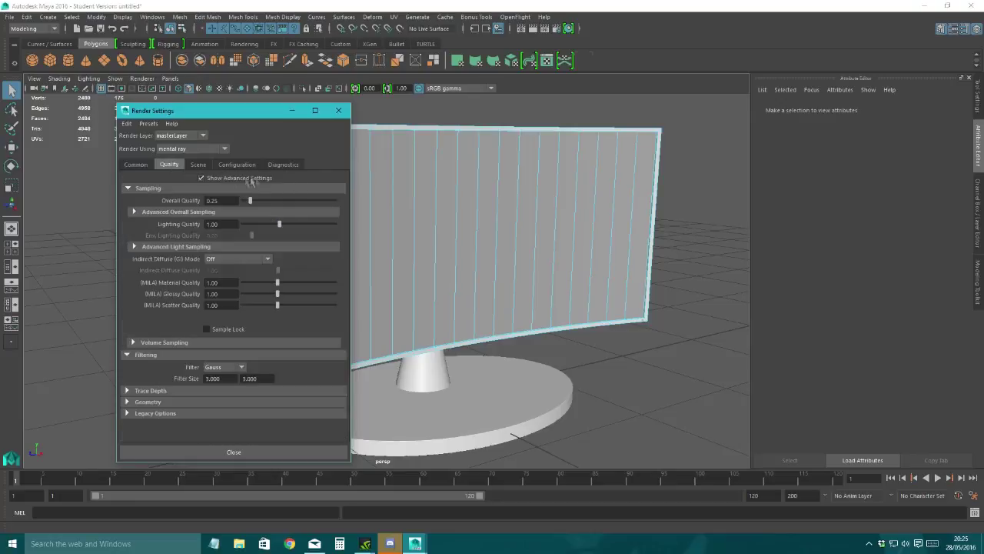
pyautogui.moveTo(234, 202); pyautogui.dragTo(172, 206)
pyautogui.write('1')
pyautogui.click(222, 453)
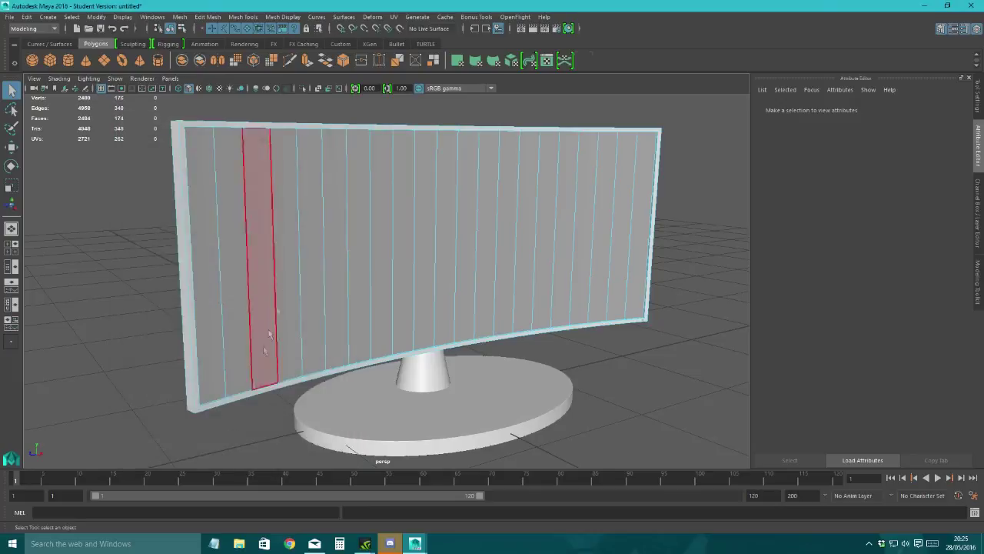
pyautogui.click(534, 29)
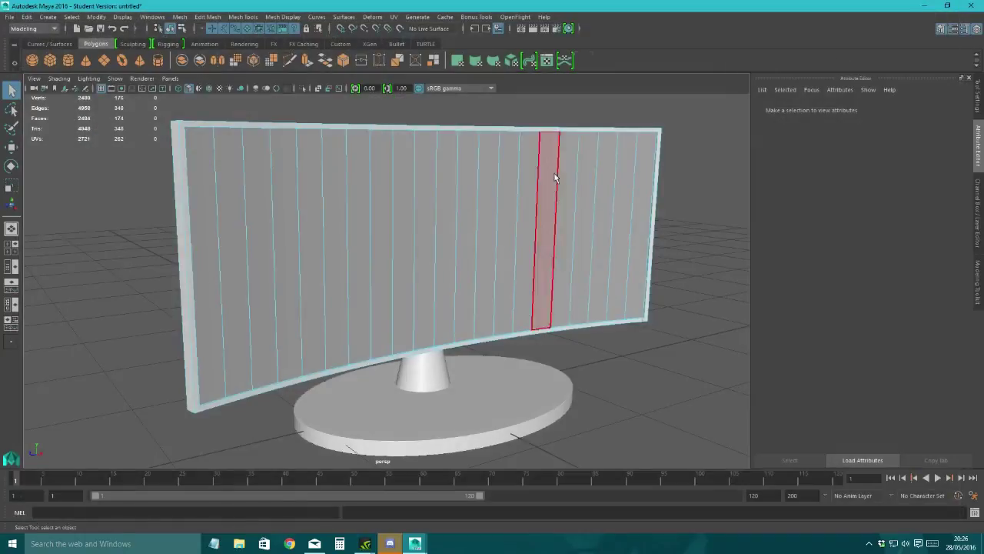
# Step: Select all the recessed screen faces across the front of the panel
pyautogui.click(512, 192)
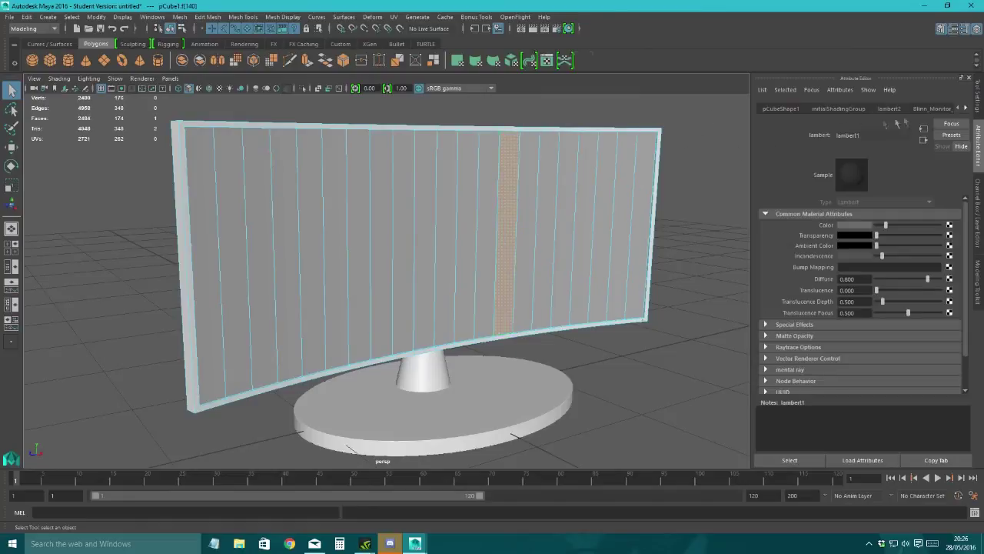
pyautogui.click(966, 108)
pyautogui.click(965, 109)
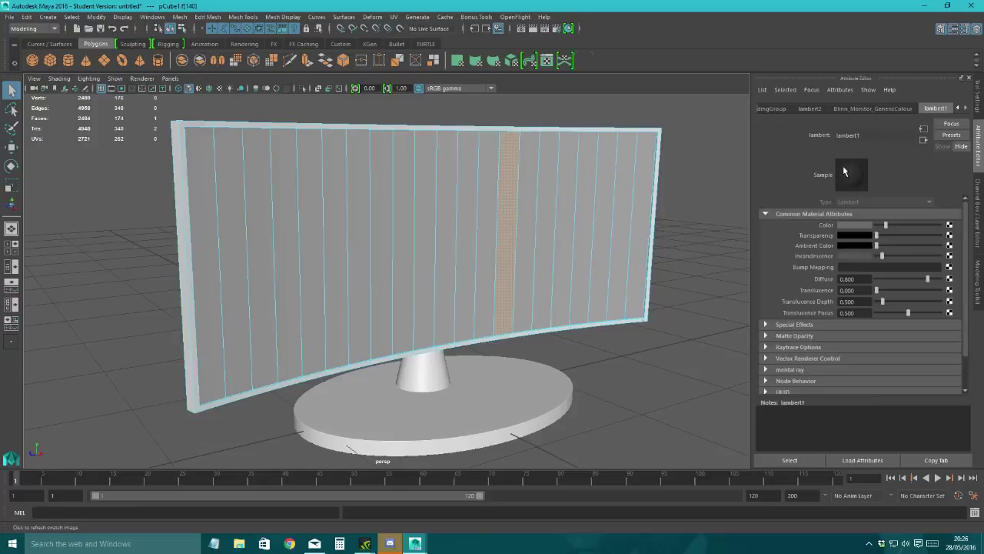
pyautogui.click(641, 197)
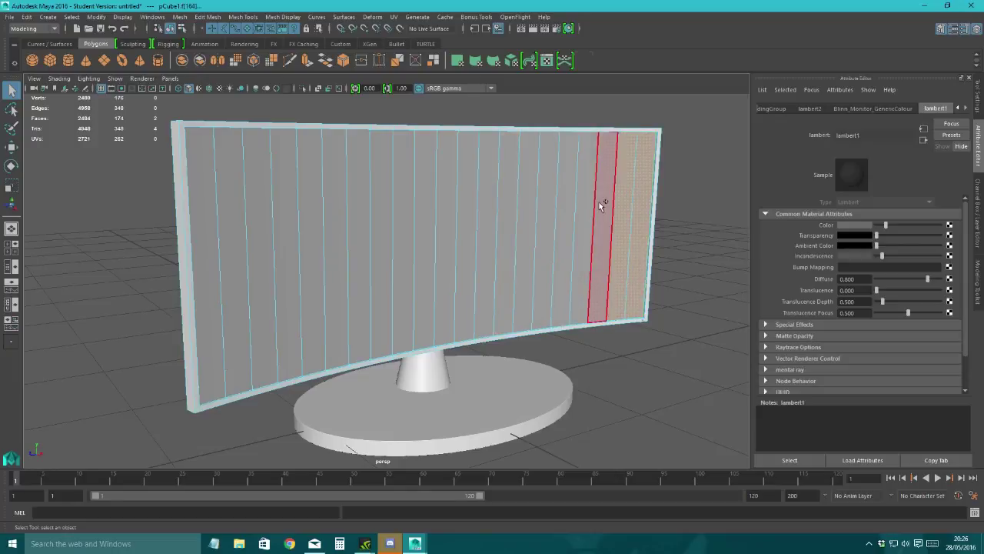
pyautogui.keyDown('alt'); pyautogui.moveTo(608, 225); pyautogui.dragTo(561, 231); pyautogui.keyUp('alt')
pyautogui.moveTo(100, 229); pyautogui.dragTo(613, 240)
pyautogui.keyDown('shift'); pyautogui.click(630, 233); pyautogui.keyUp('shift')
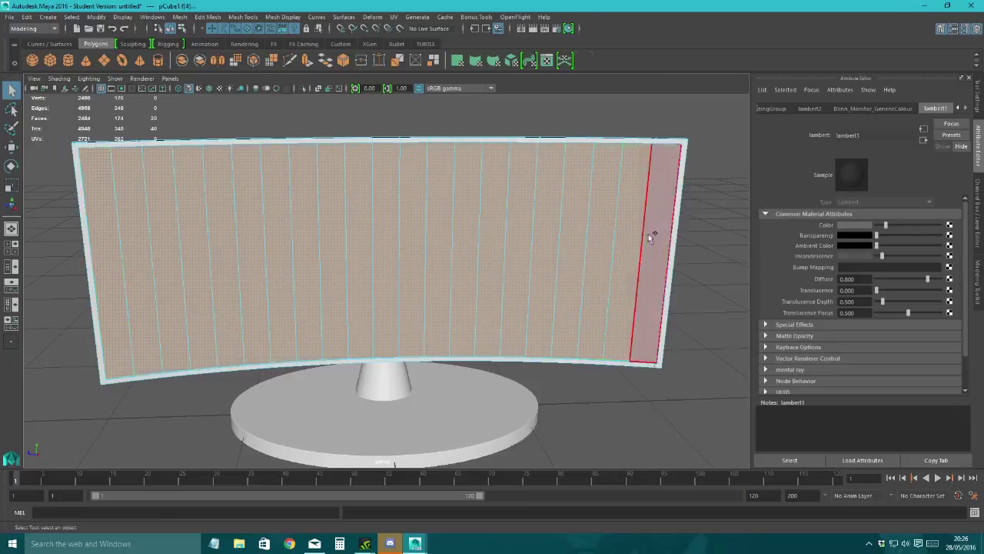
pyautogui.keyDown('shift'); pyautogui.click(651, 233); pyautogui.keyUp('shift')
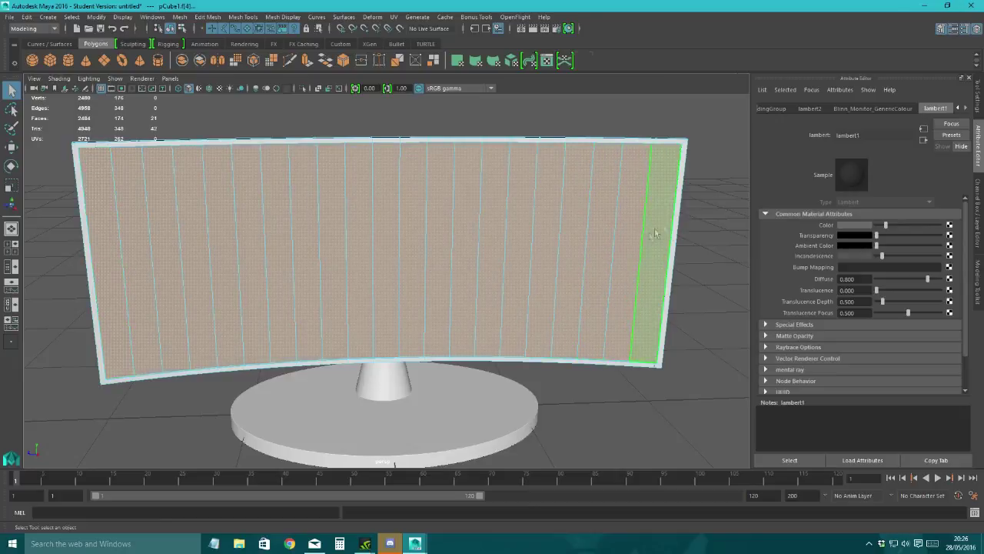
# Step: Restore the lambert1 material's color to light grey and its incandescence to black
pyautogui.click(869, 135)
pyautogui.rightClick(388, 221)
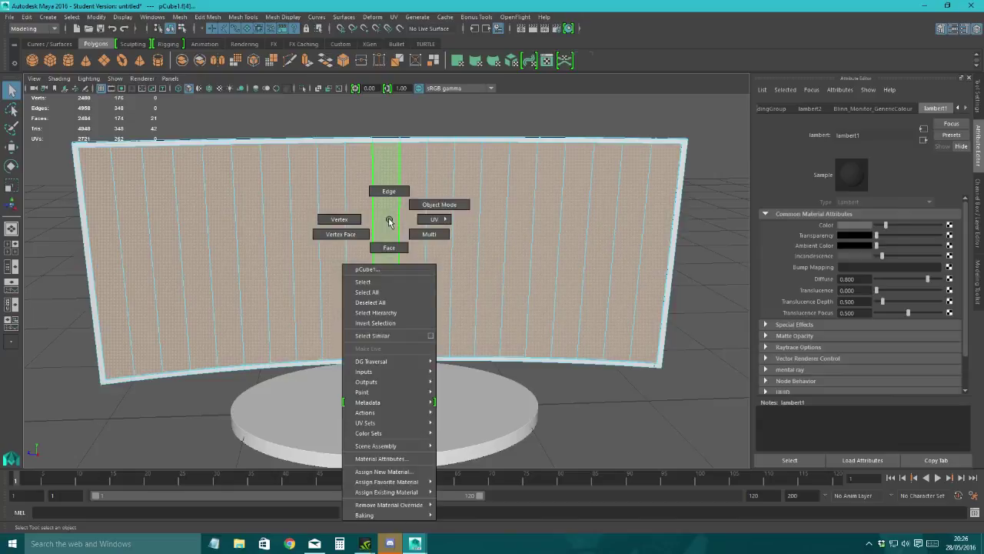
pyautogui.click(810, 108)
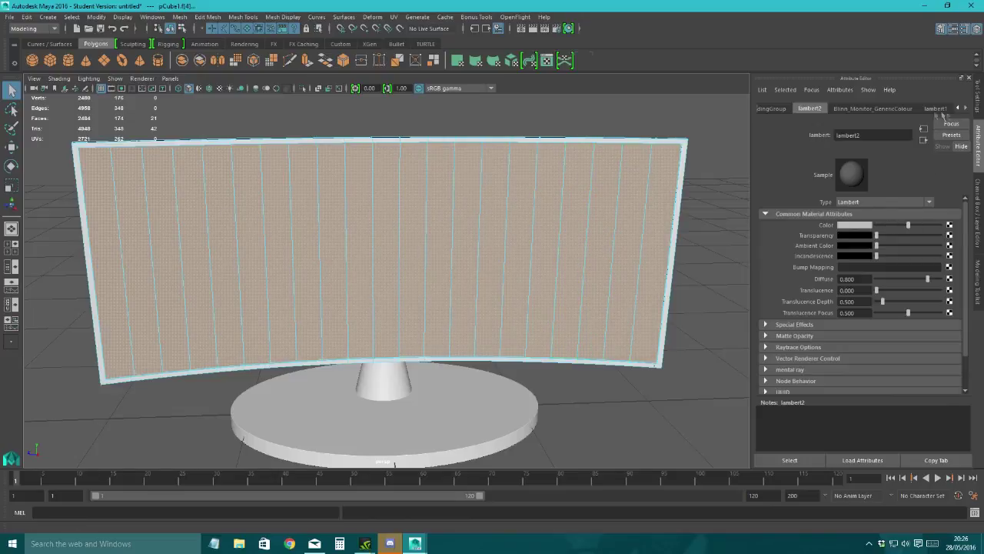
pyautogui.keyDown('alt'); pyautogui.moveTo(553, 230); pyautogui.dragTo(678, 262); pyautogui.keyUp('alt')
pyautogui.keyDown('alt'); pyautogui.moveTo(683, 262); pyautogui.dragTo(703, 296); pyautogui.keyUp('alt')
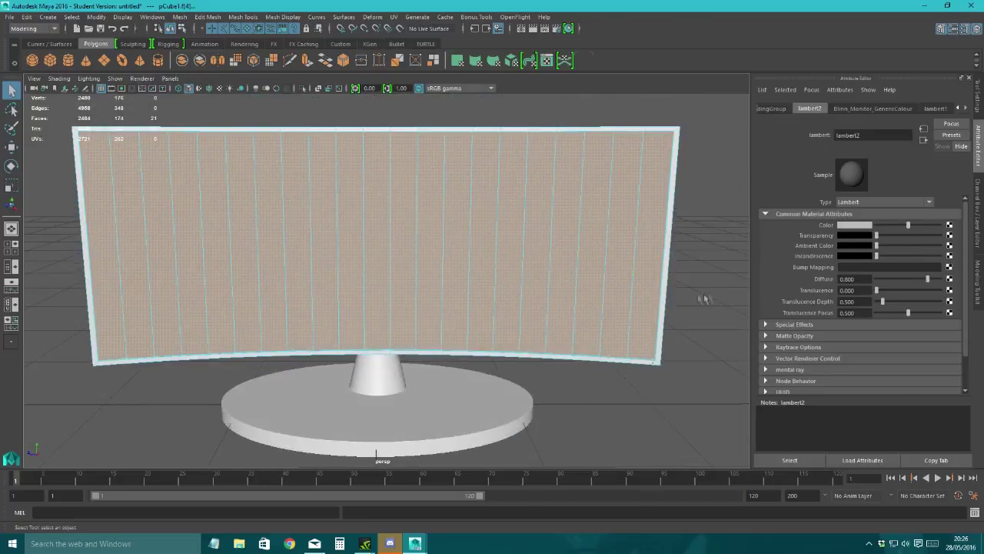
pyautogui.keyDown('alt'); pyautogui.moveTo(635, 287); pyautogui.dragTo(690, 295); pyautogui.keyUp('alt')
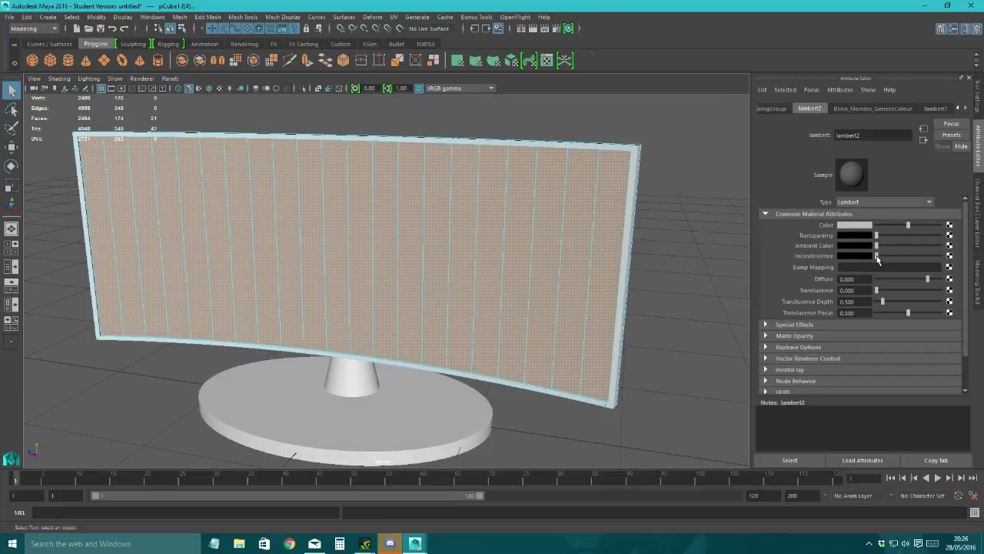
pyautogui.click(936, 109)
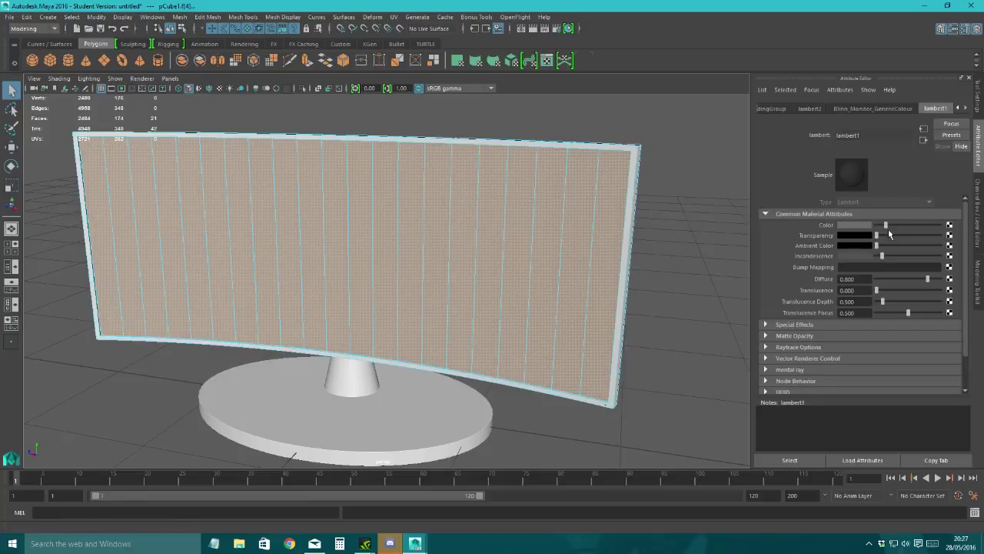
pyautogui.moveTo(886, 226); pyautogui.dragTo(863, 261)
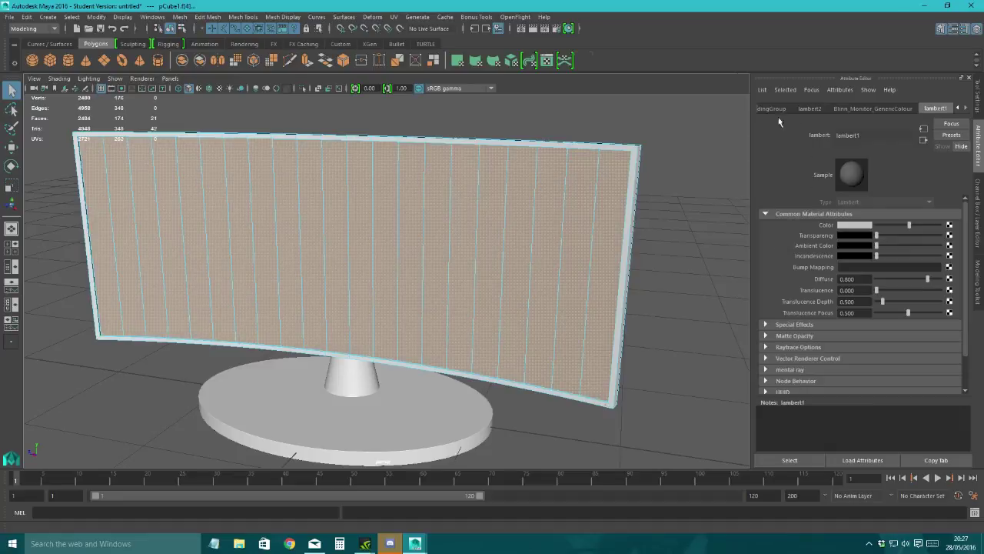
# Step: Rename the lambert2 material as Lambert_Screen
pyautogui.click(810, 108)
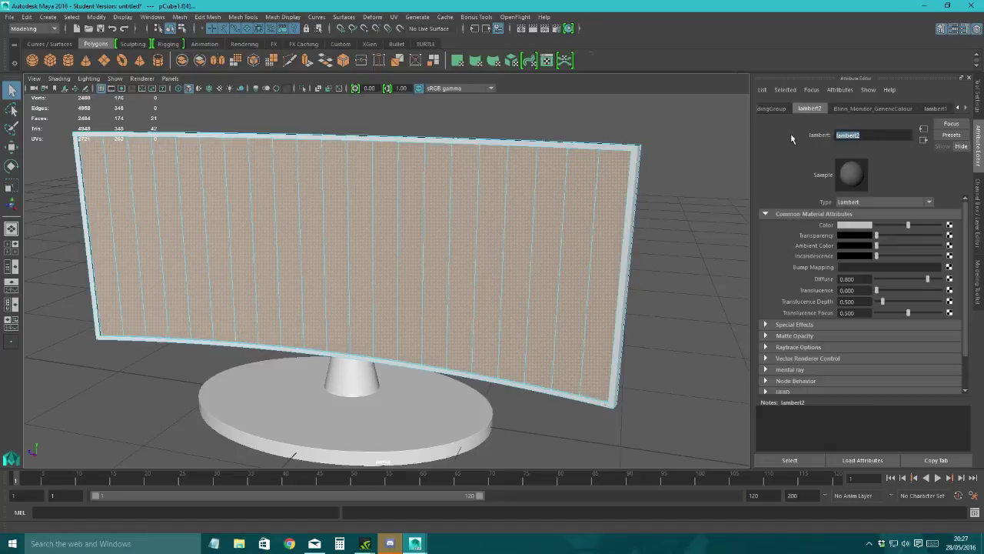
pyautogui.press('BackSpace')
pyautogui.write('creen_')
pyautogui.write('Lambert')
pyautogui.press('BackSpace')
pyautogui.press('BackSpace')
pyautogui.press('BackSpace')
pyautogui.press('BackSpace')
pyautogui.press('BackSpace')
pyautogui.press('BackSpace')
pyautogui.press('BackSpace')
pyautogui.press('BackSpace')
pyautogui.press('BackSpace')
pyautogui.press('BackSpace')
pyautogui.press('BackSpace')
pyautogui.press('BackSpace')
pyautogui.write('Lambert_Screen')
# Step: Darken the Lambert_Screen material's color to a very dark grey, raise its incandescence slightly, and deselect the screen faces
pyautogui.moveTo(907, 225); pyautogui.dragTo(882, 227)
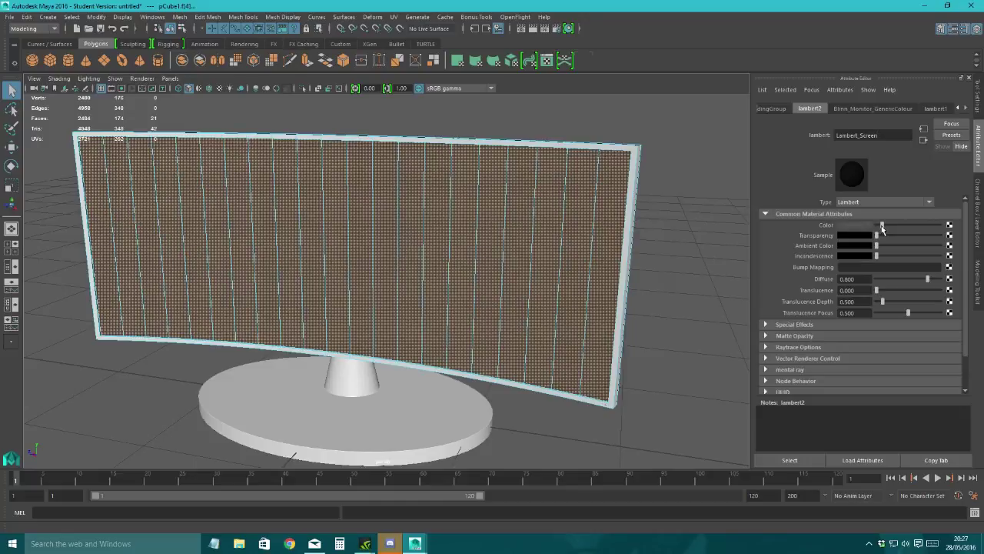
pyautogui.moveTo(884, 228); pyautogui.dragTo(886, 263)
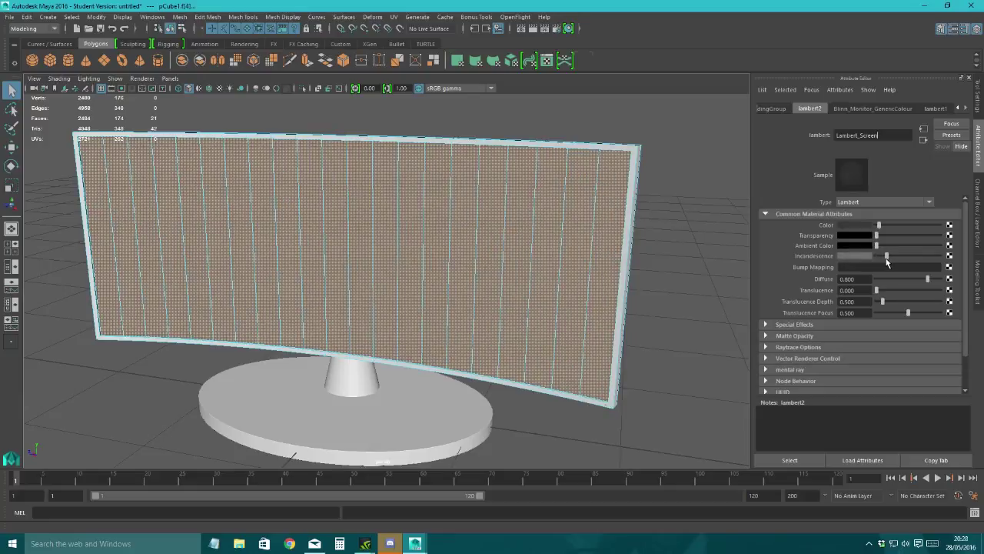
pyautogui.click(714, 285)
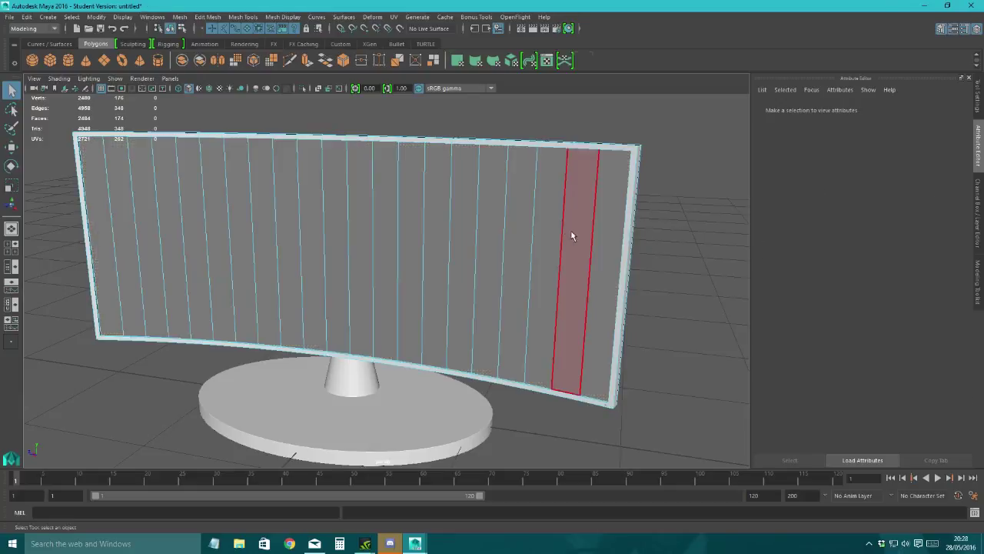
pyautogui.click(572, 232)
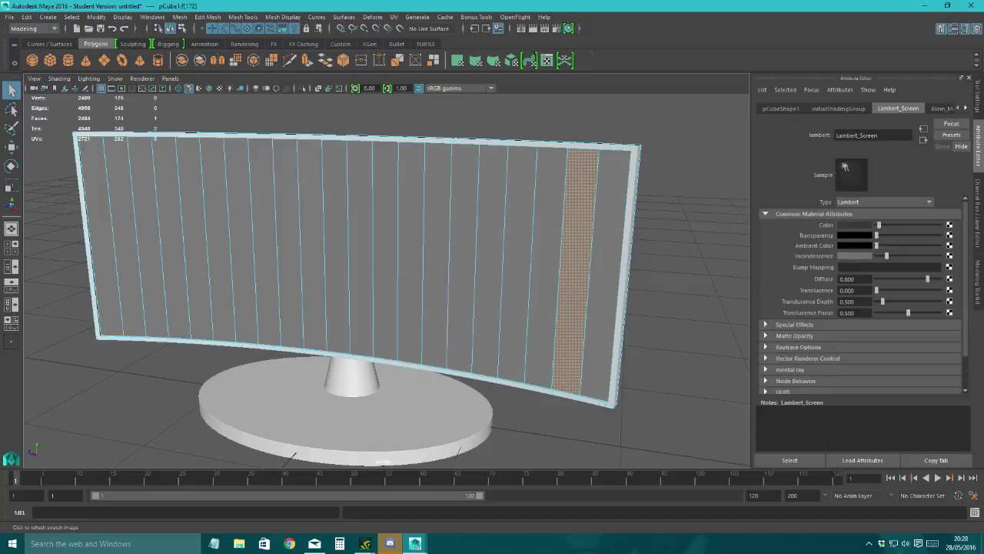
pyautogui.click(690, 259)
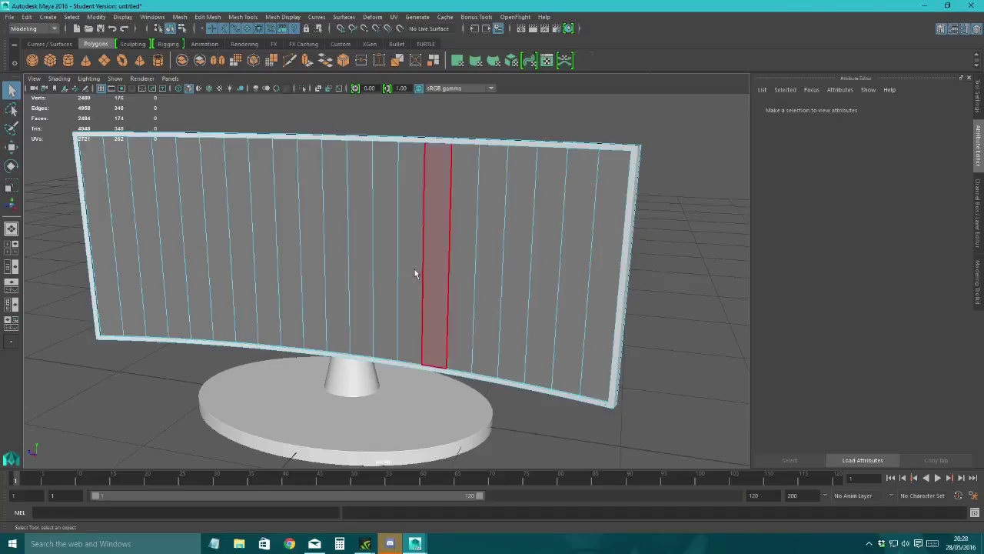
# Step: Render the current frame from a slightly angled front view to check the screen material, and close the render
pyautogui.keyDown('alt'); pyautogui.moveTo(415, 273); pyautogui.dragTo(467, 268); pyautogui.keyUp('alt')
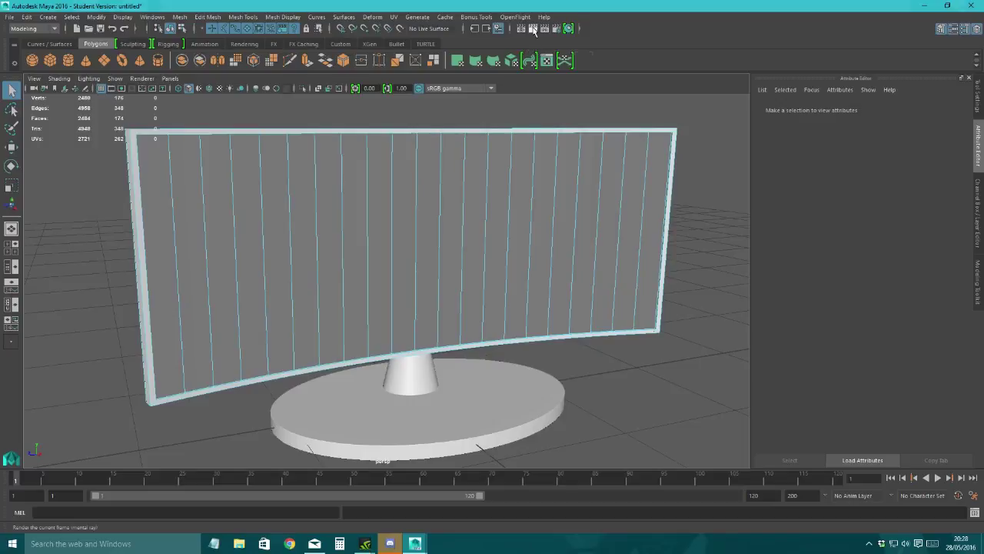
pyautogui.click(533, 28)
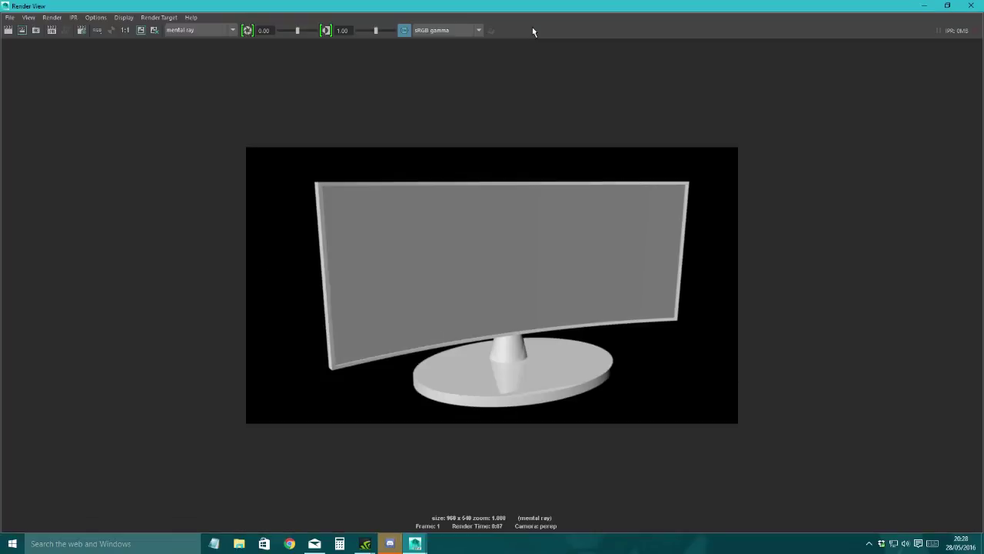
pyautogui.click(971, 6)
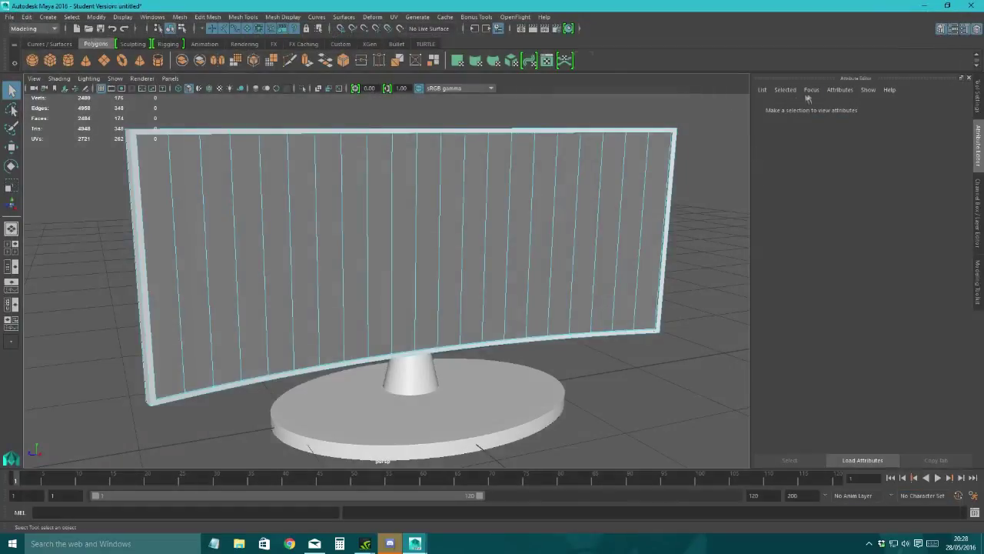
# Step: Lower the Lambert_Screen material's incandescence to nearly black through one of the screen faces
pyautogui.click(632, 219)
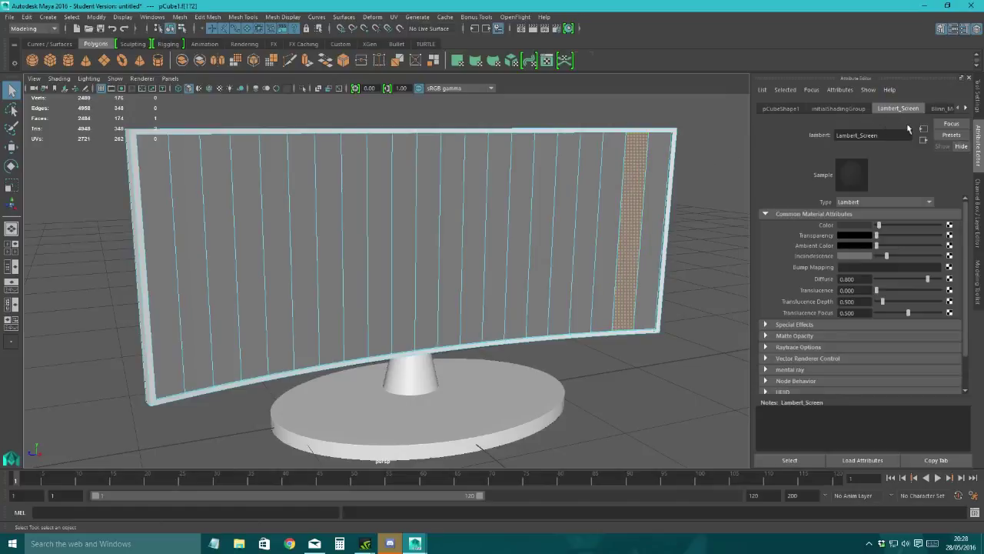
pyautogui.click(967, 107)
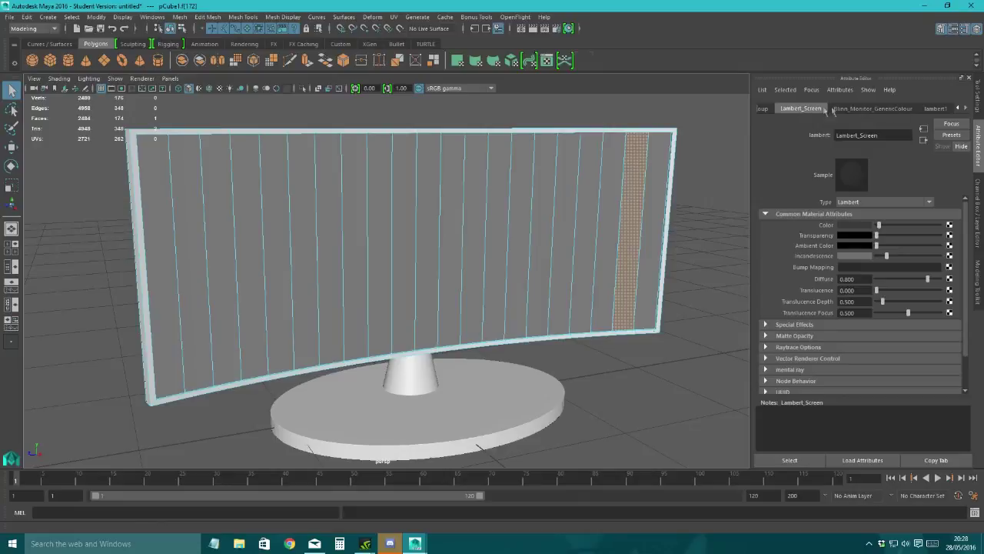
pyautogui.click(934, 109)
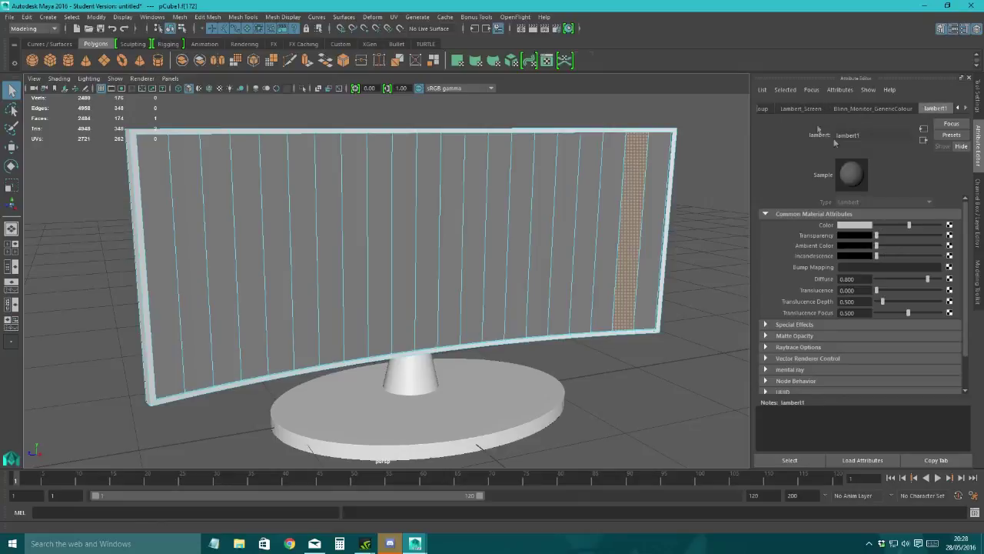
pyautogui.moveTo(905, 227); pyautogui.dragTo(911, 227)
pyautogui.click(802, 109)
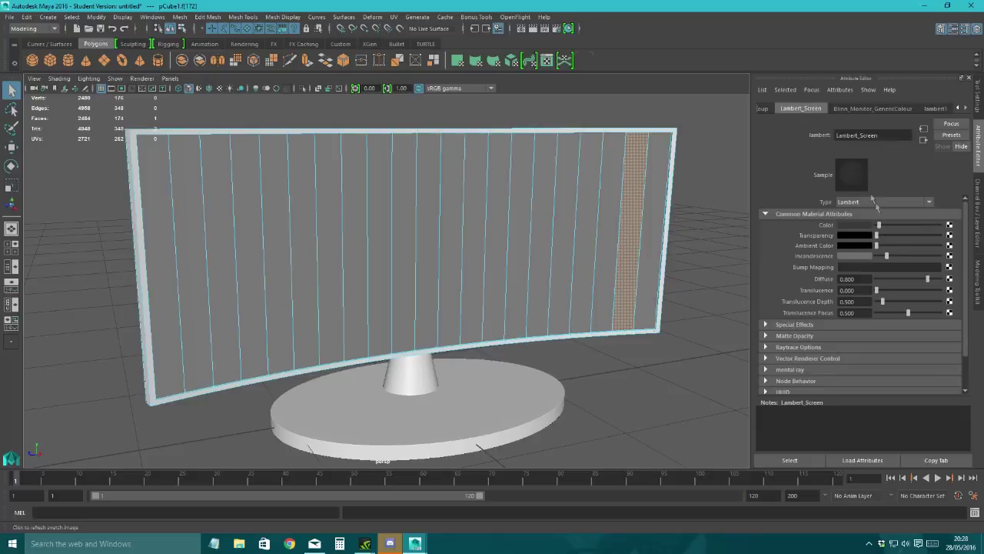
pyautogui.moveTo(887, 256); pyautogui.dragTo(878, 257)
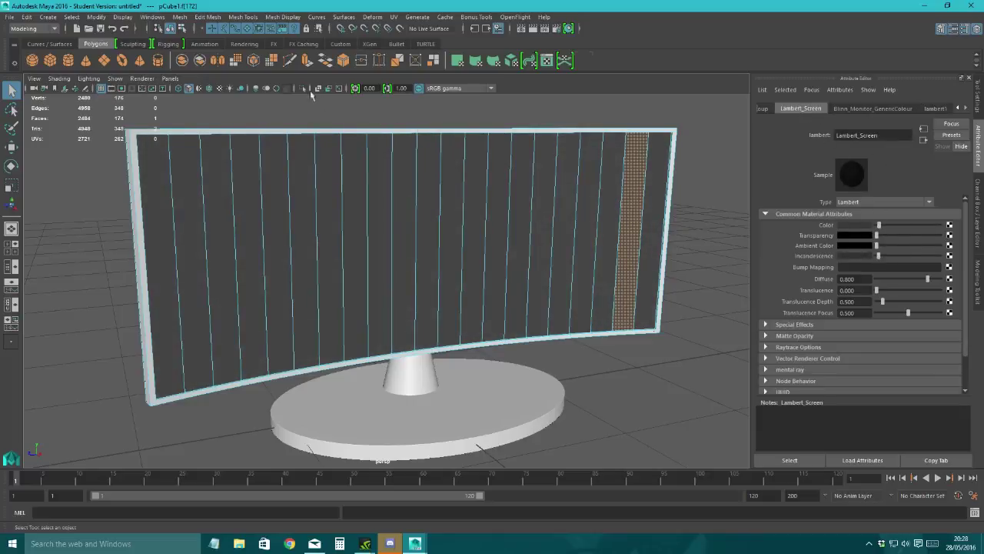
# Step: Render the current frame again and enlarge the image to inspect the darkened screen
pyautogui.click(532, 30)
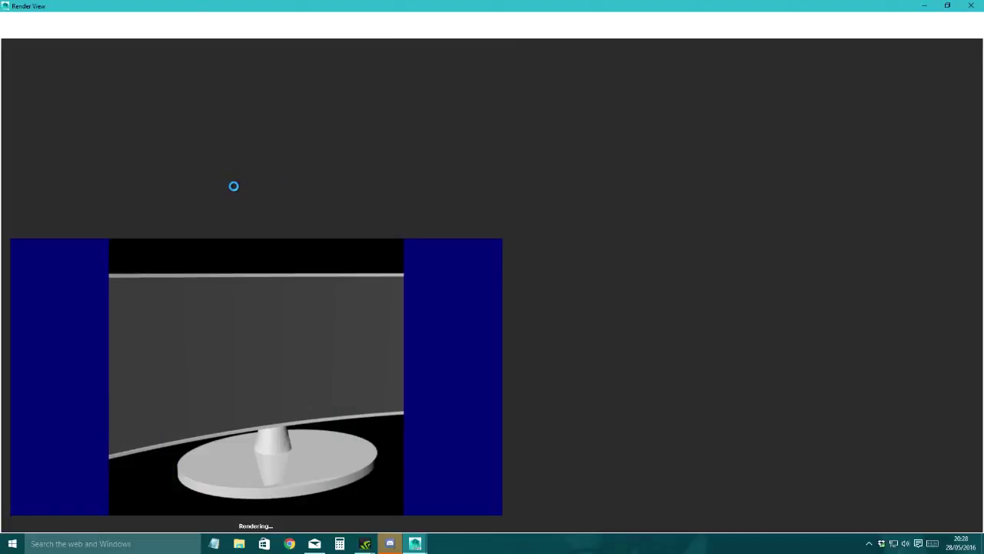
pyautogui.scroll(5, 477, 251)
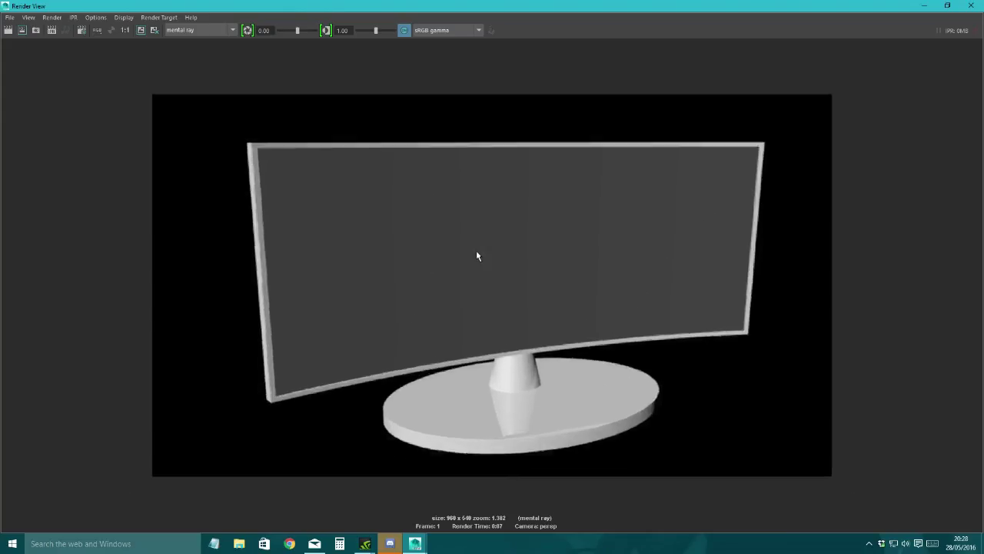
# Step: Inspect the rendered dark screen up close, fit the whole image back in view, and close the render
pyautogui.scroll(2, 476, 250)
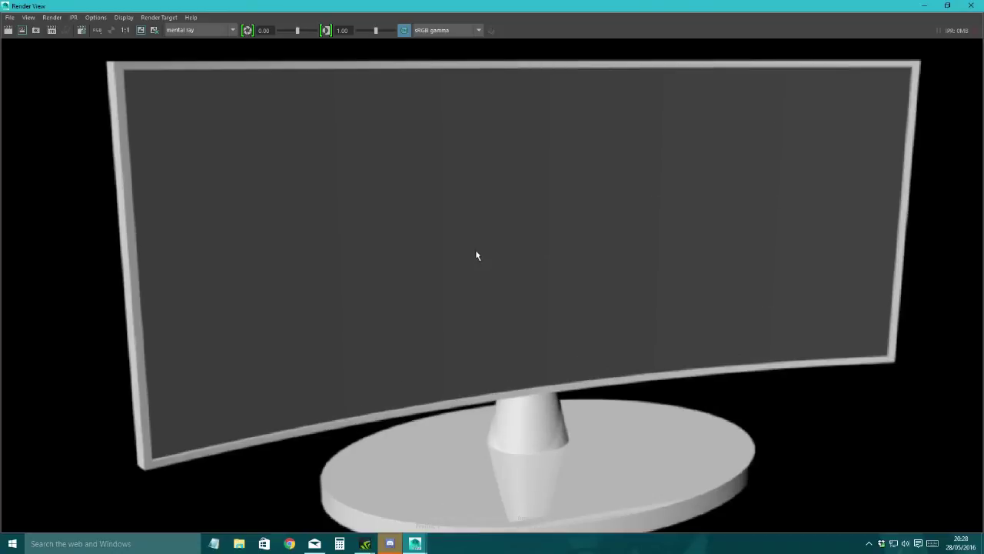
pyautogui.press('f')
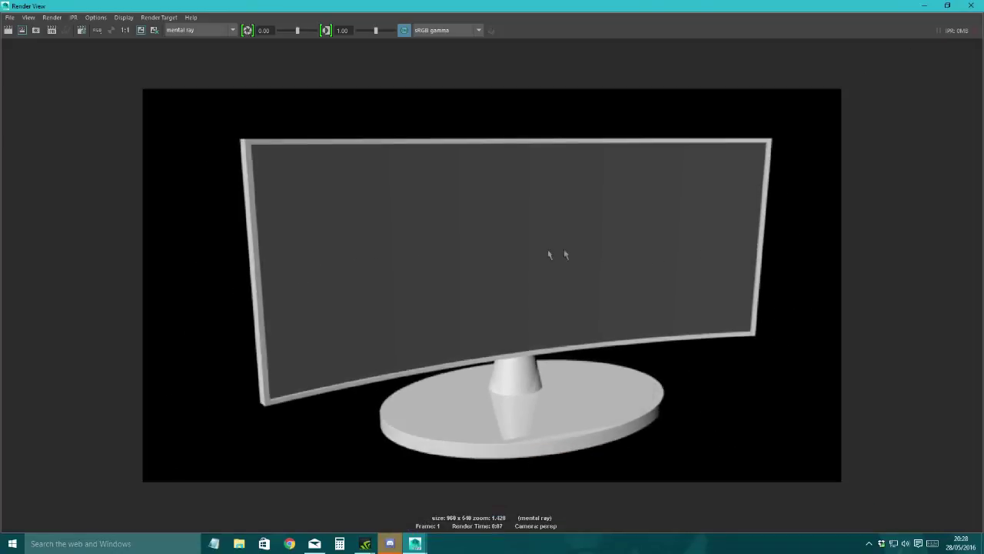
pyautogui.click(971, 5)
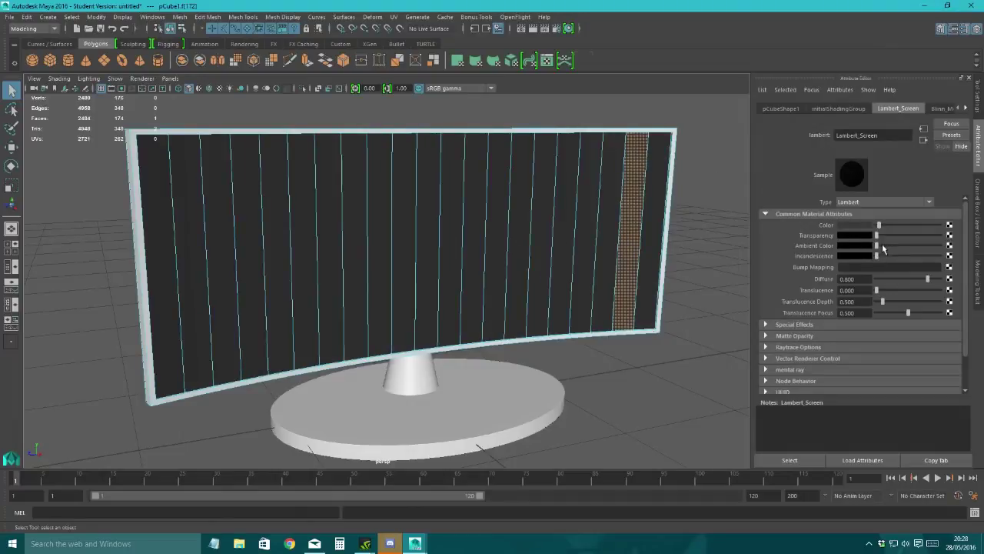
# Step: Raise the Lambert_Screen material's ambient color very slightly, and render the current frame to check the screen
pyautogui.moveTo(876, 246); pyautogui.dragTo(879, 228)
pyautogui.moveTo(879, 246); pyautogui.dragTo(878, 247)
pyautogui.click(529, 29)
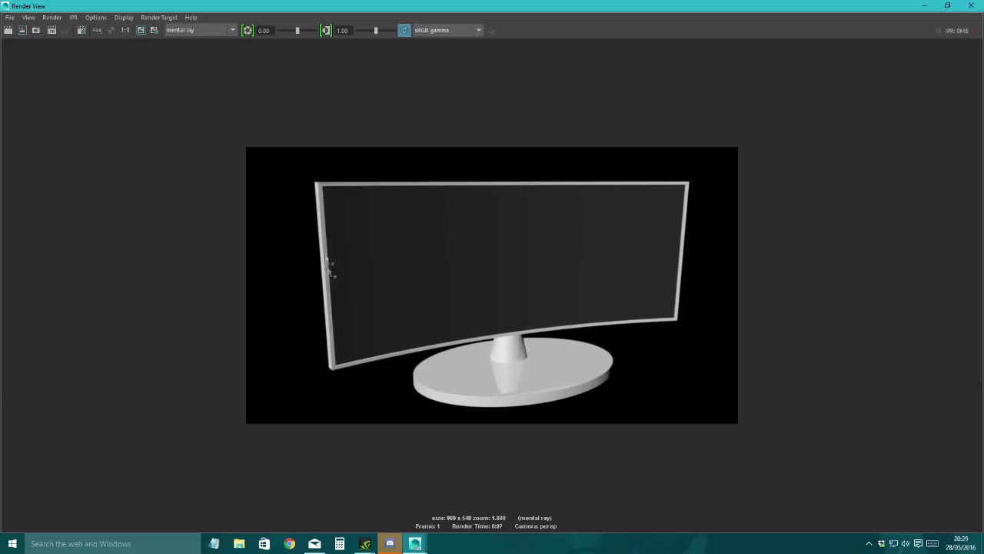
pyautogui.click(972, 5)
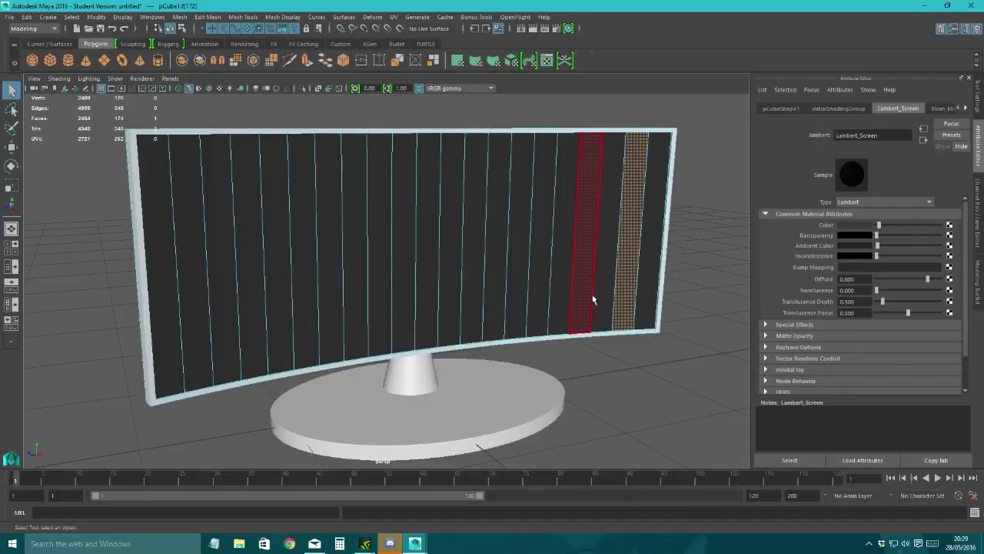
# Step: Return the monitor panel from face selection to object mode, and select the small cylinder at the bezel's lower-right corner
pyautogui.click(676, 280)
pyautogui.keyDown('alt'); pyautogui.moveTo(681, 304); pyautogui.dragTo(481, 295, button='middle'); pyautogui.keyUp('alt')
pyautogui.keyDown('alt'); pyautogui.moveTo(480, 295); pyautogui.dragTo(647, 321, button='right'); pyautogui.keyUp('alt')
pyautogui.keyDown('alt'); pyautogui.moveTo(648, 321); pyautogui.dragTo(630, 305, button='middle'); pyautogui.keyUp('alt')
pyautogui.scroll(-4, 538, 319)
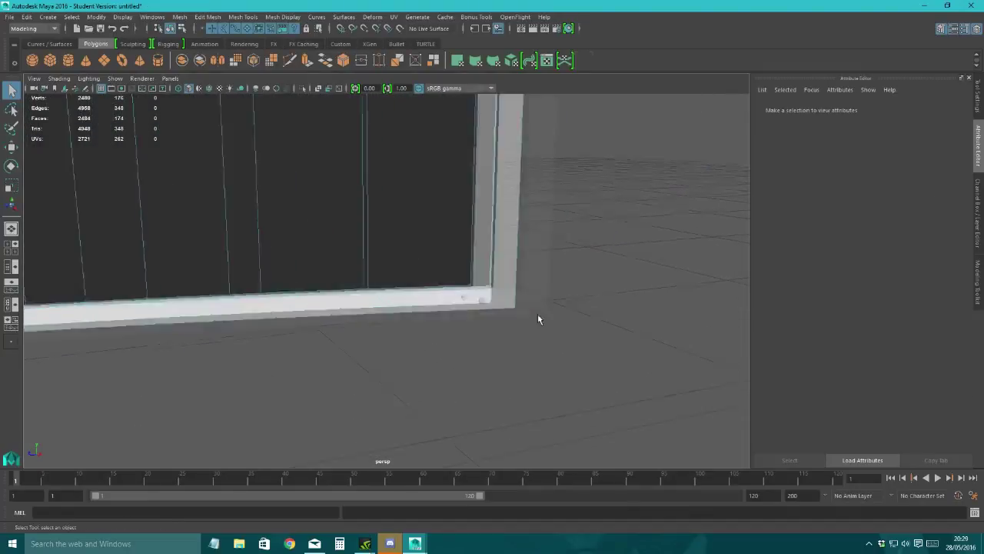
pyautogui.click(559, 332)
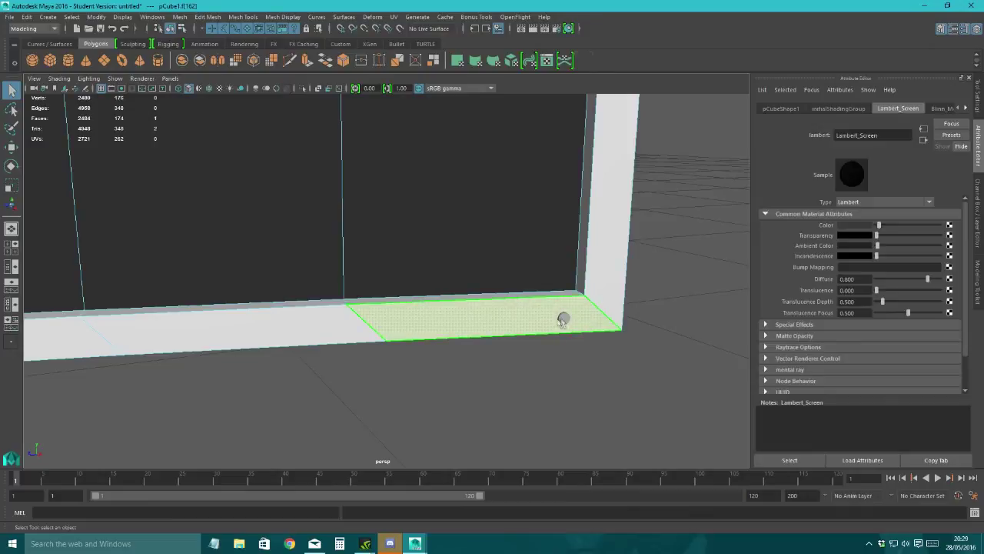
pyautogui.moveTo(561, 318); pyautogui.dragTo(649, 233, button='right')
pyautogui.click(648, 233)
pyautogui.click(564, 319)
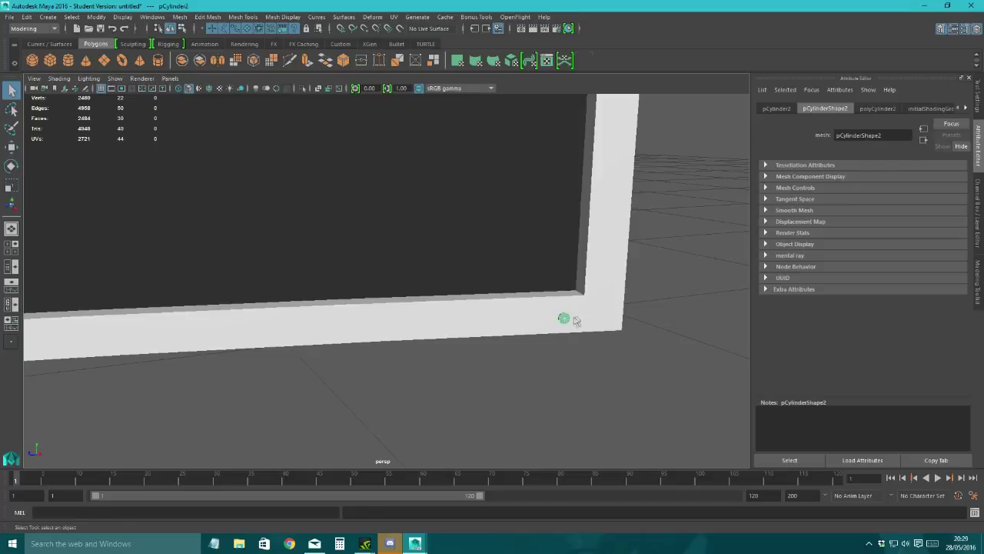
# Step: Assign a new Shading Map material to the small bezel cylinder and change the material's type to Surface Shader
pyautogui.moveTo(568, 317); pyautogui.dragTo(573, 500, button='right')
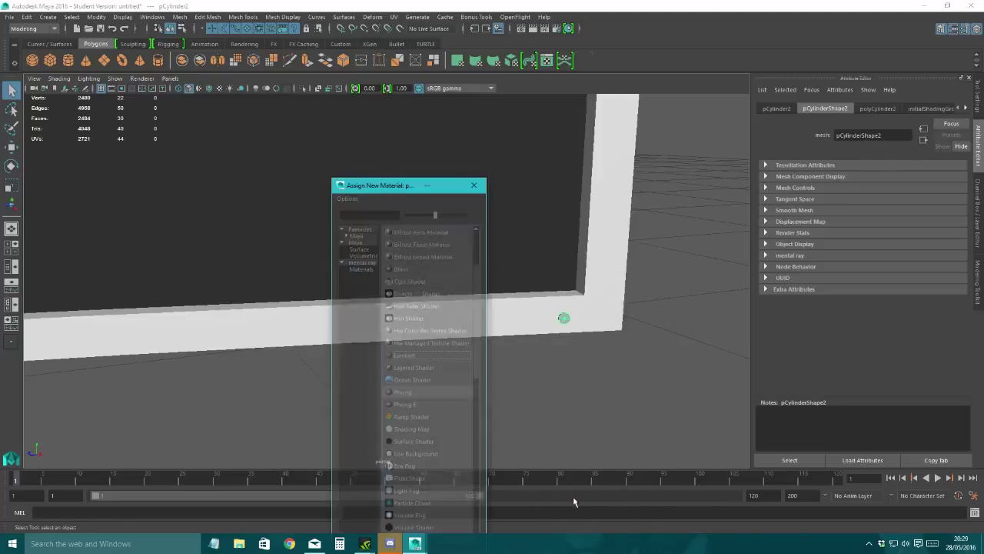
pyautogui.scroll(-4, 418, 318)
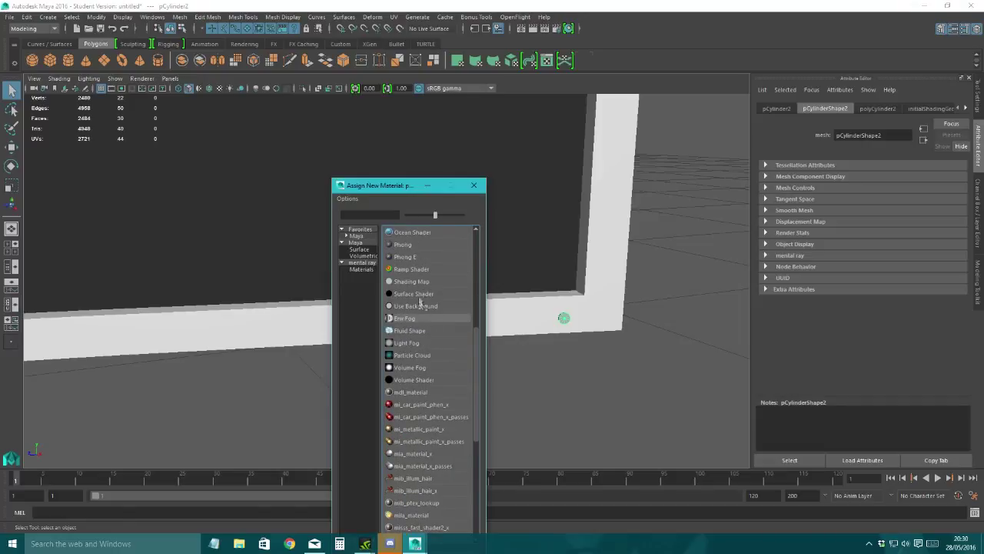
pyautogui.click(417, 282)
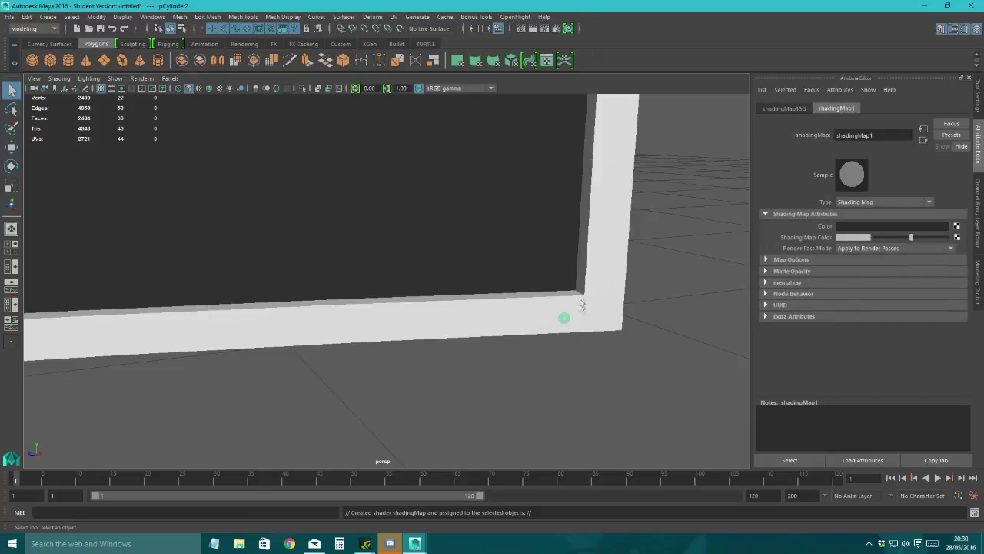
pyautogui.rightClick(569, 321)
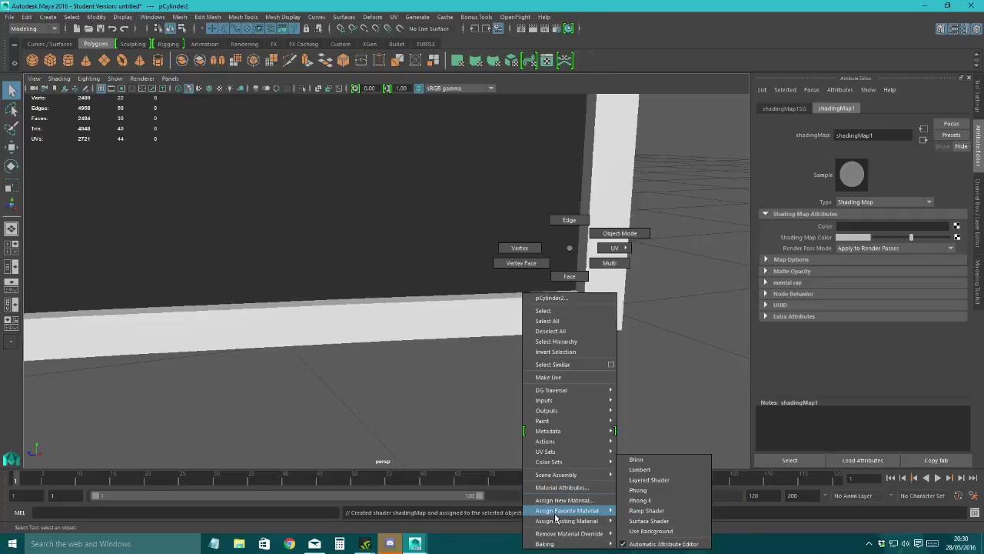
pyautogui.moveTo(555, 503); pyautogui.dragTo(619, 233, button='right')
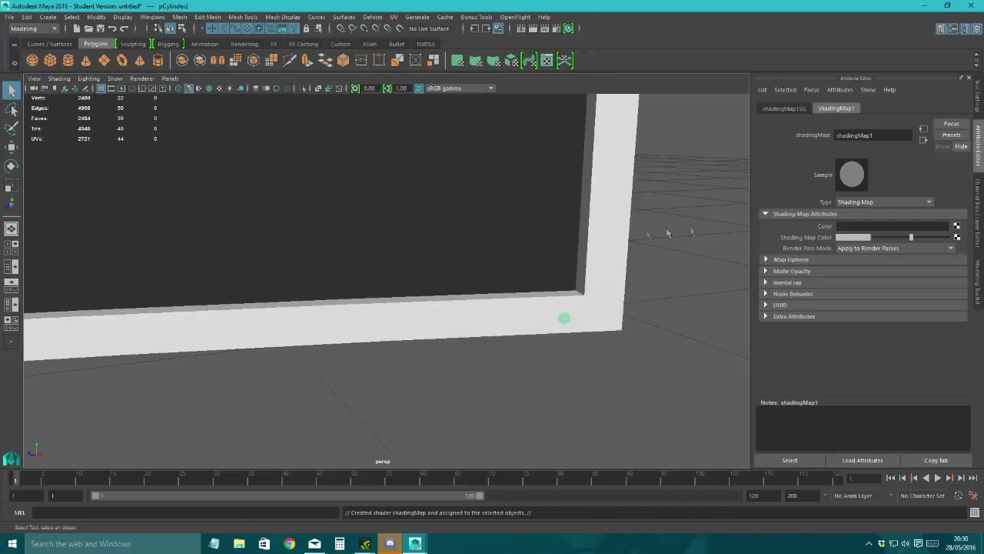
pyautogui.click(875, 201)
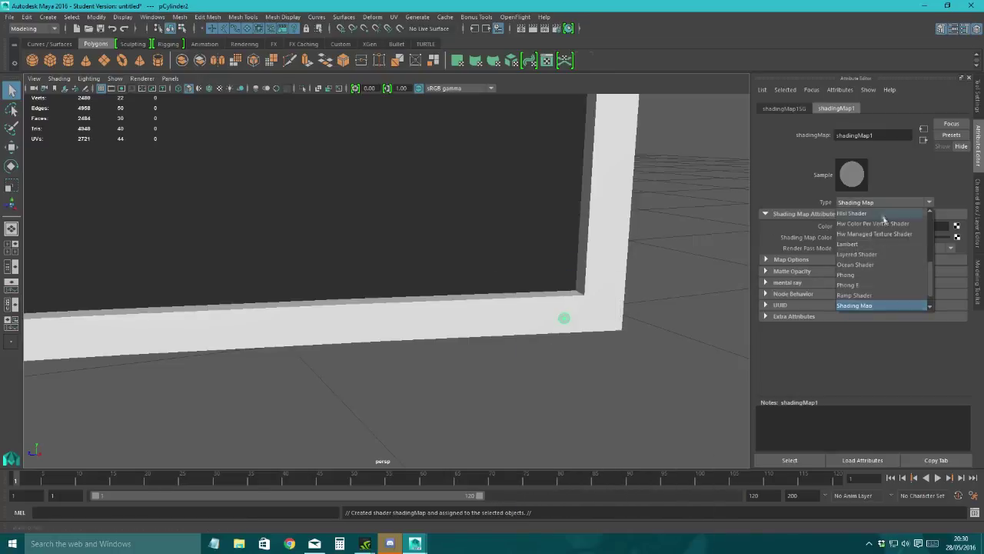
pyautogui.moveTo(932, 282); pyautogui.dragTo(932, 298)
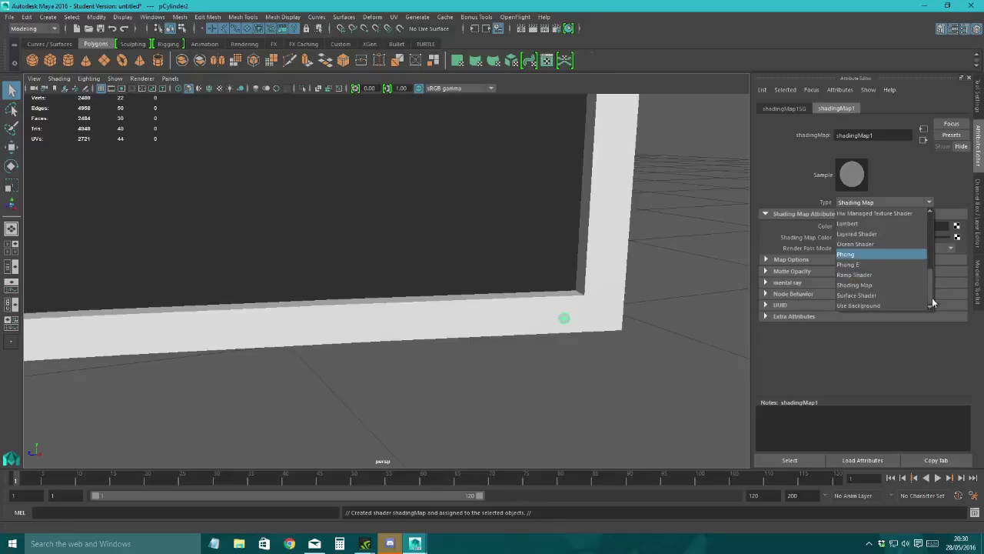
pyautogui.click(859, 297)
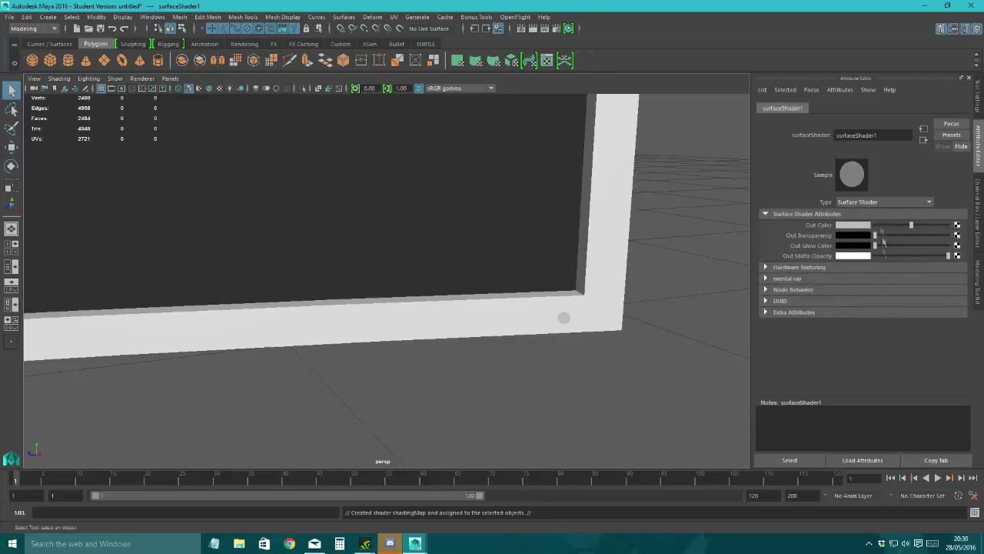
# Step: Set the surface shader's out color to a bright cyan-blue and render the current frame to check it
pyautogui.click(853, 224)
pyautogui.moveTo(814, 256); pyautogui.dragTo(871, 283)
pyautogui.click(878, 268)
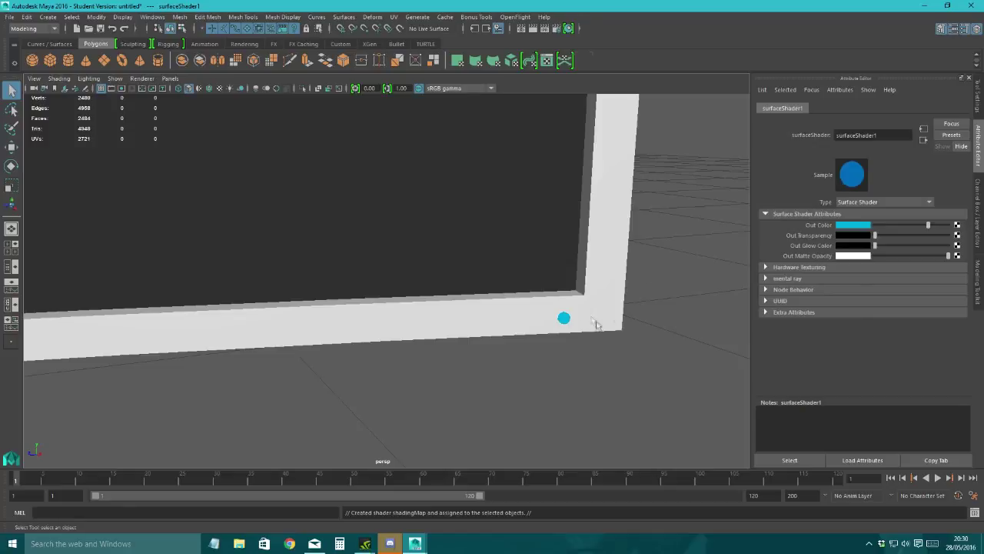
pyautogui.click(846, 225)
pyautogui.click(536, 28)
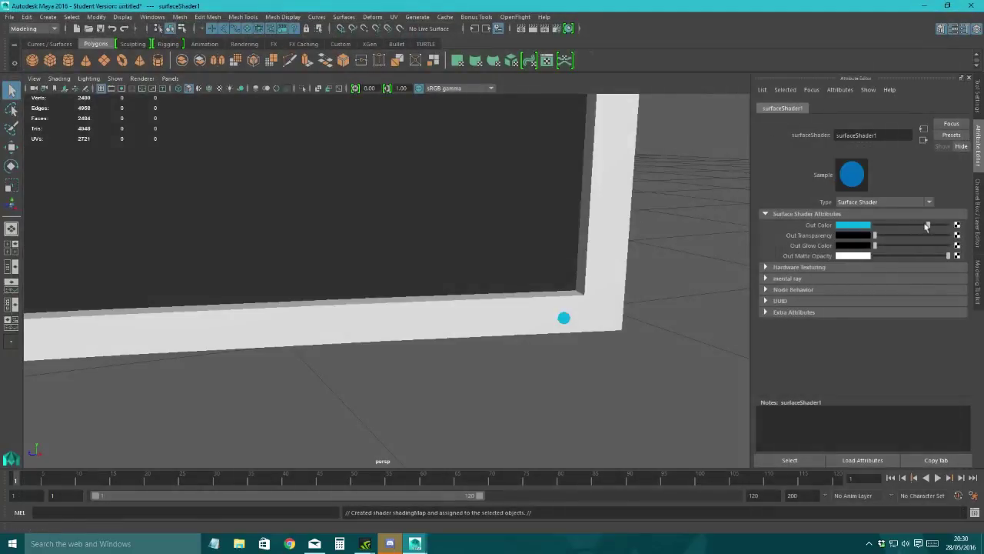
# Step: Darken the surface shader's out color somewhat, and set its out glow color to a medium version of the recent cyan-blue
pyautogui.moveTo(927, 226); pyautogui.dragTo(907, 229)
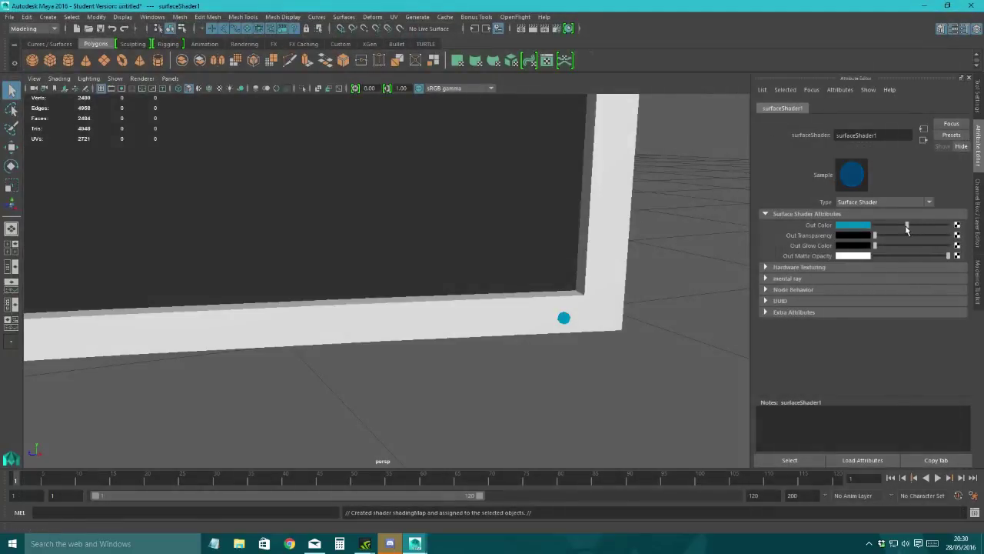
pyautogui.click(853, 247)
pyautogui.click(786, 239)
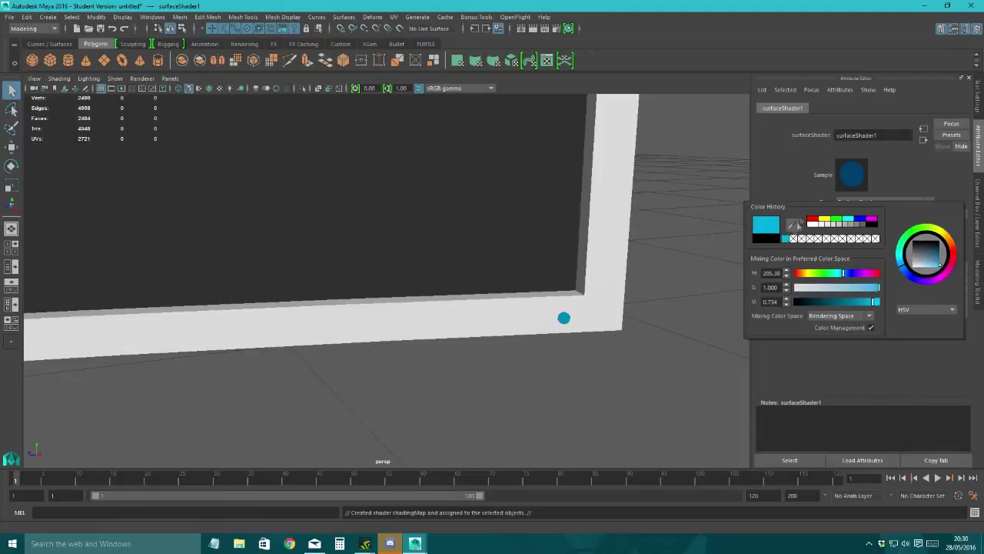
pyautogui.moveTo(929, 247); pyautogui.dragTo(902, 250)
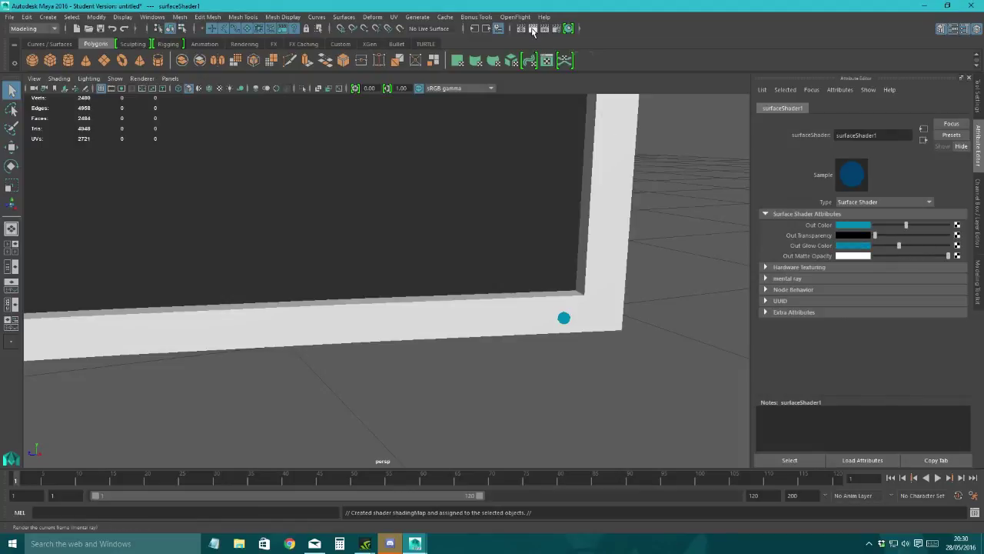
# Step: Lower the surface shader's out glow color to a dark teal, rendering the current frame before and after to compare the glow
pyautogui.click(532, 30)
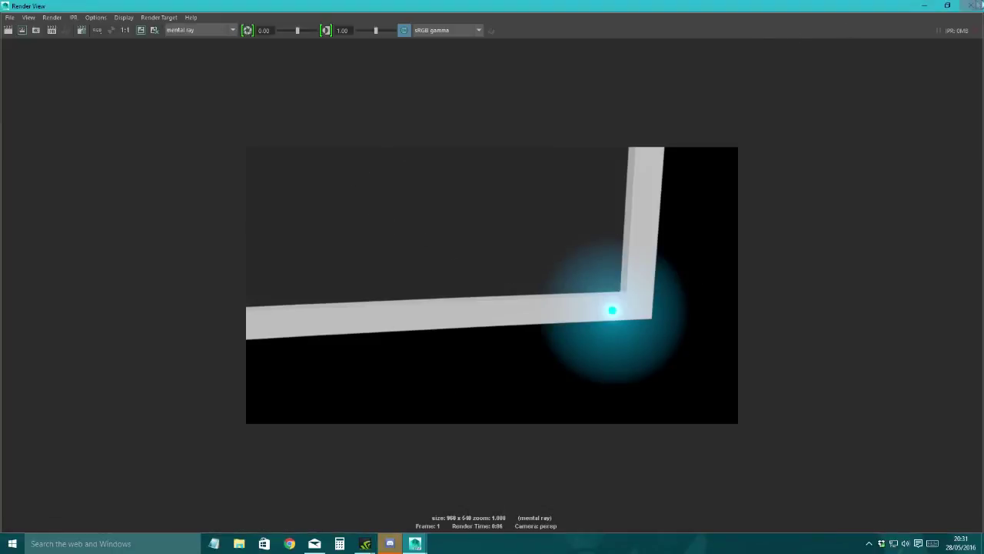
pyautogui.click(970, 5)
pyautogui.moveTo(899, 247); pyautogui.dragTo(882, 253)
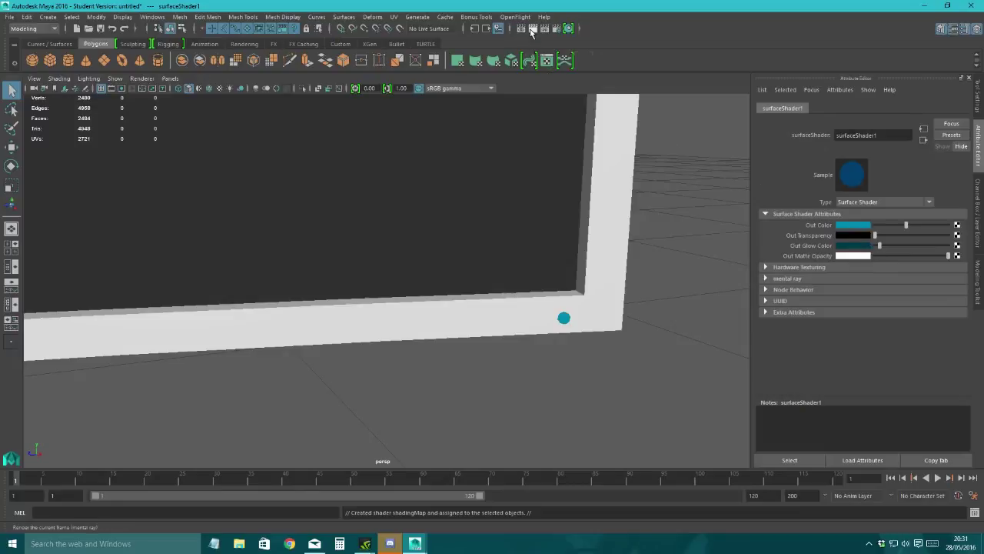
pyautogui.click(531, 30)
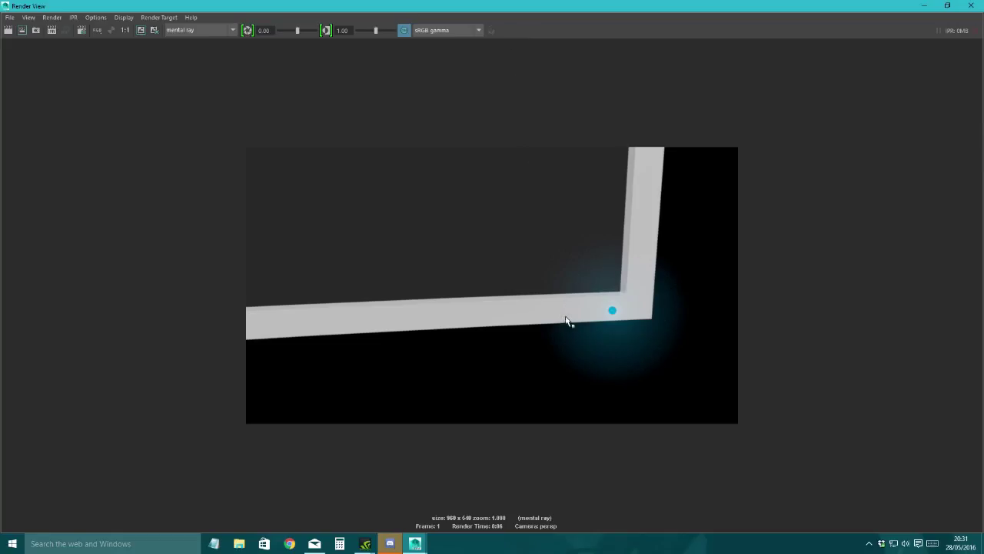
pyautogui.click(971, 6)
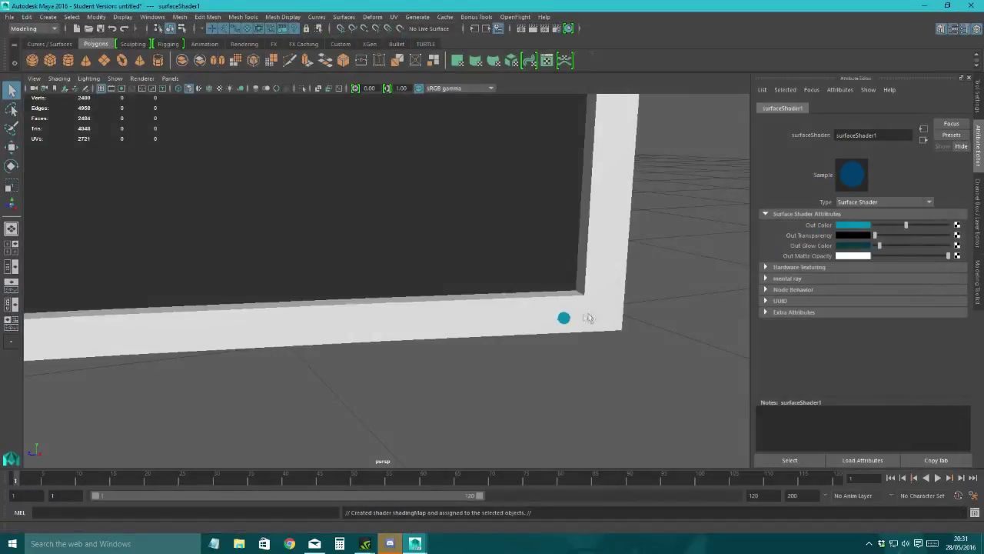
# Step: Scale the small bezel cylinder down slightly in all directions and deselect it
pyautogui.click(567, 318)
pyautogui.click(12, 146)
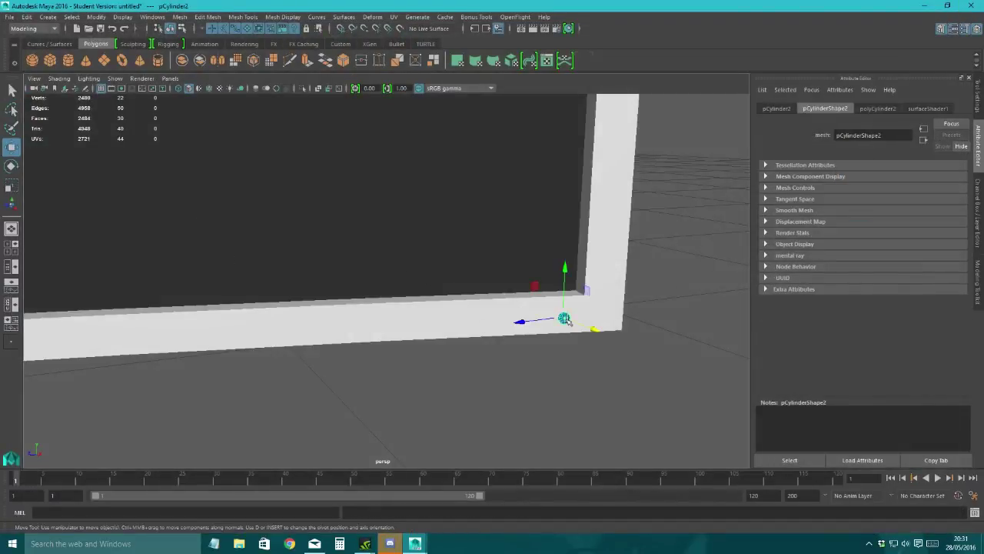
pyautogui.press('r')
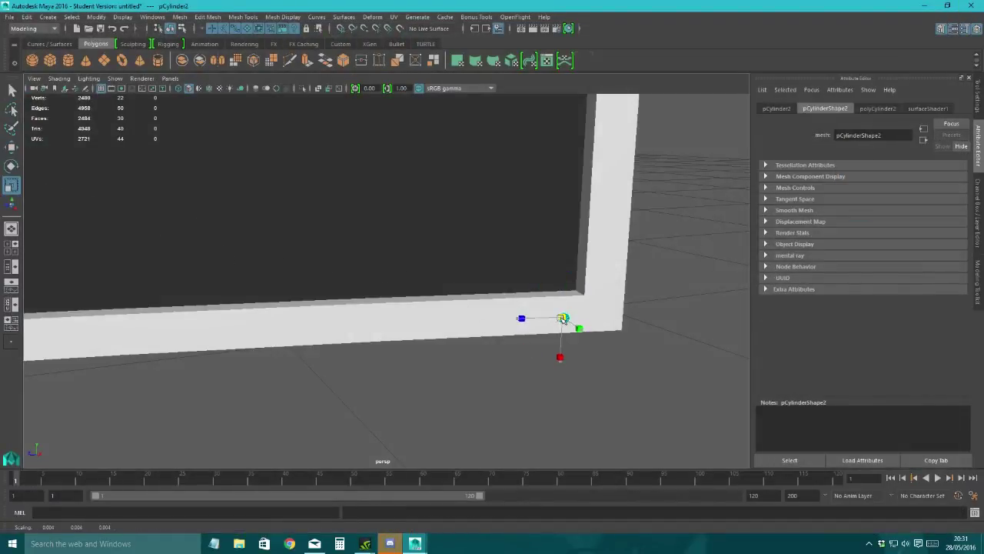
pyautogui.click(663, 286)
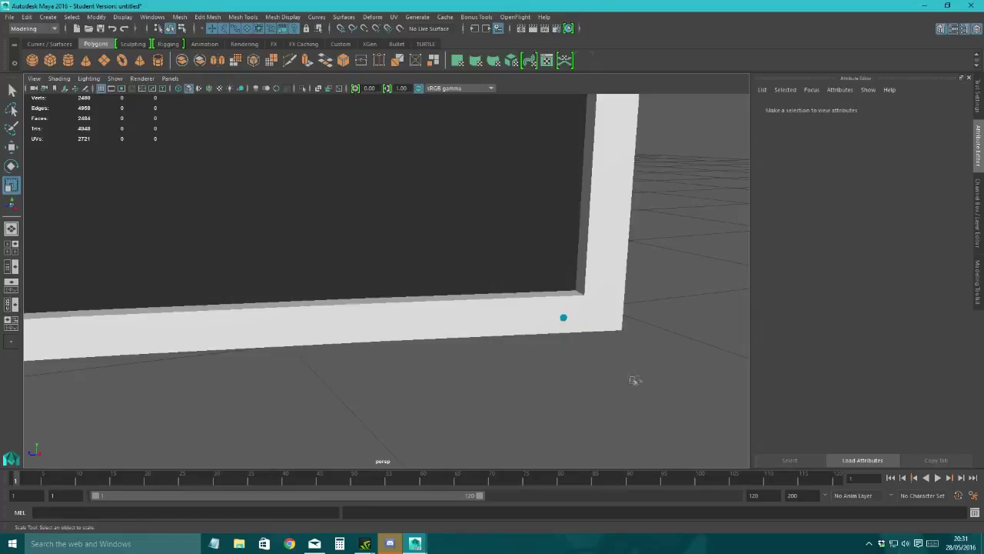
# Step: Nudge the small cylinder along its depth direction against the bezel's front face, and deselect it
pyautogui.keyDown('alt'); pyautogui.moveTo(624, 391); pyautogui.dragTo(526, 323); pyautogui.keyUp('alt')
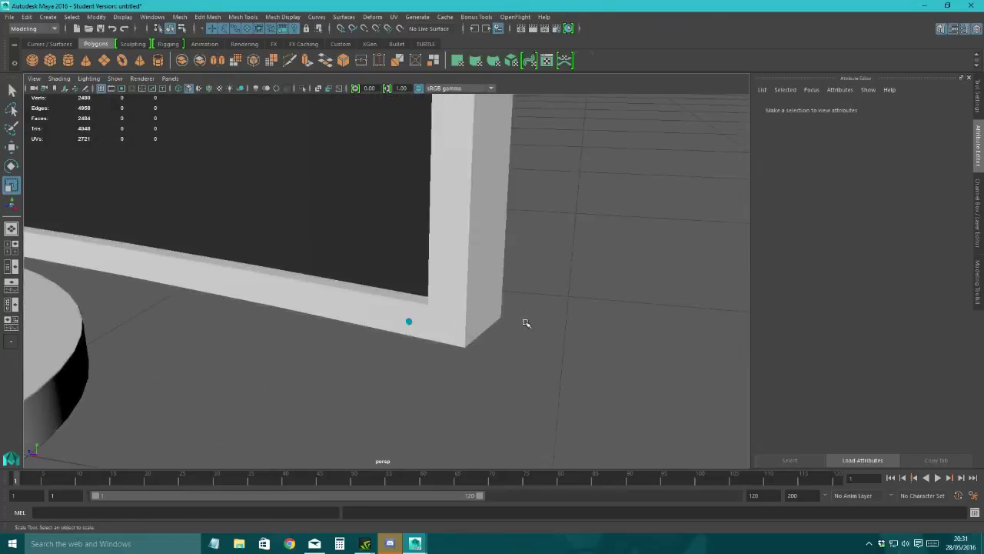
pyautogui.scroll(2, 526, 323)
pyautogui.keyDown('alt'); pyautogui.moveTo(526, 323); pyautogui.dragTo(432, 377, button='right'); pyautogui.keyUp('alt')
pyautogui.click(451, 395)
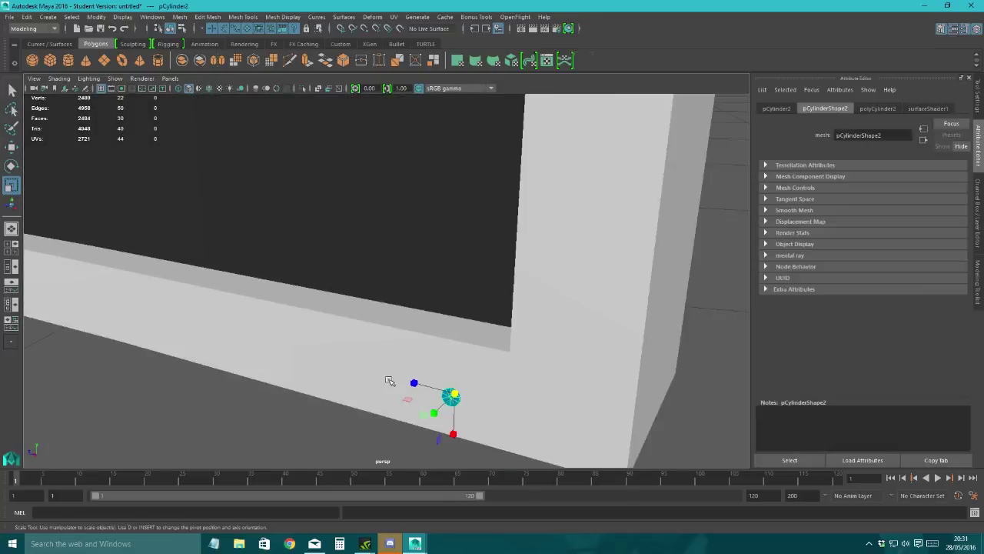
pyautogui.scroll(5, 389, 381)
pyautogui.keyDown('alt'); pyautogui.moveTo(389, 305); pyautogui.dragTo(318, 336, button='right'); pyautogui.keyUp('alt')
pyautogui.keyDown('alt'); pyautogui.moveTo(365, 343); pyautogui.dragTo(254, 323); pyautogui.keyUp('alt')
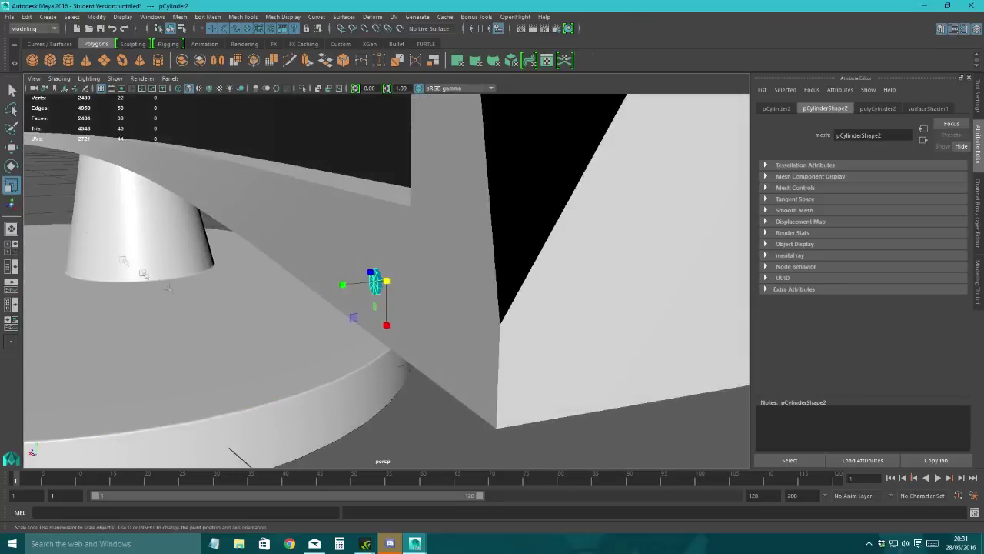
pyautogui.click(11, 146)
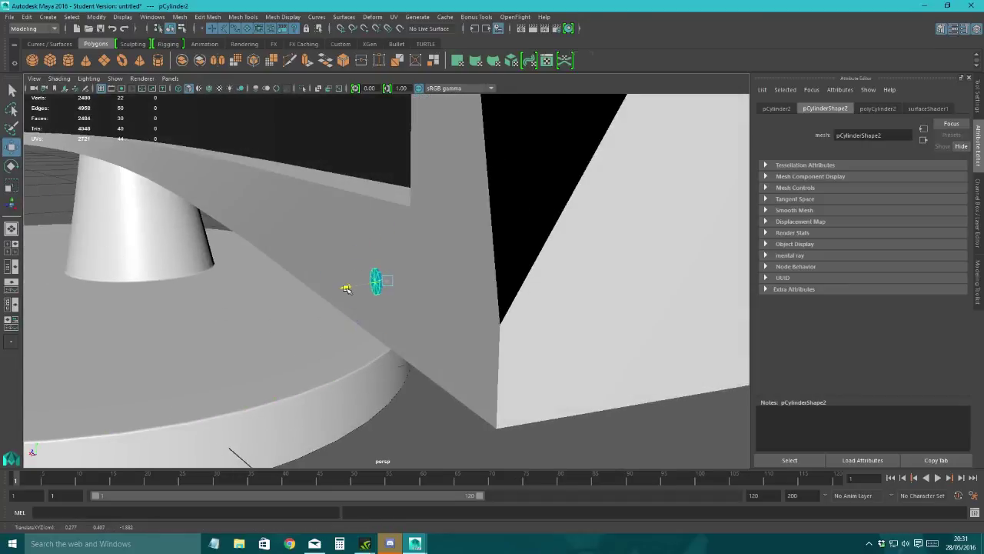
pyautogui.click(399, 410)
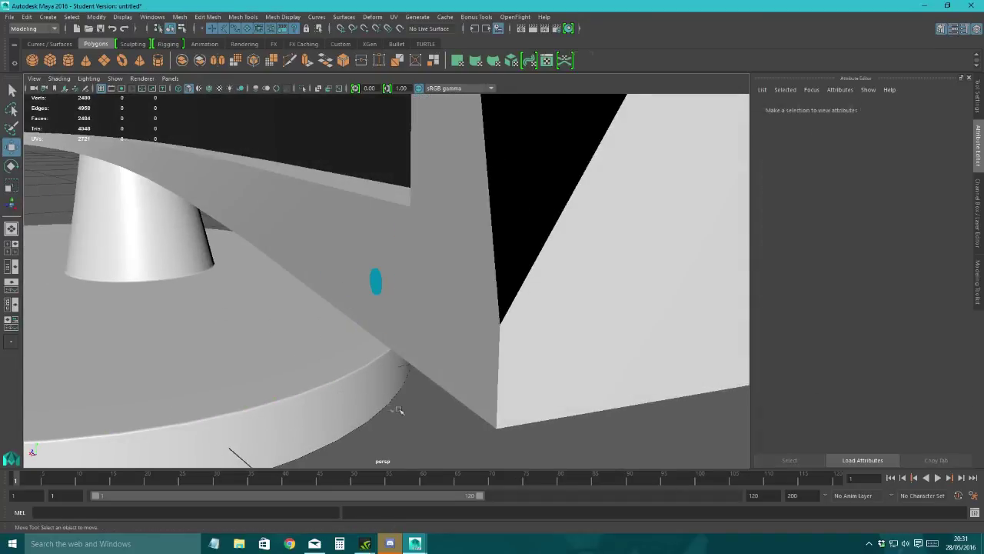
# Step: Render the current frame from a wider front view of the bezel corner to check the small glowing light
pyautogui.keyDown('alt'); pyautogui.moveTo(399, 410); pyautogui.dragTo(422, 378); pyautogui.keyUp('alt')
pyautogui.scroll(-6, 407, 350)
pyautogui.scroll(3, 367, 274)
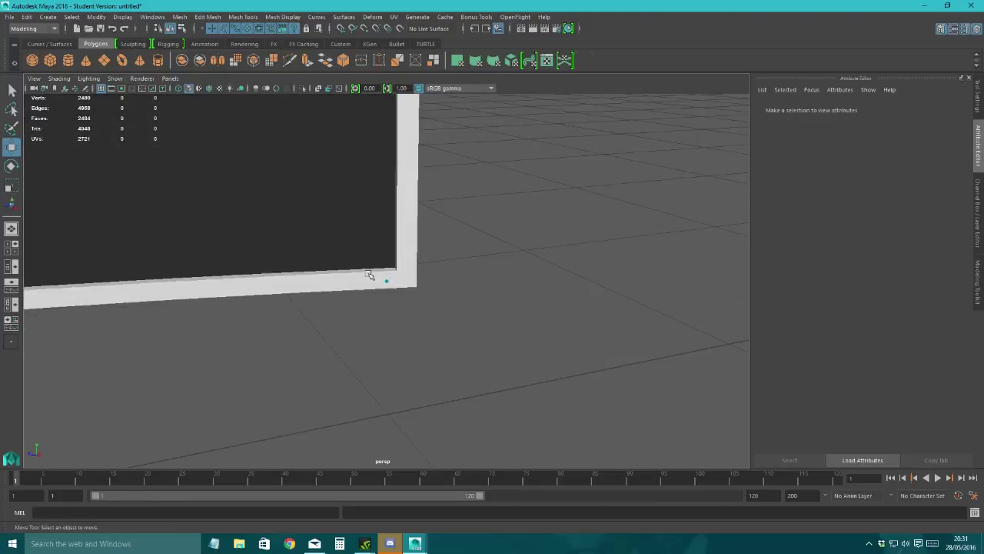
pyautogui.click(533, 28)
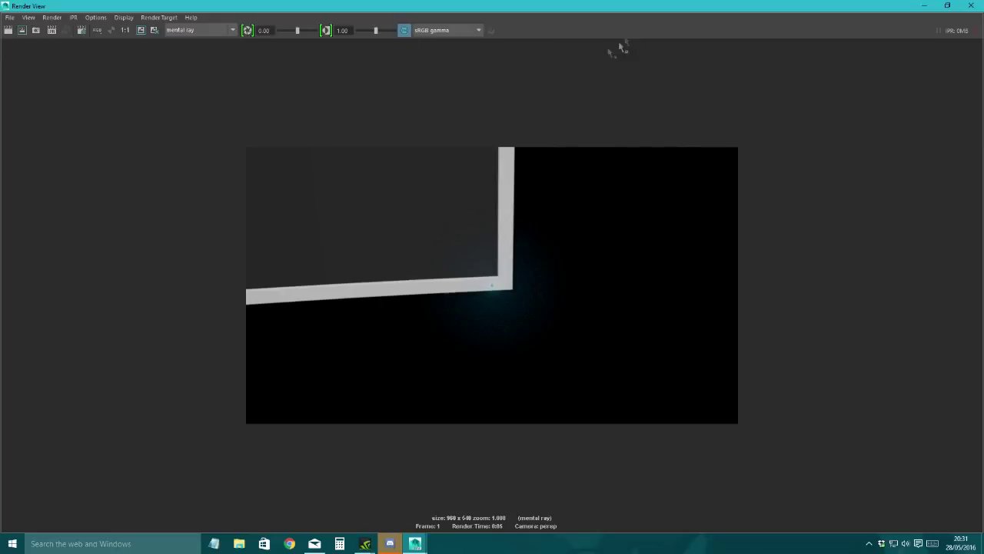
# Step: Compare the rendered bezel corner with color management switched off and on, and examine the available view transforms
pyautogui.click(406, 31)
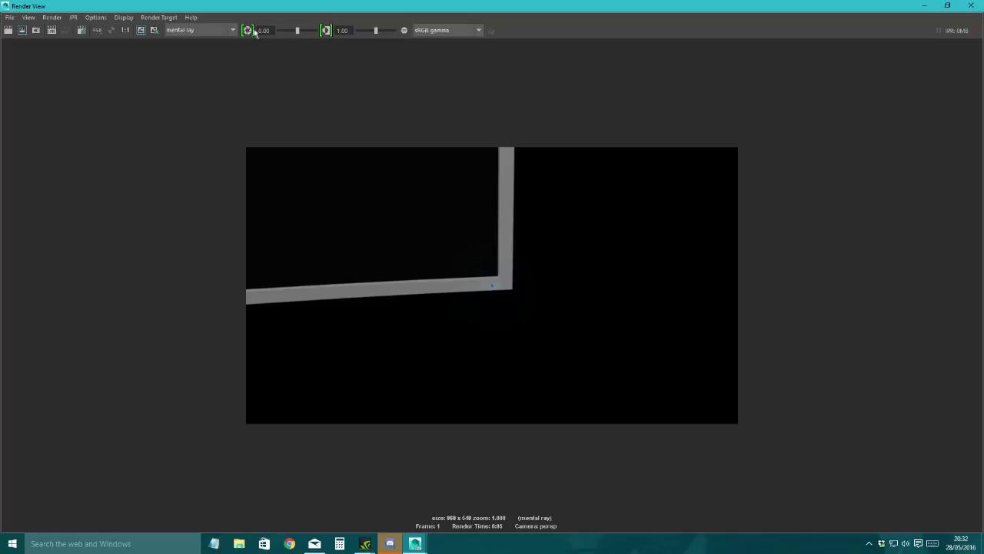
pyautogui.click(405, 31)
pyautogui.click(405, 30)
pyautogui.click(405, 31)
pyautogui.click(406, 30)
pyautogui.click(434, 31)
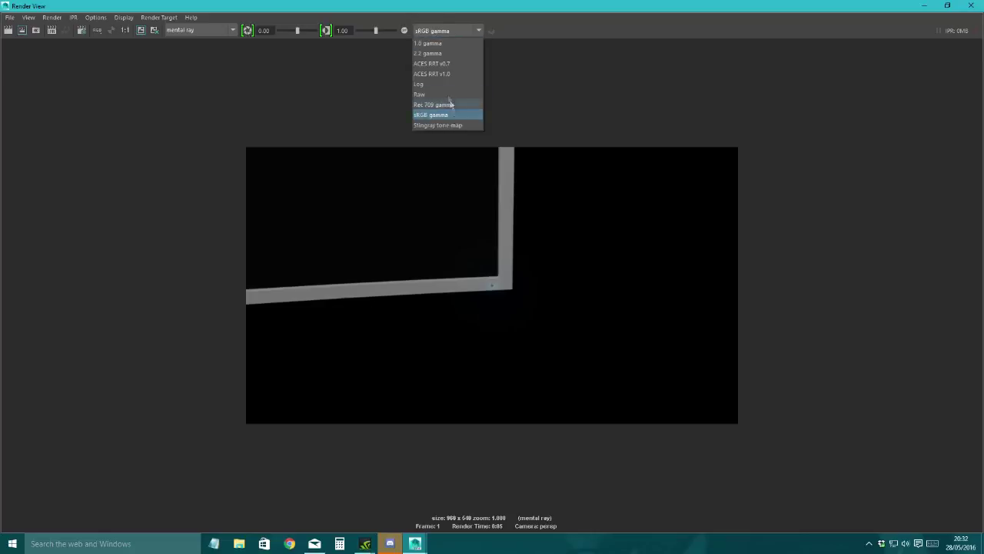
pyautogui.click(433, 31)
pyautogui.click(427, 33)
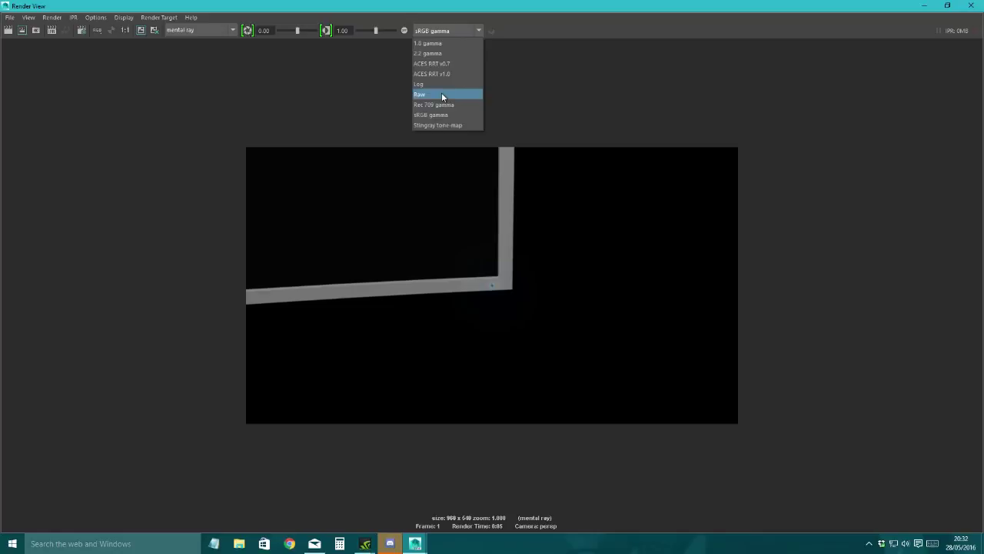
pyautogui.click(404, 30)
pyautogui.click(445, 32)
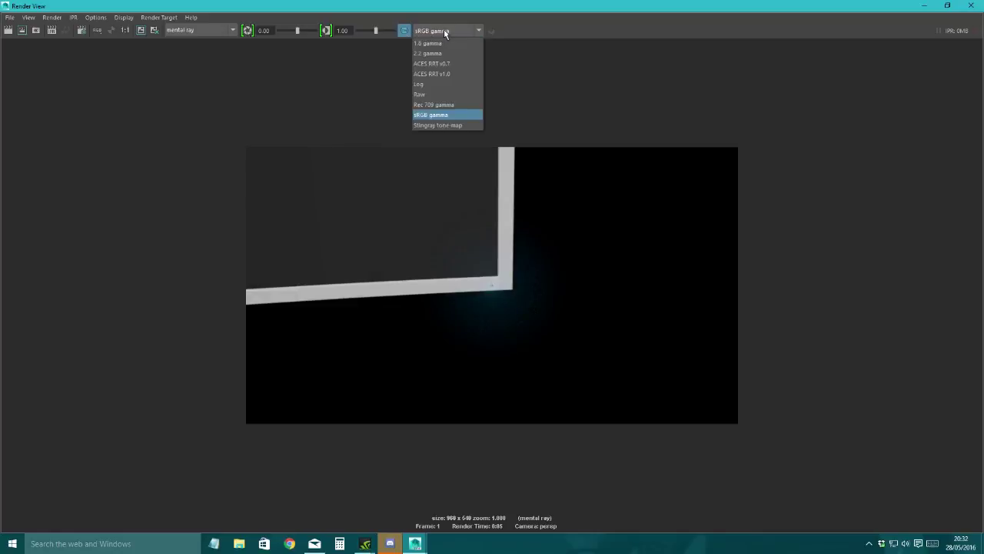
pyautogui.click(403, 31)
pyautogui.click(404, 31)
pyautogui.click(404, 30)
pyautogui.click(404, 31)
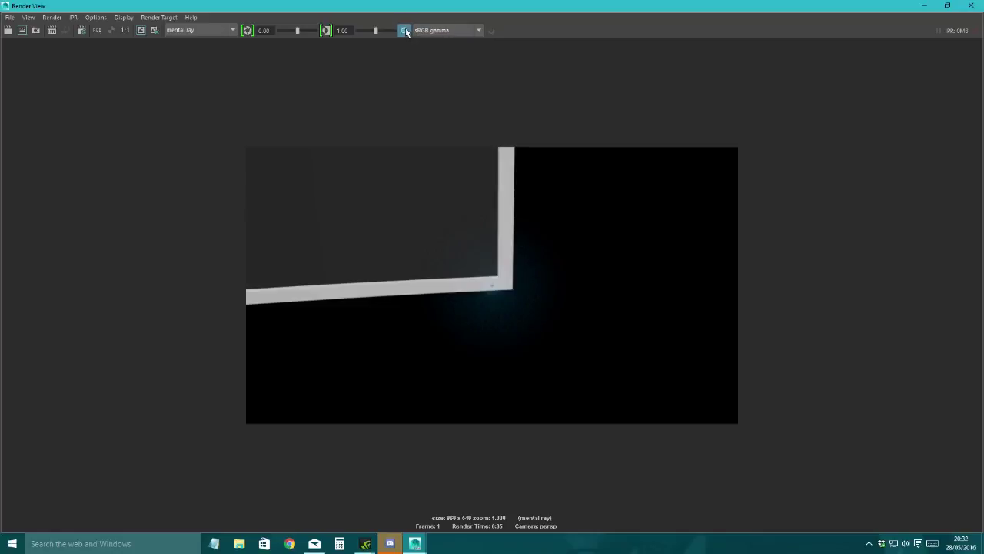
# Step: Set the render view's view transform to Raw, inspect the render, and minimize the render view
pyautogui.click(442, 32)
pyautogui.click(440, 92)
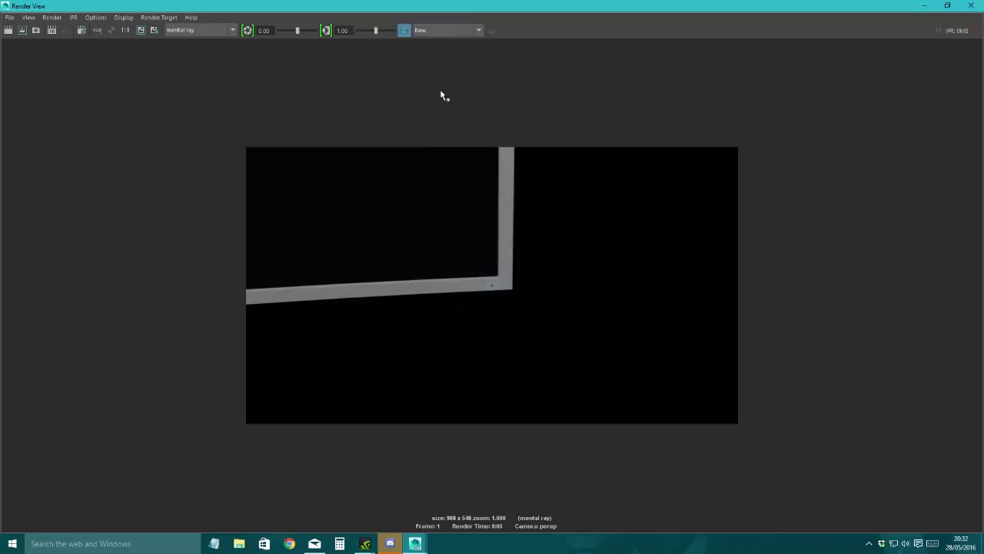
pyautogui.scroll(5, 523, 267)
pyautogui.scroll(-4, 524, 267)
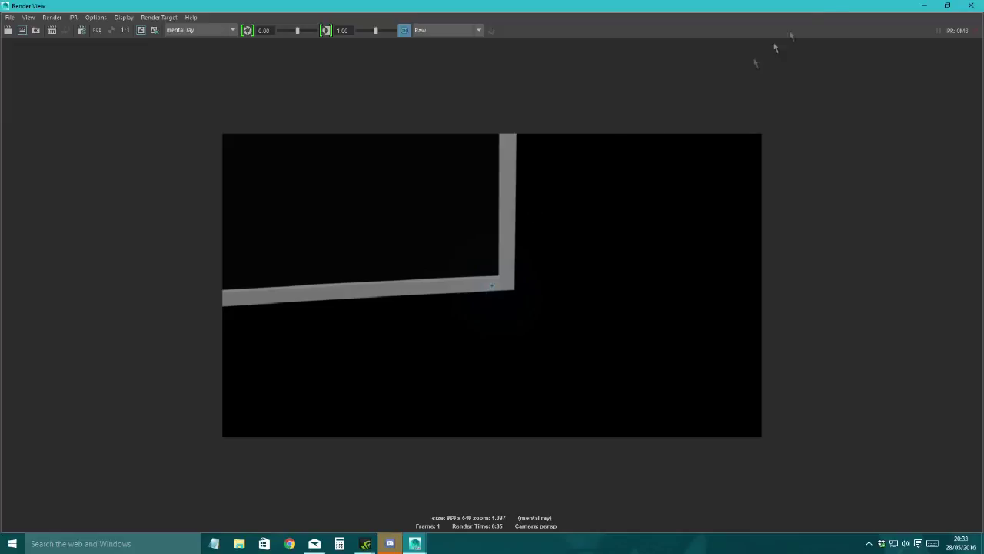
pyautogui.click(924, 5)
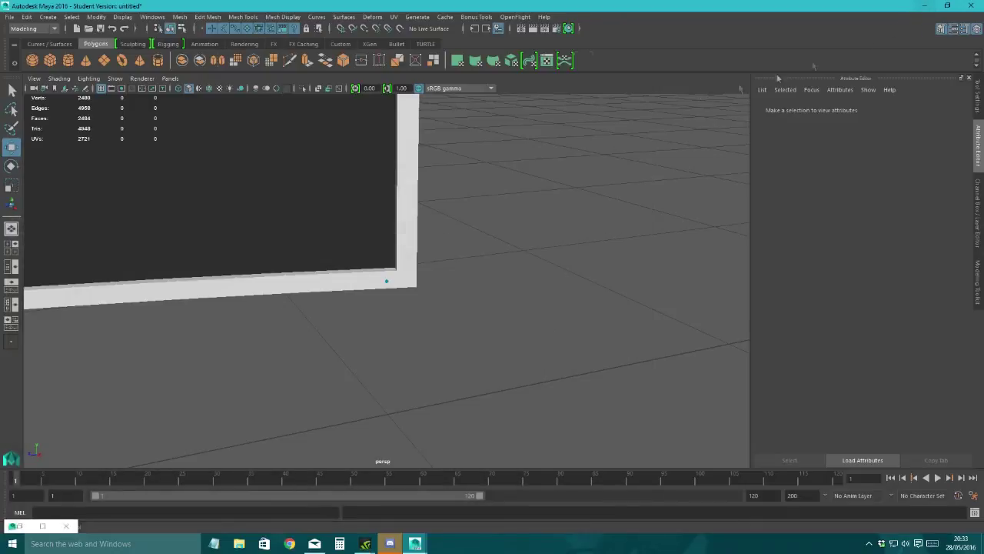
# Step: Set the perspective viewport's view transform to Raw with color management enabled
pyautogui.click(419, 89)
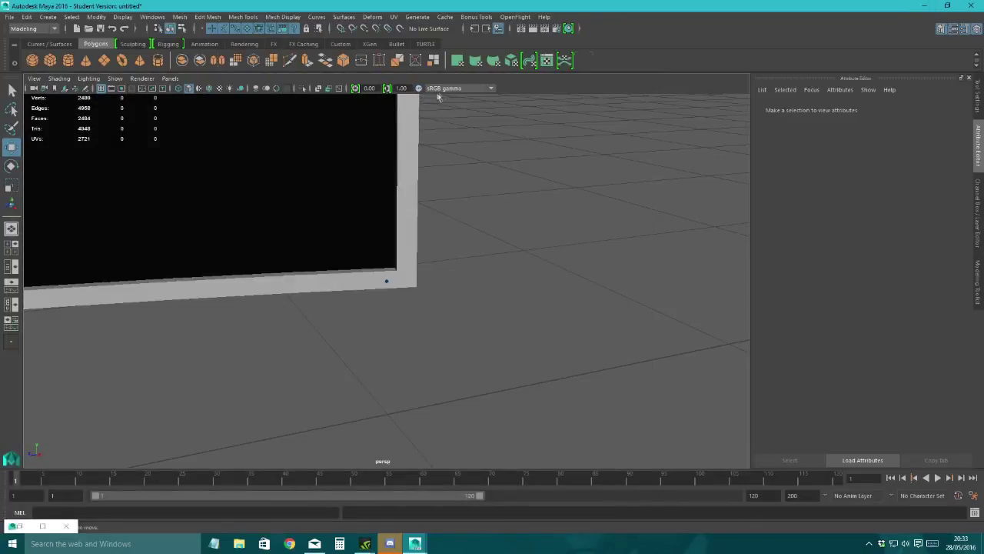
pyautogui.click(440, 89)
pyautogui.click(441, 146)
pyautogui.scroll(-4, 497, 231)
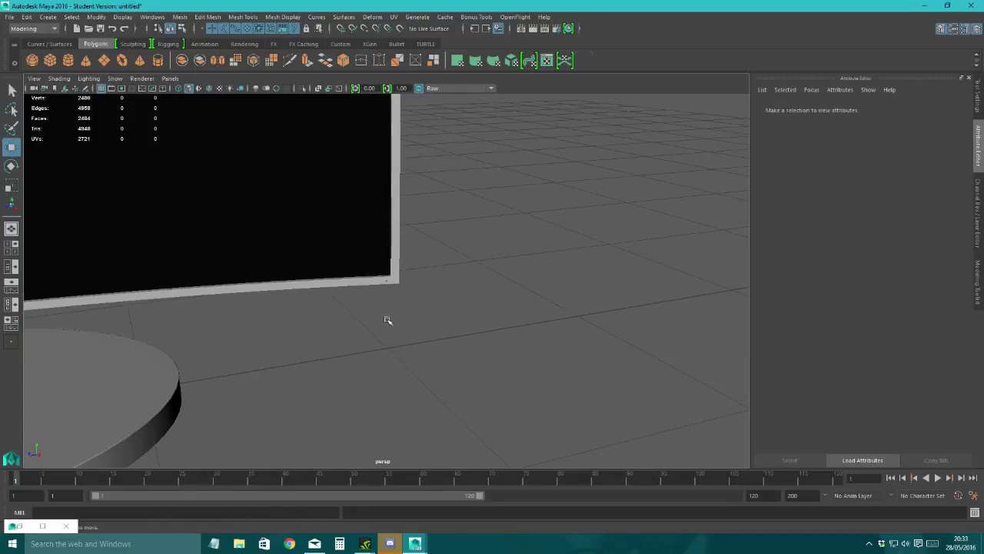
pyautogui.keyDown('alt'); pyautogui.moveTo(388, 320); pyautogui.dragTo(470, 333); pyautogui.keyUp('alt')
# Step: Select the oval base and raise the Ambient Color of Blinn_Monitor_GenericColour slightly to a dark gray, and deselect it
pyautogui.click(470, 334)
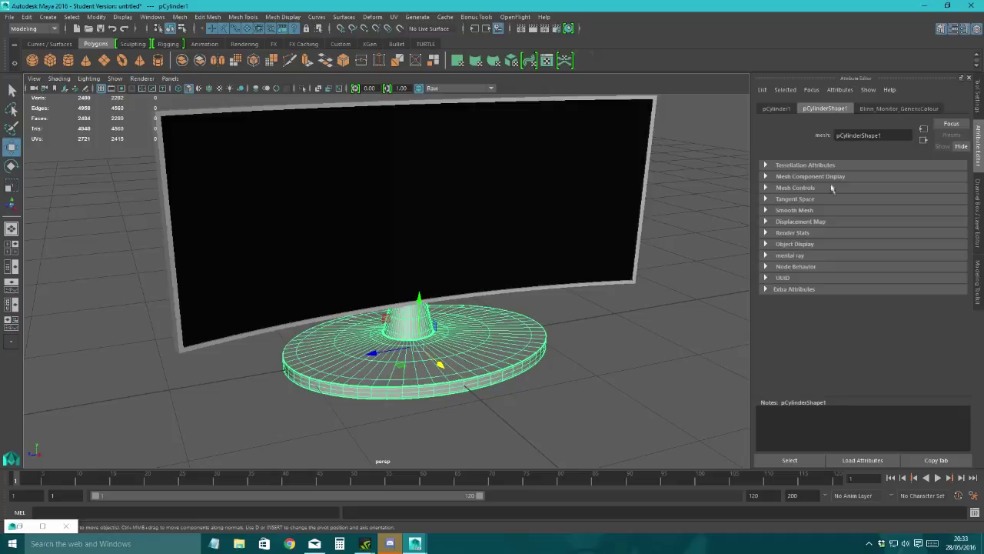
pyautogui.click(559, 367)
pyautogui.keyDown('alt'); pyautogui.moveTo(684, 330); pyautogui.dragTo(411, 347); pyautogui.keyUp('alt')
pyautogui.click(411, 347)
pyautogui.click(902, 109)
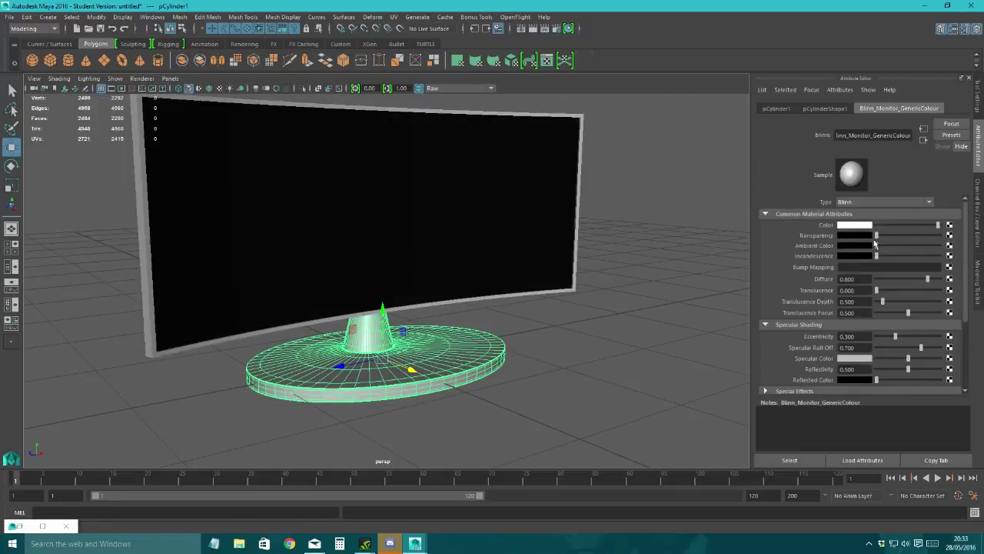
pyautogui.moveTo(877, 245); pyautogui.dragTo(880, 246)
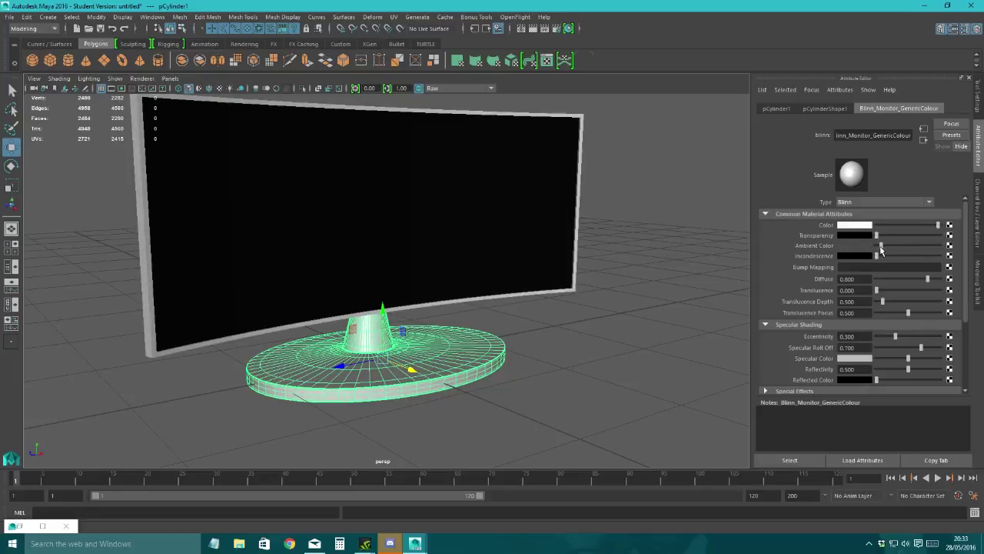
pyautogui.click(696, 256)
# Step: Select a face of the curved screen and lighten the Color of its Lambert_Screen material slightly, and clear the selection
pyautogui.keyDown('alt'); pyautogui.moveTo(589, 297); pyautogui.dragTo(504, 313); pyautogui.keyUp('alt')
pyautogui.click(493, 265)
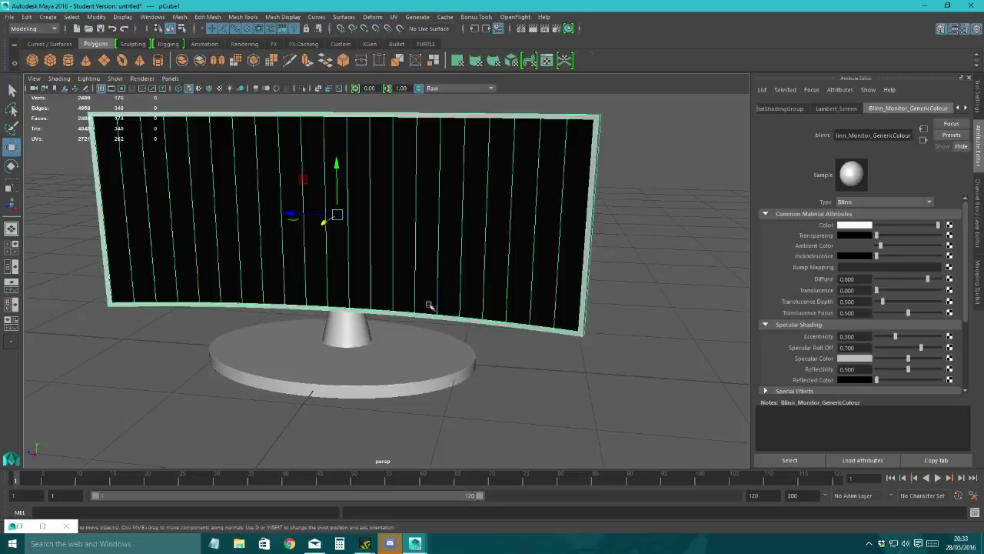
pyautogui.keyDown('alt'); pyautogui.moveTo(431, 305); pyautogui.dragTo(512, 300); pyautogui.keyUp('alt')
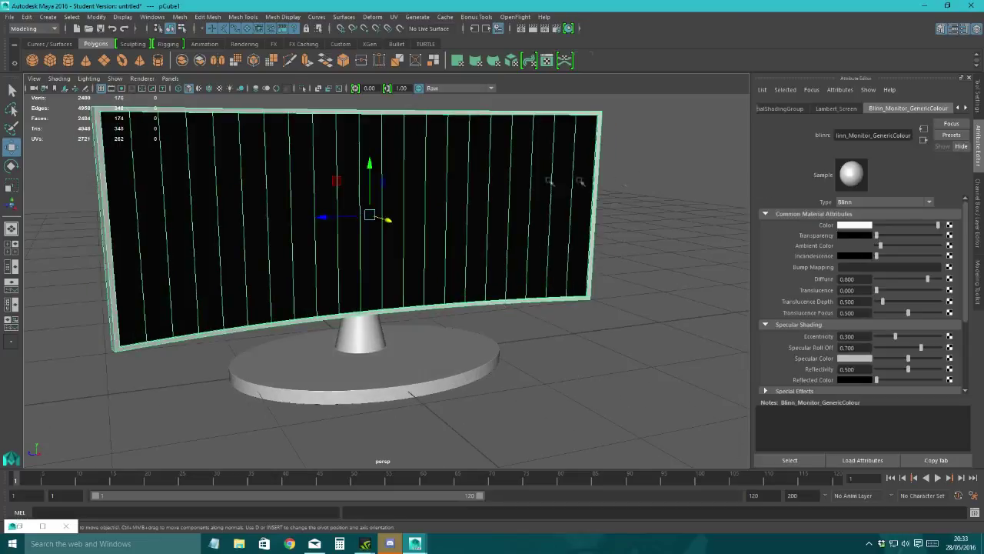
pyautogui.moveTo(516, 180); pyautogui.dragTo(517, 208, button='right')
pyautogui.click(521, 189)
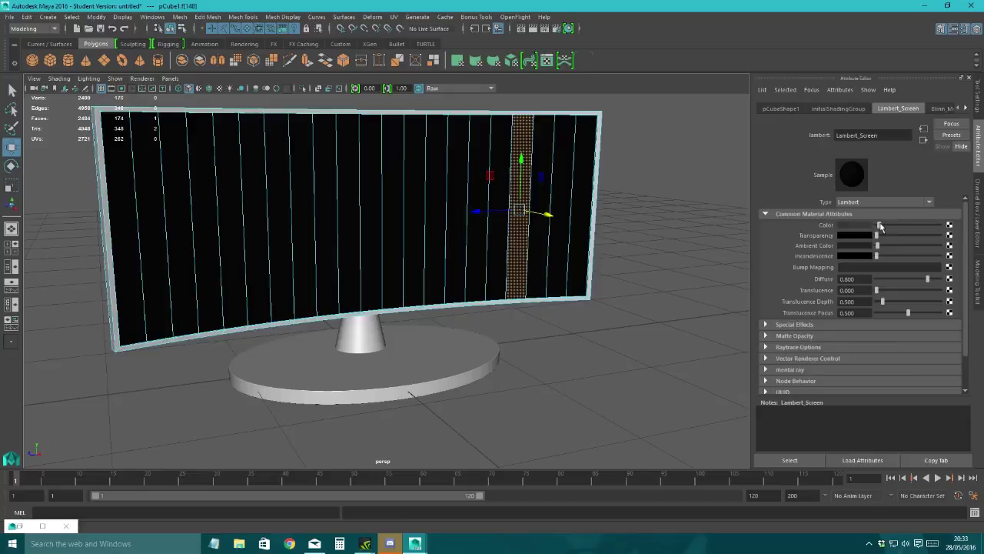
pyautogui.moveTo(881, 225); pyautogui.dragTo(888, 225)
pyautogui.click(718, 223)
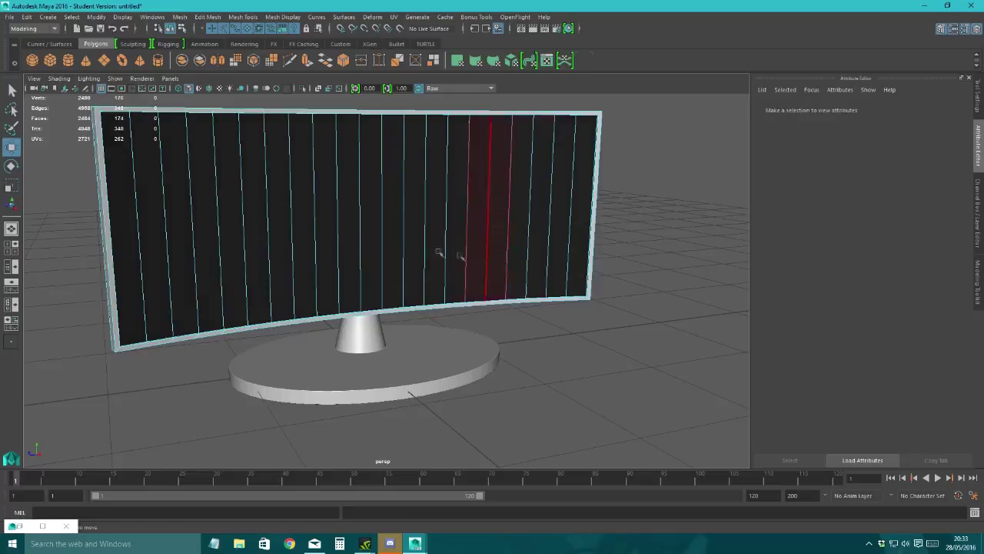
# Step: Render the current frame twice to check the adjusted screen and base materials, closing the render view after each
pyautogui.click(533, 30)
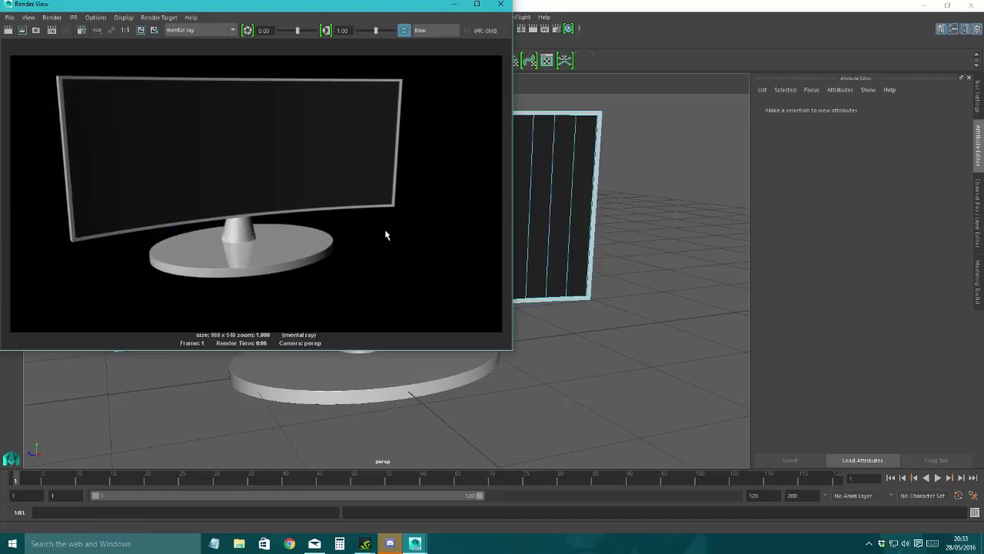
pyautogui.click(500, 4)
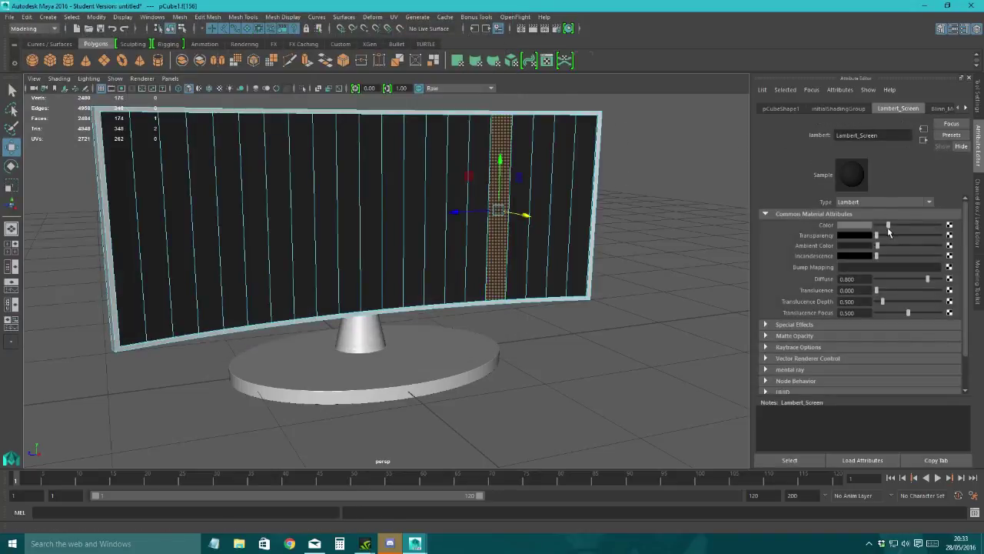
pyautogui.click(727, 209)
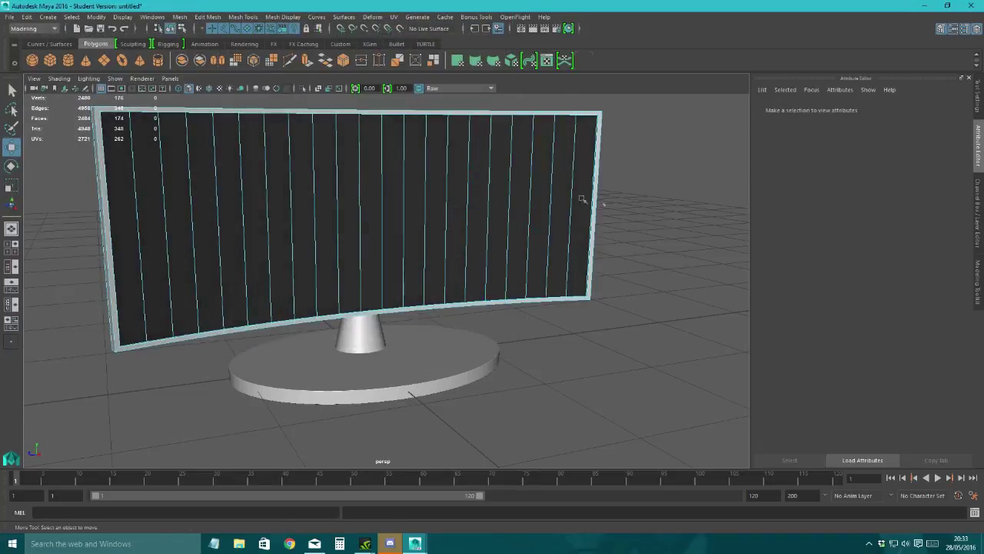
pyautogui.click(533, 28)
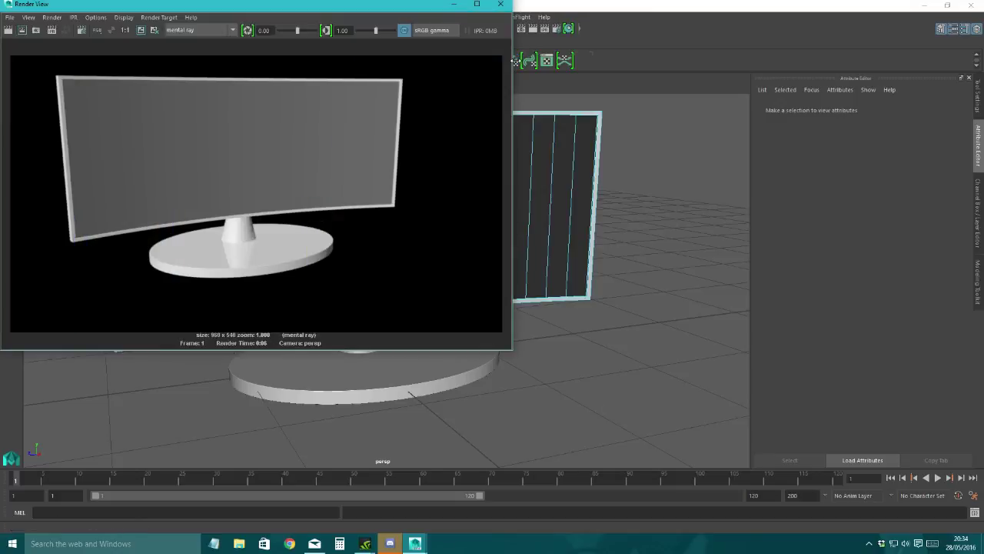
pyautogui.click(500, 4)
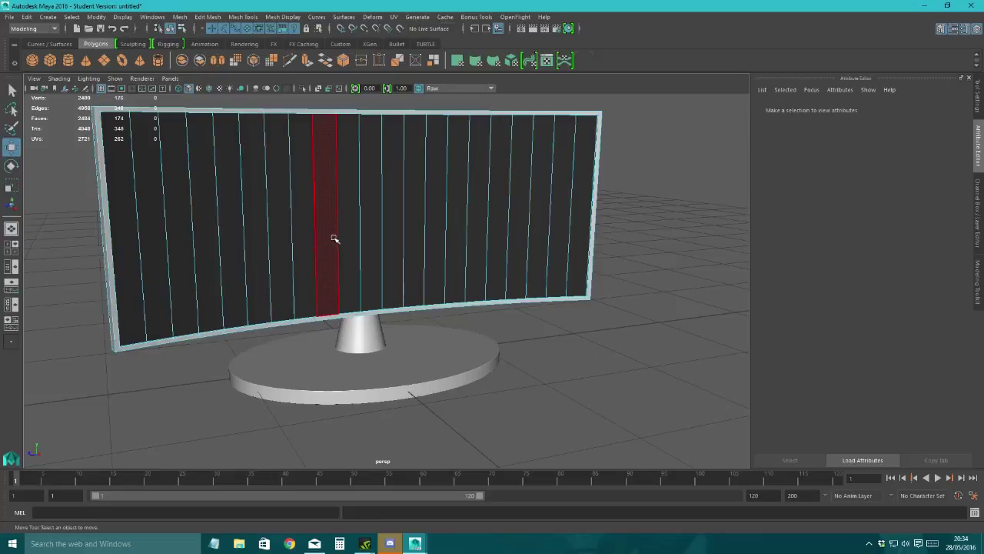
# Step: Create a polygon plane beneath the monitor and scale it up uniformly into a large floor
pyautogui.keyDown('alt'); pyautogui.moveTo(315, 230); pyautogui.dragTo(308, 253); pyautogui.keyUp('alt')
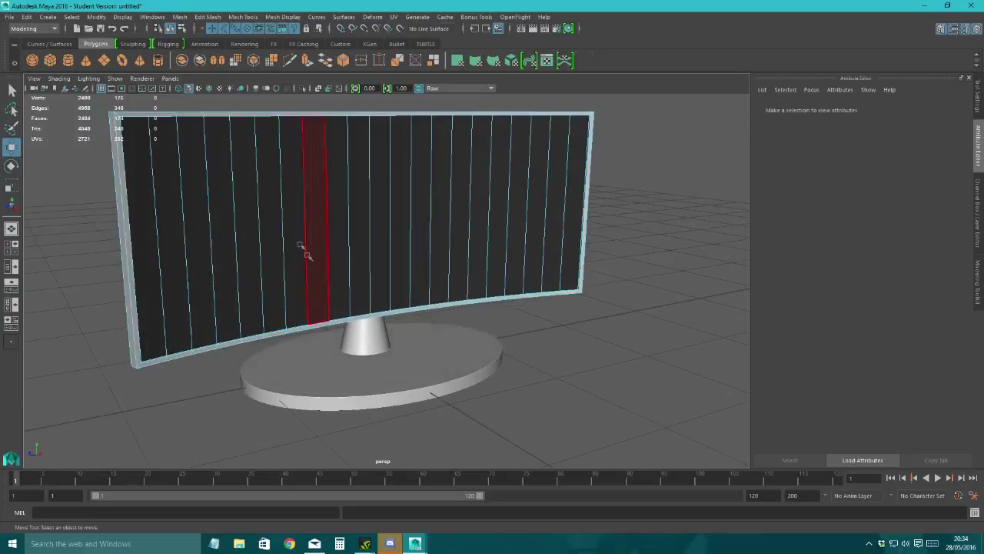
pyautogui.click(390, 259)
pyautogui.scroll(-5, 439, 264)
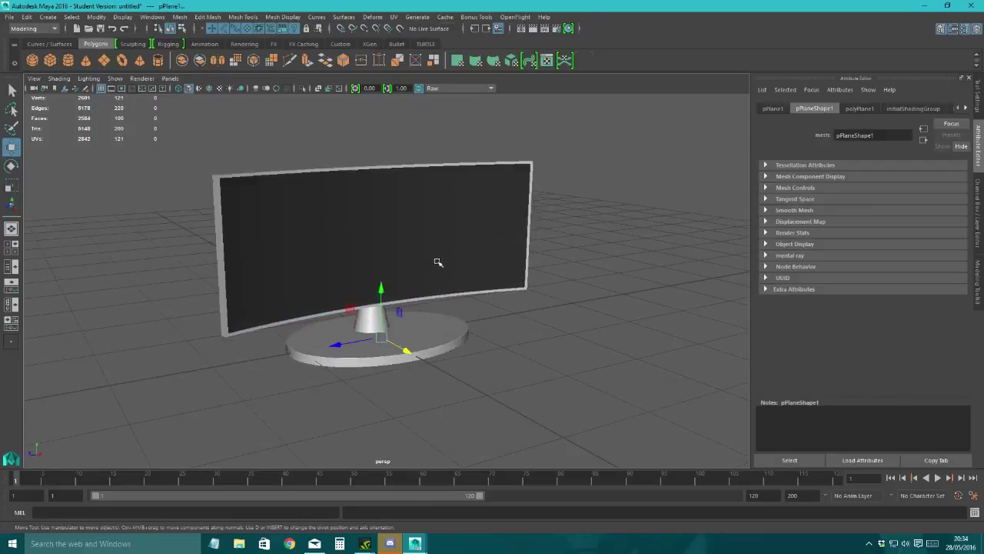
pyautogui.click(11, 185)
pyautogui.moveTo(382, 329); pyautogui.dragTo(446, 330)
pyautogui.moveTo(376, 327); pyautogui.dragTo(596, 396)
# Step: Duplicate the floor plane, rotate the copy upright, and move it away from the monitor as a side wall
pyautogui.hotkey('ctrl', 'd')
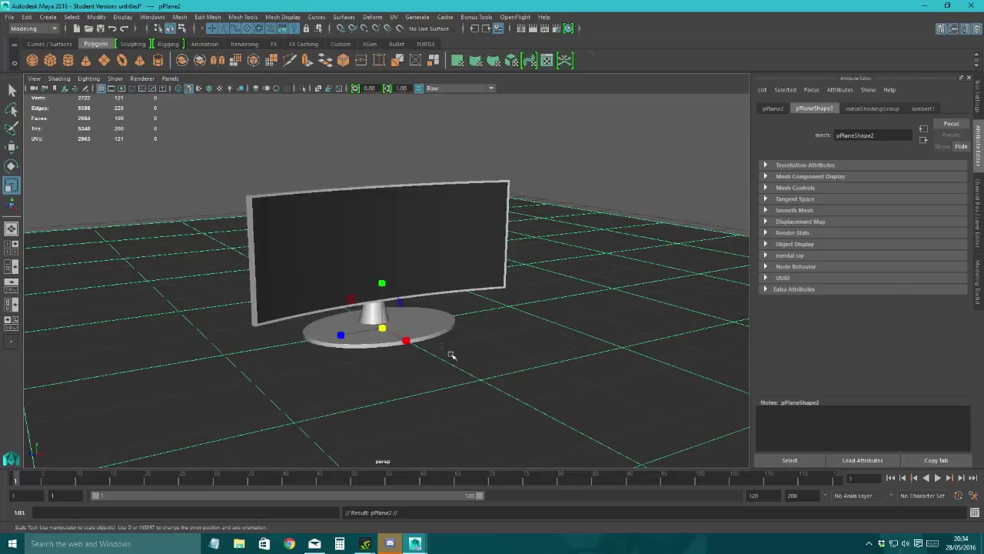
pyautogui.click(11, 165)
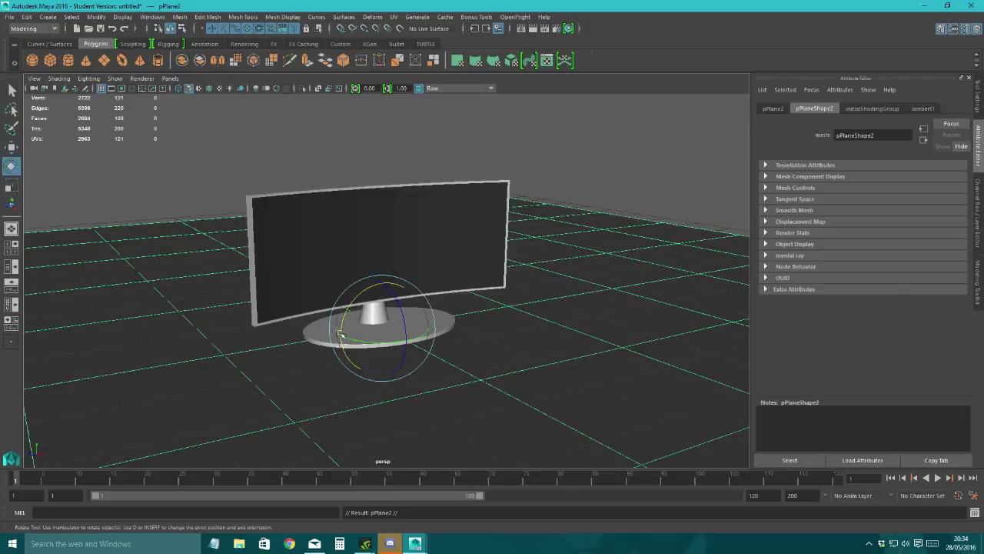
pyautogui.moveTo(368, 293); pyautogui.dragTo(526, 279)
pyautogui.moveTo(525, 279); pyautogui.dragTo(345, 266, button='middle')
pyautogui.moveTo(367, 259); pyautogui.dragTo(367, 291)
pyautogui.click(12, 147)
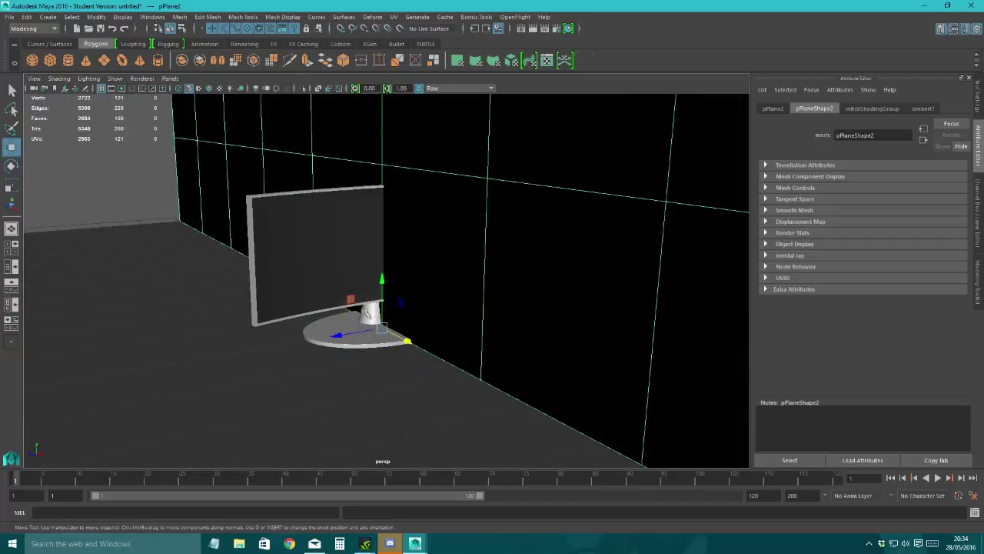
pyautogui.moveTo(342, 334); pyautogui.dragTo(681, 333)
pyautogui.moveTo(682, 333); pyautogui.dragTo(686, 341, button='middle')
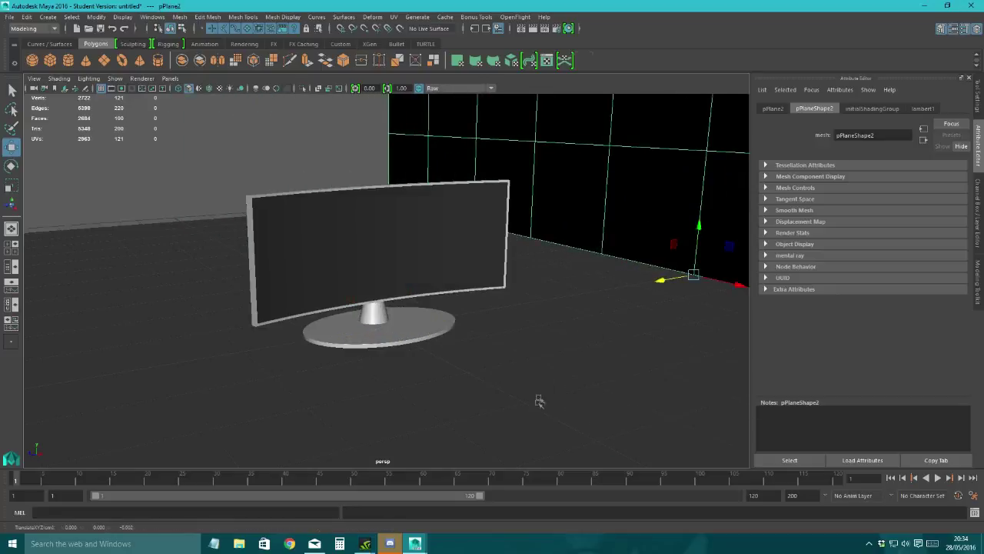
# Step: Duplicate the floor plane again, rotate the copy 90 degrees upright, and move it behind the monitor as a back wall
pyautogui.click(513, 405)
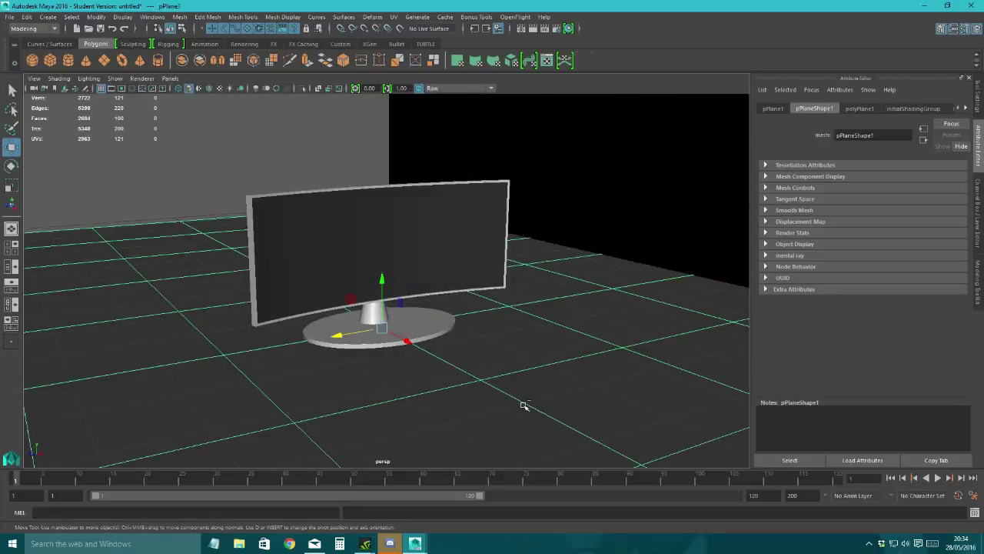
pyautogui.hotkey('ctrl', 'd')
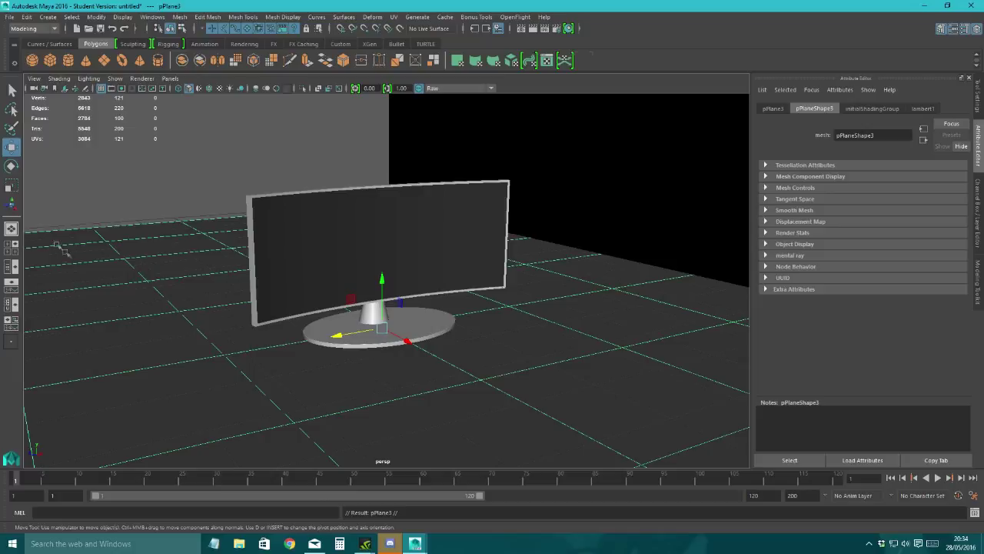
pyautogui.click(12, 184)
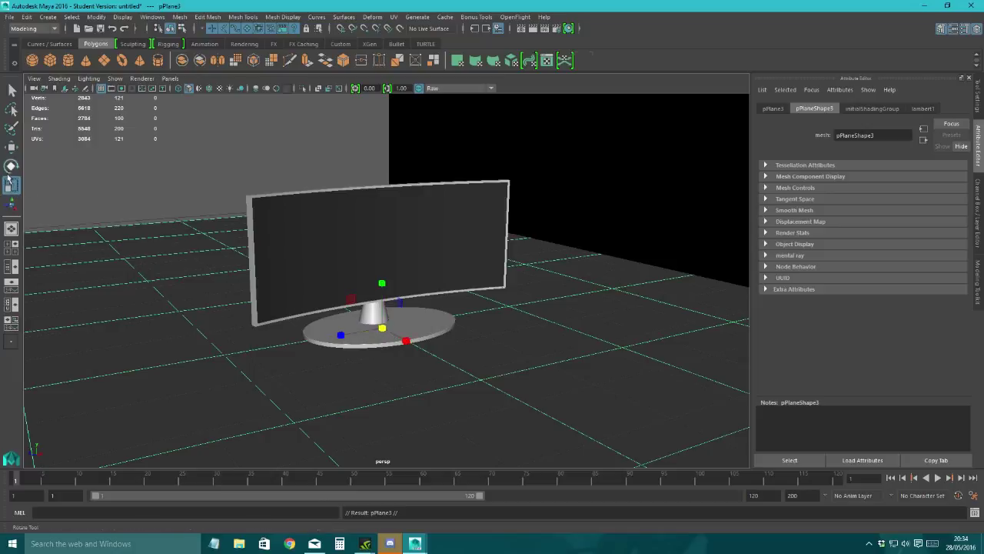
pyautogui.click(11, 167)
pyautogui.moveTo(406, 329); pyautogui.dragTo(384, 268)
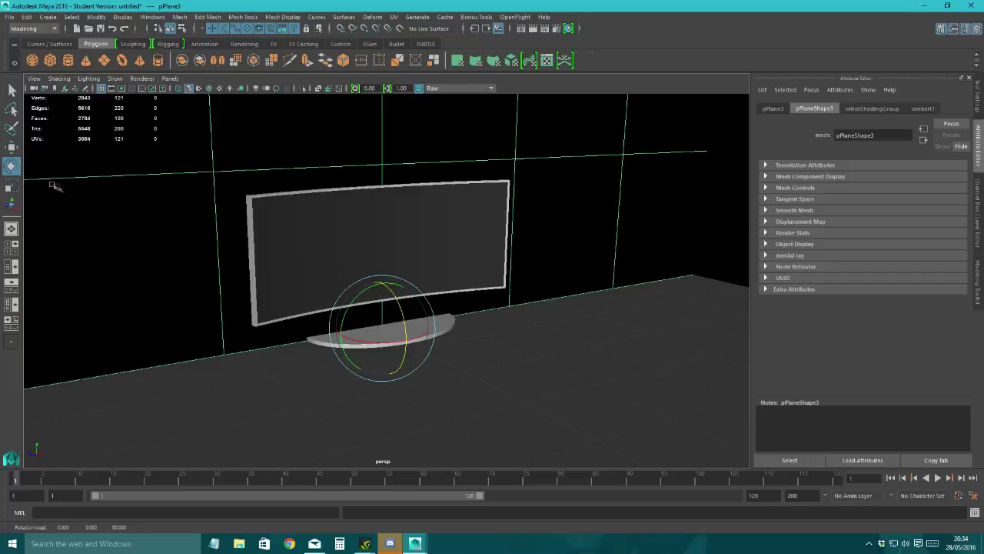
pyautogui.click(12, 147)
pyautogui.moveTo(402, 344); pyautogui.dragTo(224, 220)
# Step: Select the floor and both wall planes together and assign them a new Lambert material
pyautogui.keyDown('shift'); pyautogui.click(217, 296); pyautogui.keyUp('shift')
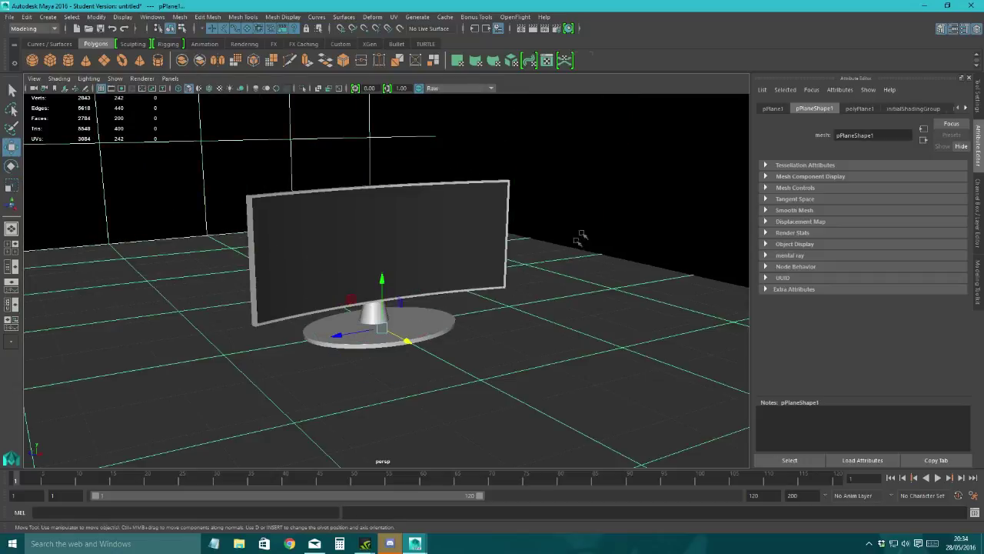
pyautogui.hotkey('ctrl', 'z')
pyautogui.keyDown('shift'); pyautogui.click(576, 296); pyautogui.keyUp('shift')
pyautogui.hotkey('shift', 'd')
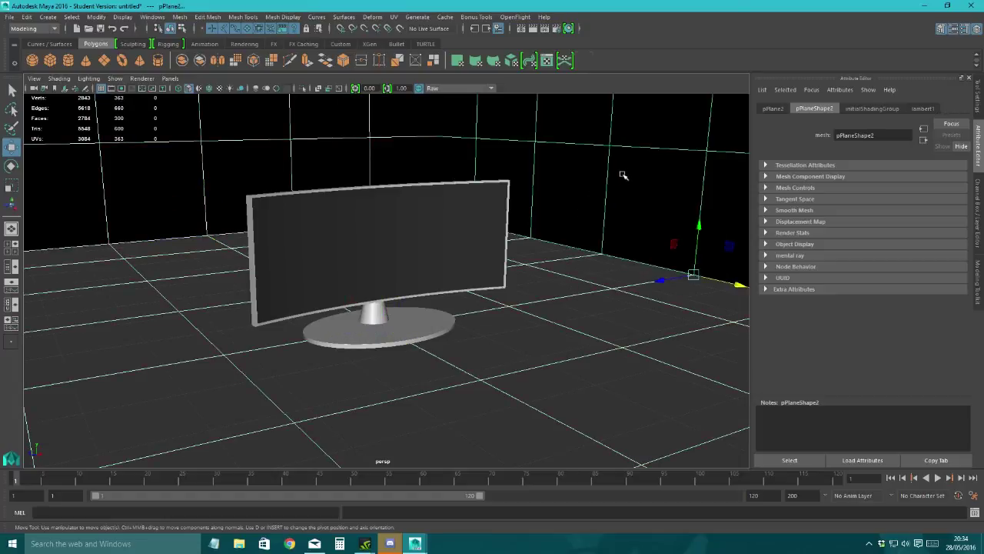
pyautogui.moveTo(623, 176); pyautogui.dragTo(619, 428, button='right')
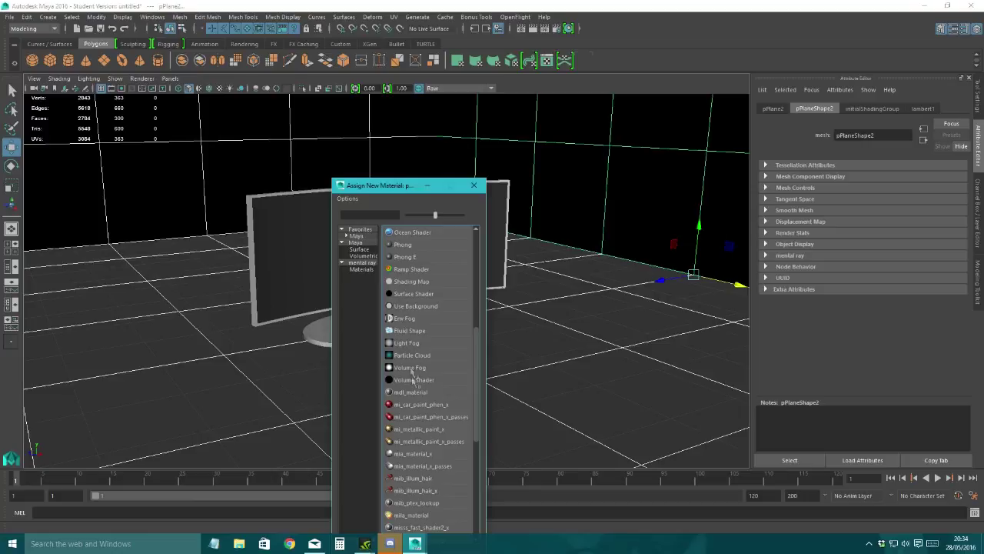
pyautogui.click(358, 216)
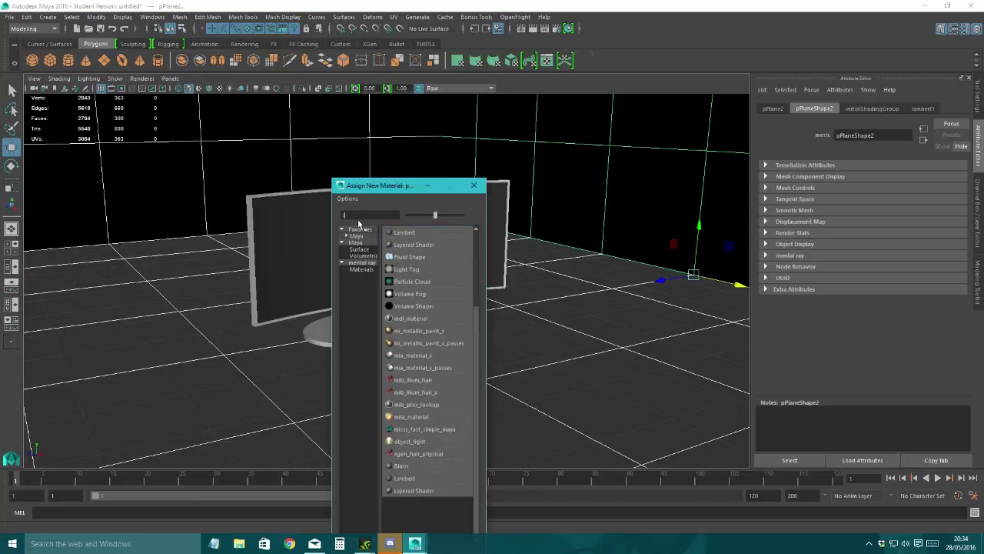
pyautogui.click(398, 232)
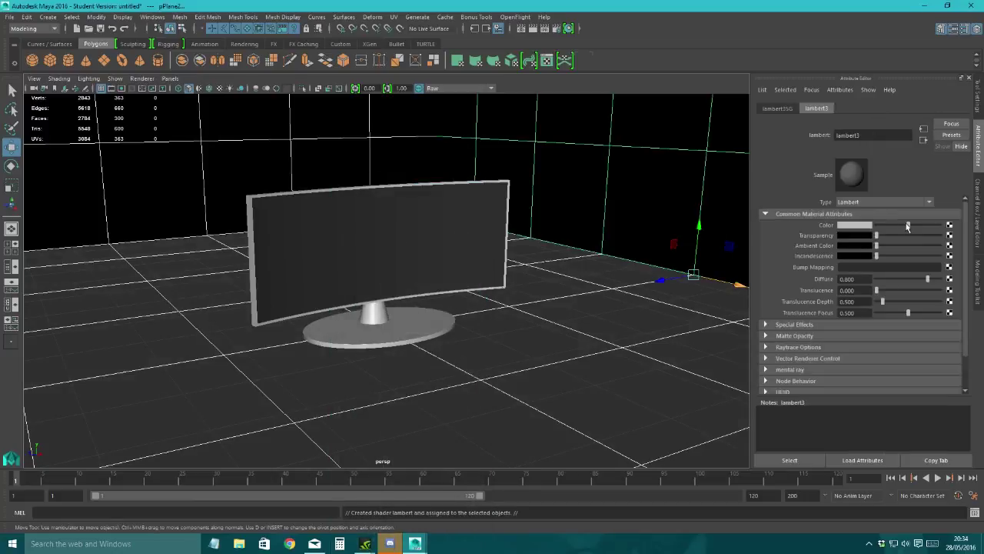
# Step: Lighten the planes' Lambert colour to a light grey and clear the selection
pyautogui.moveTo(908, 225); pyautogui.dragTo(944, 231)
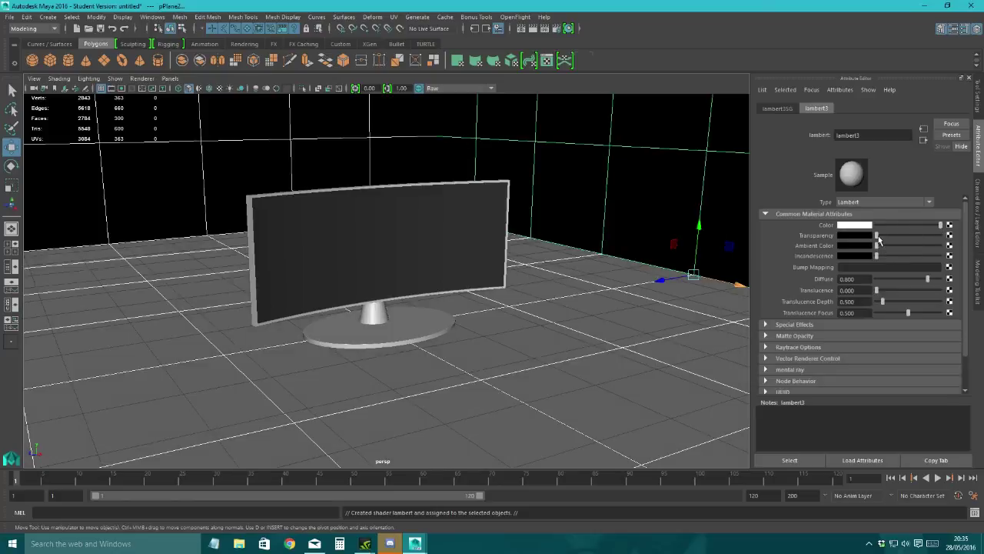
pyautogui.moveTo(938, 227); pyautogui.dragTo(917, 231)
pyautogui.click(617, 318)
pyautogui.scroll(-10, 612, 322)
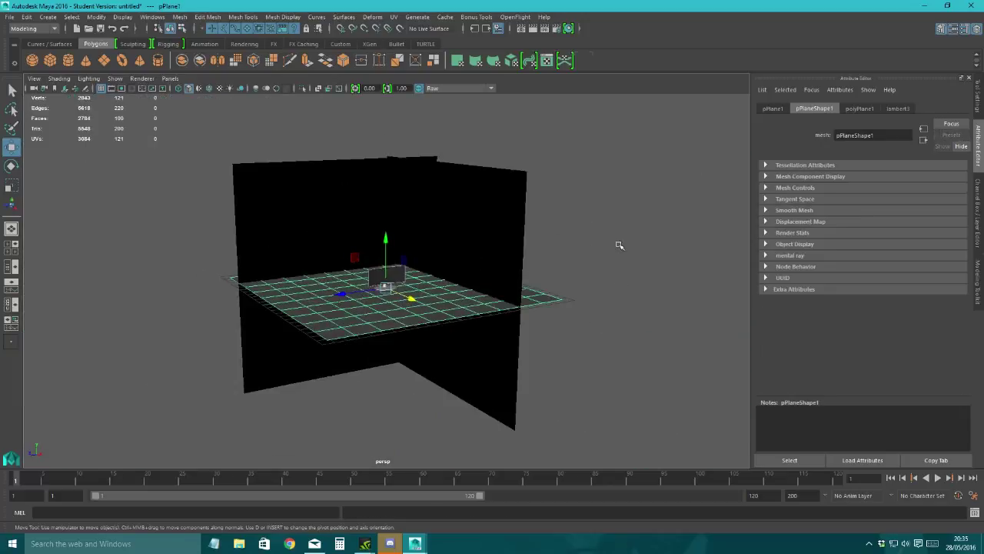
pyautogui.click(619, 244)
pyautogui.scroll(10, 406, 301)
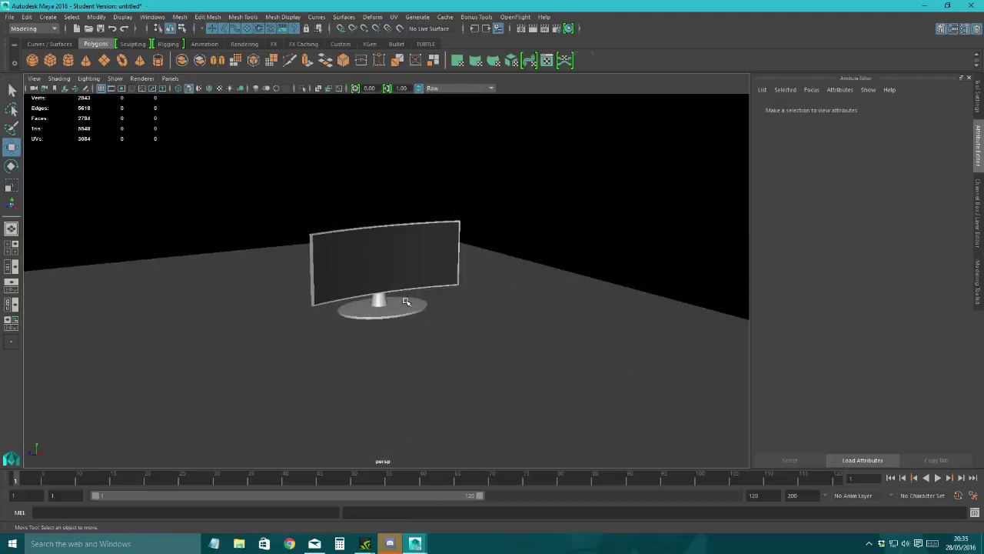
# Step: Select the monitor's screen, frame, stem and base without the floor or walls, and combine them into one mesh
pyautogui.scroll(2, 406, 302)
pyautogui.keyDown('alt'); pyautogui.moveTo(426, 354); pyautogui.dragTo(424, 342); pyautogui.keyUp('alt')
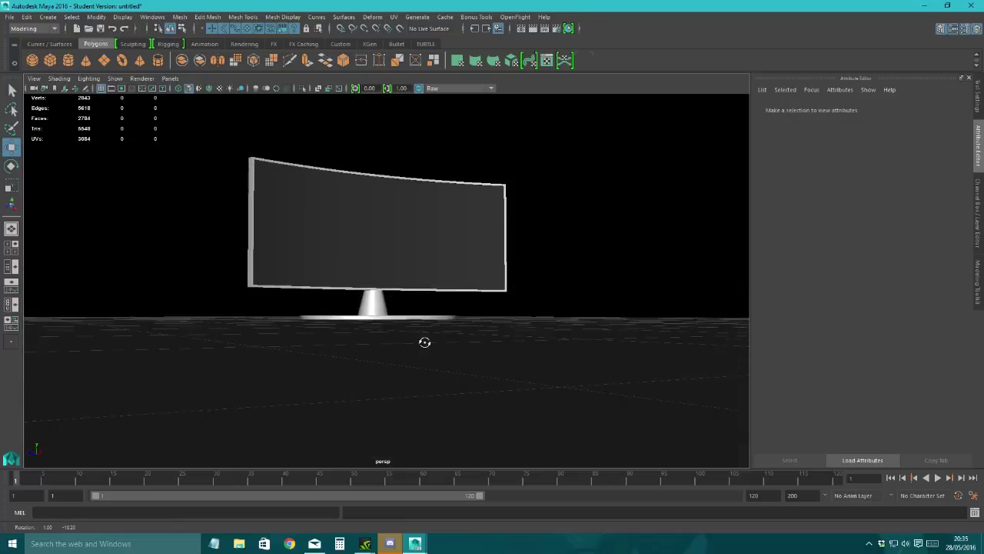
pyautogui.click(385, 317)
pyautogui.click(377, 307)
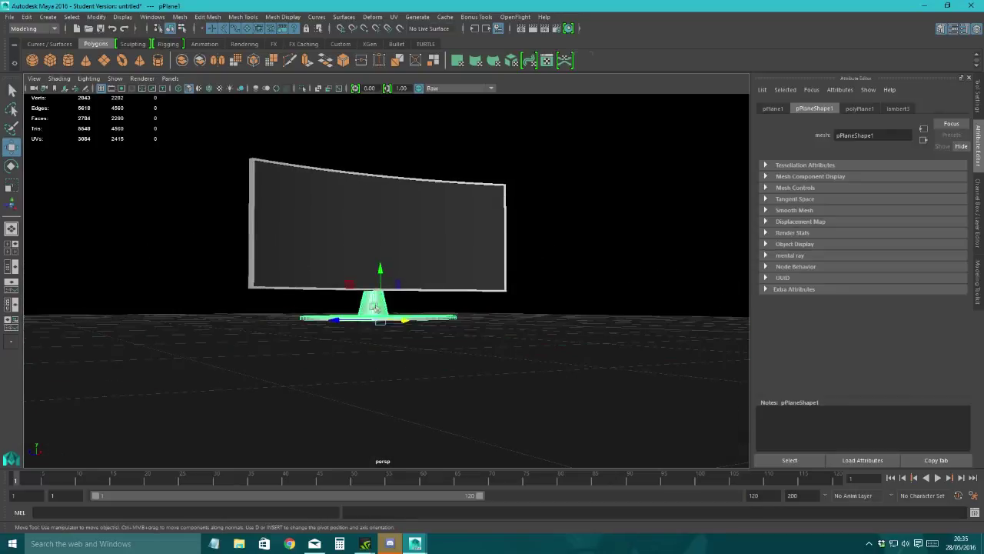
pyautogui.click(435, 256)
pyautogui.scroll(6, 486, 275)
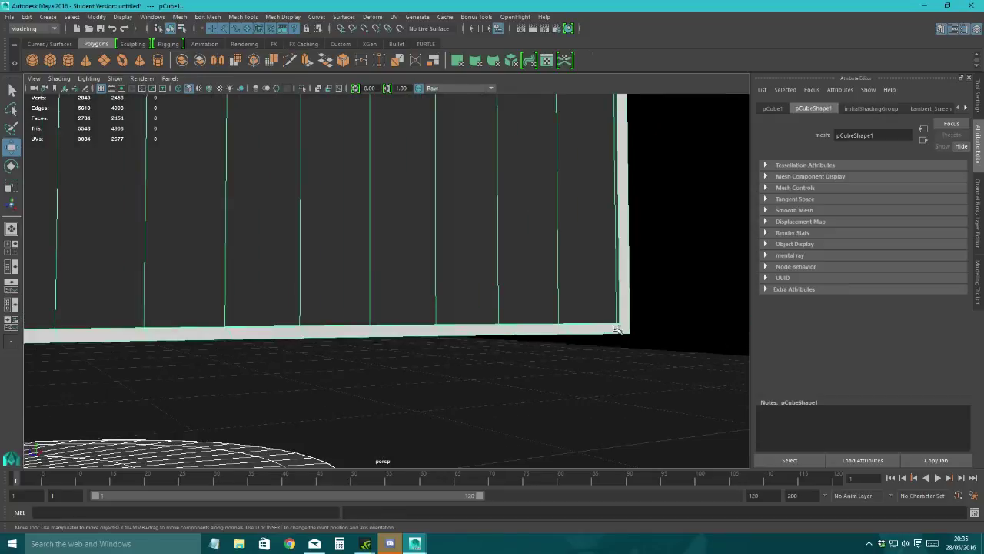
pyautogui.keyDown('shift'); pyautogui.moveTo(613, 329); pyautogui.dragTo(620, 333); pyautogui.keyUp('shift')
pyautogui.keyDown('shift'); pyautogui.click(545, 289); pyautogui.keyUp('shift')
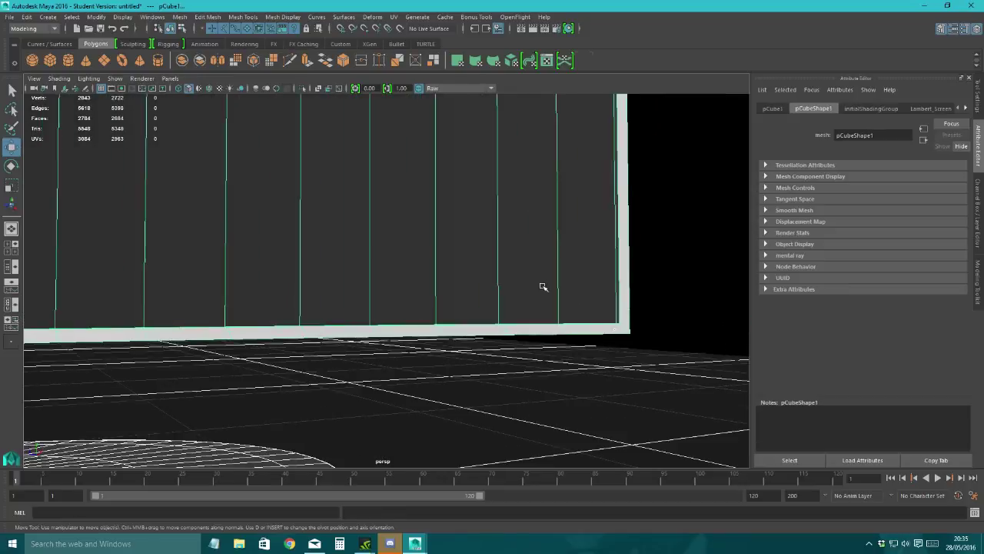
pyautogui.keyDown('shift'); pyautogui.click(593, 382); pyautogui.keyUp('shift')
pyautogui.keyDown('alt'); pyautogui.moveTo(587, 394); pyautogui.dragTo(453, 403); pyautogui.keyUp('alt')
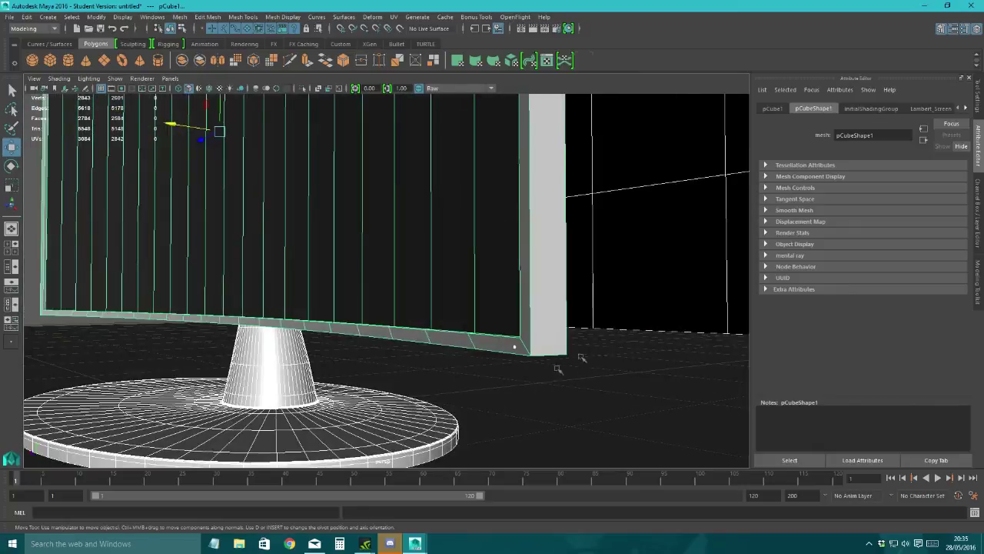
pyautogui.keyDown('shift'); pyautogui.click(652, 285); pyautogui.keyUp('shift')
pyautogui.moveTo(449, 262); pyautogui.dragTo(447, 297, button='right')
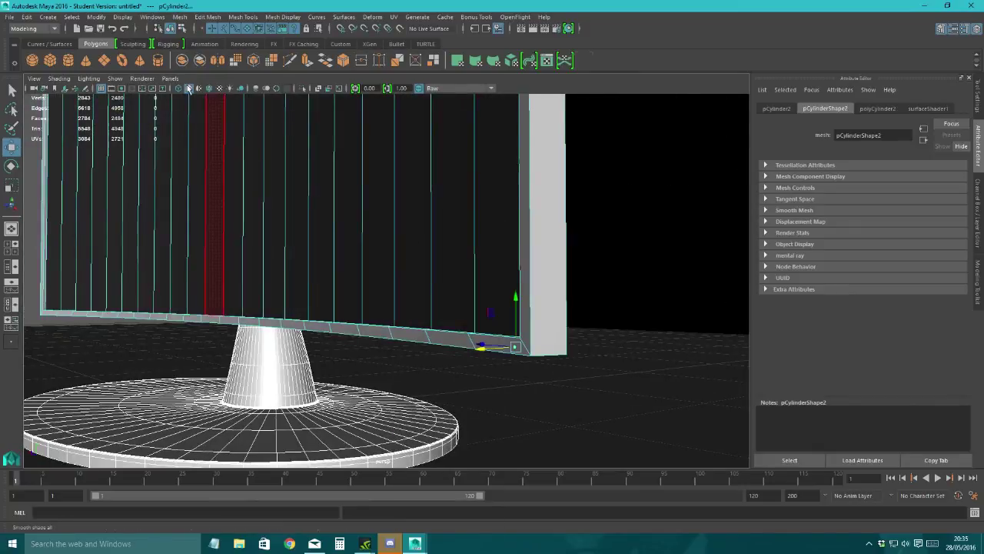
pyautogui.moveTo(375, 189); pyautogui.dragTo(388, 179, button='right')
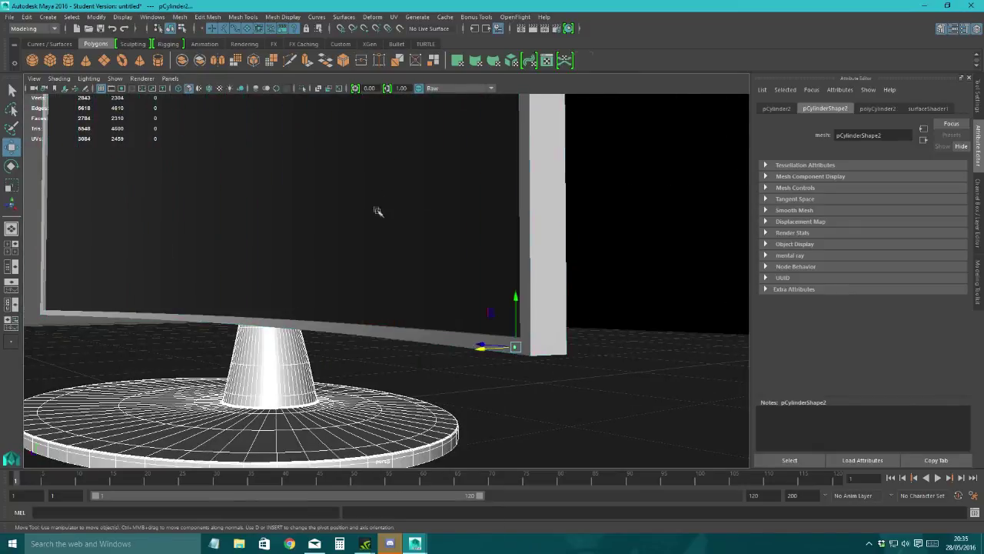
pyautogui.keyDown('shift'); pyautogui.click(377, 211); pyautogui.keyUp('shift')
pyautogui.keyDown('alt'); pyautogui.moveTo(485, 323); pyautogui.dragTo(547, 350, button='right'); pyautogui.keyUp('alt')
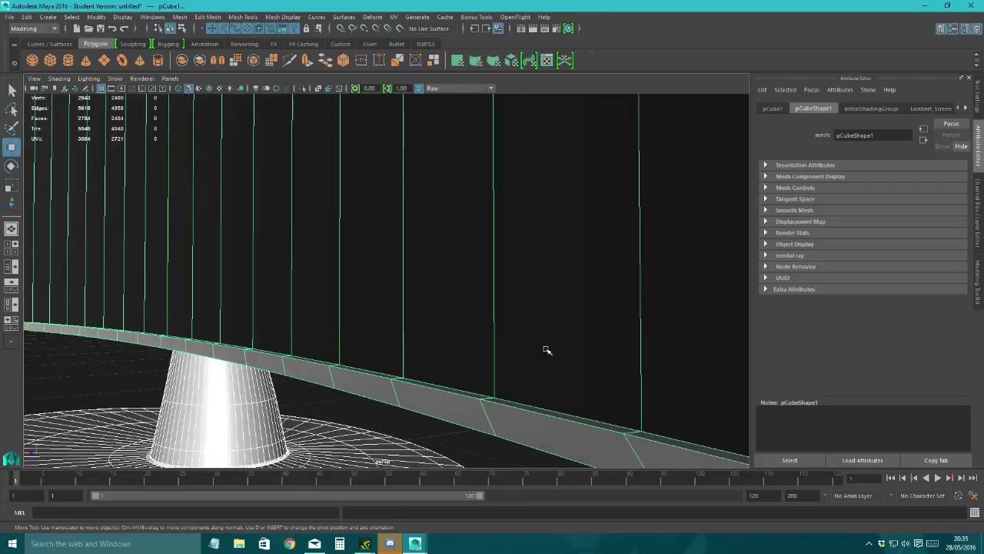
pyautogui.keyDown('alt'); pyautogui.moveTo(547, 350); pyautogui.dragTo(520, 332, button='middle'); pyautogui.keyUp('alt')
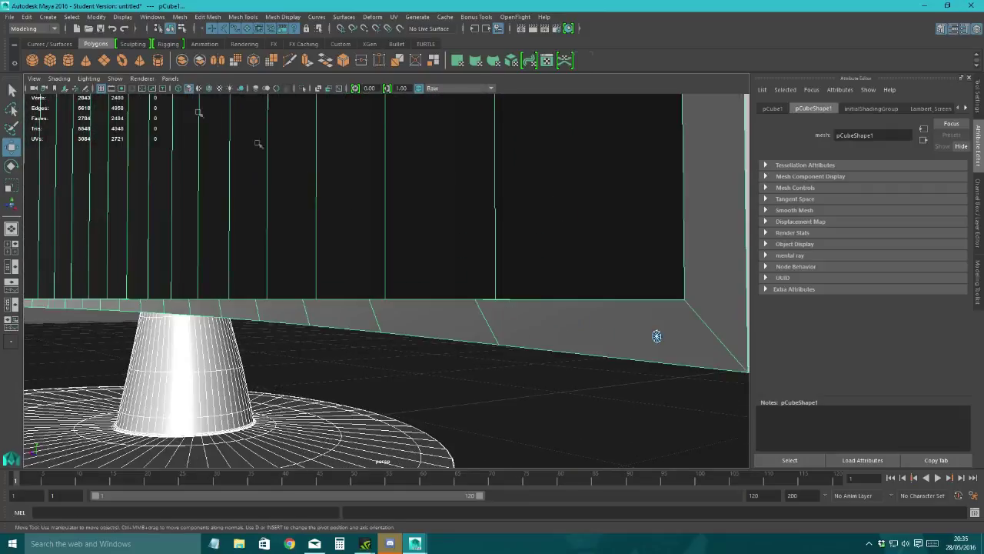
pyautogui.click(180, 17)
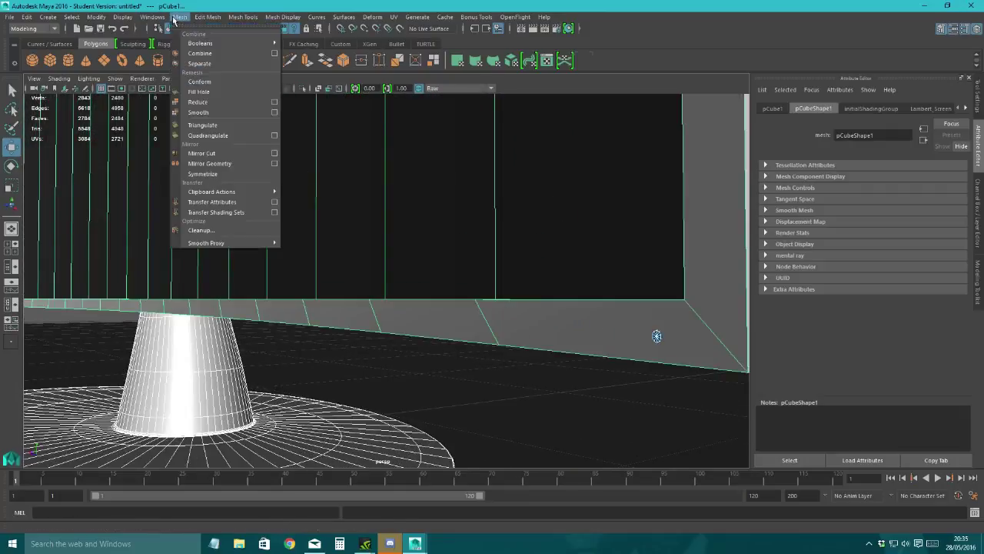
pyautogui.click(215, 53)
# Step: Inspect the combined monitor from several distances and angles to check that all its parts belong to one mesh
pyautogui.keyDown('alt'); pyautogui.moveTo(239, 259); pyautogui.dragTo(273, 237); pyautogui.keyUp('alt')
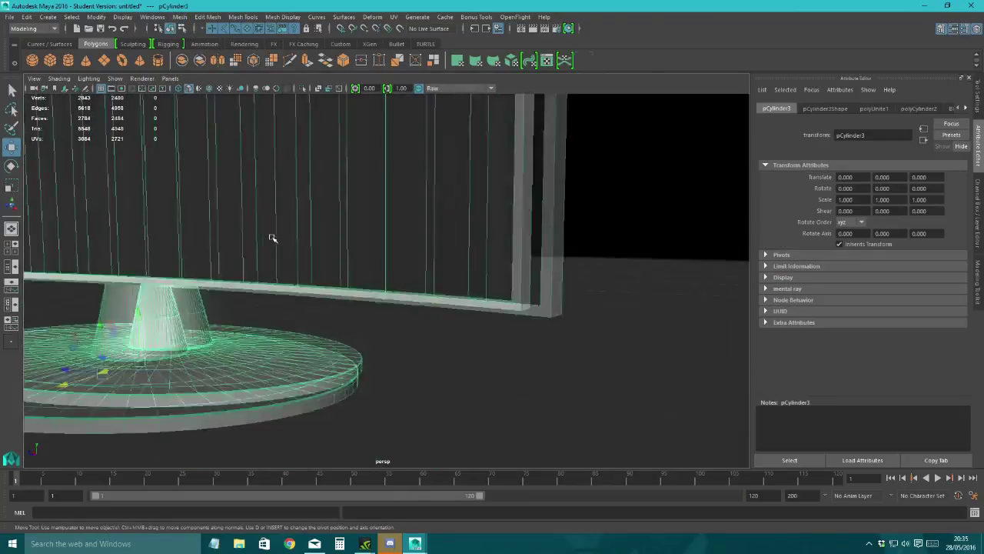
pyautogui.scroll(-3, 273, 239)
pyautogui.scroll(-6, 306, 236)
pyautogui.click(150, 216)
pyautogui.click(333, 270)
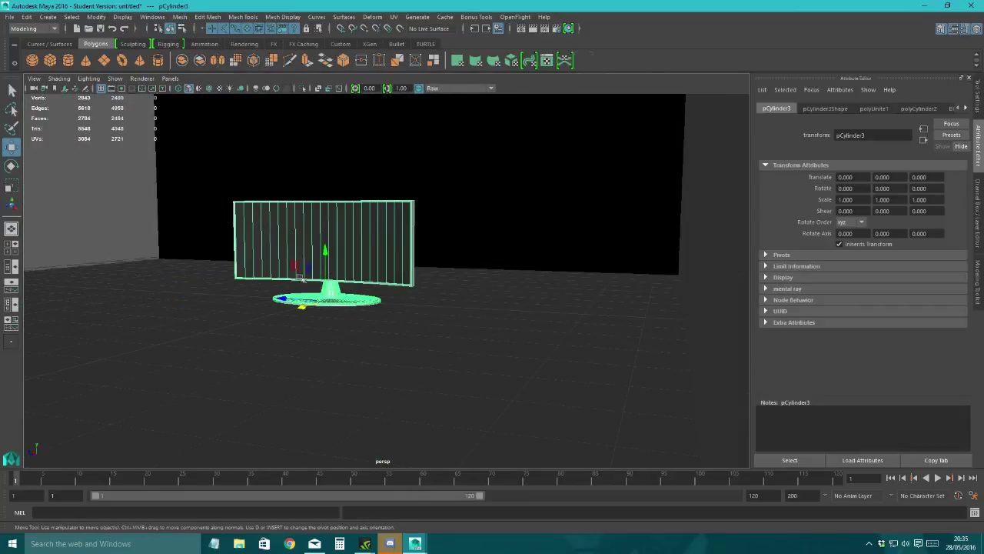
pyautogui.scroll(6, 300, 277)
pyautogui.keyDown('alt'); pyautogui.moveTo(300, 277); pyautogui.dragTo(467, 309, button='middle'); pyautogui.keyUp('alt')
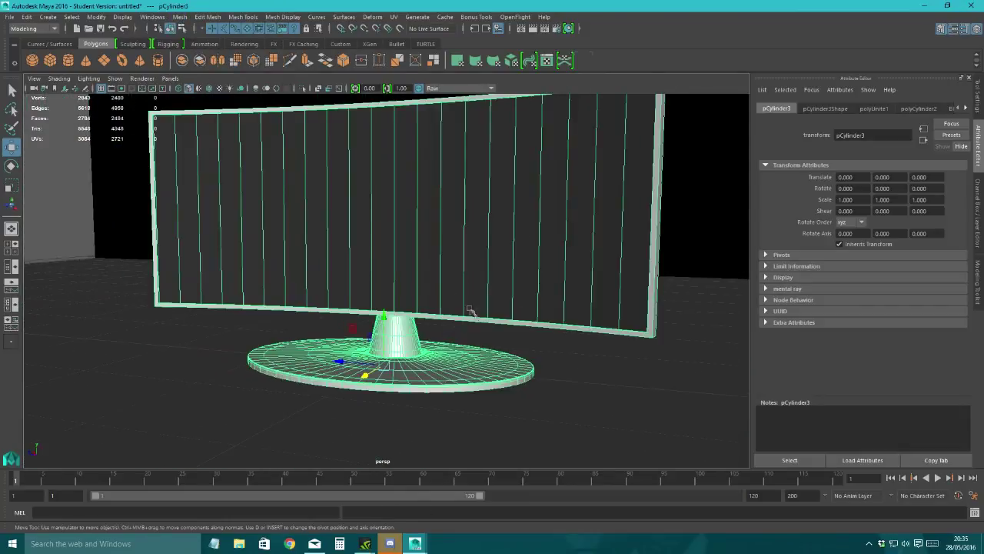
pyautogui.click(70, 198)
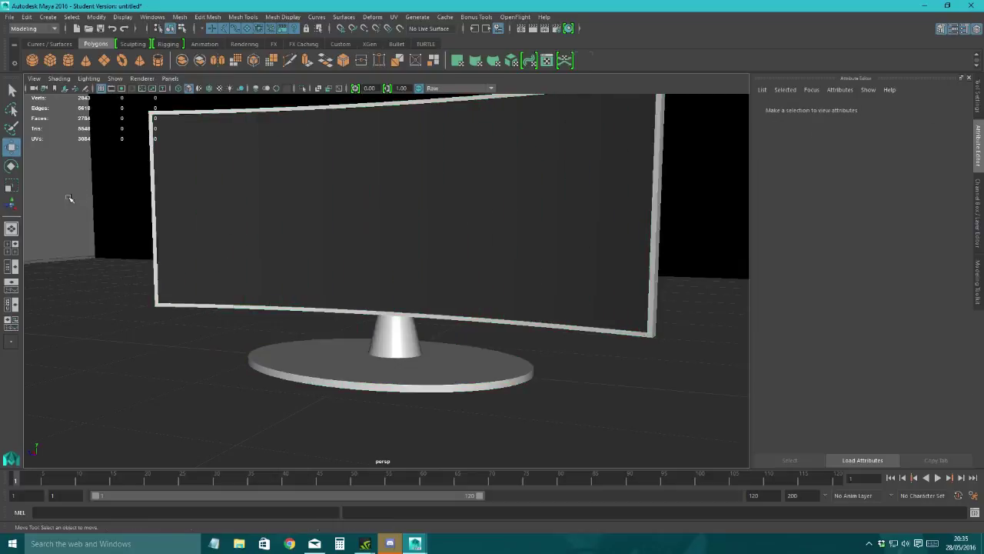
# Step: Delete the construction history of the combined monitor mesh and clear the selection
pyautogui.click(292, 190)
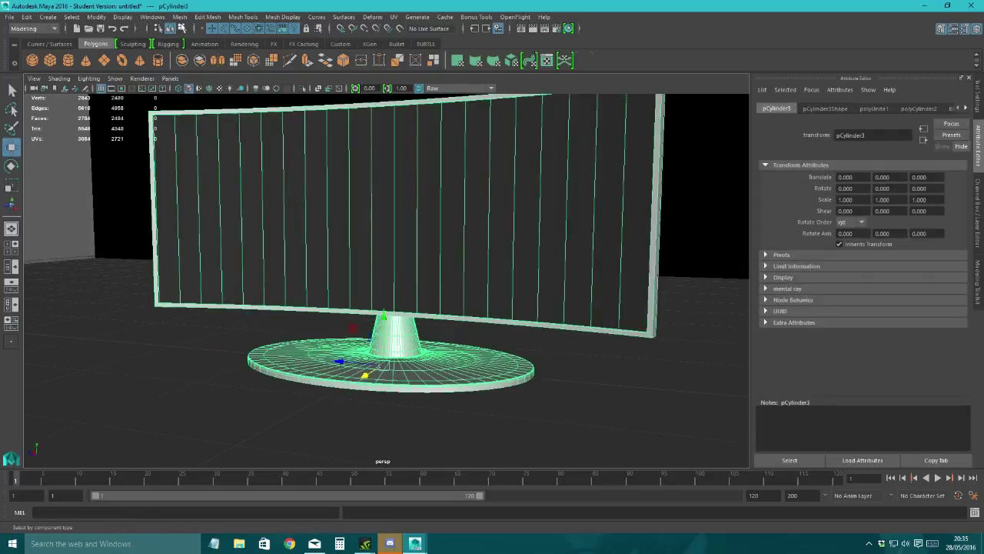
pyautogui.click(179, 16)
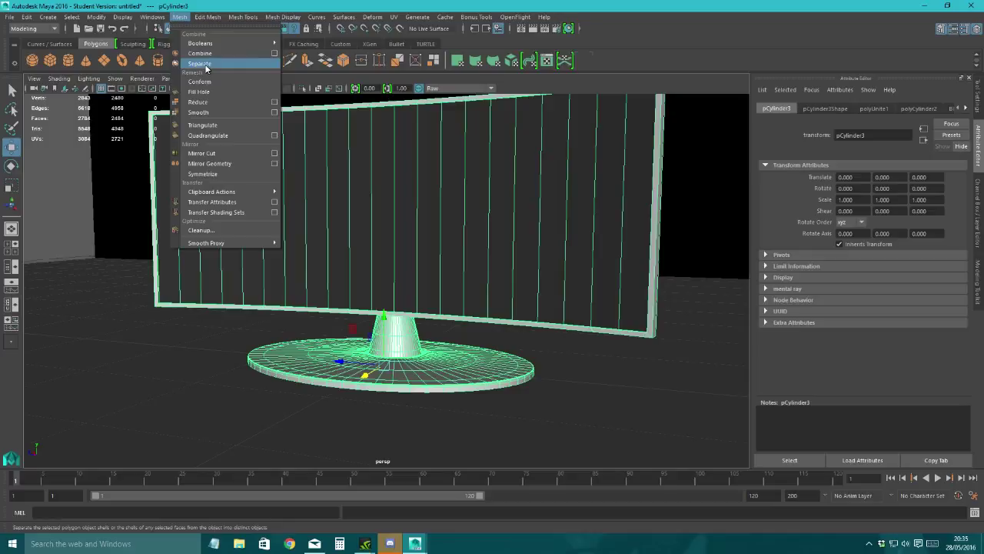
pyautogui.moveTo(28, 20)
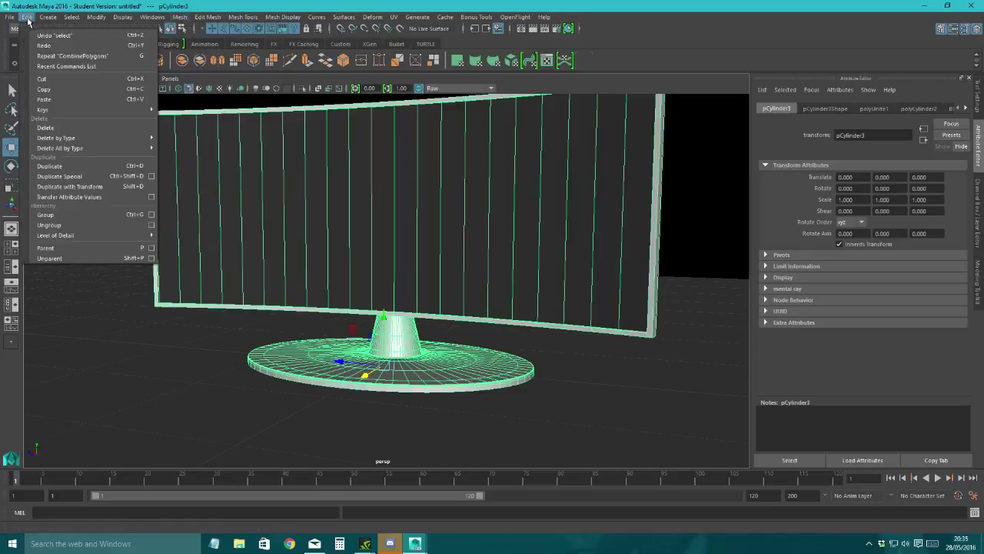
pyautogui.moveTo(85, 138)
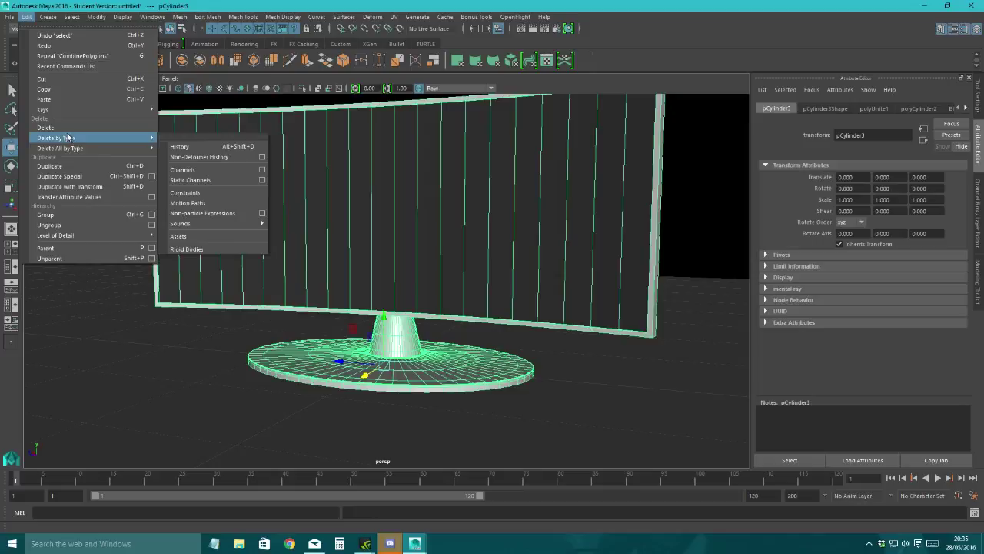
pyautogui.click(194, 147)
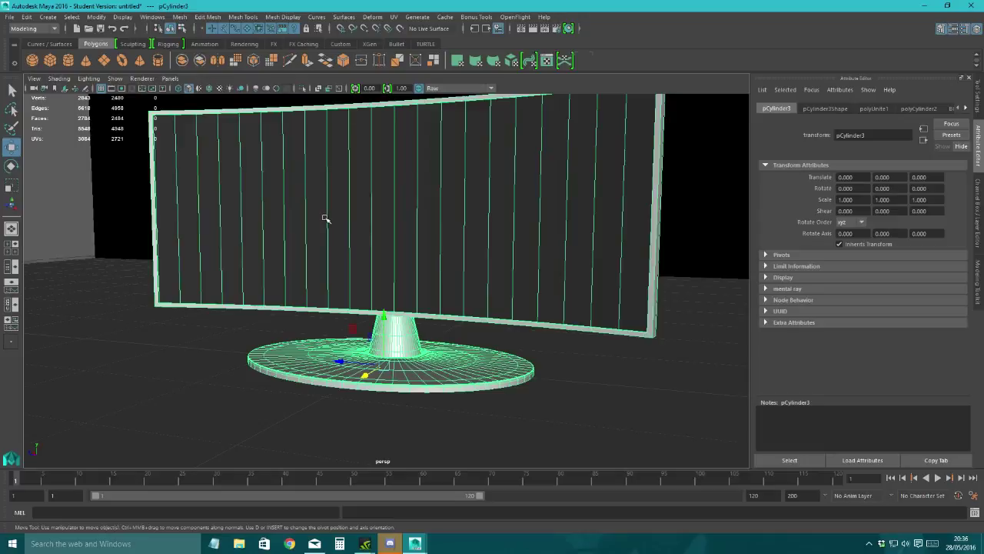
pyautogui.keyDown('alt'); pyautogui.moveTo(422, 271); pyautogui.dragTo(382, 166); pyautogui.keyUp('alt')
pyautogui.keyDown('alt'); pyautogui.moveTo(358, 289); pyautogui.dragTo(388, 344); pyautogui.keyUp('alt')
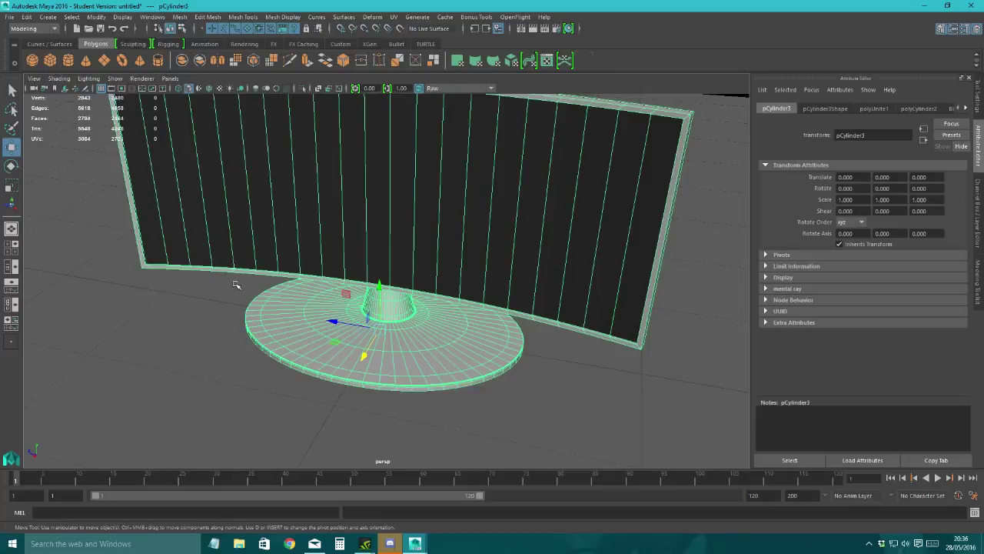
pyautogui.keyDown('alt'); pyautogui.moveTo(267, 310); pyautogui.dragTo(255, 284); pyautogui.keyUp('alt')
pyautogui.click(269, 335)
# Step: Frame the whole monitor from a front angle and create an ambient light at the scene origin
pyautogui.keyDown('alt'); pyautogui.moveTo(270, 316); pyautogui.dragTo(359, 336); pyautogui.keyUp('alt')
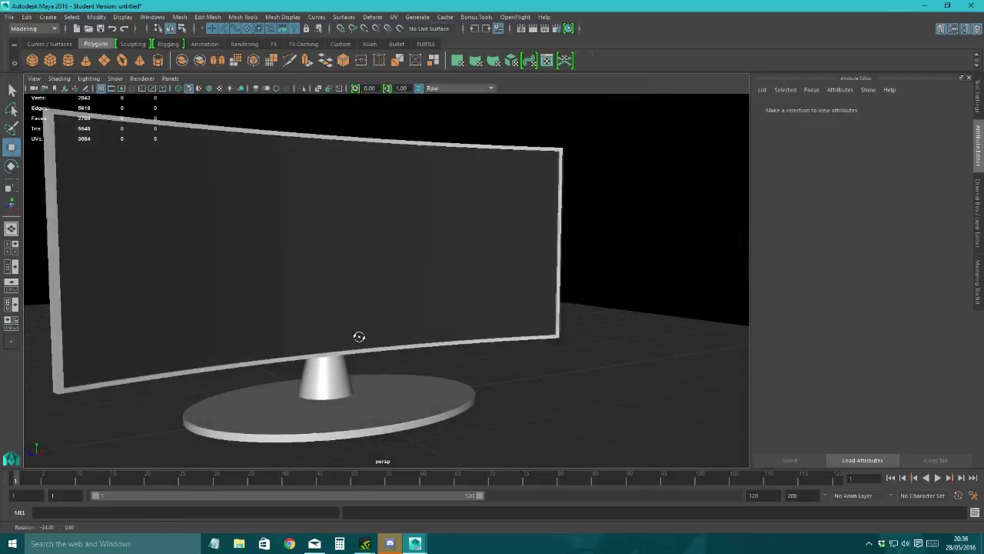
pyautogui.keyDown('alt'); pyautogui.moveTo(347, 335); pyautogui.dragTo(382, 333, button='middle'); pyautogui.keyUp('alt')
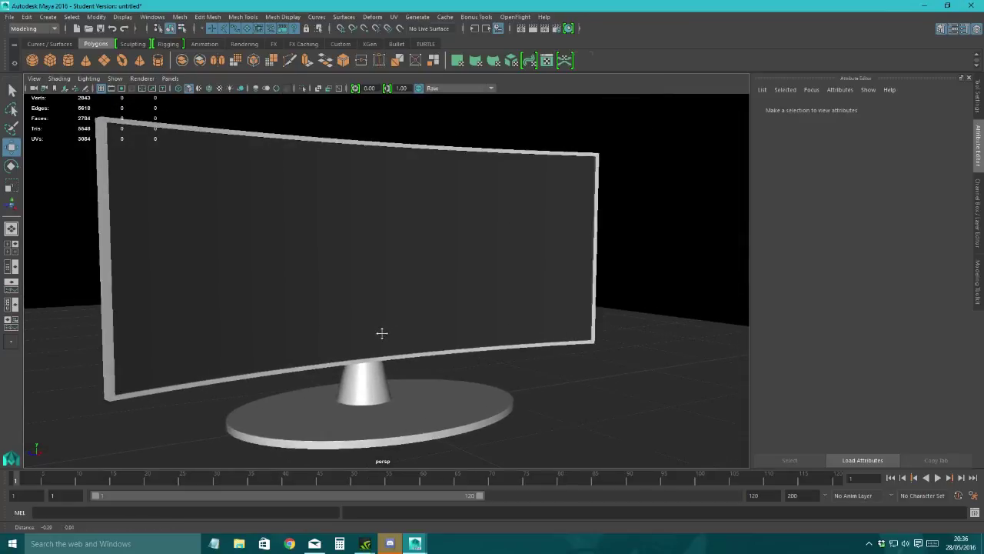
pyautogui.keyDown('alt'); pyautogui.moveTo(382, 333); pyautogui.dragTo(380, 254, button='right'); pyautogui.keyUp('alt')
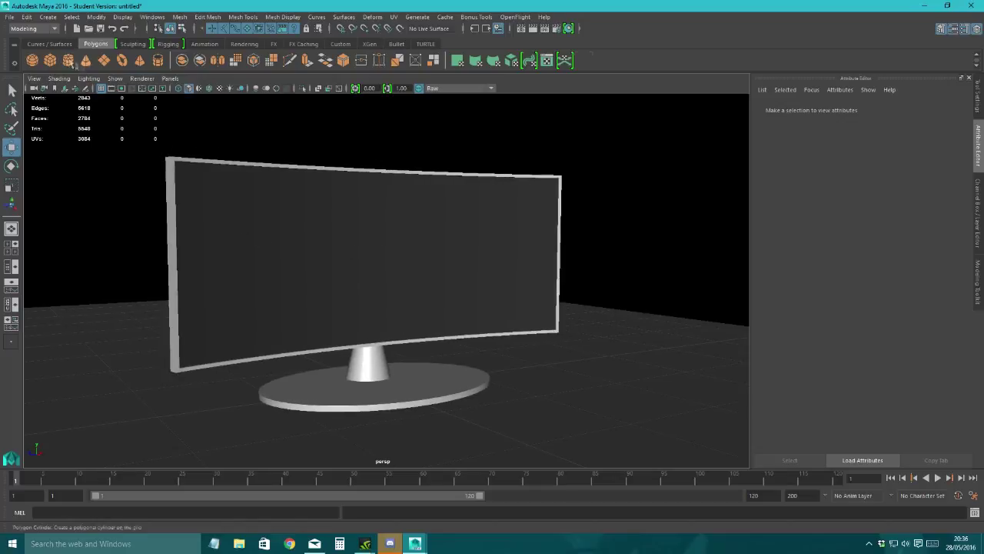
pyautogui.click(49, 17)
pyautogui.moveTo(75, 77)
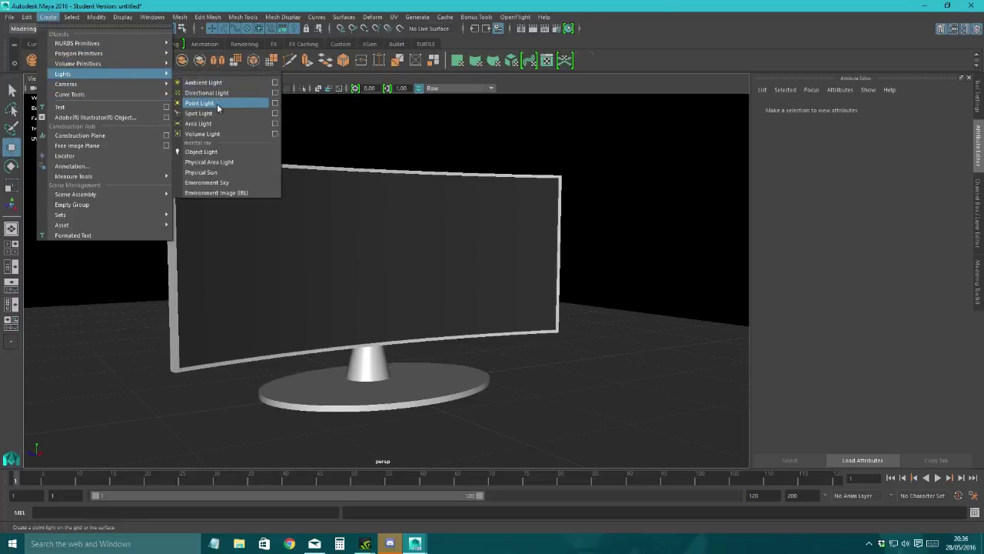
pyautogui.click(214, 82)
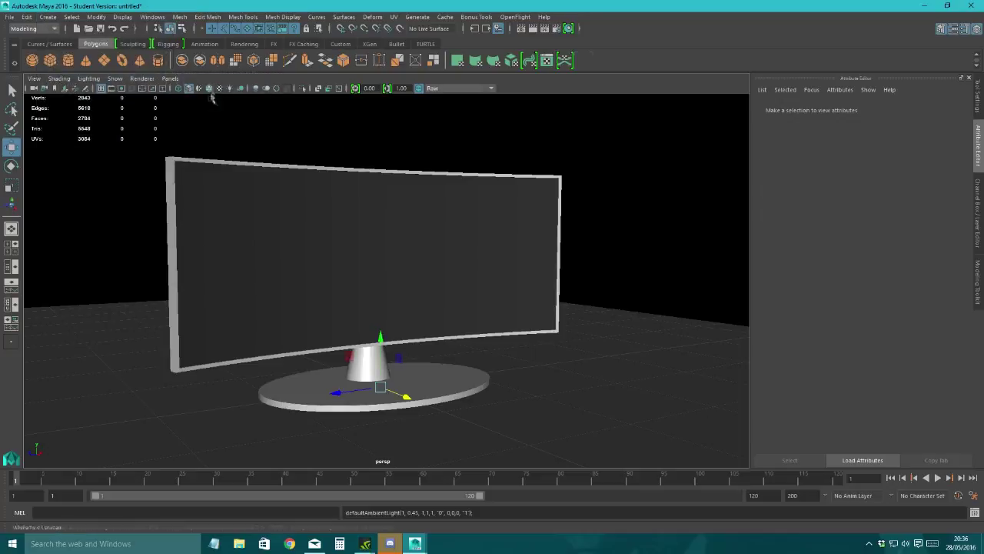
pyautogui.keyDown('alt'); pyautogui.moveTo(303, 266); pyautogui.dragTo(330, 285); pyautogui.keyUp('alt')
pyautogui.press('b')
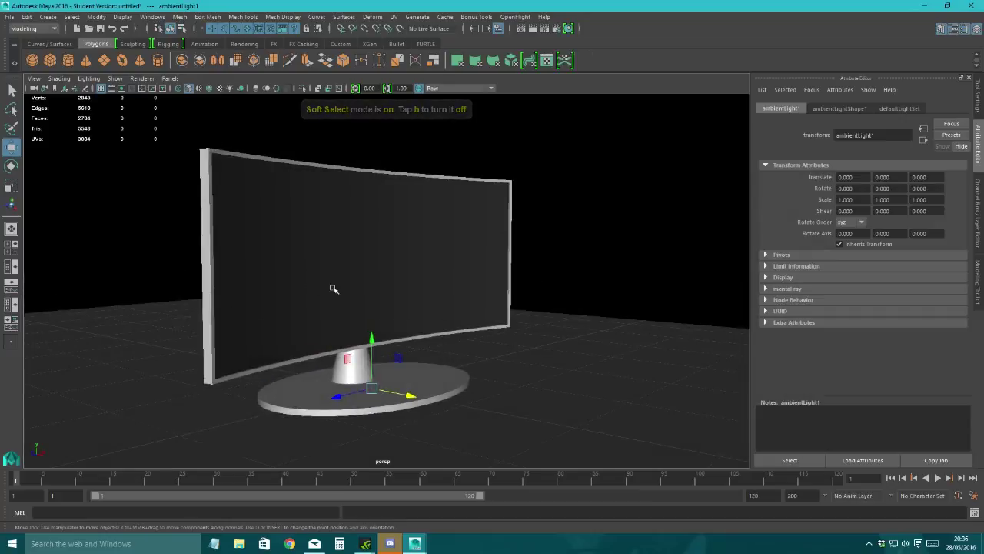
pyautogui.click(282, 320)
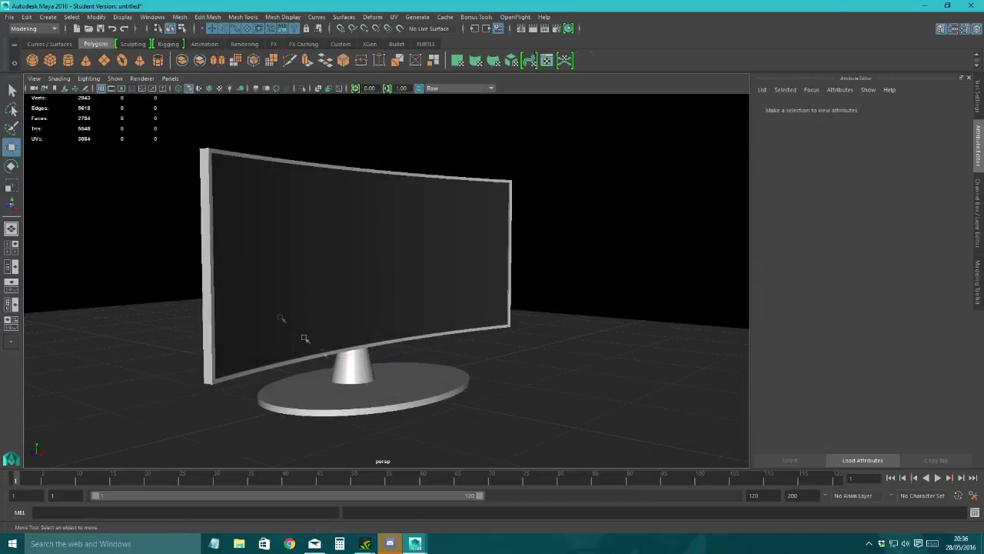
pyautogui.click(54, 18)
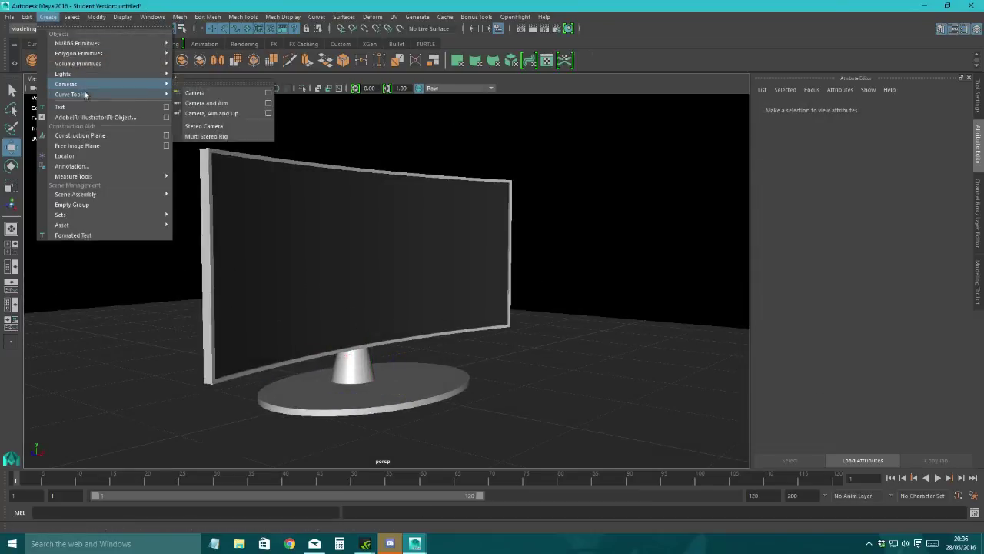
pyautogui.moveTo(94, 76)
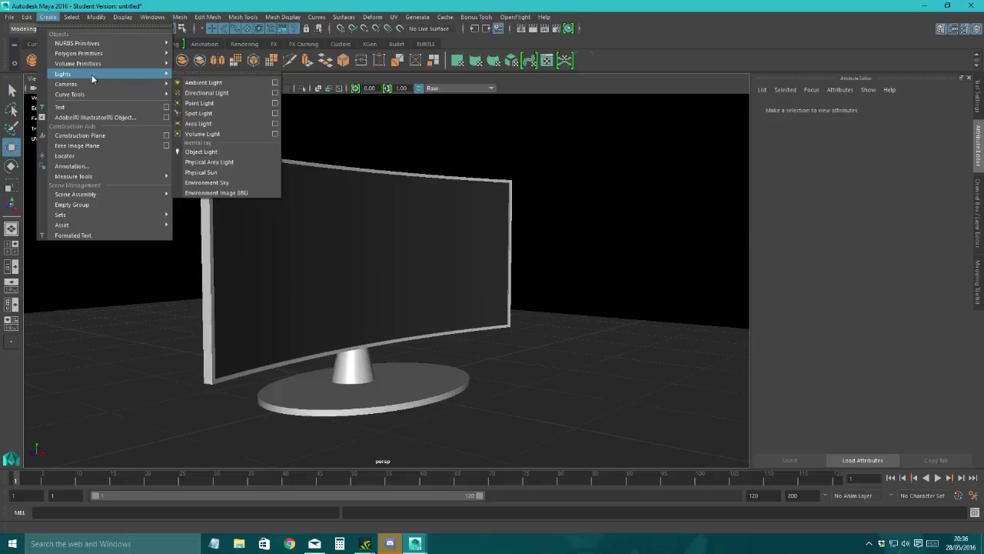
pyautogui.click(221, 102)
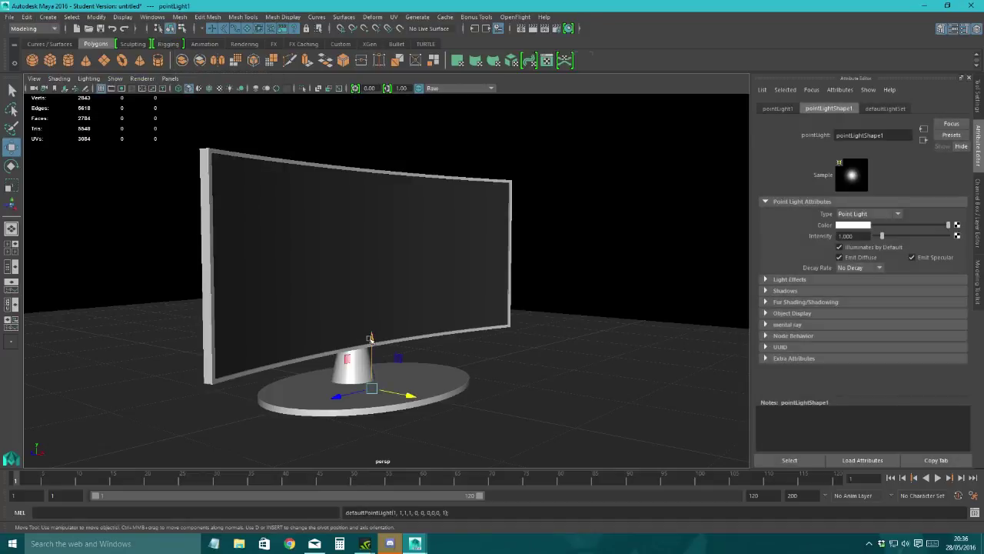
pyautogui.hotkey('ctrl', 'z')
pyautogui.press('Delete')
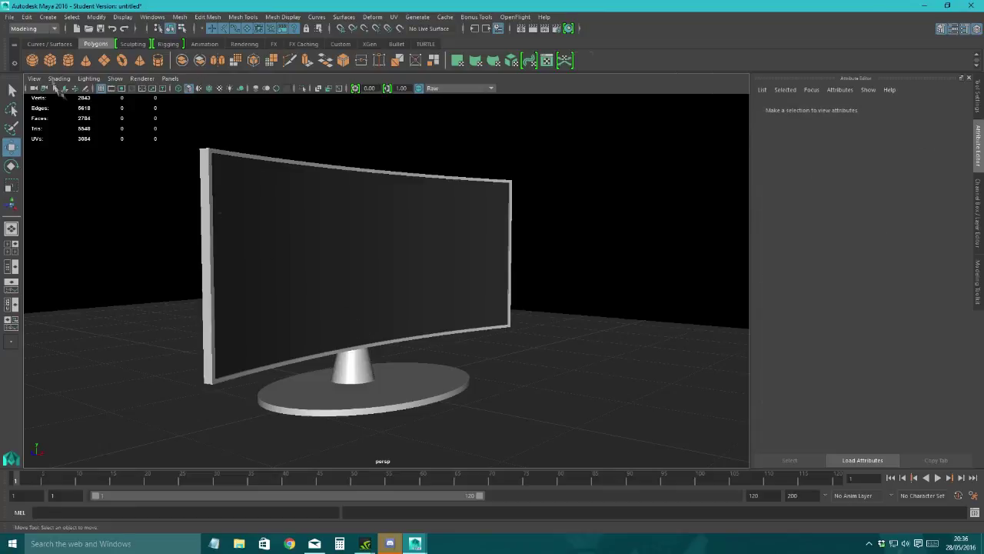
# Step: Create a directional light and move it away from the monitor onto the open floor beside it
pyautogui.click(47, 17)
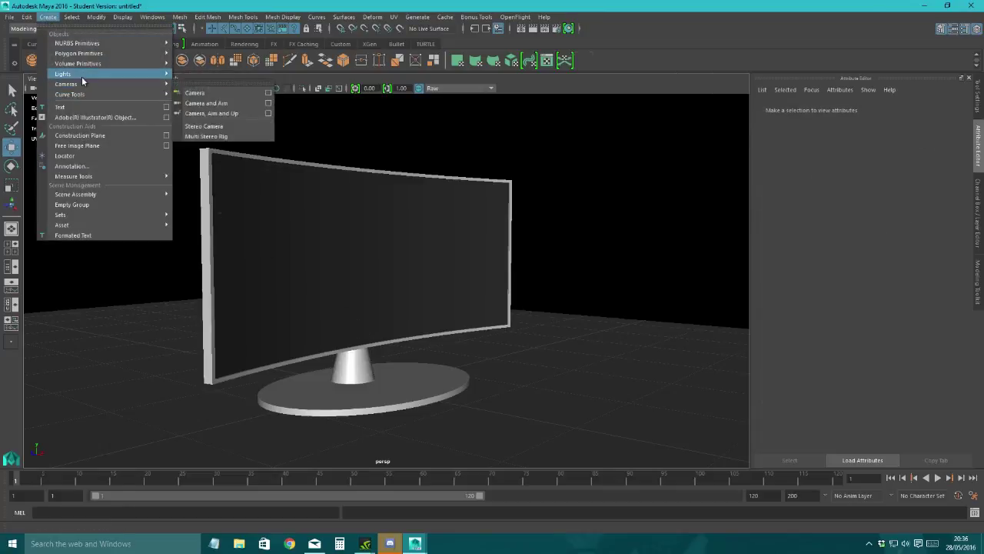
pyautogui.moveTo(77, 74)
pyautogui.click(216, 93)
pyautogui.scroll(-5, 408, 263)
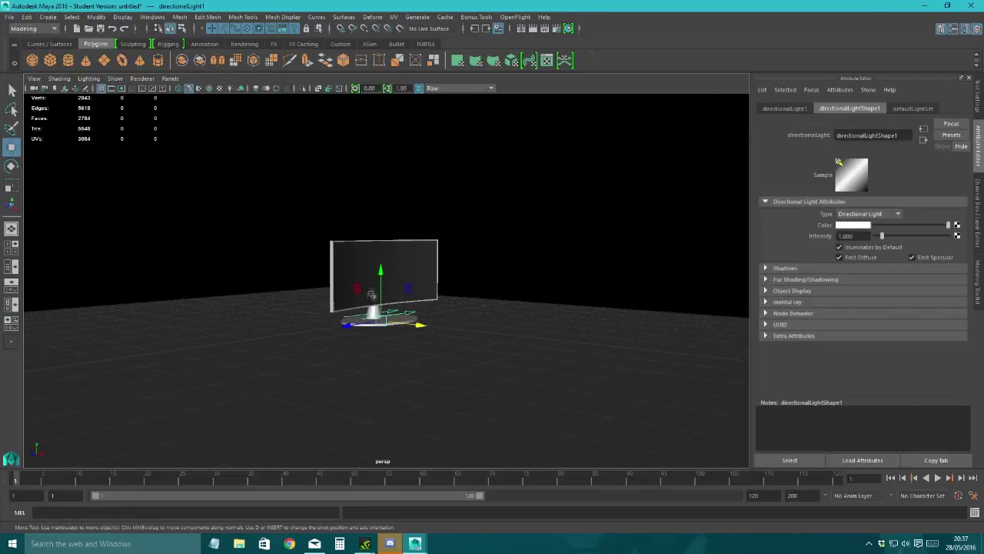
pyautogui.moveTo(404, 317); pyautogui.dragTo(592, 336)
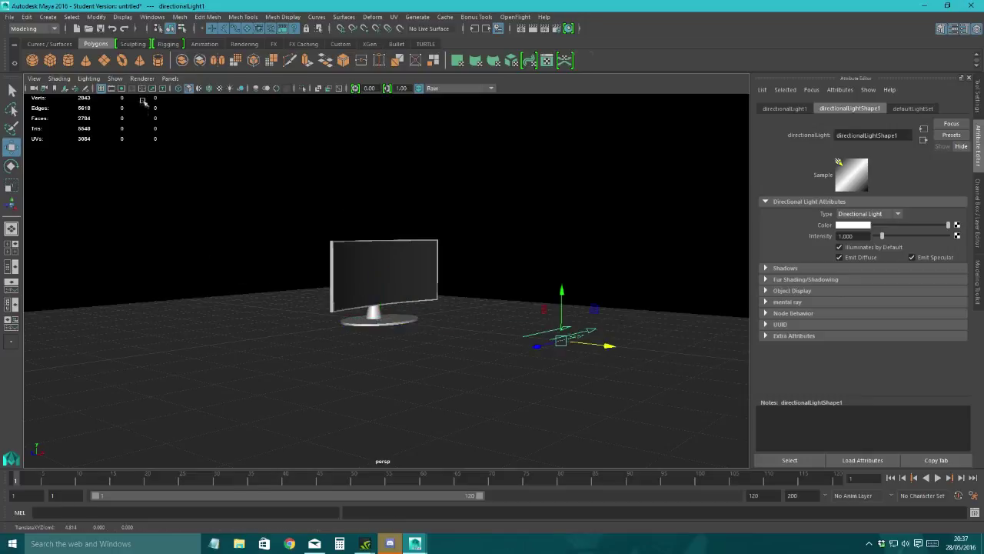
# Step: Light the viewport with all scene lights and raise the directional light above the floor to about the monitor's height
pyautogui.click(229, 88)
pyautogui.moveTo(337, 263)
pyautogui.keyDown('alt'); pyautogui.mouseDown()
pyautogui.moveTo(268, 253)
pyautogui.moveTo(362, 261)
pyautogui.moveTo(337, 266)
pyautogui.mouseUp(); pyautogui.keyUp('alt')
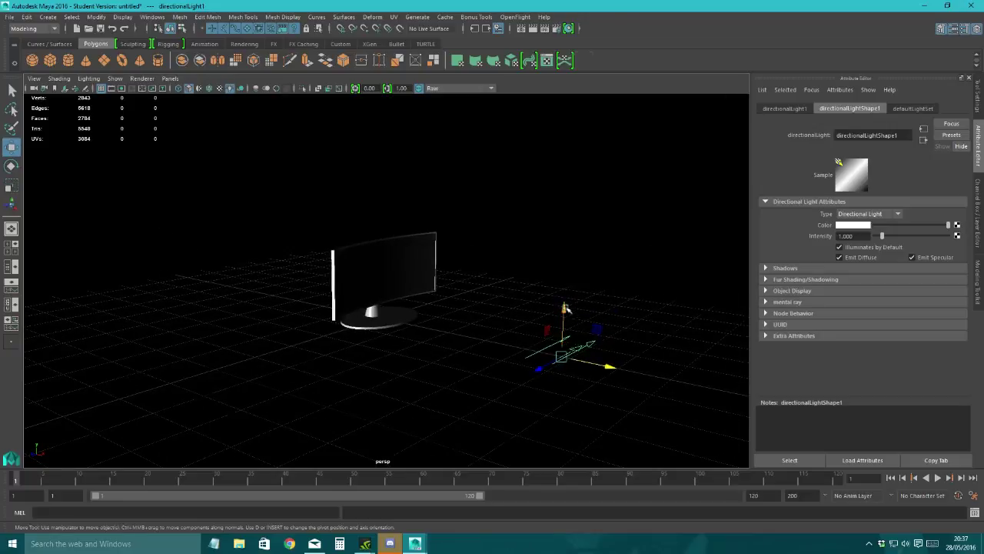
pyautogui.moveTo(565, 309); pyautogui.dragTo(538, 167)
pyautogui.press('e')
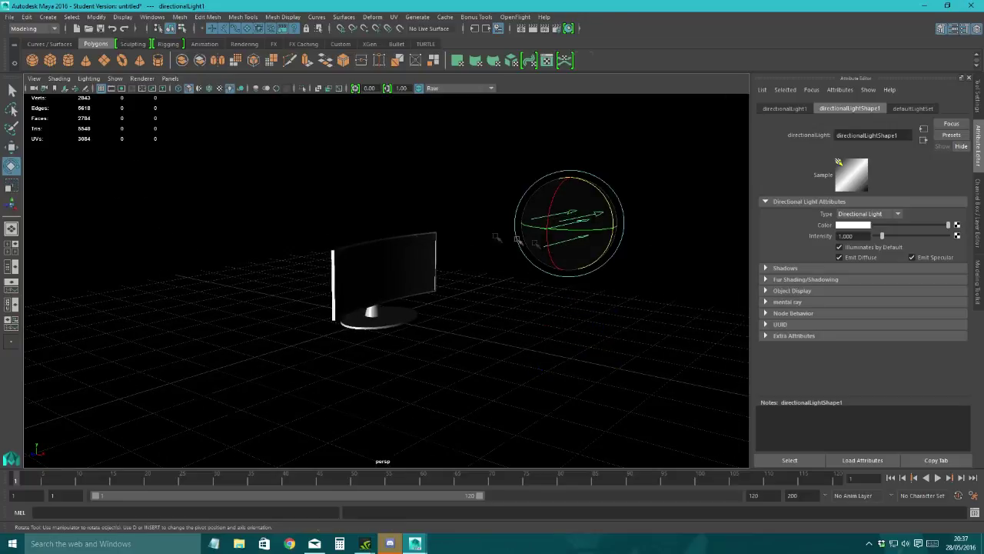
pyautogui.press('w')
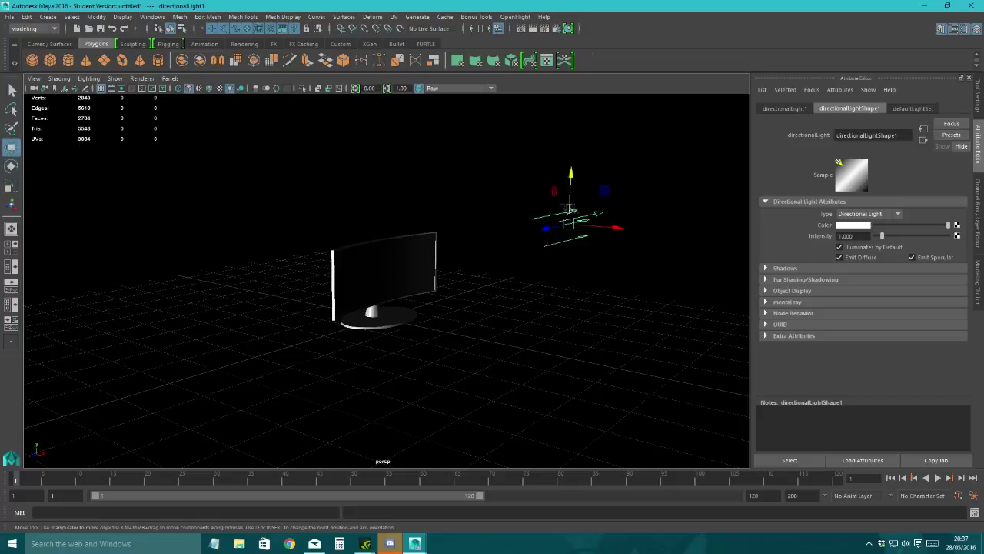
pyautogui.moveTo(570, 176)
pyautogui.mouseDown()
pyautogui.moveTo(583, 310)
pyautogui.moveTo(571, 191)
pyautogui.mouseUp()
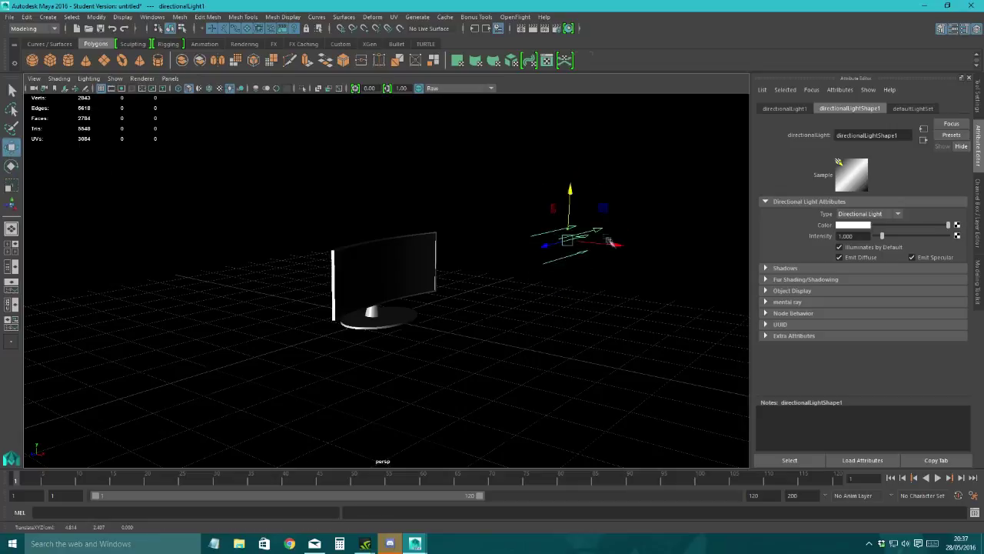
pyautogui.moveTo(611, 243); pyautogui.dragTo(609, 289)
pyautogui.moveTo(559, 309)
pyautogui.keyDown('alt'); pyautogui.mouseDown()
pyautogui.moveTo(530, 312)
pyautogui.moveTo(555, 311)
pyautogui.mouseUp(); pyautogui.keyUp('alt')
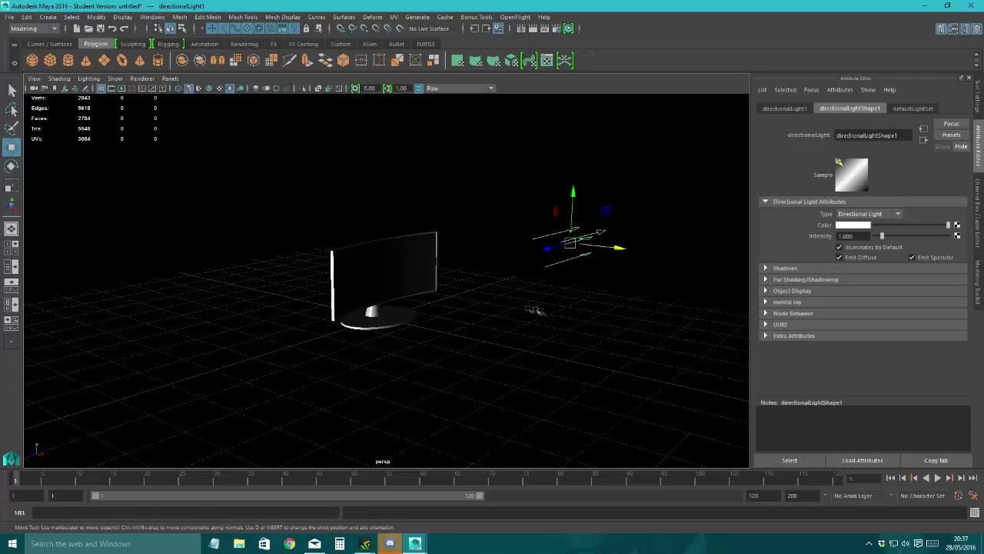
# Step: Rotate the directional light so its rays point back toward the front of the monitor and the room
pyautogui.click(12, 166)
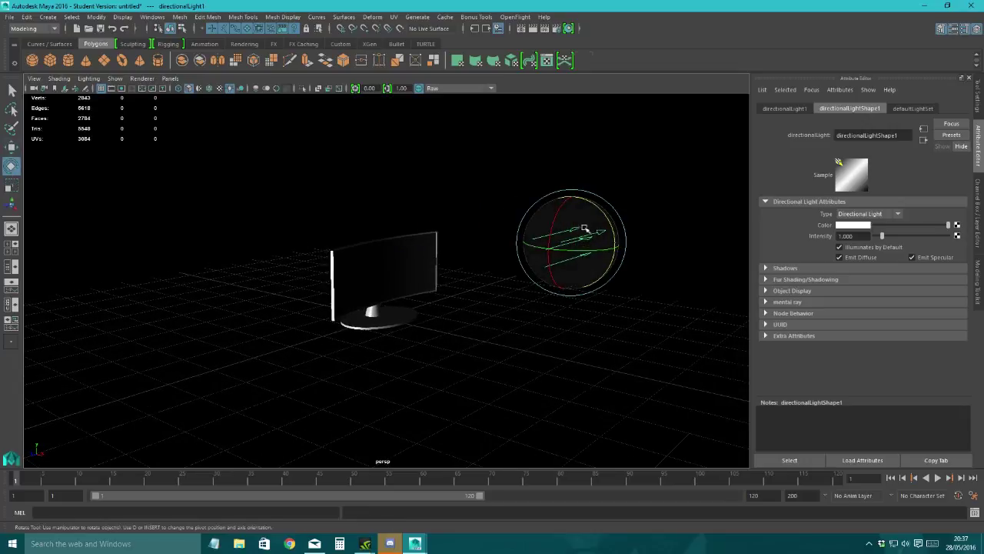
pyautogui.moveTo(575, 251); pyautogui.dragTo(653, 250)
pyautogui.moveTo(562, 250)
pyautogui.mouseDown()
pyautogui.moveTo(598, 220)
pyautogui.moveTo(561, 144)
pyautogui.mouseUp()
pyautogui.click(11, 147)
pyautogui.click(573, 247)
pyautogui.click(569, 240)
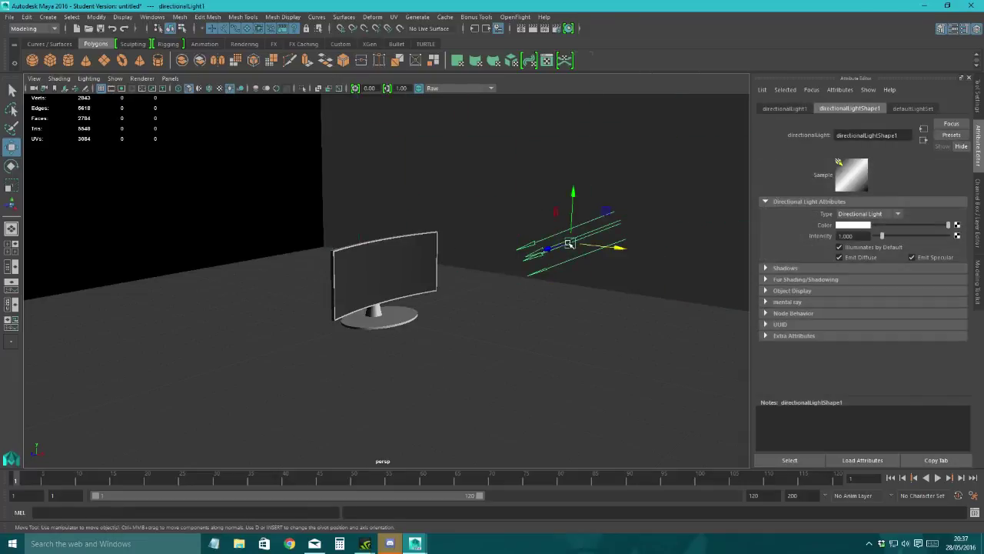
# Step: Raise the directional light above the monitor and tilt it downward, checking its aim from the side and front
pyautogui.moveTo(569, 193); pyautogui.dragTo(570, 148)
pyautogui.moveTo(472, 238)
pyautogui.keyDown('alt'); pyautogui.mouseDown()
pyautogui.moveTo(385, 241)
pyautogui.moveTo(472, 246)
pyautogui.mouseUp(); pyautogui.keyUp('alt')
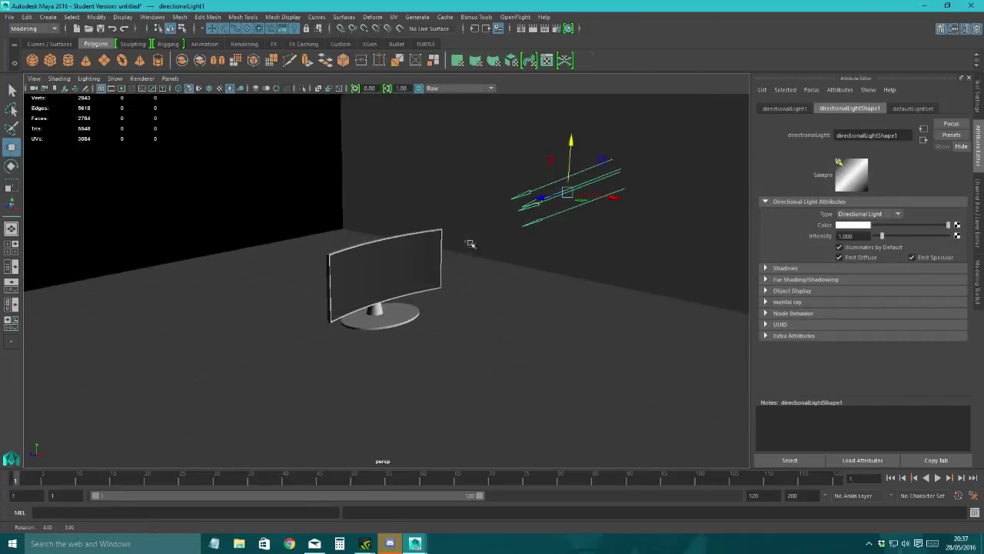
pyautogui.click(12, 166)
pyautogui.moveTo(560, 175); pyautogui.dragTo(538, 201)
pyautogui.click(12, 147)
pyautogui.keyDown('alt'); pyautogui.moveTo(493, 226); pyautogui.dragTo(425, 303, button='middle'); pyautogui.keyUp('alt')
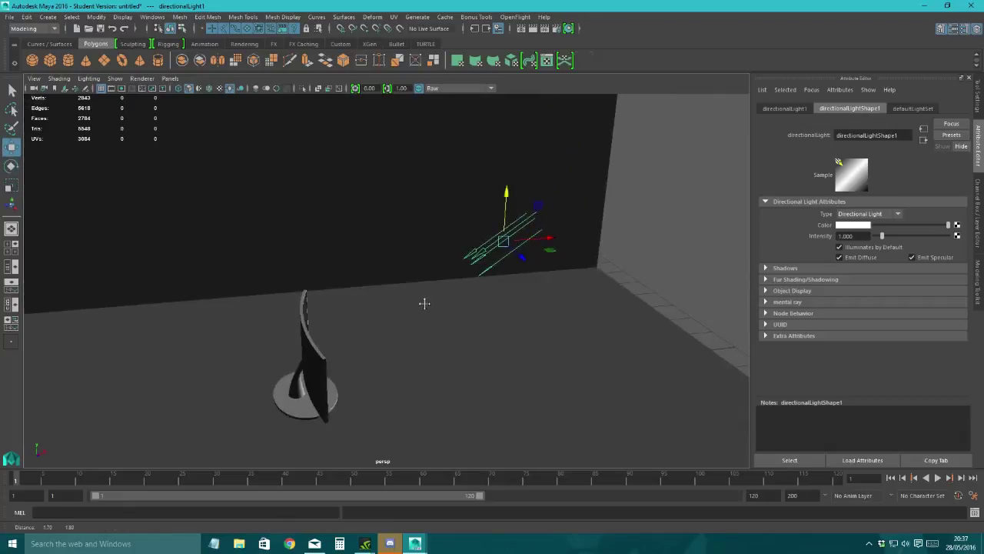
pyautogui.keyDown('alt'); pyautogui.moveTo(425, 303); pyautogui.dragTo(557, 290); pyautogui.keyUp('alt')
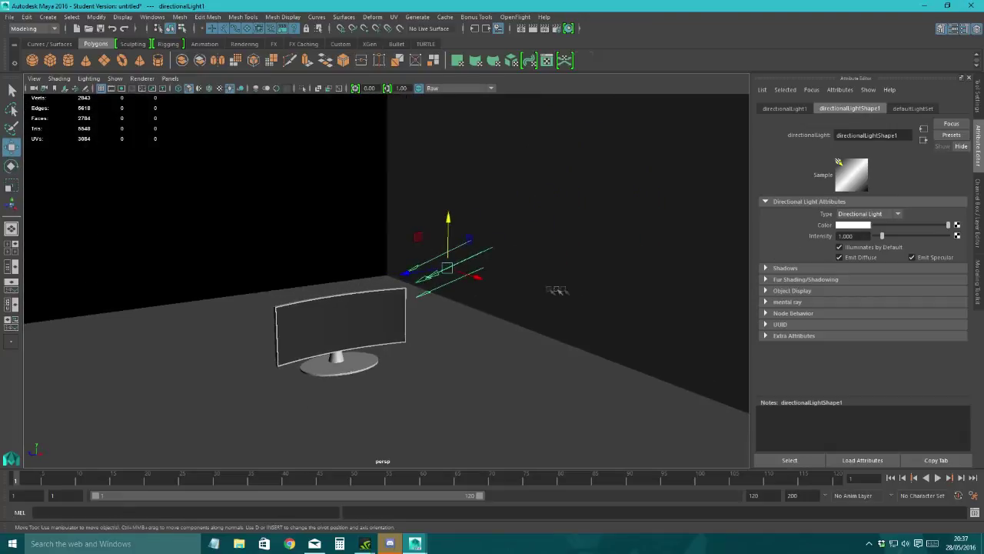
pyautogui.keyDown('alt'); pyautogui.moveTo(499, 289); pyautogui.dragTo(528, 308, button='right'); pyautogui.keyUp('alt')
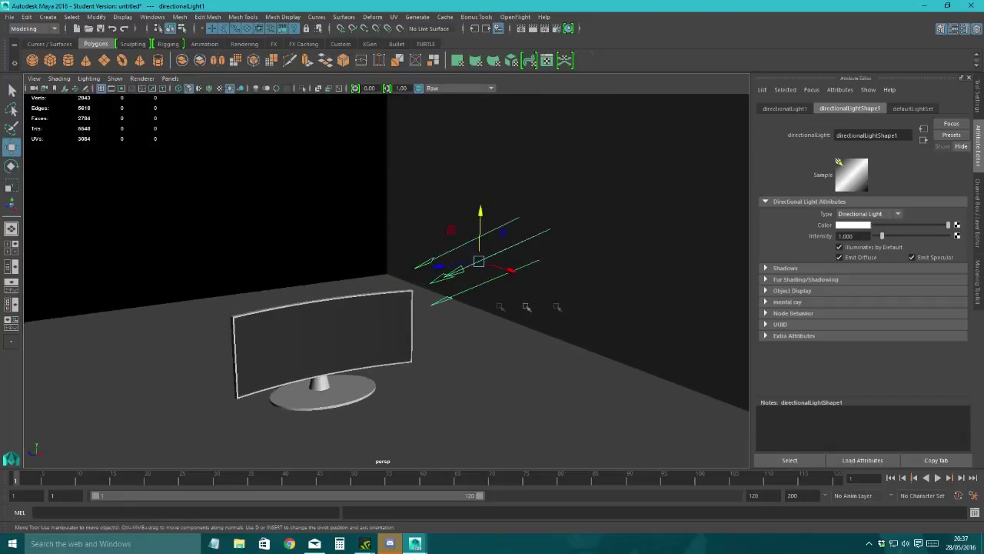
# Step: Enable ray trace shadows on the directional light with 4 shadow rays and a ray depth limit of 4
pyautogui.click(765, 268)
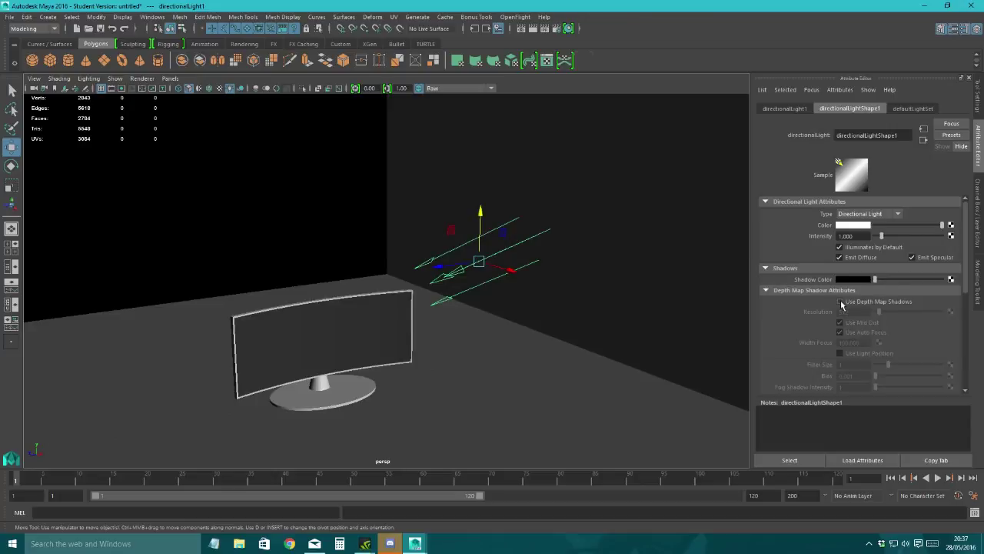
pyautogui.scroll(-5, 841, 303)
pyautogui.click(840, 334)
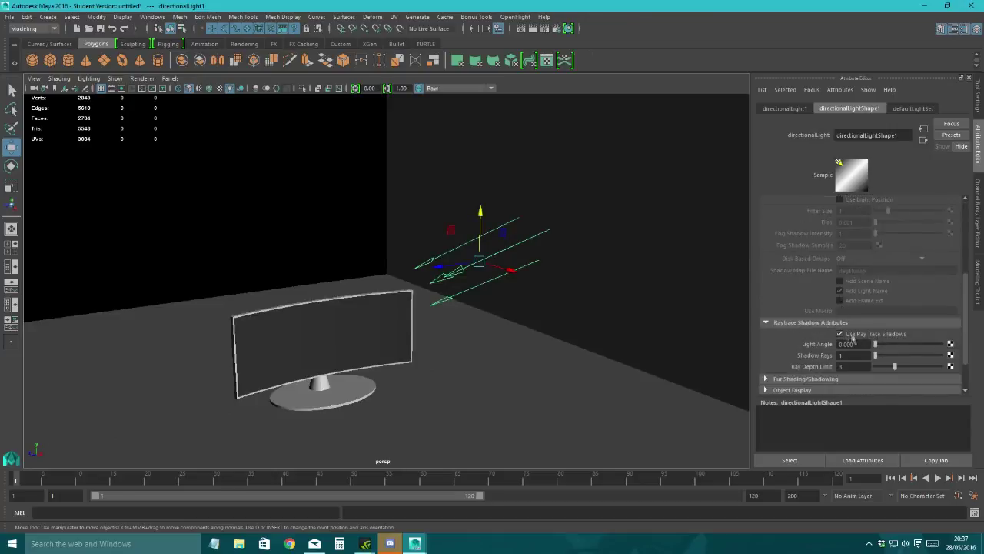
pyautogui.moveTo(849, 359); pyautogui.dragTo(730, 359)
pyautogui.write('4')
pyautogui.click(858, 368)
pyautogui.doubleClick(858, 367)
pyautogui.write('4')
pyautogui.press('Return')
# Step: Enable Global Illumination in the mental ray quality settings with an accuracy of 750
pyautogui.click(556, 30)
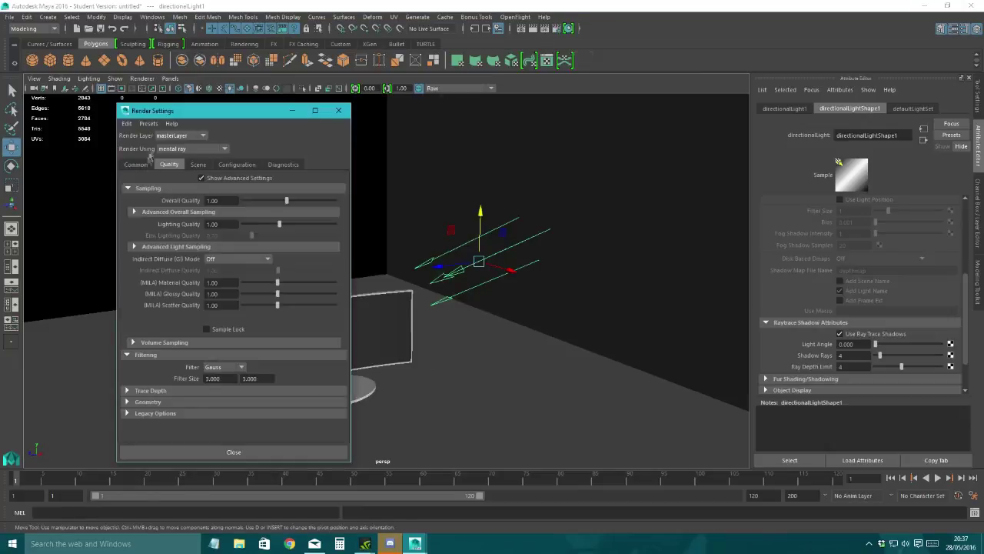
pyautogui.click(135, 413)
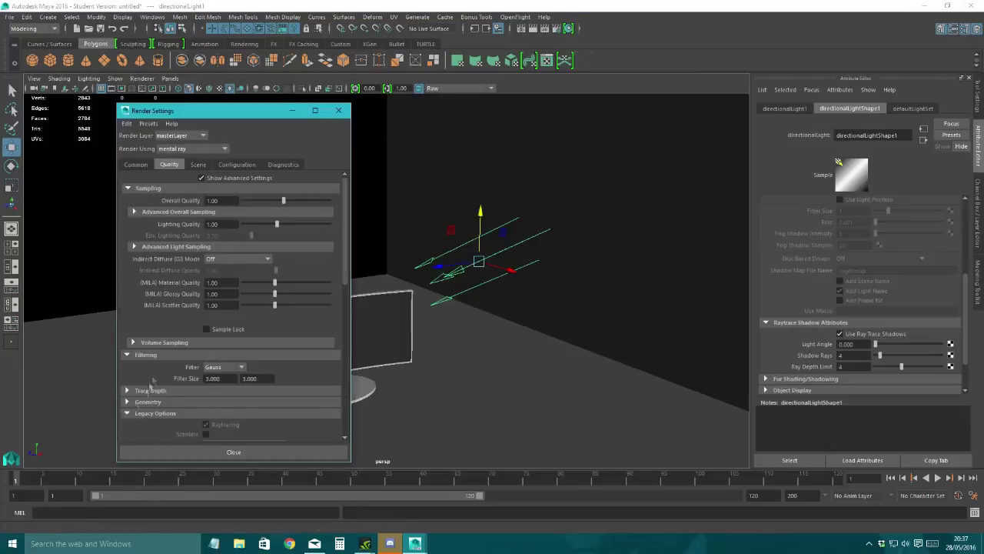
pyautogui.scroll(-4, 160, 359)
pyautogui.scroll(-2, 160, 359)
pyautogui.click(212, 376)
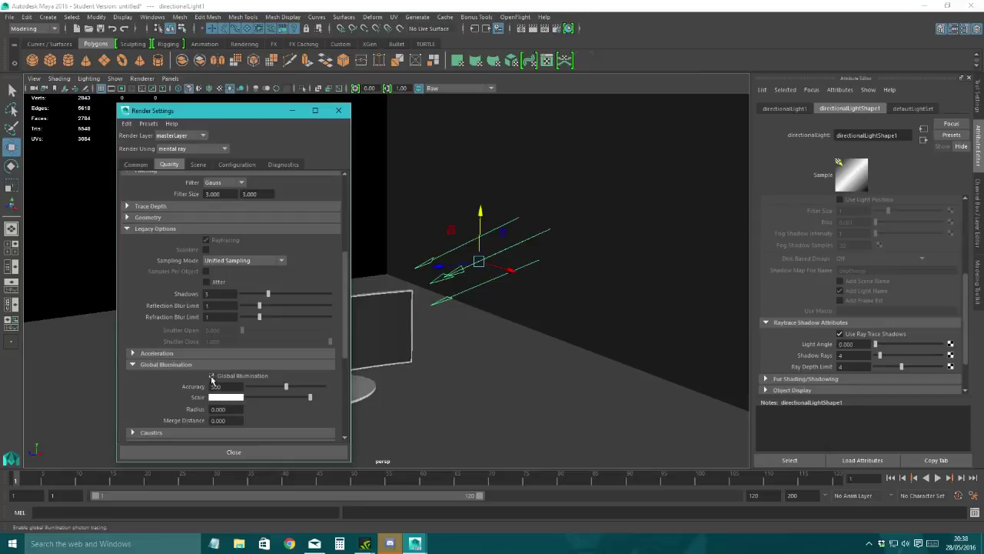
pyautogui.doubleClick(217, 387)
pyautogui.write('75')
pyautogui.scroll(2, 146, 294)
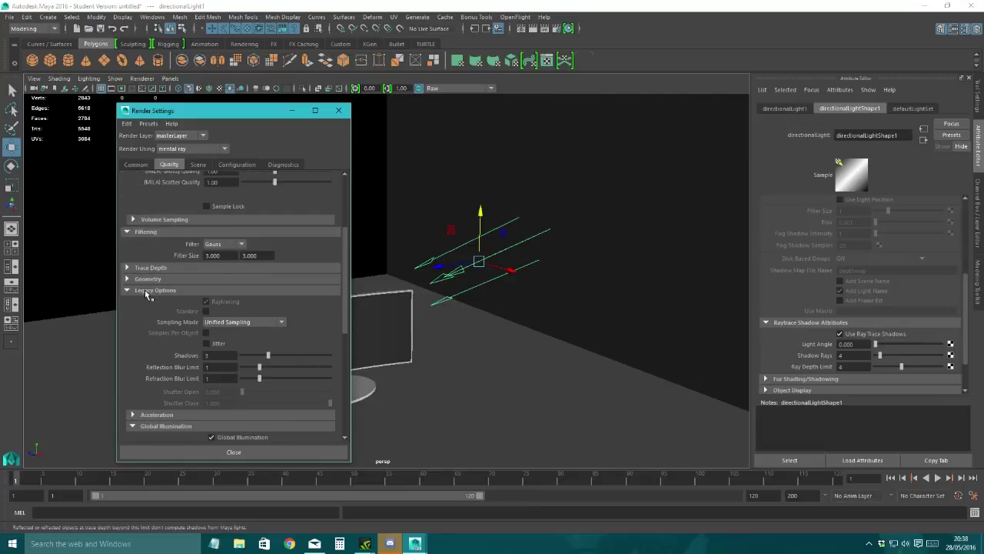
pyautogui.scroll(-8, 146, 295)
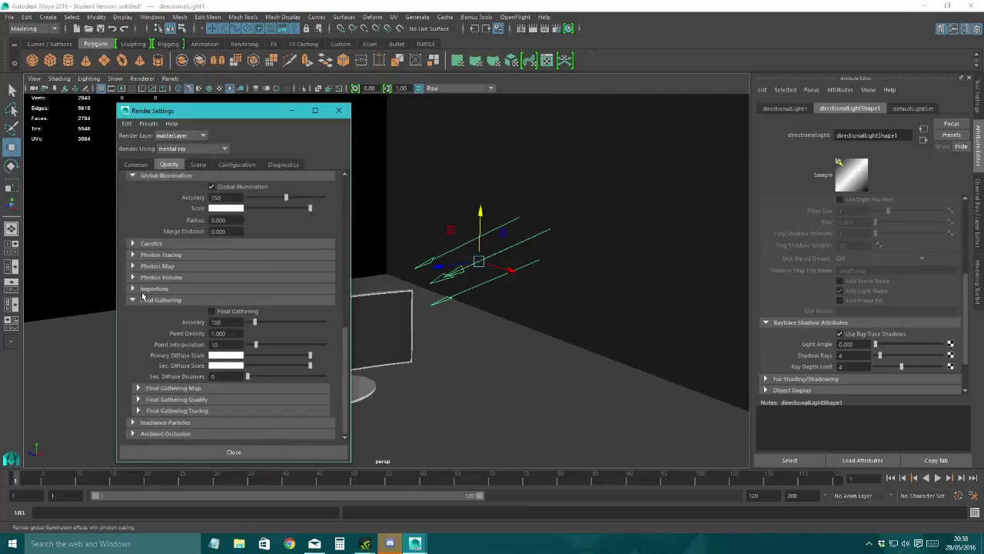
pyautogui.click(134, 434)
pyautogui.scroll(-2, 134, 408)
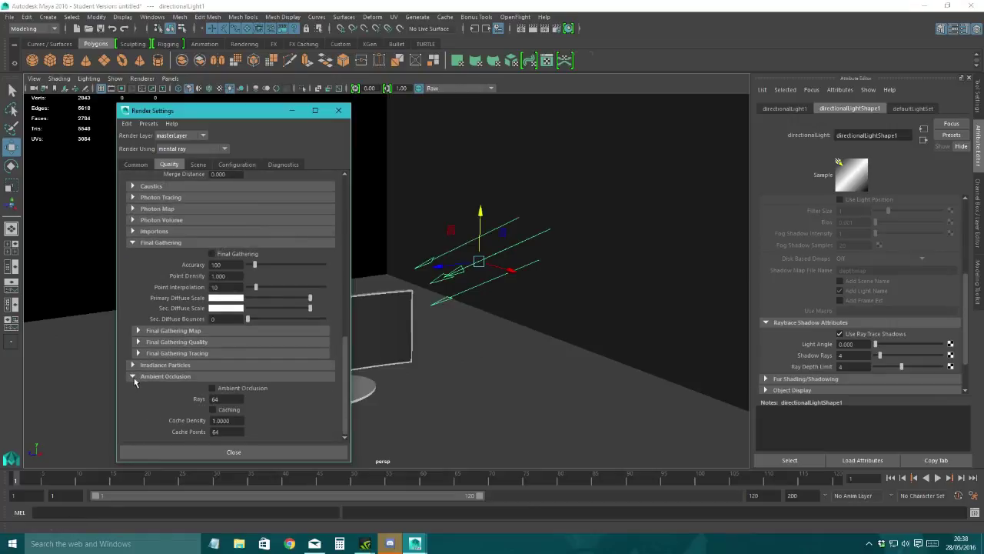
pyautogui.click(134, 377)
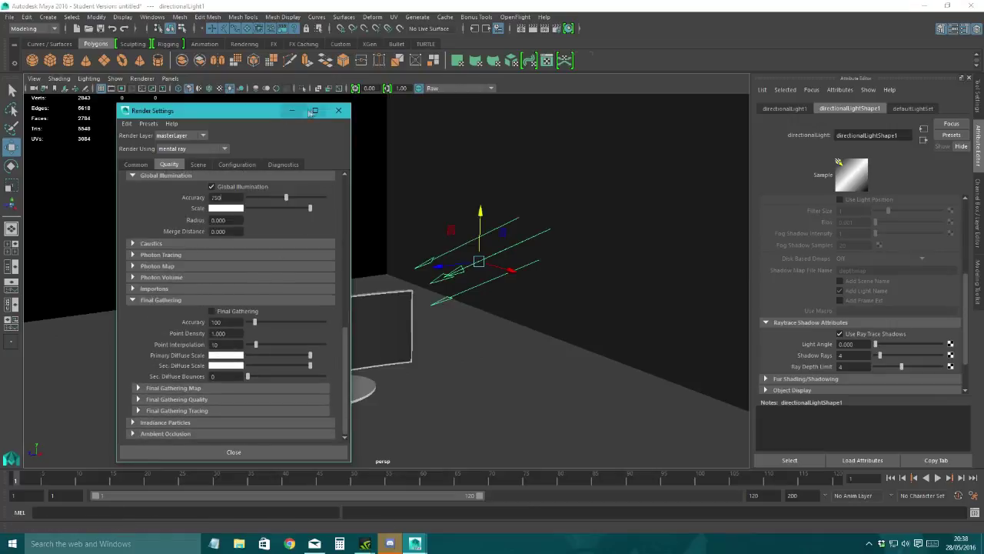
pyautogui.click(291, 110)
# Step: Set the render image size to the HD 1080 preset with a resolution of 300 pixels/inch
pyautogui.click(555, 29)
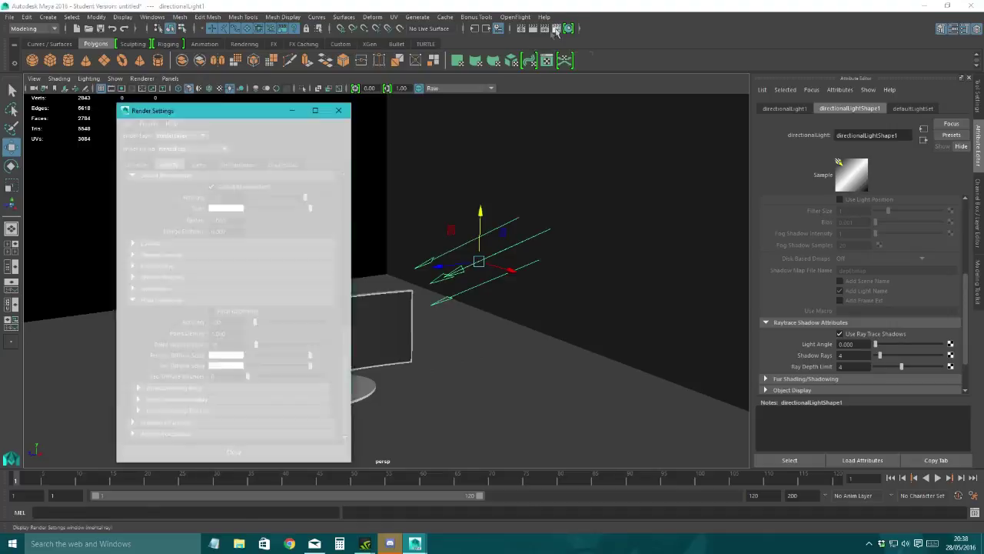
pyautogui.click(146, 164)
pyautogui.scroll(-5, 190, 309)
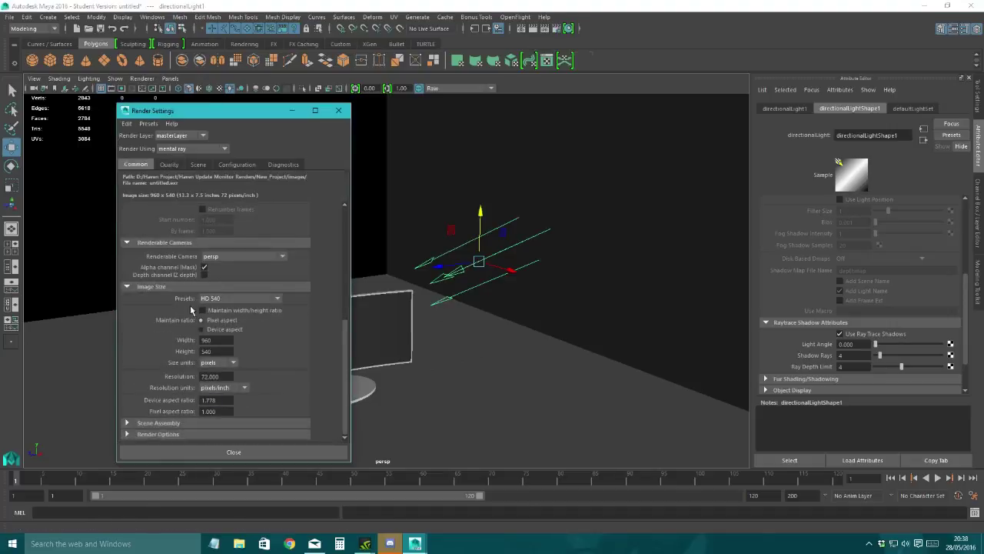
pyautogui.click(244, 297)
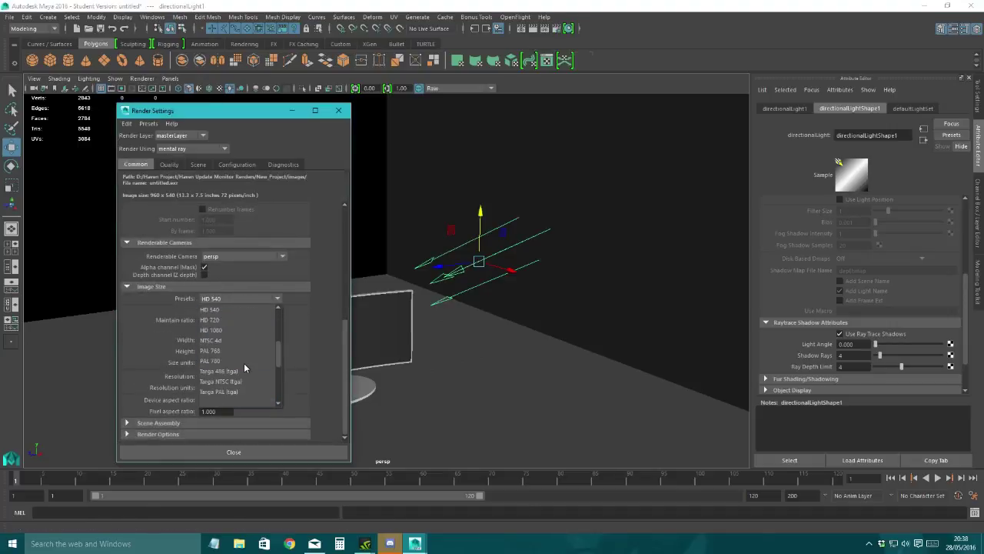
pyautogui.scroll(1, 244, 364)
pyautogui.click(237, 363)
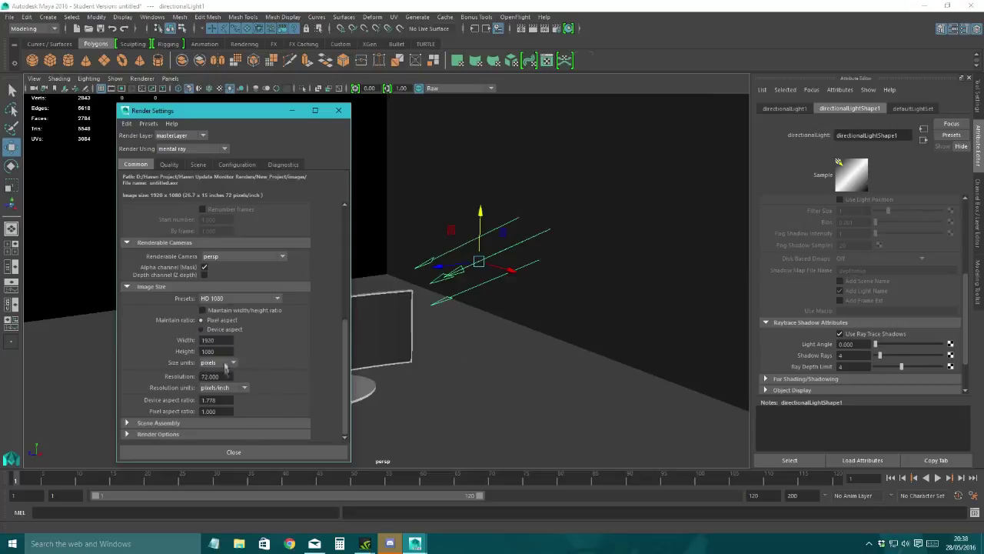
pyautogui.moveTo(223, 377); pyautogui.dragTo(152, 377)
pyautogui.write('300')
pyautogui.click(220, 454)
# Step: Show the resolution gate, frame the whole monitor inside it from an angled front view, and render the current frame
pyautogui.keyDown('alt'); pyautogui.moveTo(199, 401); pyautogui.dragTo(235, 385); pyautogui.keyUp('alt')
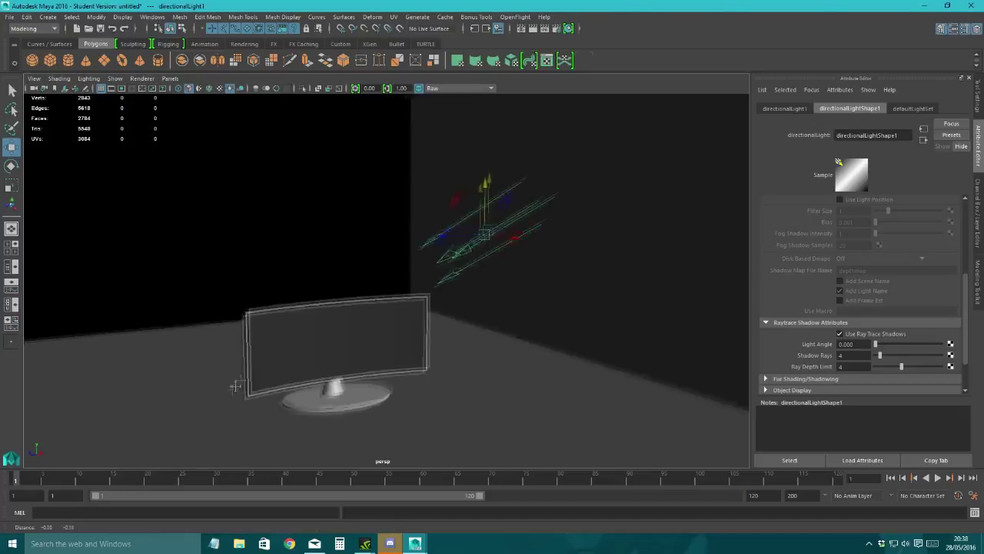
pyautogui.keyDown('alt'); pyautogui.moveTo(235, 385); pyautogui.dragTo(264, 323, button='middle'); pyautogui.keyUp('alt')
pyautogui.scroll(5, 265, 338)
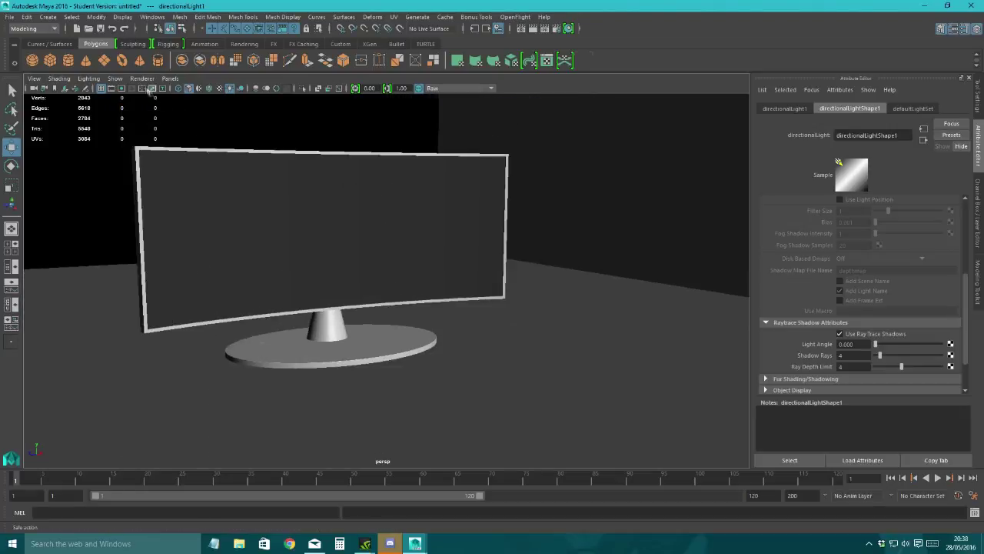
pyautogui.click(123, 89)
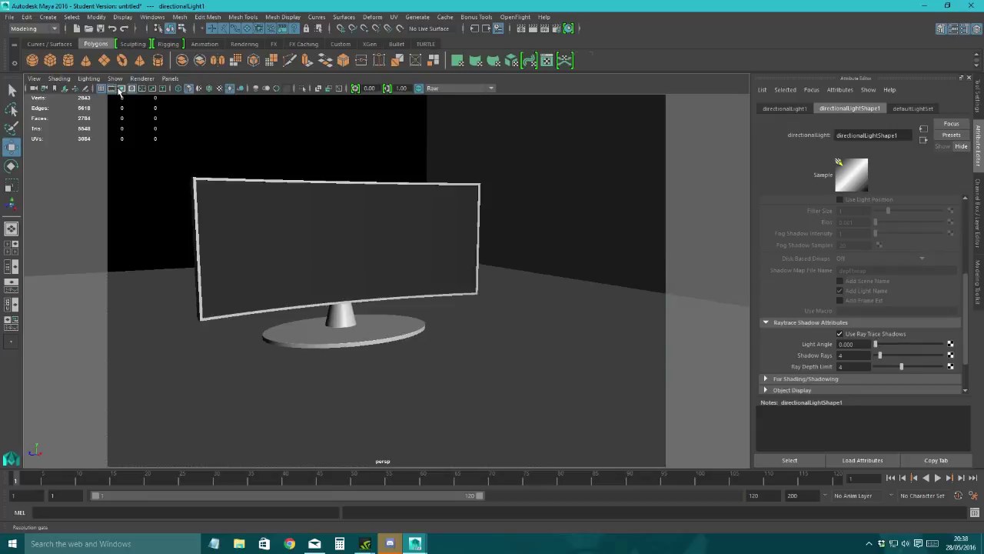
pyautogui.click(121, 90)
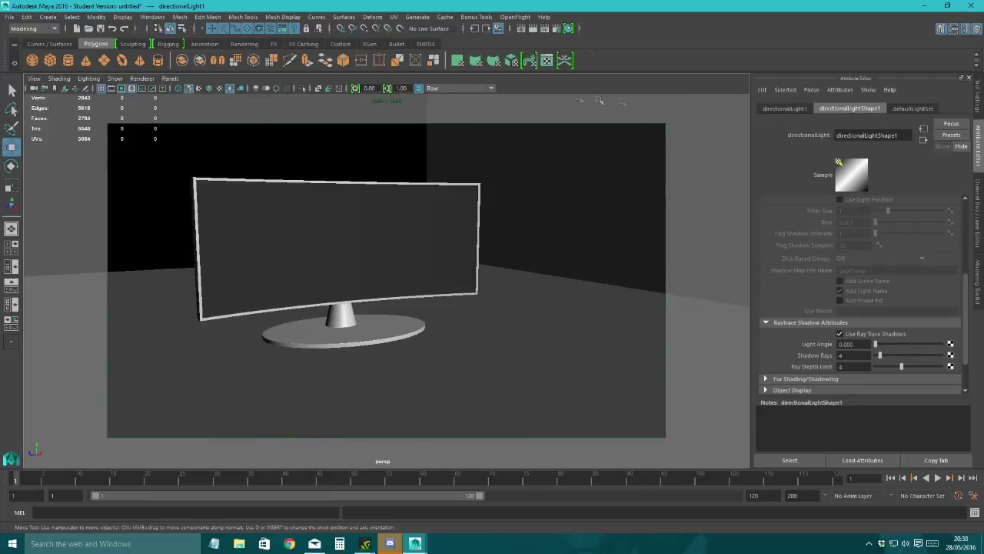
pyautogui.keyDown('alt'); pyautogui.moveTo(332, 353); pyautogui.dragTo(246, 308); pyautogui.keyUp('alt')
pyautogui.scroll(6, 247, 308)
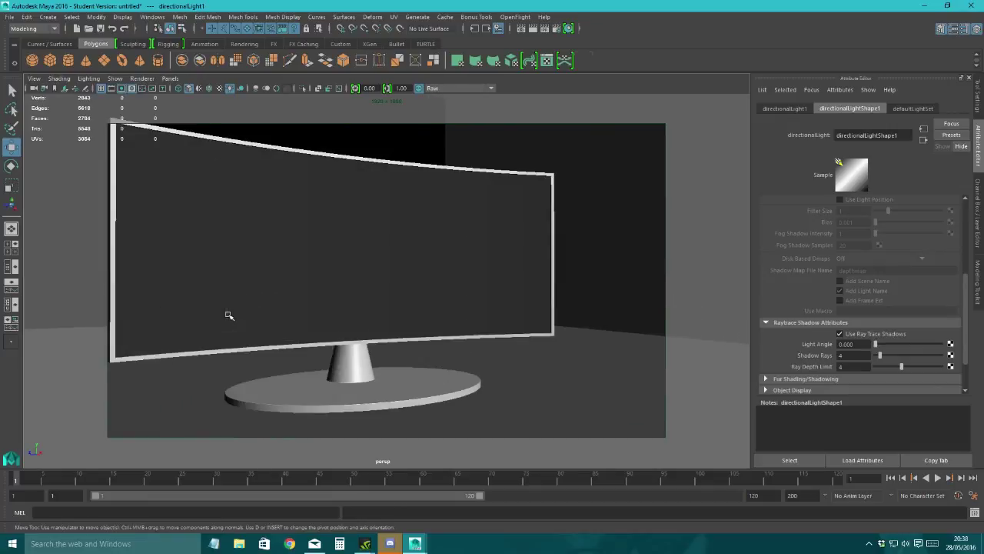
pyautogui.keyDown('alt'); pyautogui.moveTo(228, 315); pyautogui.dragTo(175, 317, button='right'); pyautogui.keyUp('alt')
pyautogui.keyDown('alt'); pyautogui.moveTo(175, 317); pyautogui.dragTo(193, 325, button='middle'); pyautogui.keyUp('alt')
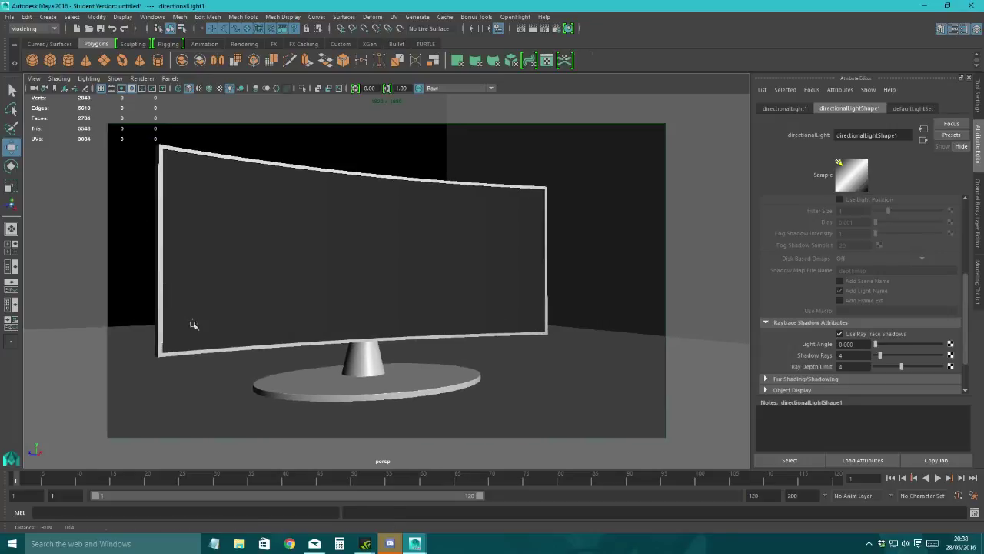
pyautogui.click(535, 28)
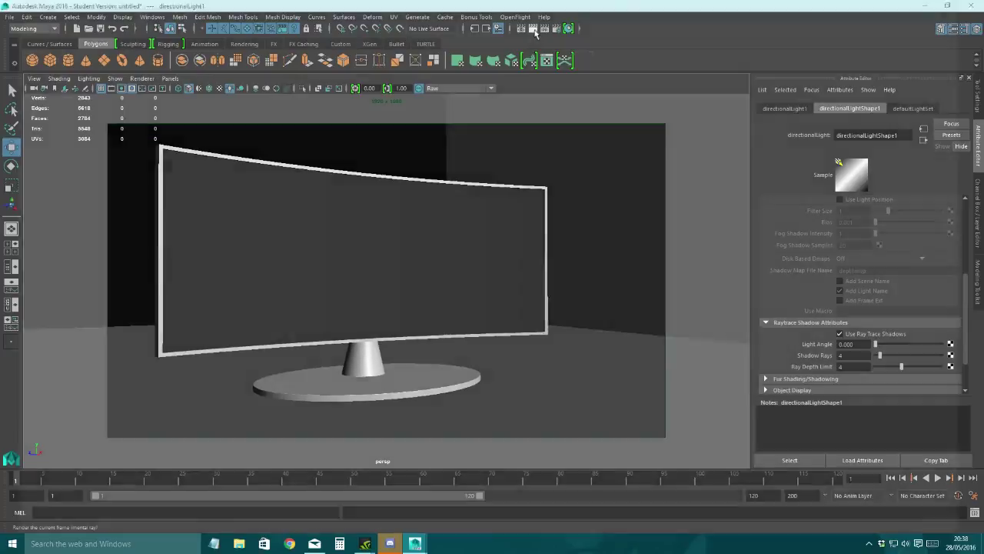